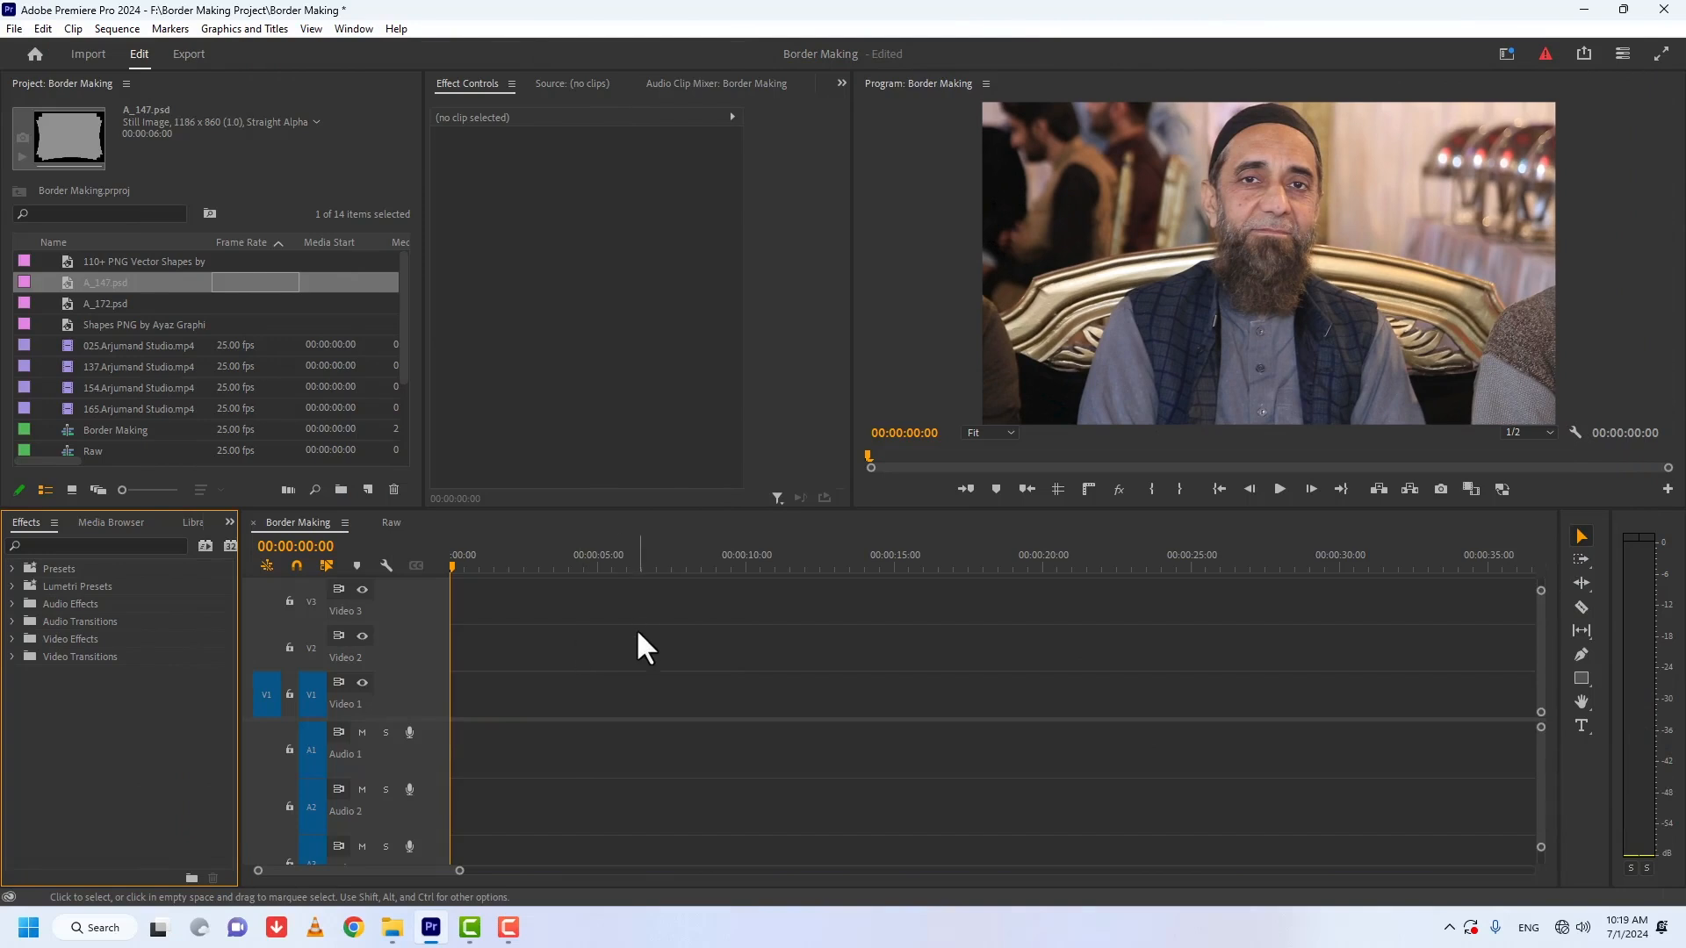
Step: Place A_147.psd at the start of Video 1 and stretch it to Scale Height 121 and Scale Width 162, with position 960, 548
{"action": "left_click_drag", "start_coordinate": [255, 282], "coordinate": [475, 701]}
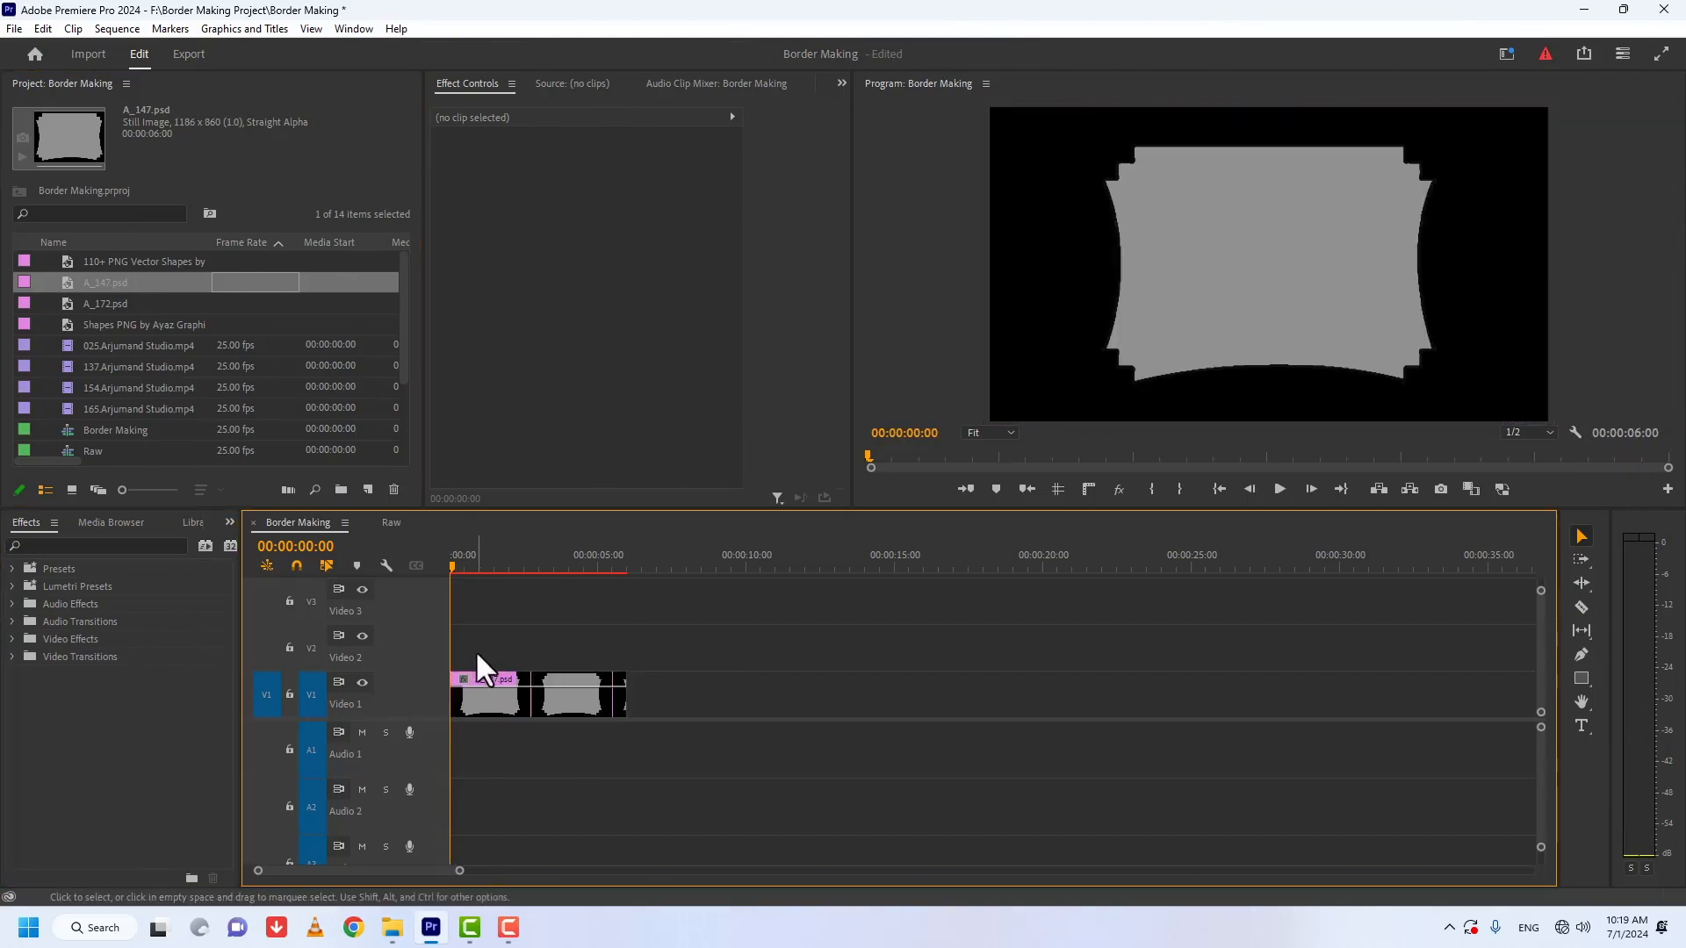
{"action": "left_click", "coordinate": [492, 698]}
{"action": "mouse_move", "coordinate": [591, 210]}
{"action": "left_mouse_down"}
{"action": "mouse_move", "coordinate": [646, 210]}
{"action": "mouse_move", "coordinate": [602, 195]}
{"action": "mouse_move", "coordinate": [649, 173]}
{"action": "mouse_move", "coordinate": [597, 192]}
{"action": "left_mouse_up"}
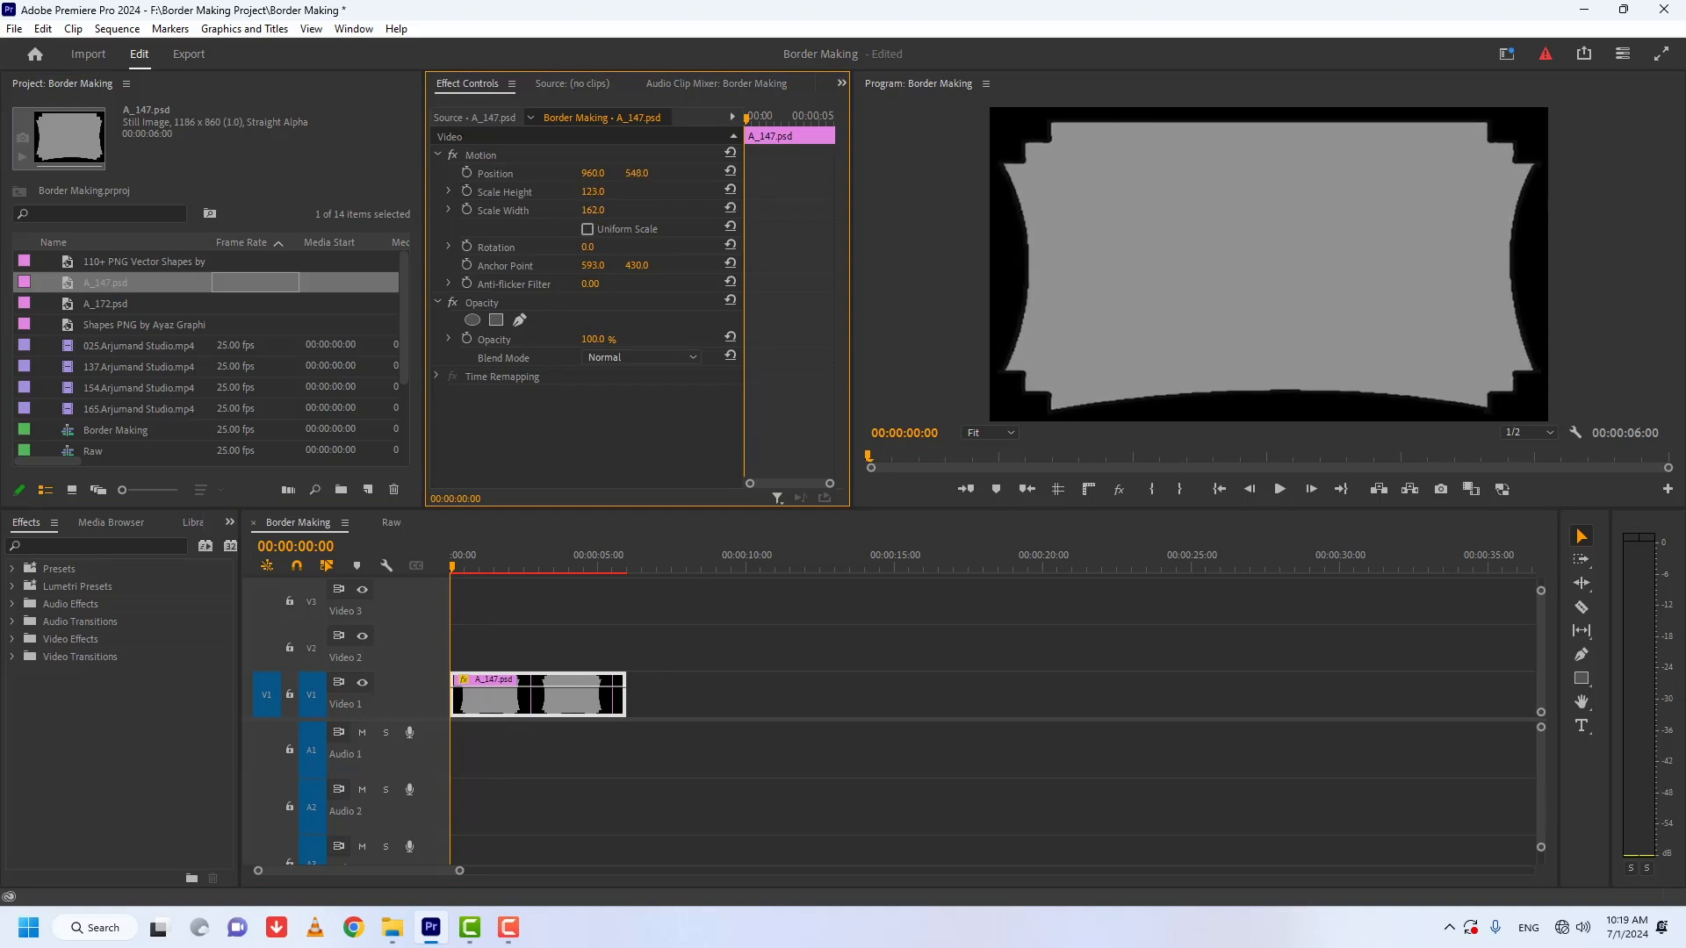
{"action": "left_click", "coordinate": [561, 611]}
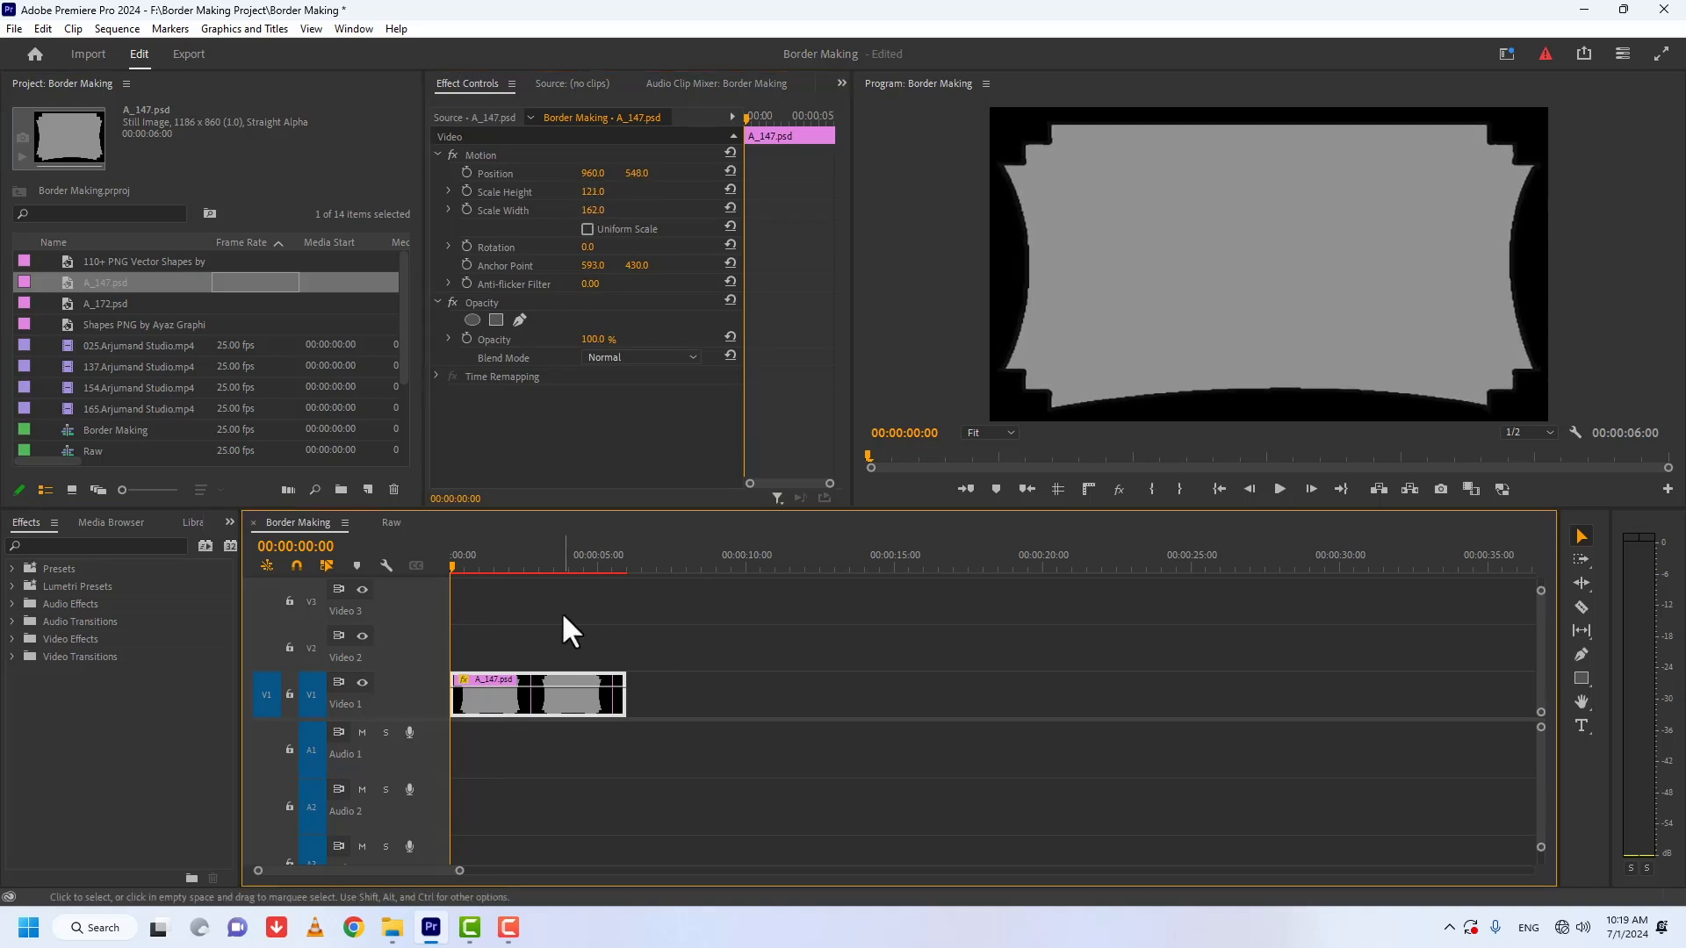
Step: Create a 1920 x 1080, 25 fps adjustment layer and place it on Video 2 above the A_147.psd clip
{"action": "left_click", "coordinate": [368, 489]}
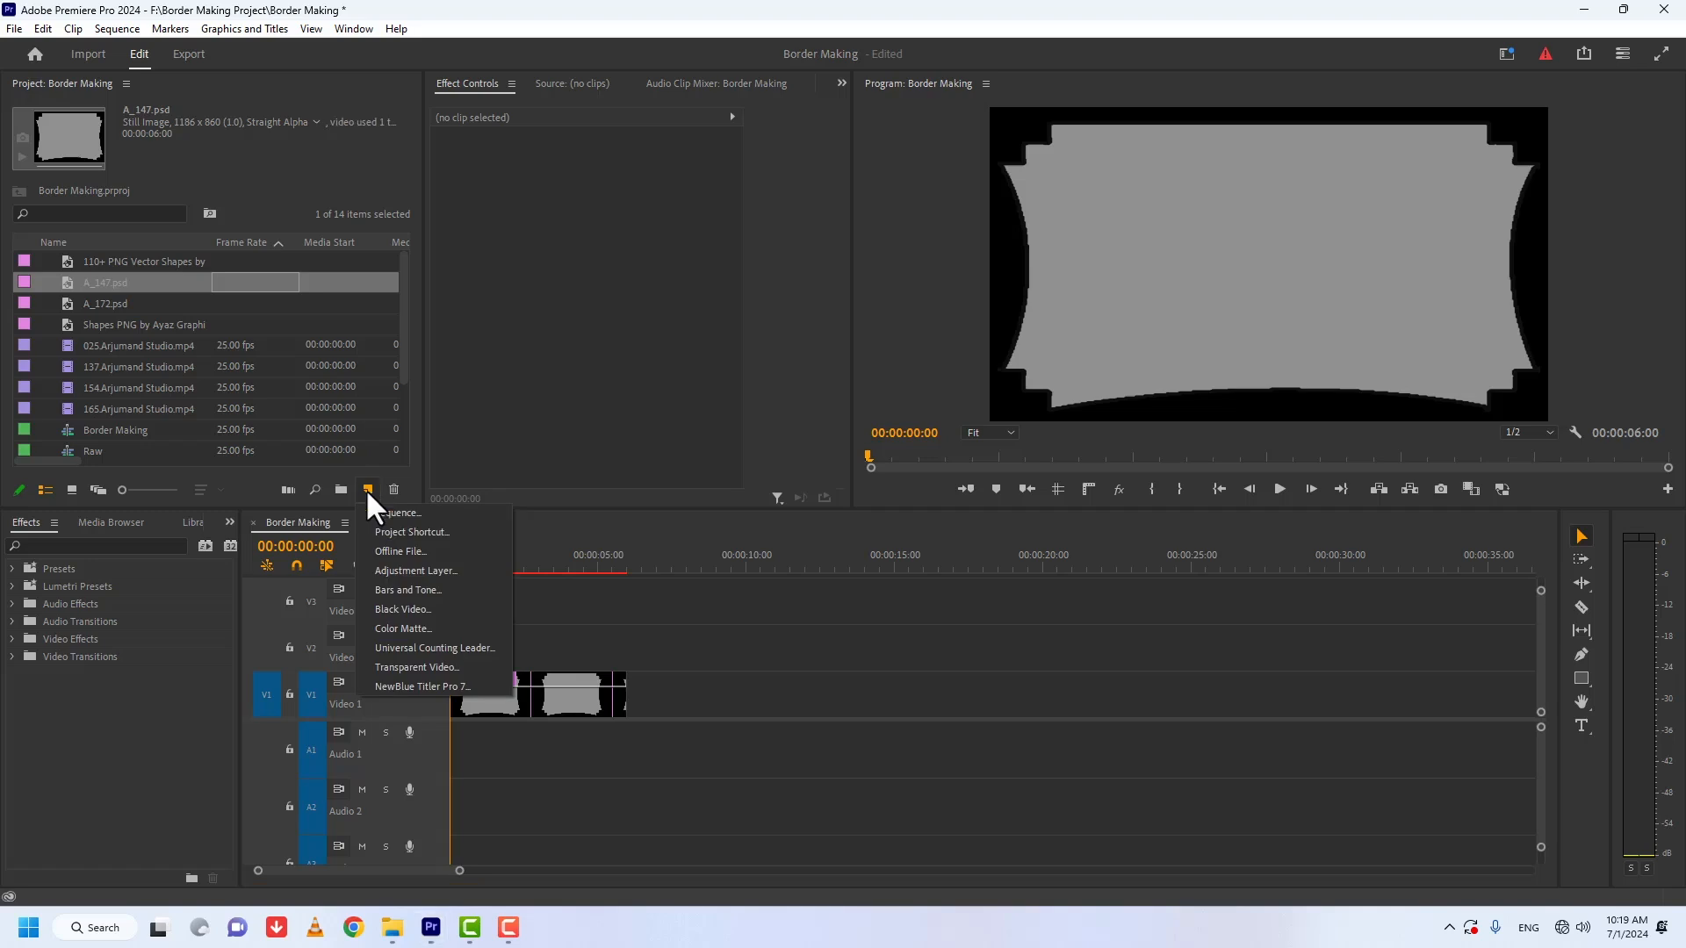
{"action": "left_click", "coordinate": [427, 570]}
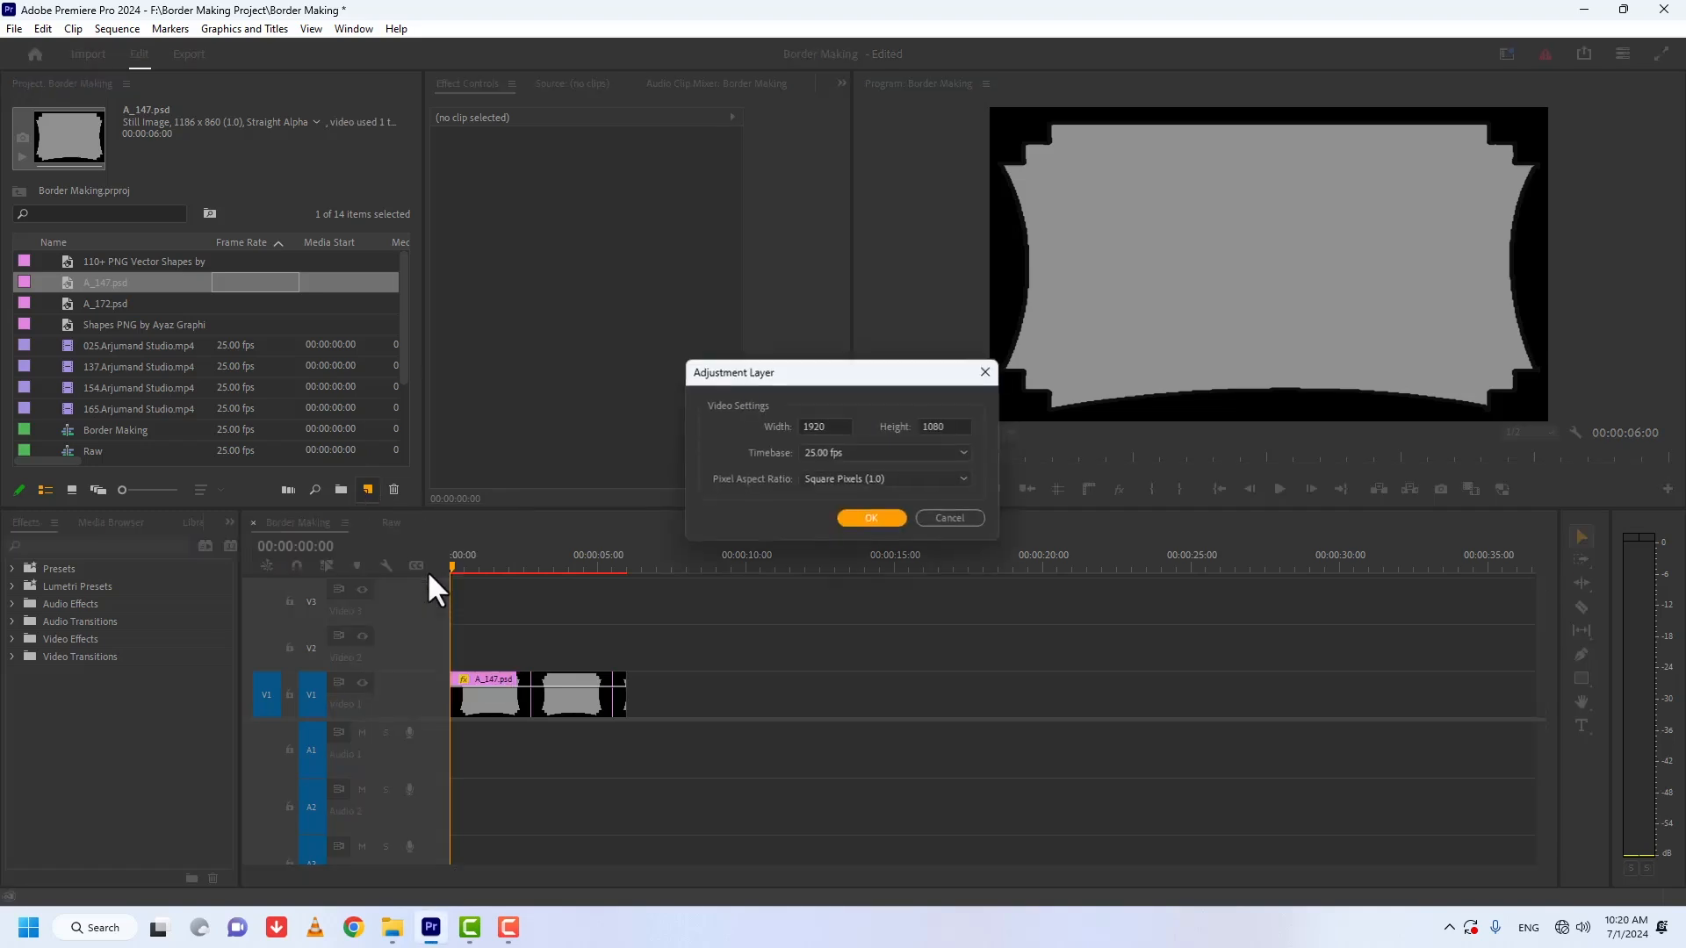
{"action": "left_click", "coordinate": [869, 518]}
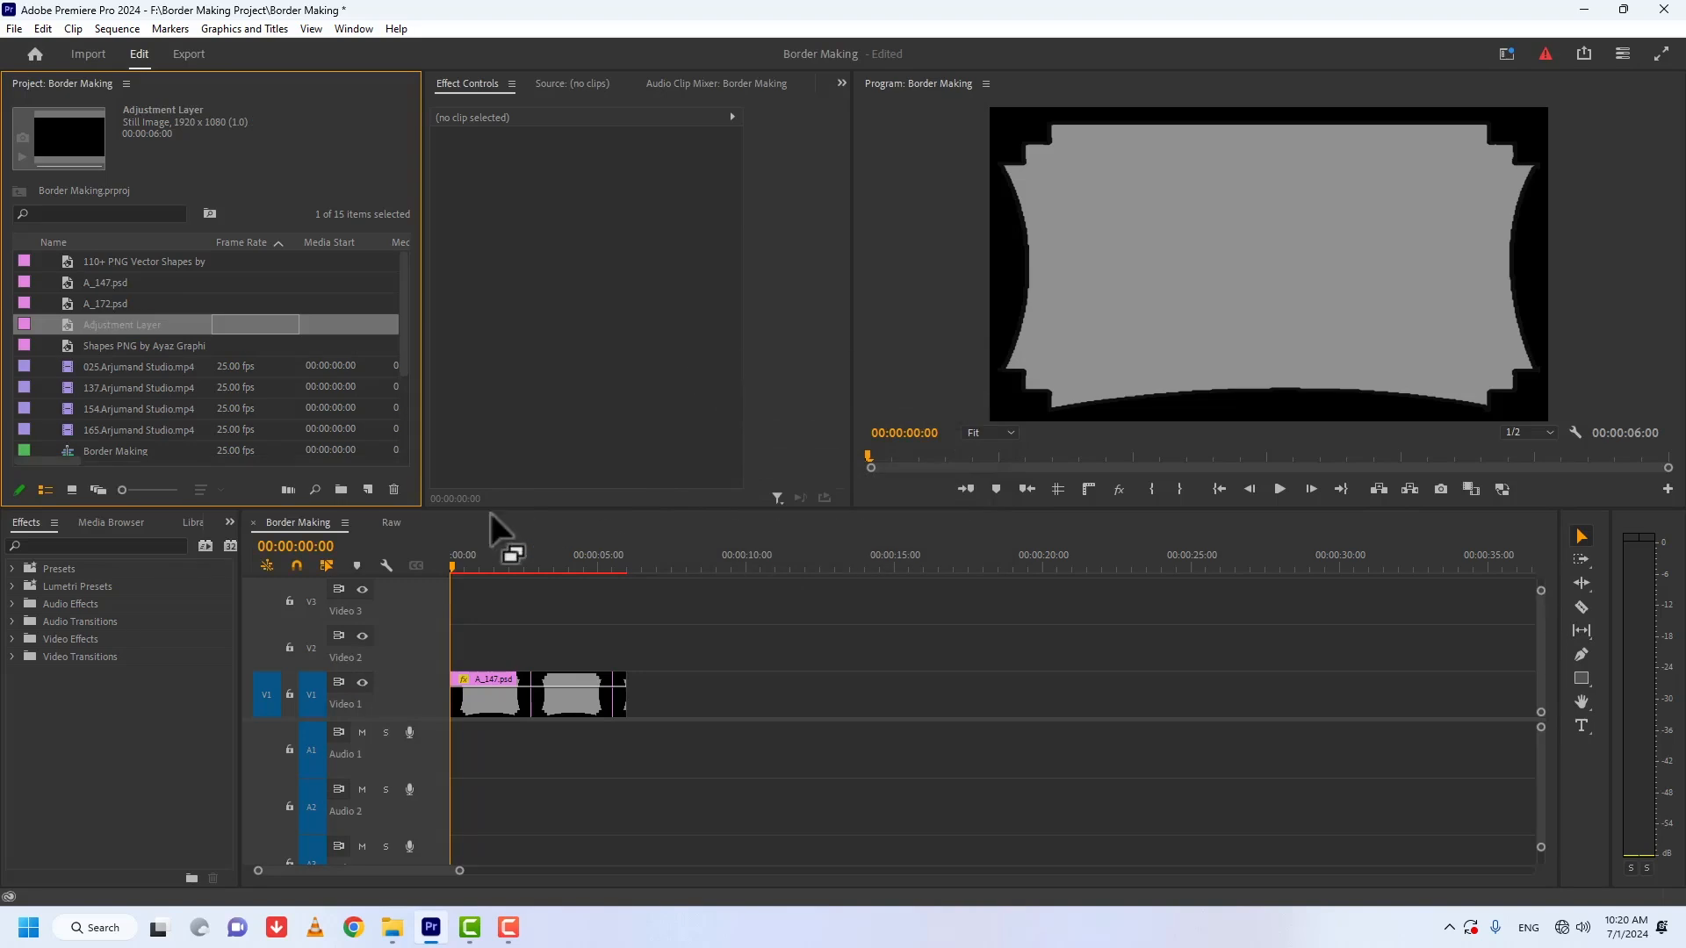
{"action": "left_click_drag", "start_coordinate": [68, 325], "coordinate": [427, 635]}
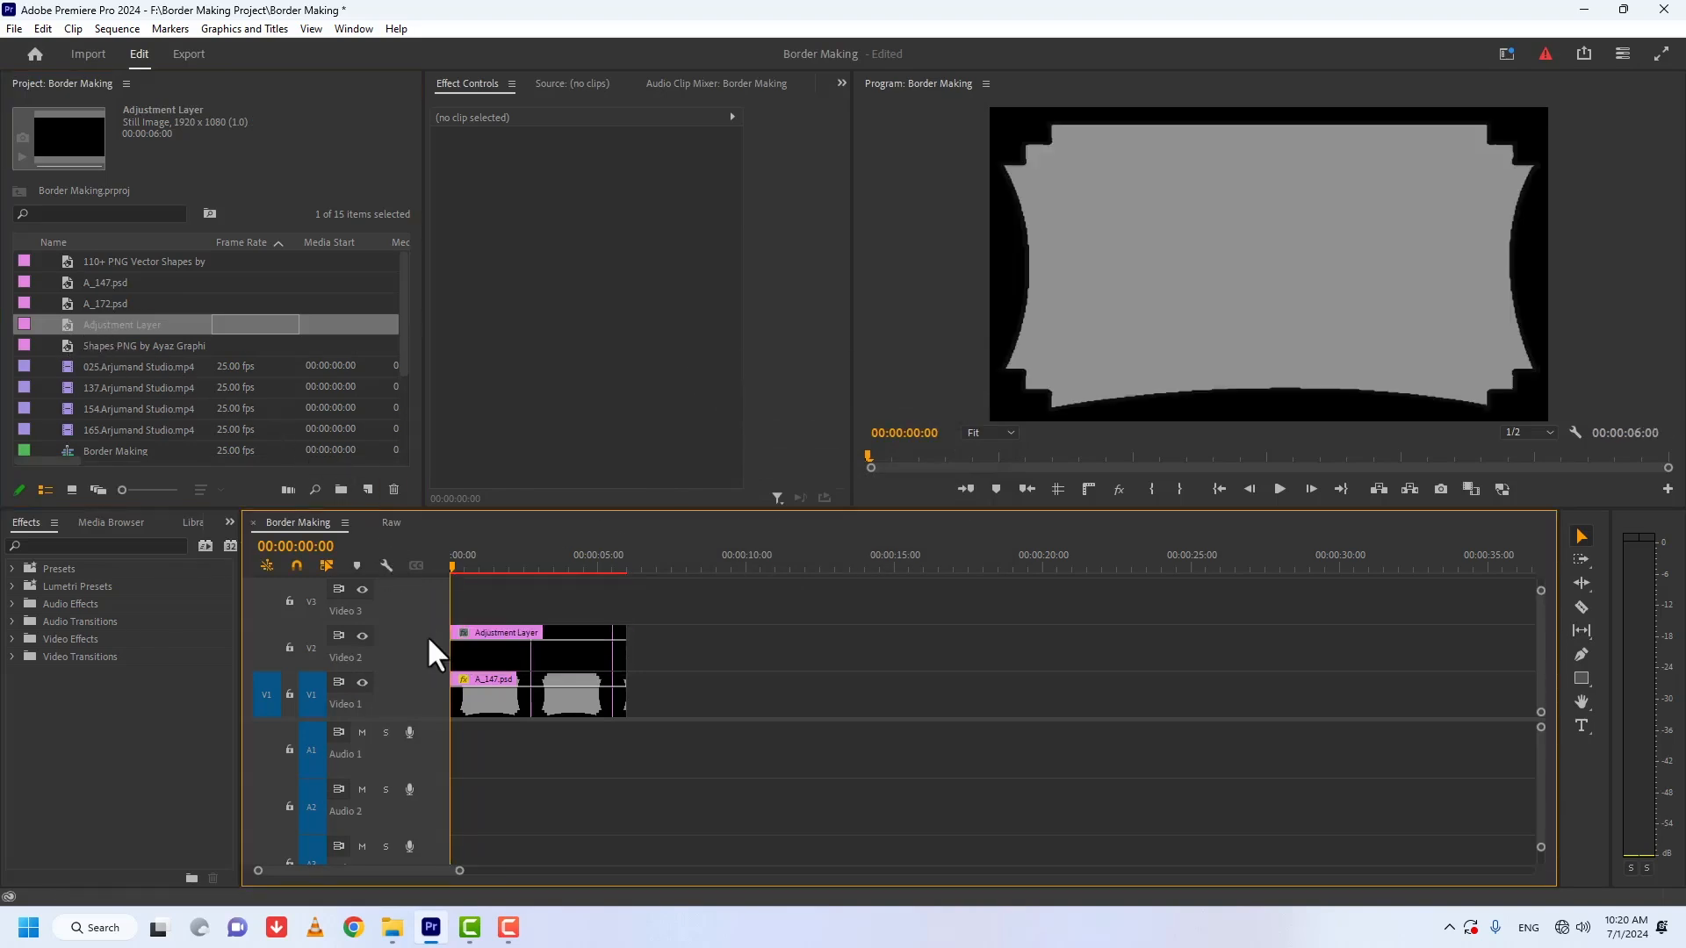
Step: Find the Alpha Adjust keying effect and apply it to the adjustment layer on Video 2
{"action": "left_click", "coordinate": [55, 545]}
{"action": "type", "text": "al"}
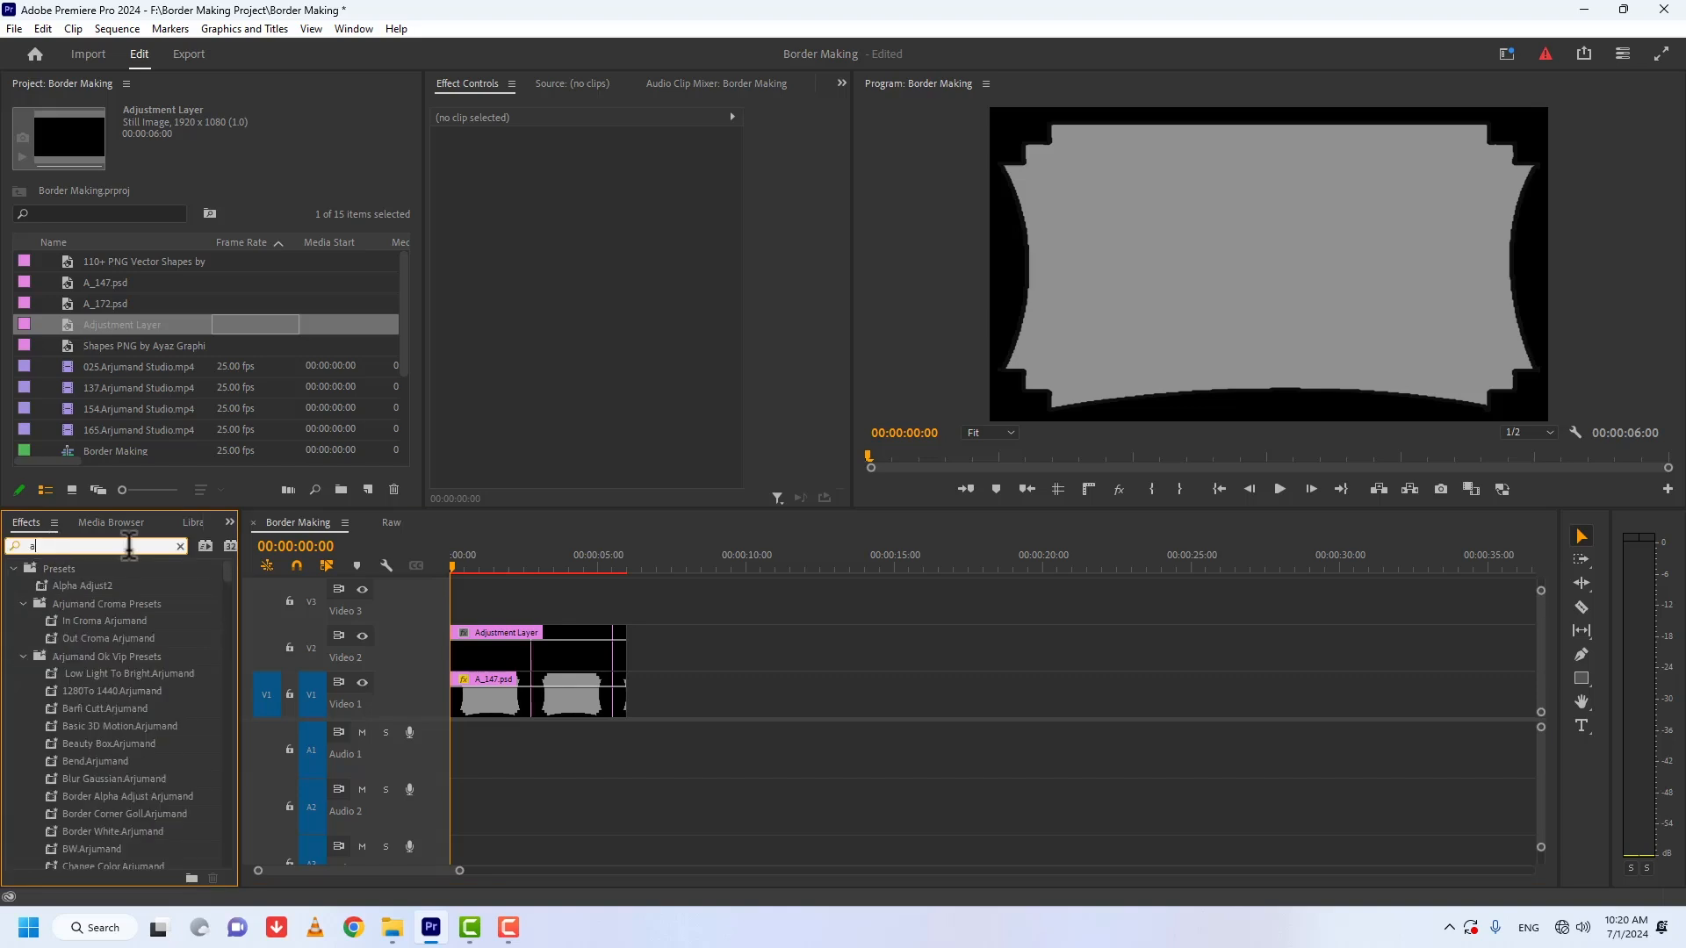
{"action": "type", "text": "pha ad"}
{"action": "left_click_drag", "start_coordinate": [61, 733], "coordinate": [486, 648]}
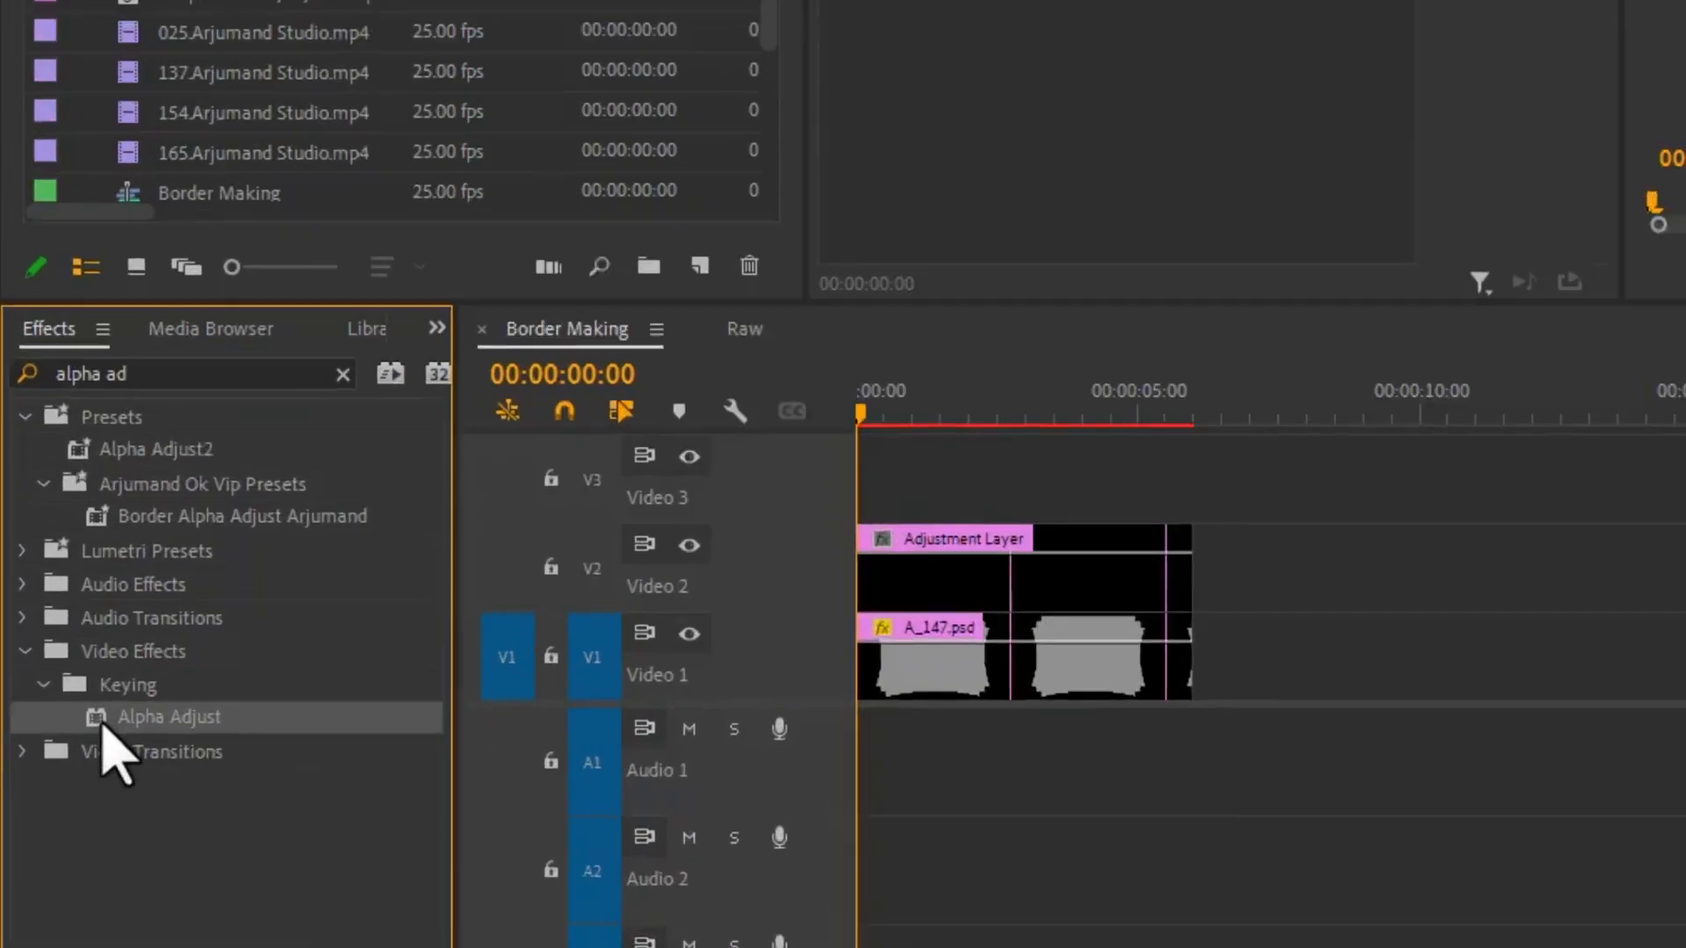
{"action": "left_click_drag", "start_coordinate": [1363, 485], "coordinate": [1352, 496]}
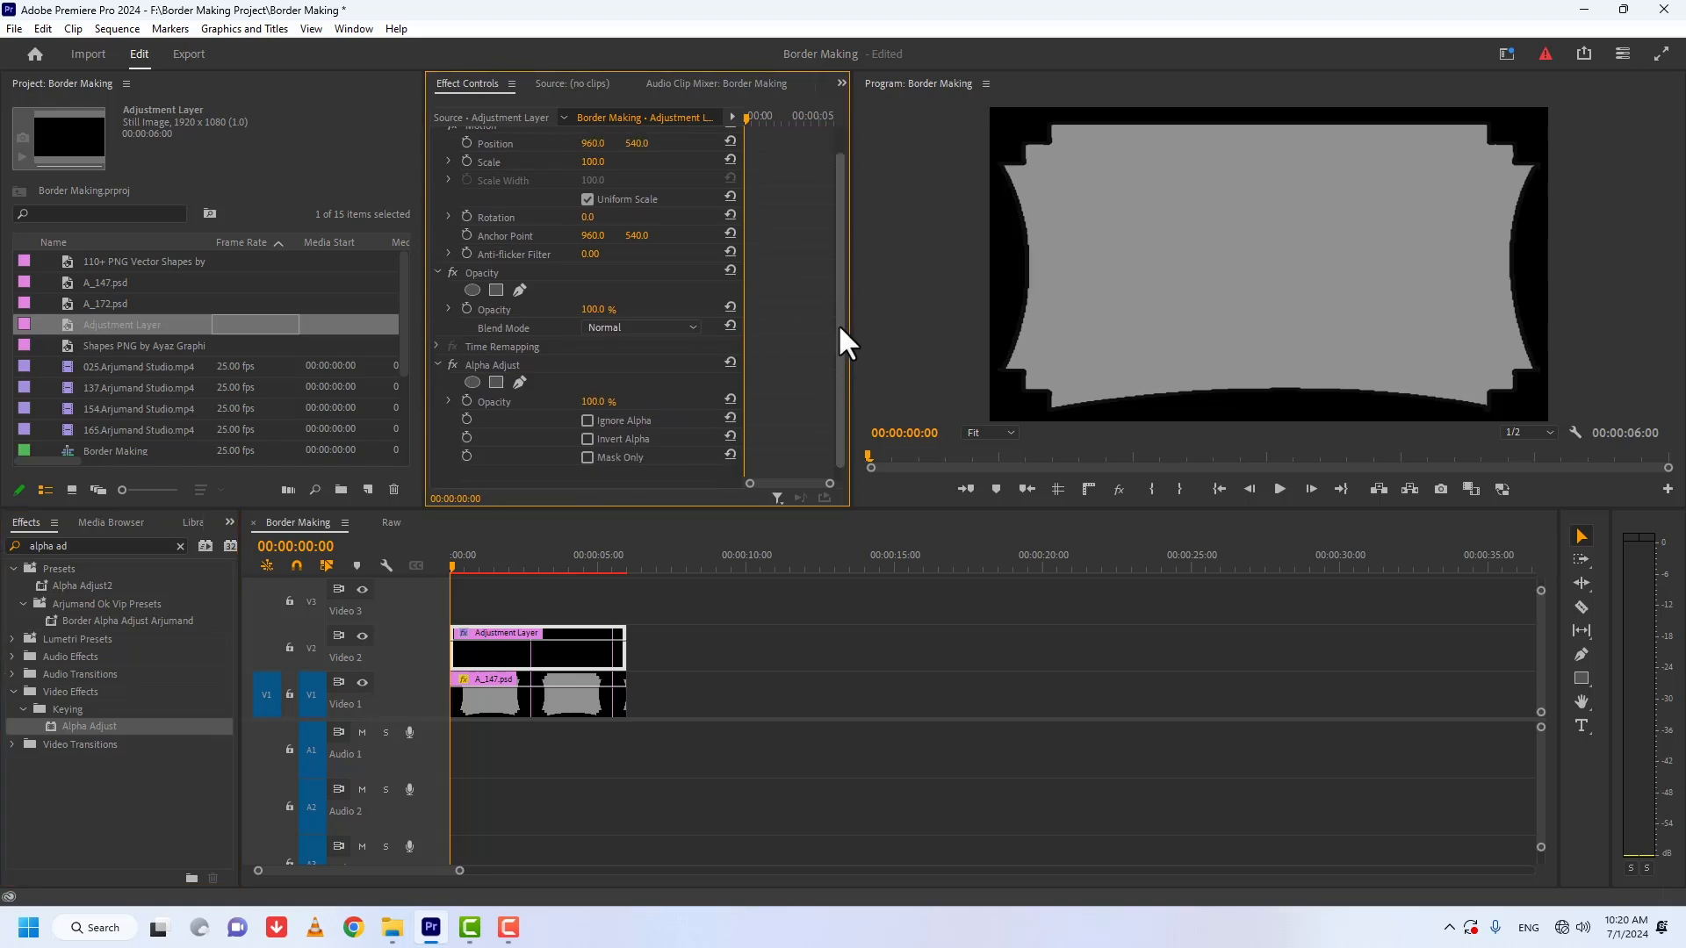
Step: Start a free-draw bezier mask on the Alpha Adjust effect, with the program preview maximized at 200%
{"action": "left_click_drag", "start_coordinate": [838, 323], "coordinate": [838, 356]}
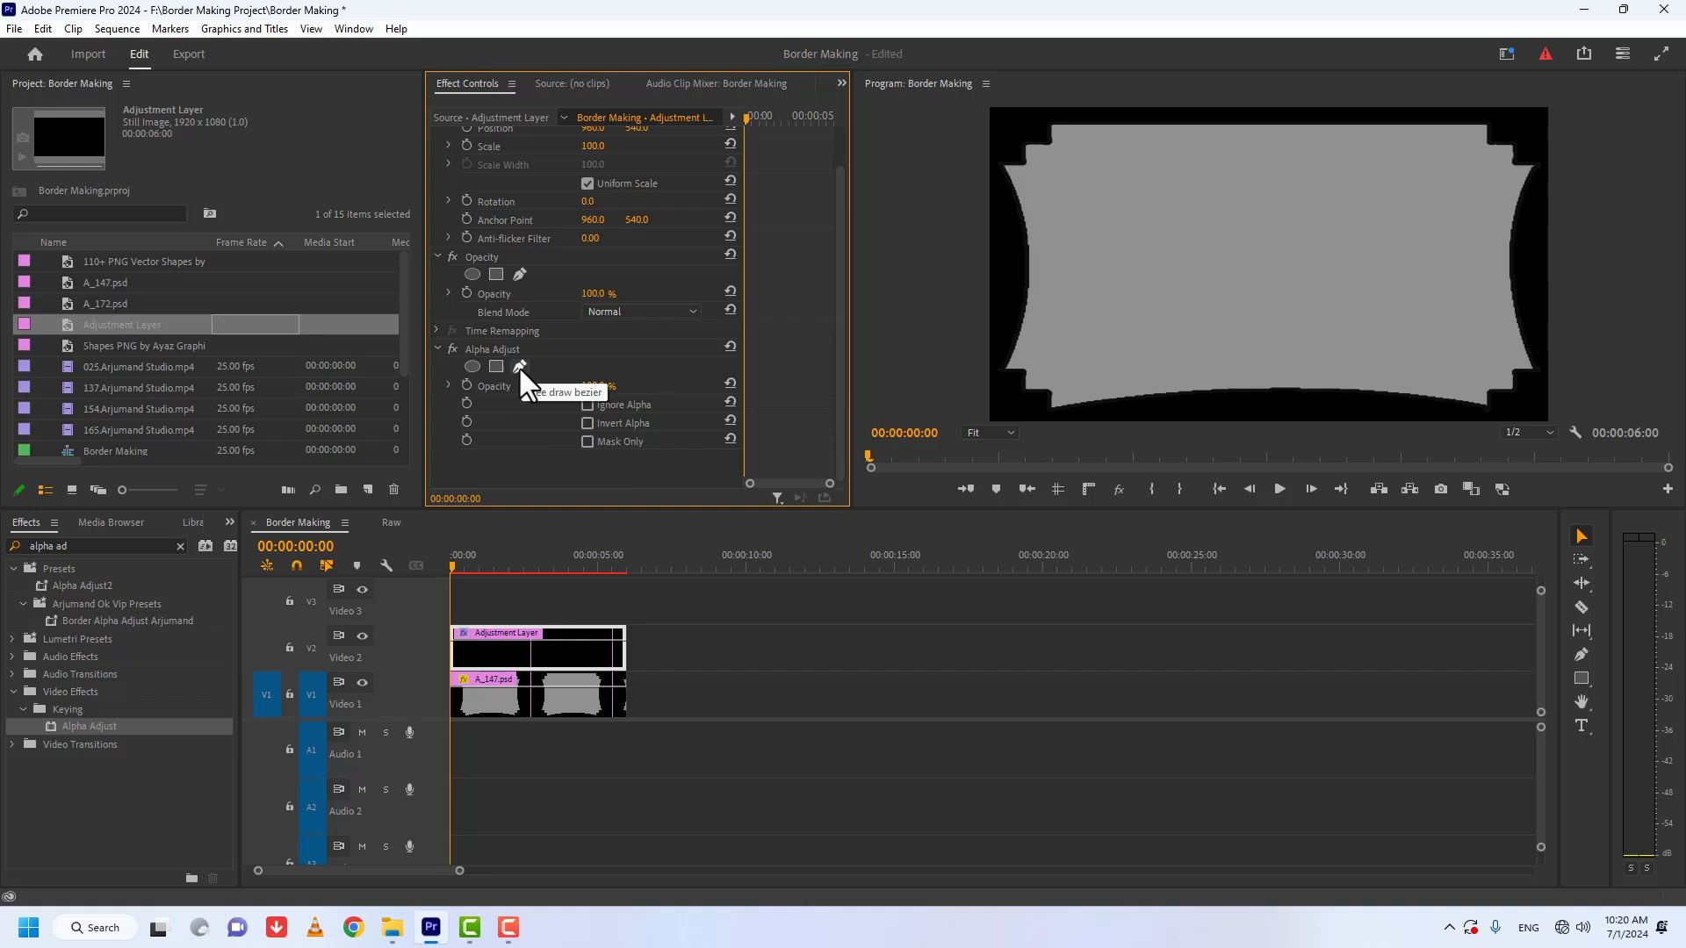
{"action": "left_click", "coordinate": [667, 631]}
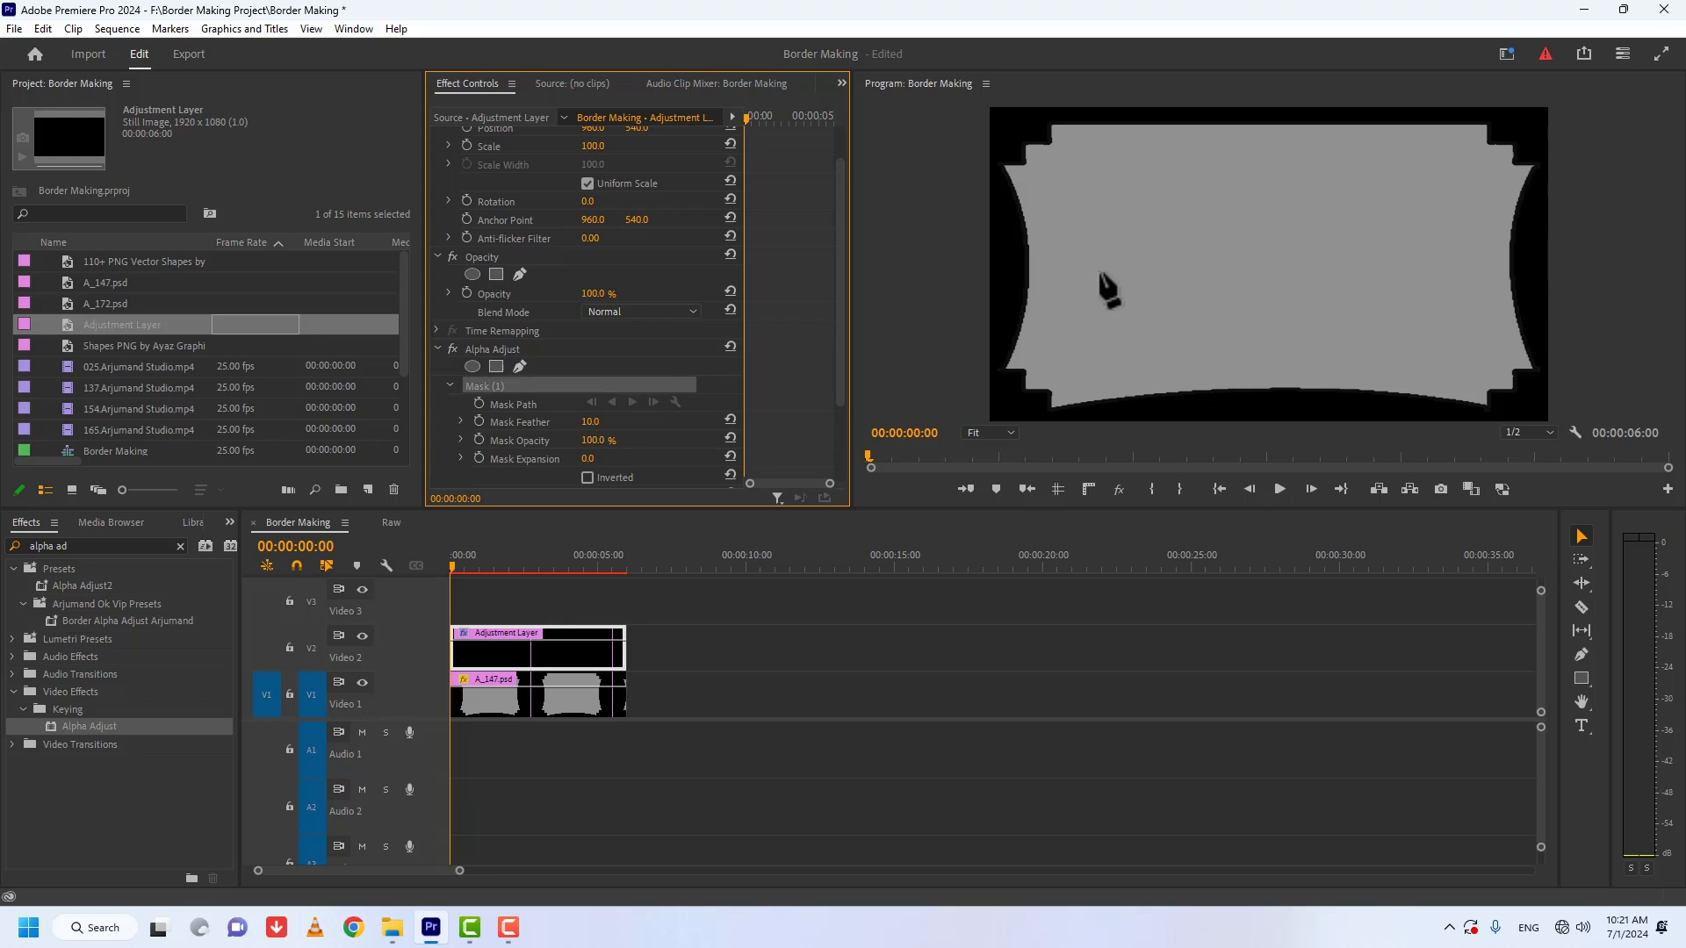
{"action": "key", "text": "grave"}
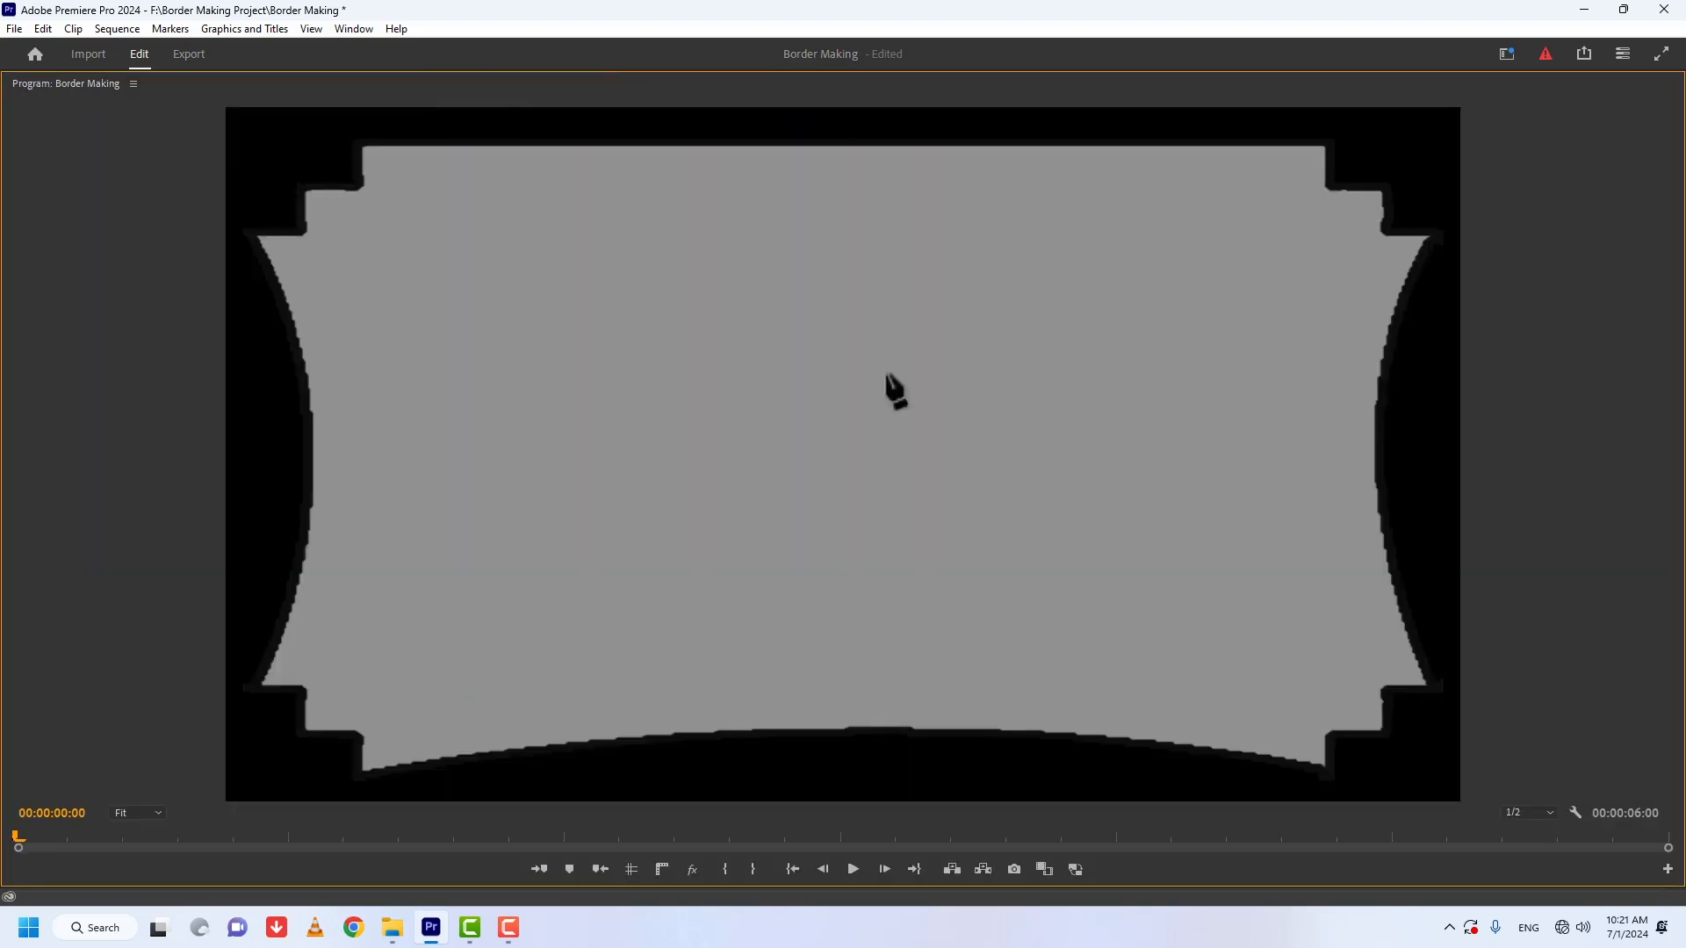
{"action": "left_click", "coordinate": [138, 813]}
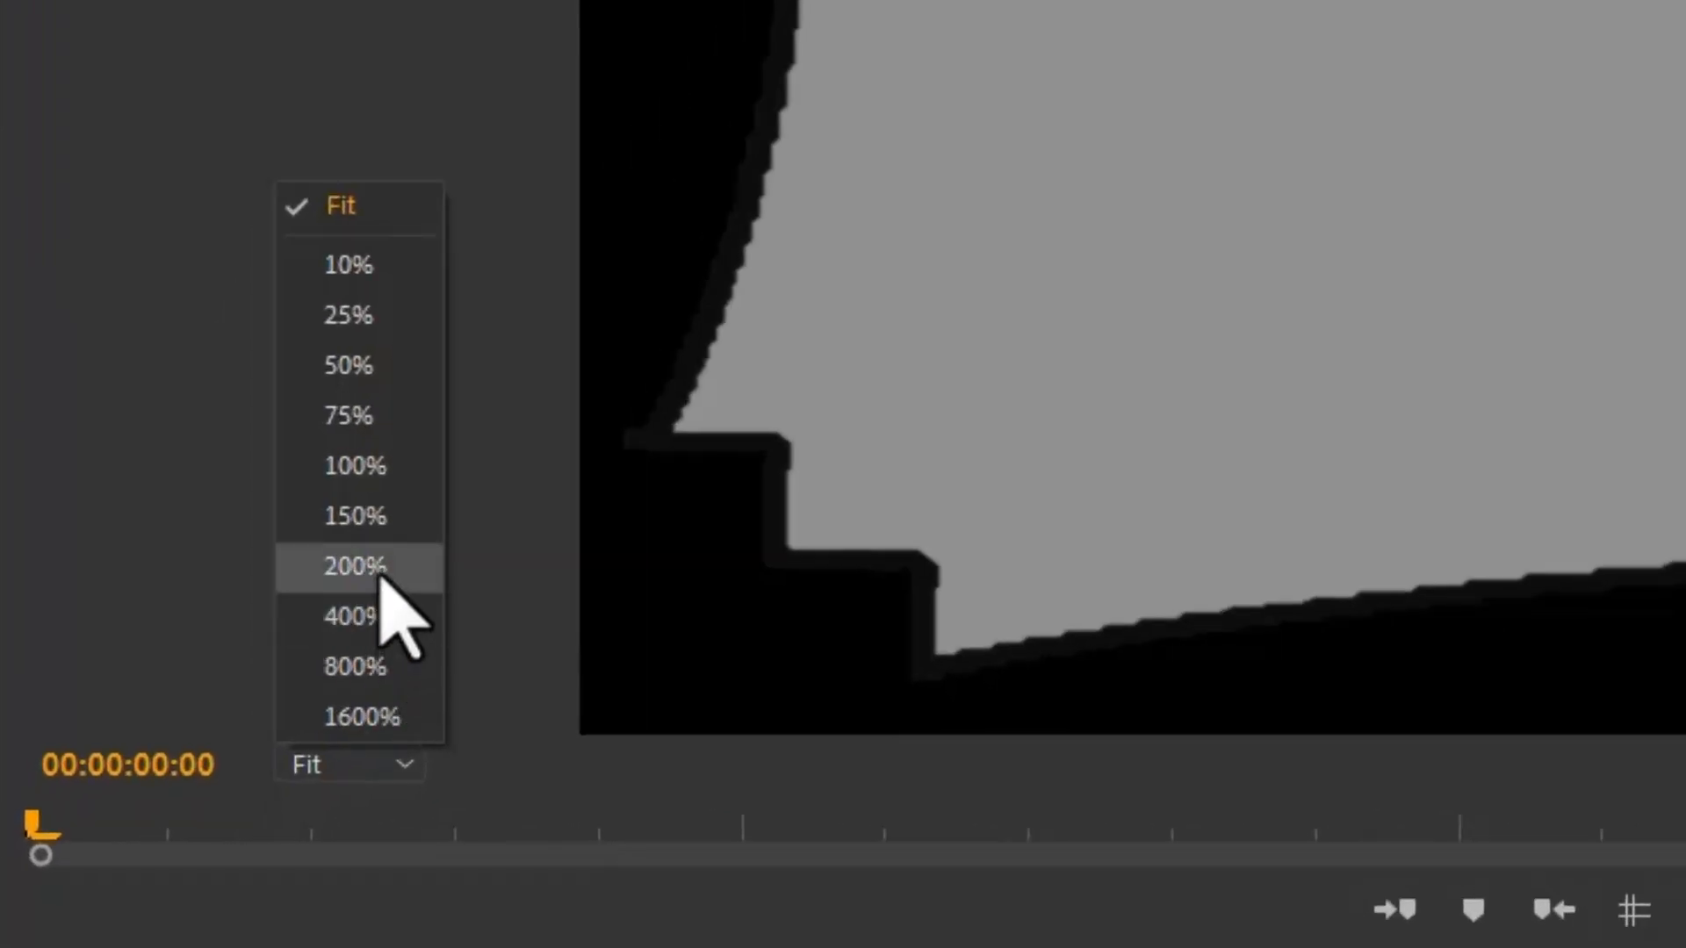
{"action": "left_click", "coordinate": [354, 566]}
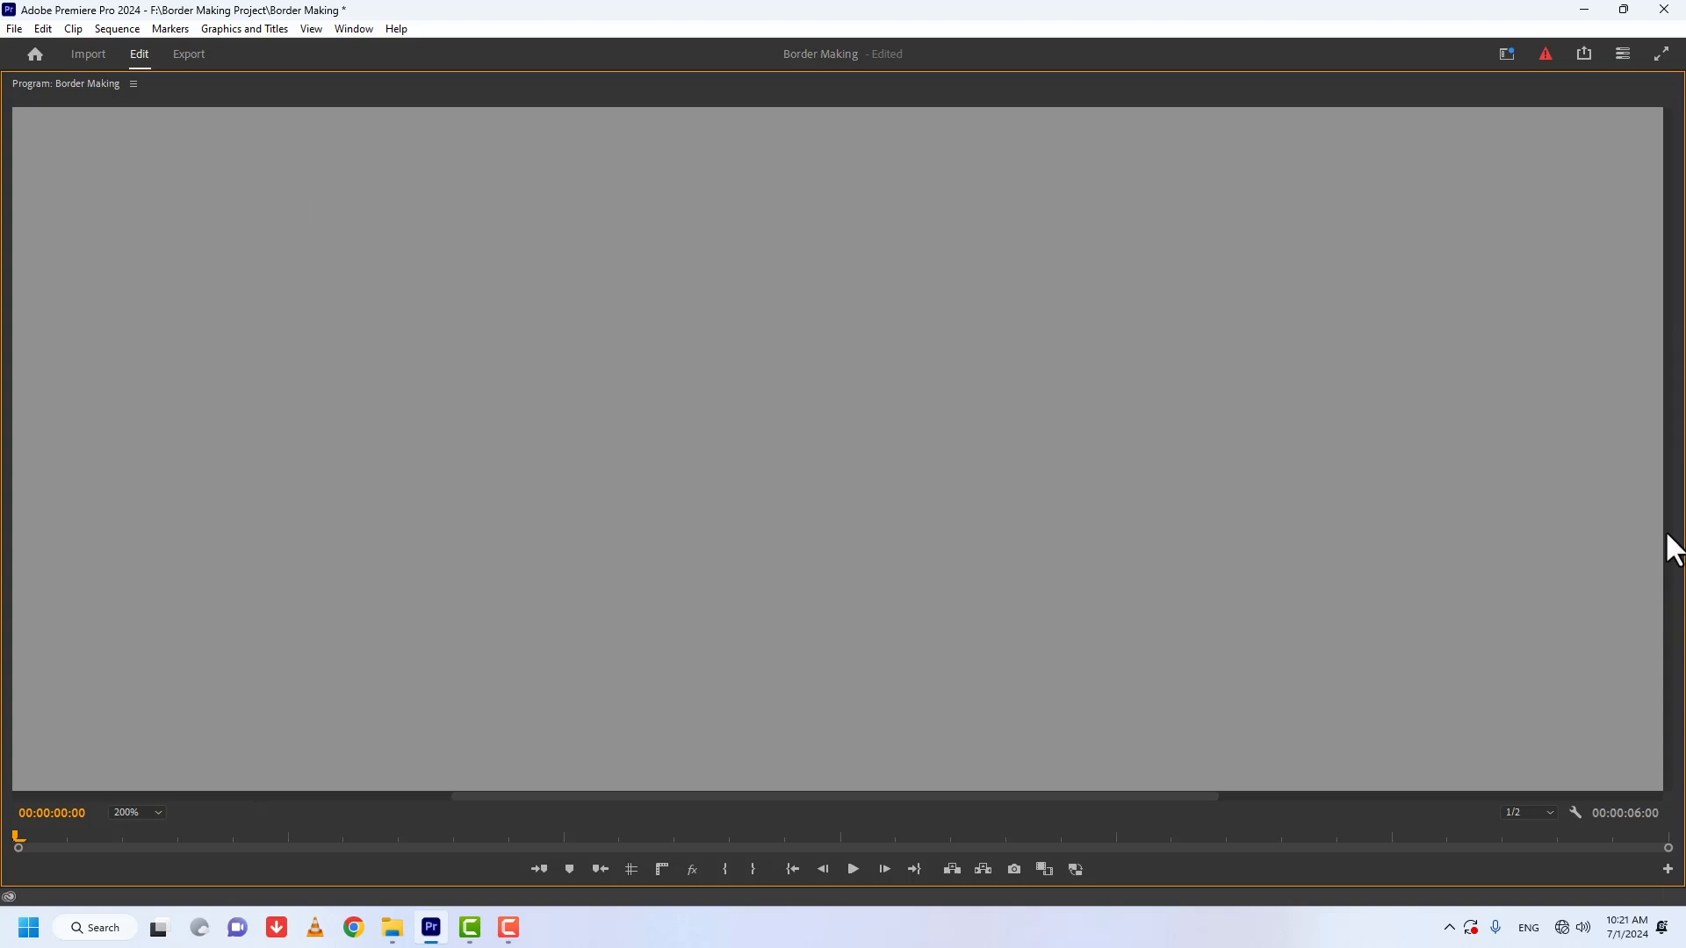
{"action": "left_click_drag", "start_coordinate": [1672, 477], "coordinate": [1674, 267]}
{"action": "left_click_drag", "start_coordinate": [1682, 371], "coordinate": [1677, 737]}
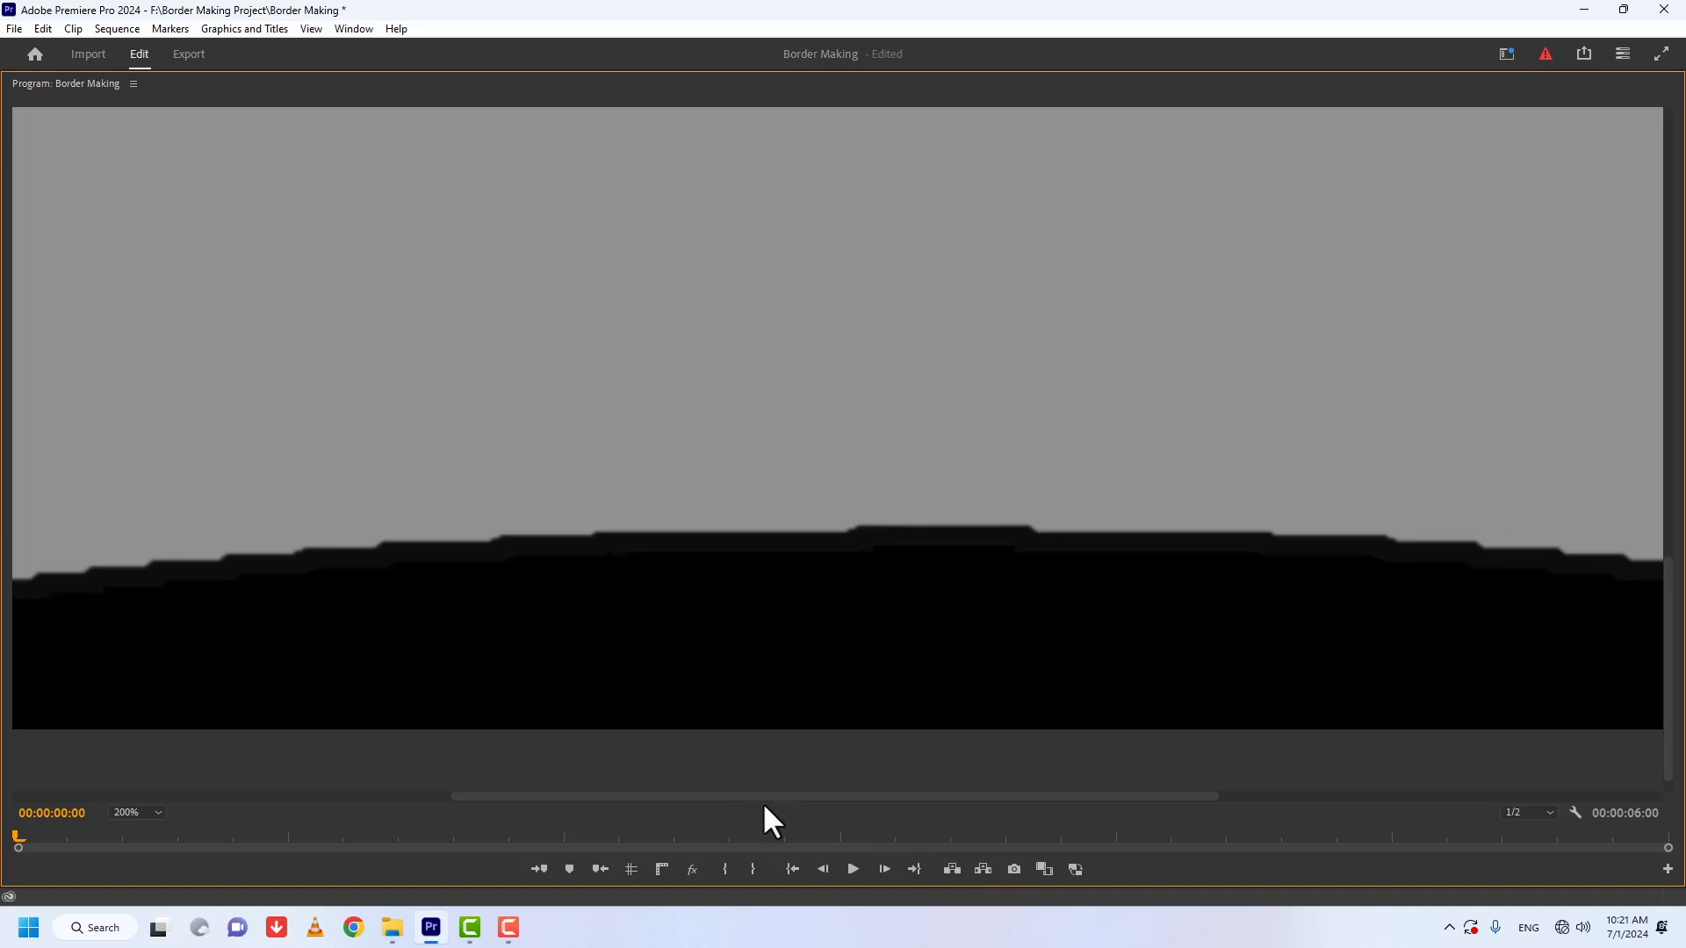
{"action": "left_click_drag", "start_coordinate": [691, 799], "coordinate": [1120, 795]}
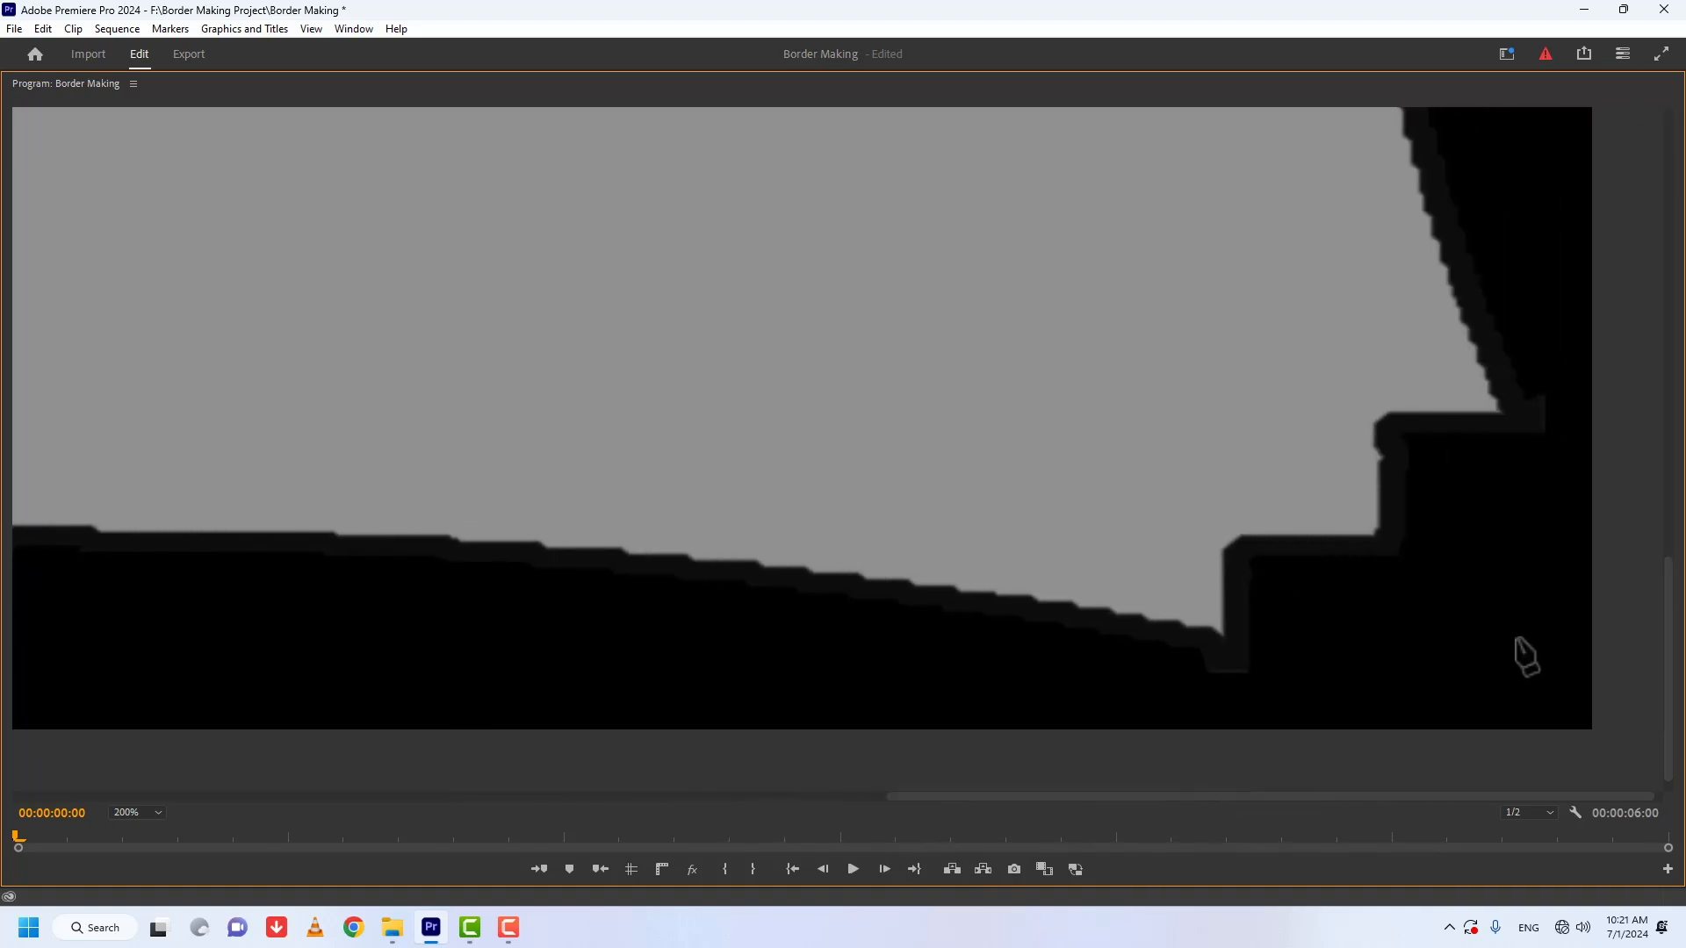
{"action": "left_click_drag", "start_coordinate": [1674, 638], "coordinate": [1674, 191]}
Step: Trace the mask around the stepped upper-right corner of the grey frame shape, out to its pointed tip
{"action": "left_click", "coordinate": [1219, 263]}
{"action": "left_click", "coordinate": [1221, 374]}
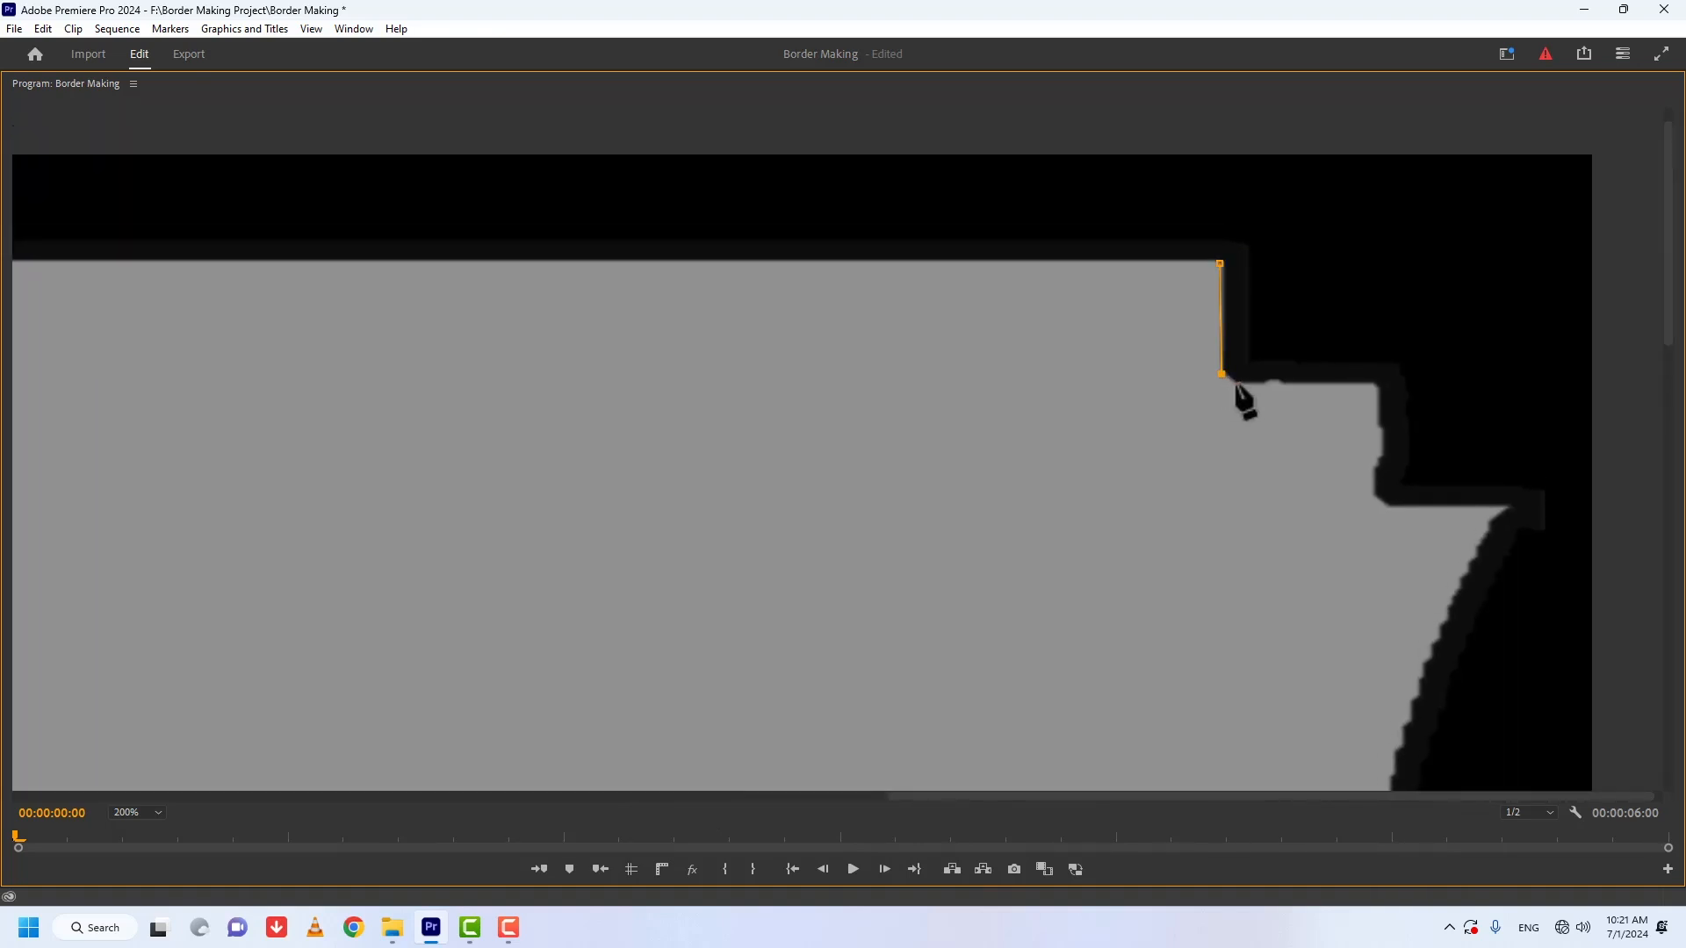
{"action": "left_click", "coordinate": [1237, 383]}
{"action": "left_click", "coordinate": [1374, 383]}
{"action": "left_click", "coordinate": [1377, 490]}
{"action": "left_click_drag", "start_coordinate": [1374, 384], "coordinate": [1378, 383]}
{"action": "left_click_drag", "start_coordinate": [1377, 490], "coordinate": [1379, 502]}
{"action": "left_click", "coordinate": [1508, 506]}
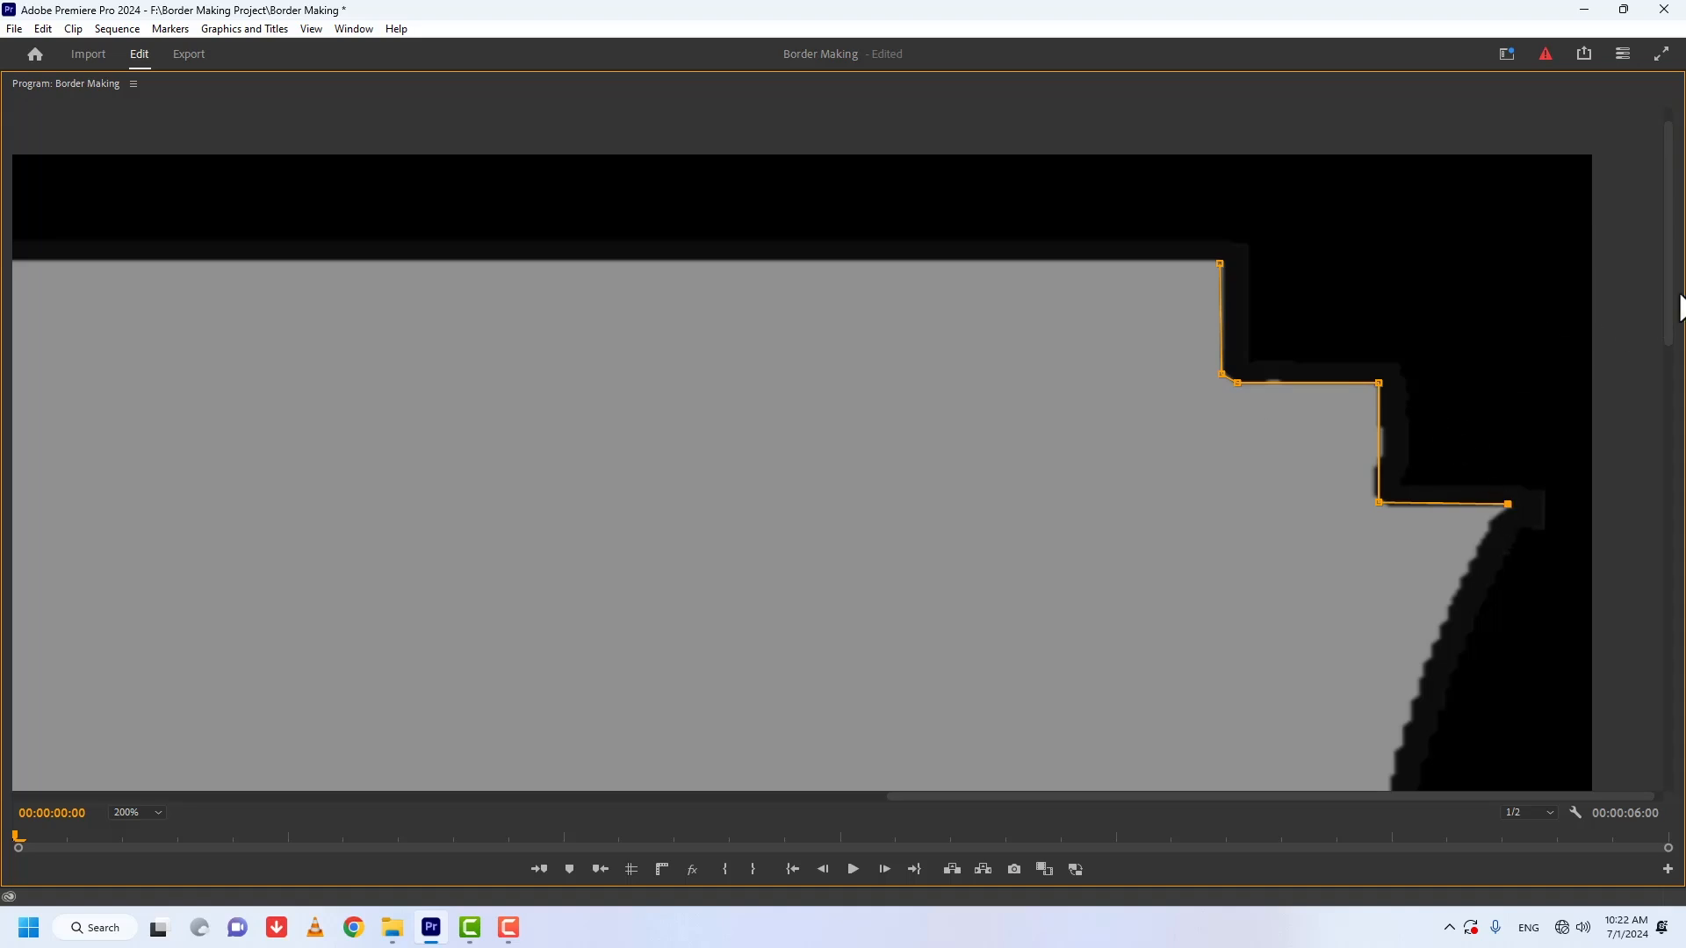
Step: Continue the mask path down the curved right side of the grey shape to the lower-right tip
{"action": "left_click_drag", "start_coordinate": [1673, 307], "coordinate": [1667, 349]}
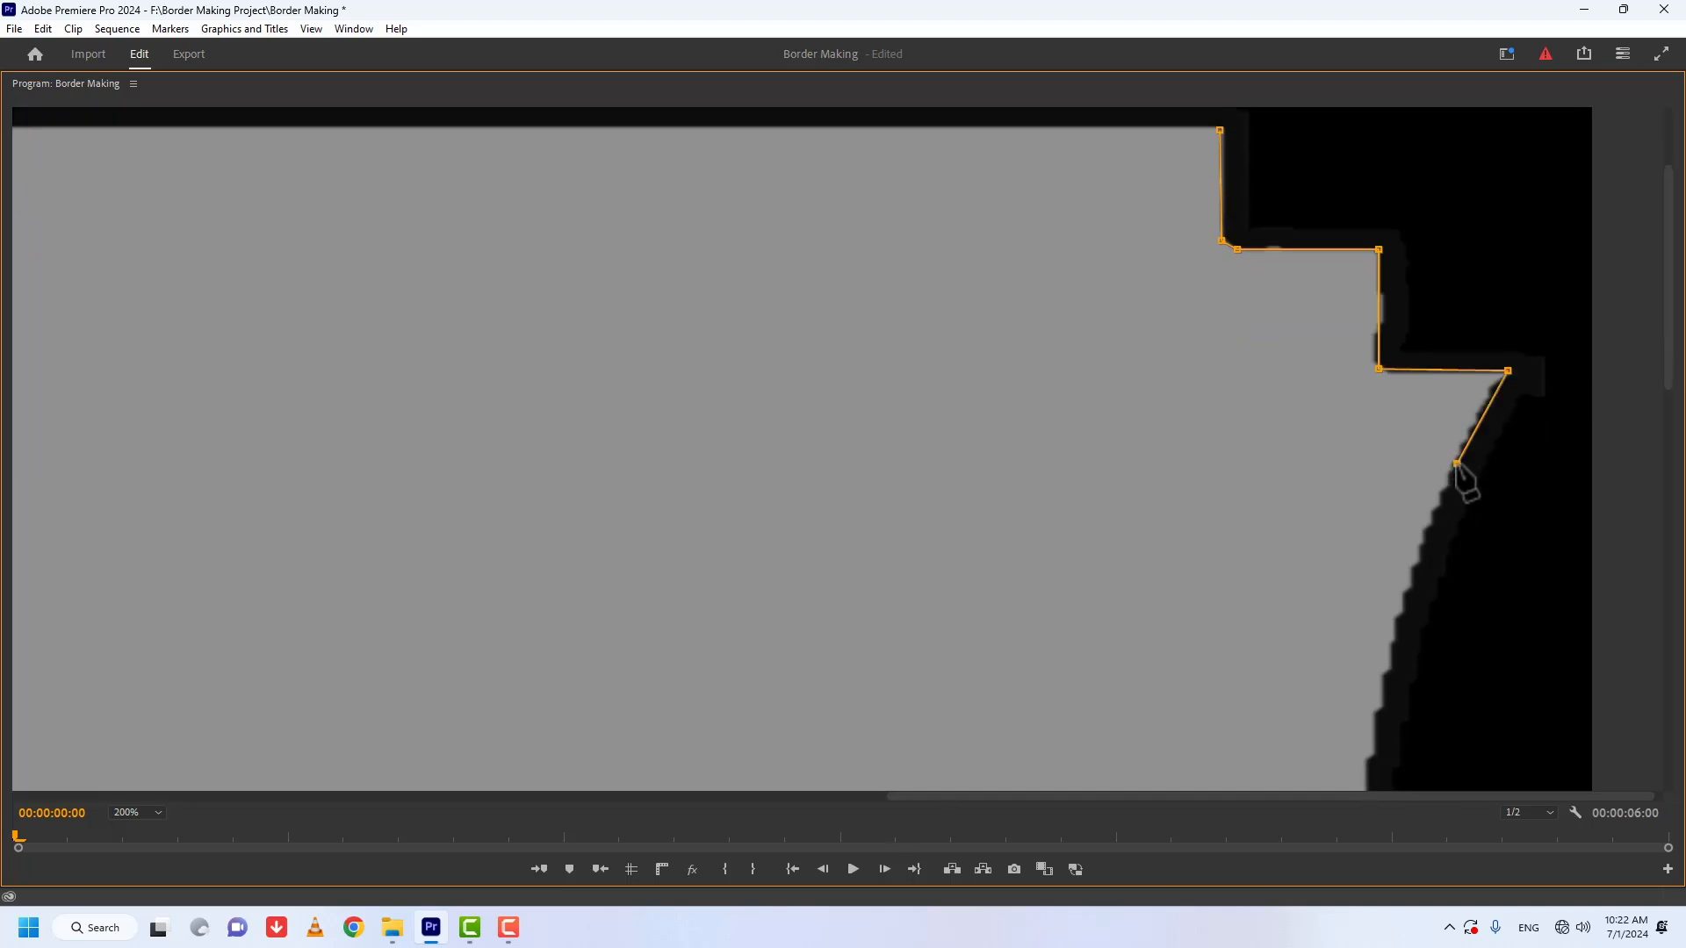
{"action": "left_click", "coordinate": [1417, 562]}
{"action": "left_click", "coordinate": [1388, 665]}
{"action": "scroll", "coordinate": [1388, 667], "scroll_direction": "down", "scroll_amount": 5}
{"action": "left_click", "coordinate": [1374, 369]}
{"action": "left_click", "coordinate": [1359, 451]}
{"action": "left_click", "coordinate": [1360, 665]}
{"action": "left_click_drag", "start_coordinate": [1666, 448], "coordinate": [1667, 615]}
{"action": "left_click", "coordinate": [1385, 458]}
{"action": "left_click", "coordinate": [1425, 629]}
{"action": "left_click", "coordinate": [1501, 611]}
Step: Trace the mask around the stepped lower-right corner to the right end of the bottom edge
{"action": "left_click", "coordinate": [1387, 617]}
{"action": "left_click", "coordinate": [1377, 622]}
{"action": "left_click", "coordinate": [1383, 656]}
{"action": "left_click", "coordinate": [1378, 737]}
{"action": "left_click", "coordinate": [1240, 738]}
{"action": "left_click", "coordinate": [1219, 752]}
{"action": "scroll", "coordinate": [1269, 649], "scroll_direction": "down", "scroll_amount": 3}
{"action": "left_click", "coordinate": [1221, 617]}
{"action": "left_click_drag", "start_coordinate": [1668, 628], "coordinate": [1662, 648]}
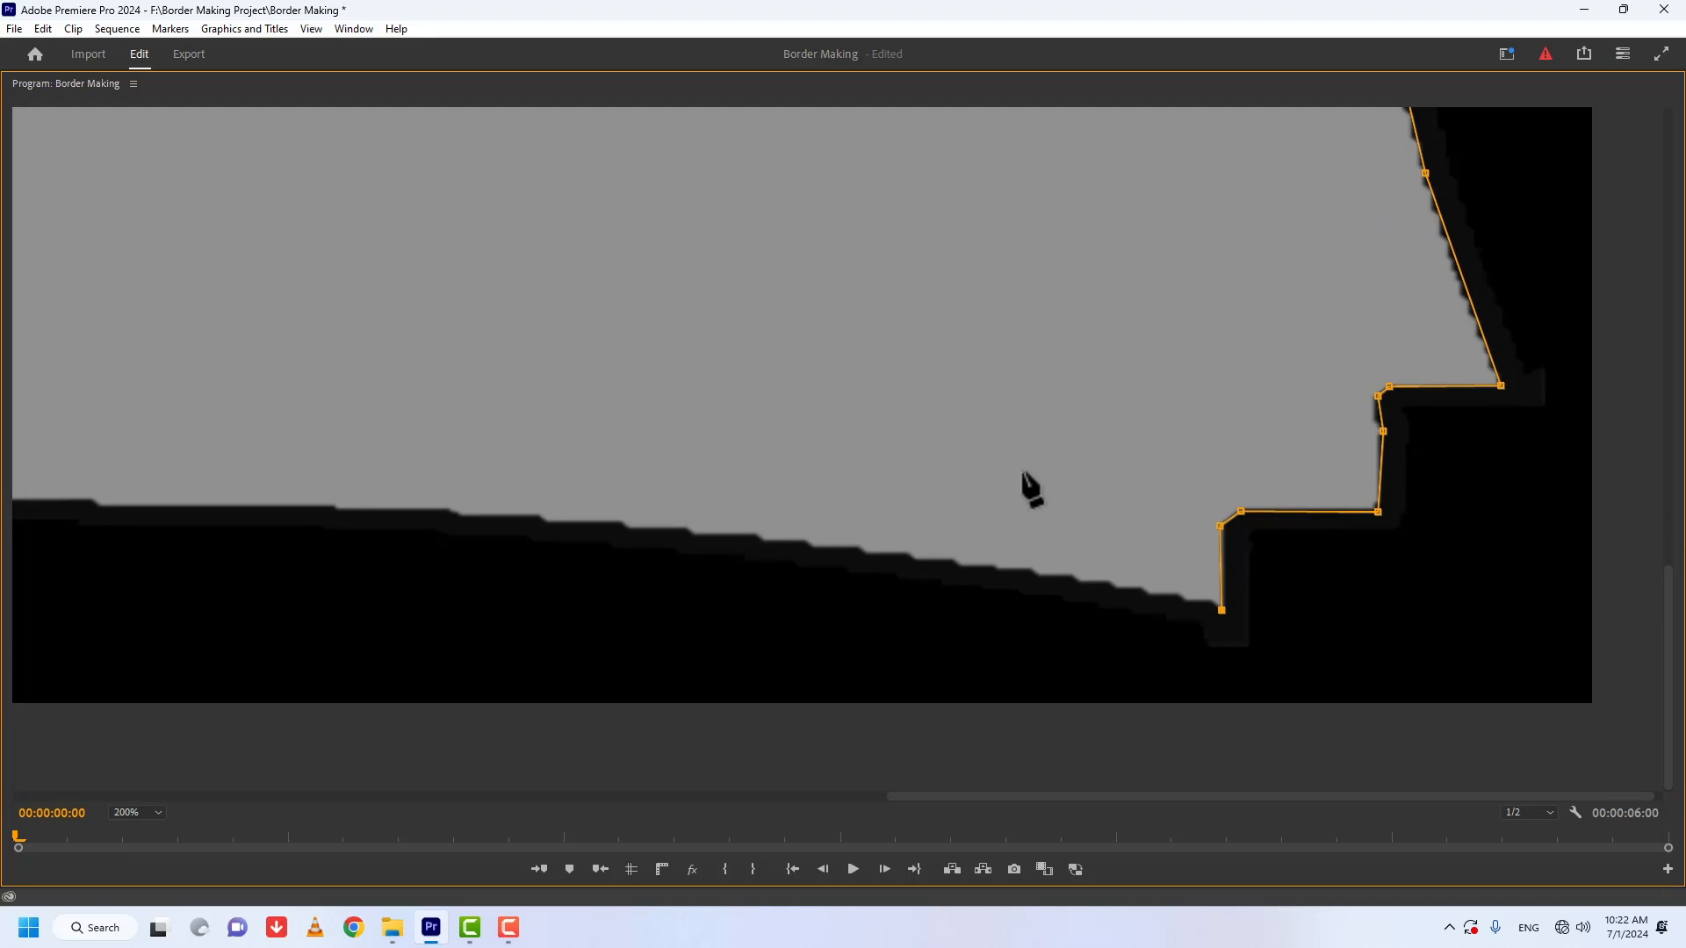
{"action": "key", "text": "grave"}
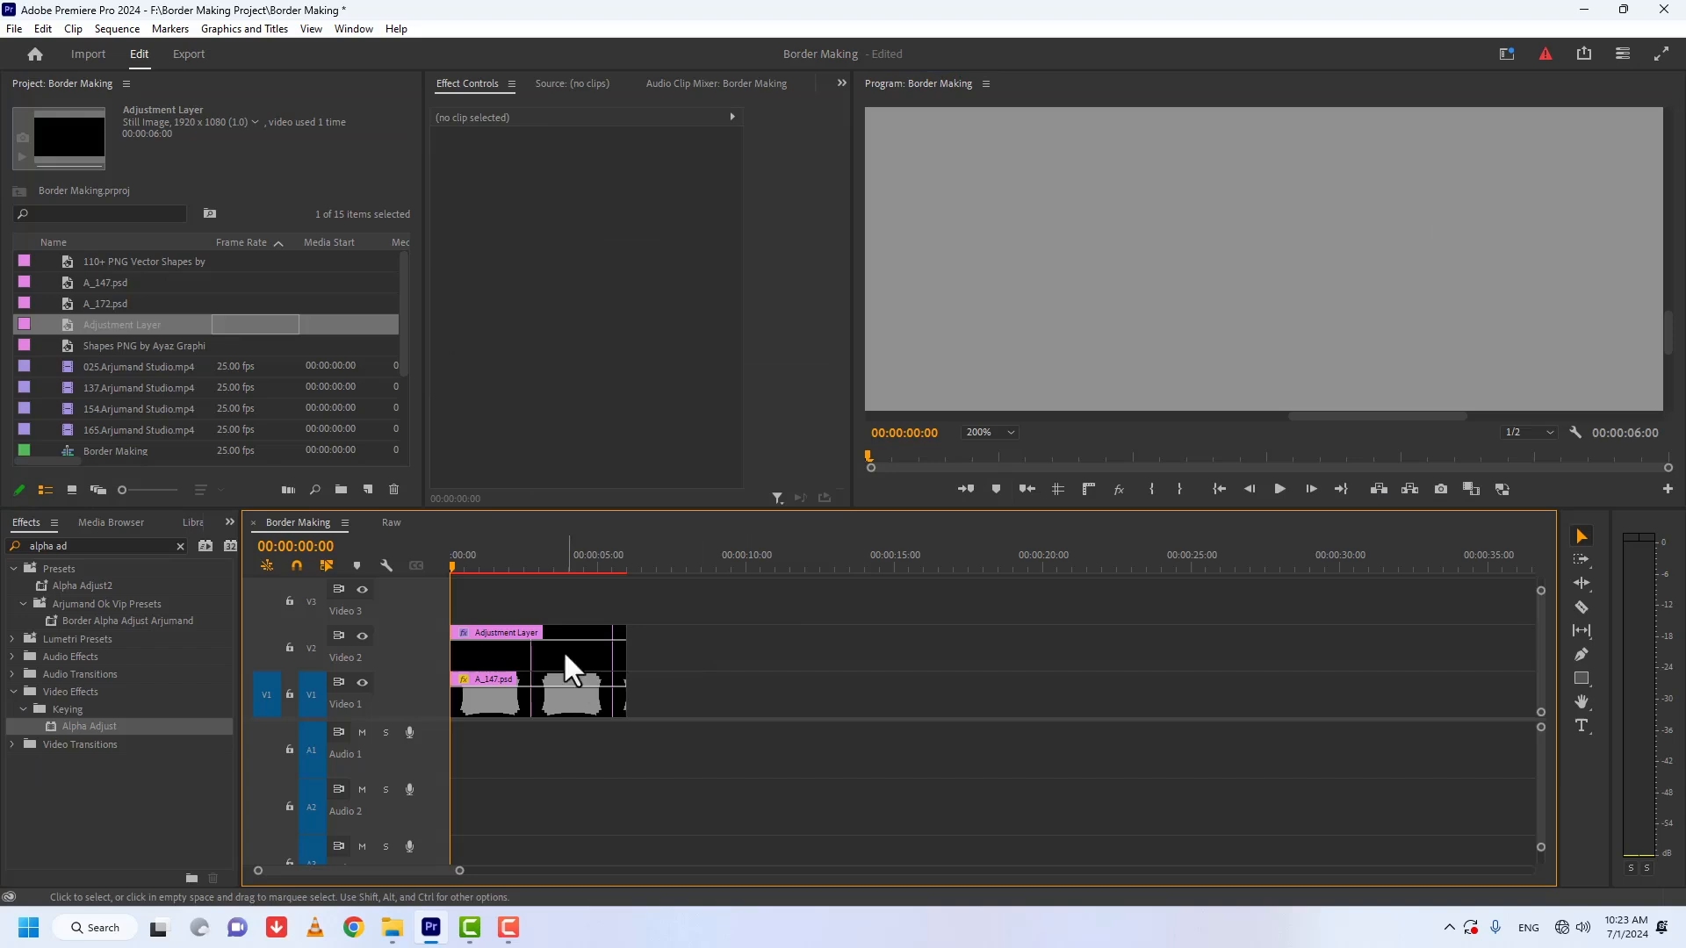
{"action": "left_click", "coordinate": [565, 700]}
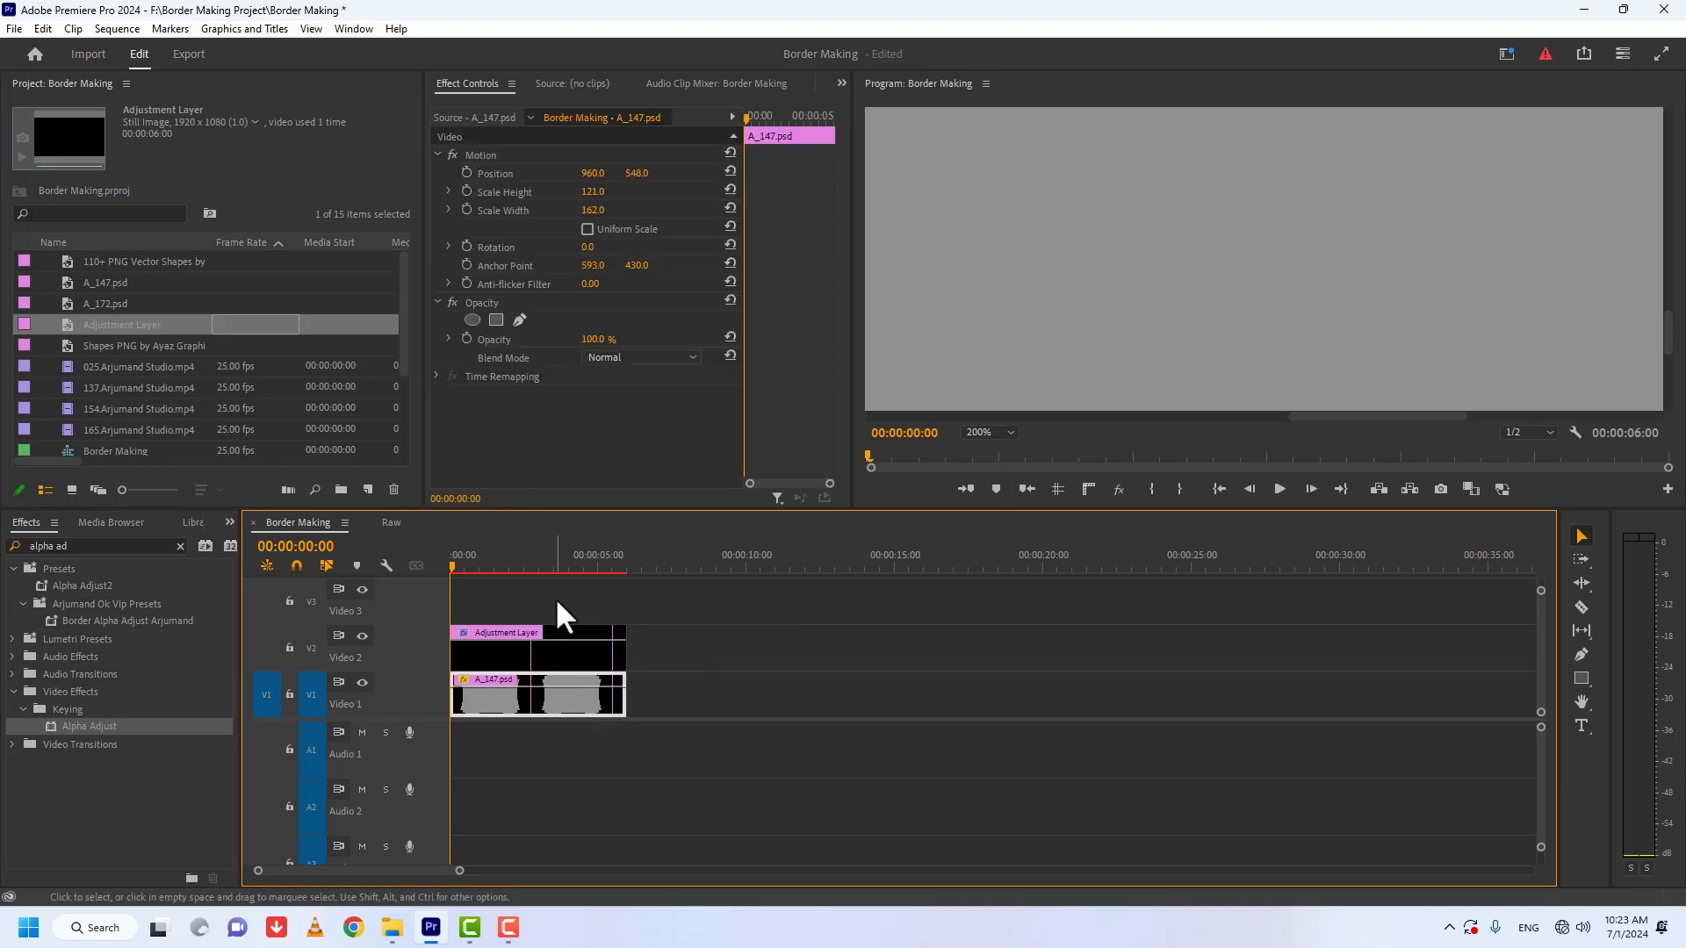
{"action": "left_click", "coordinate": [565, 648]}
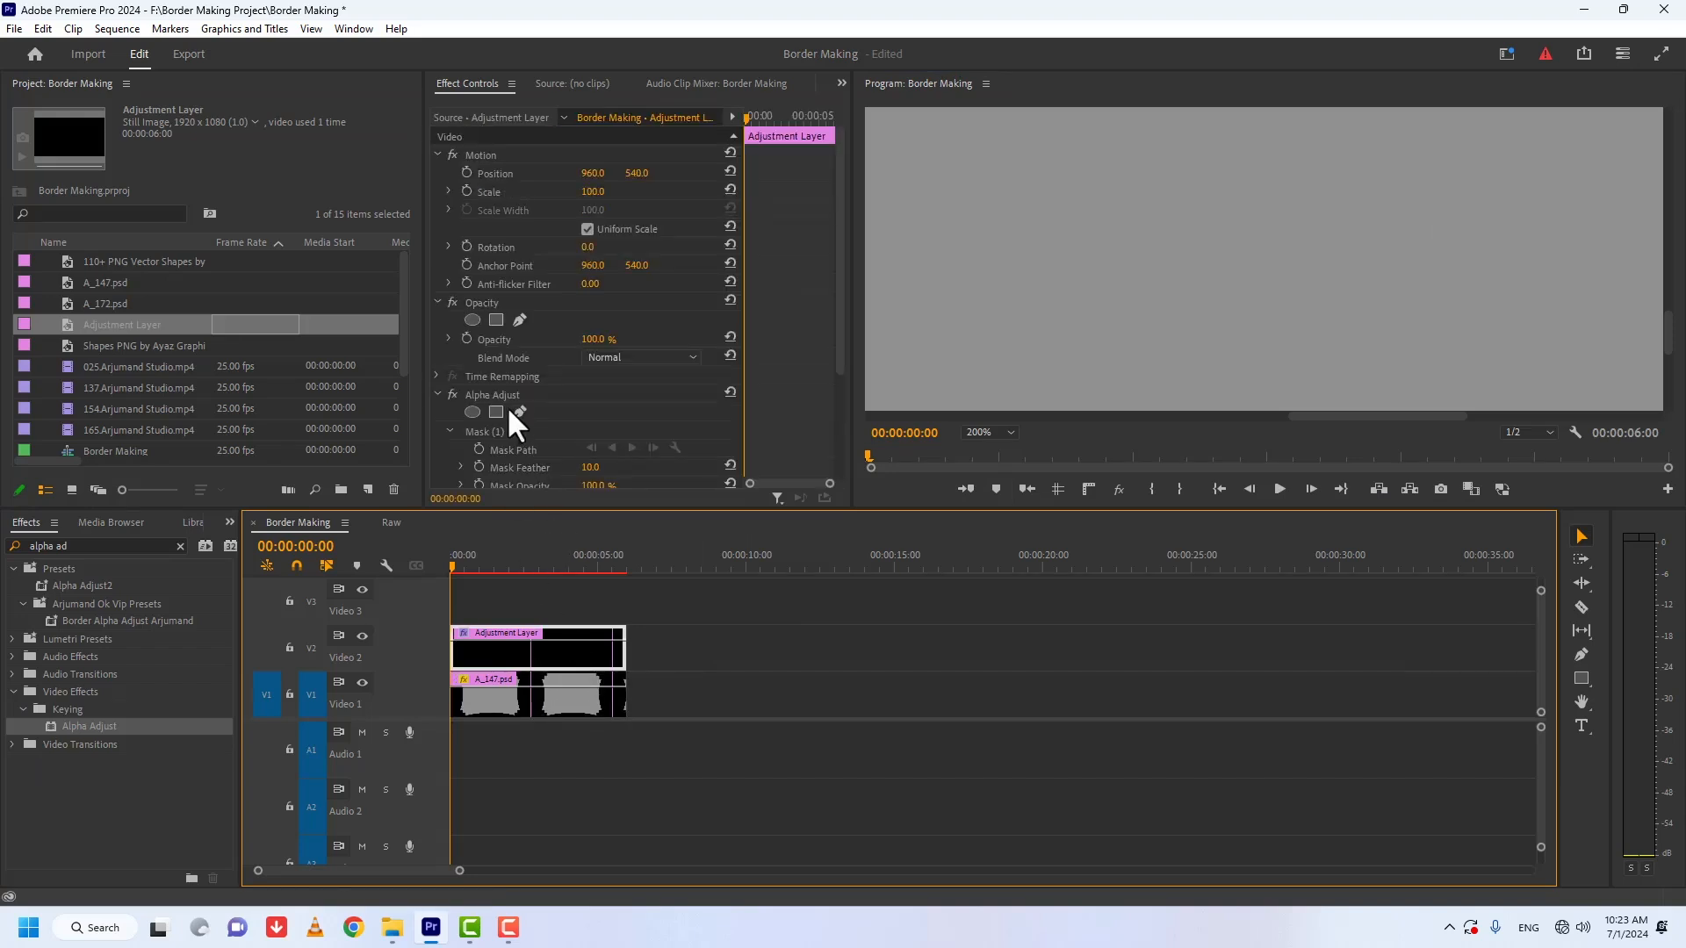
{"action": "key", "text": "grave"}
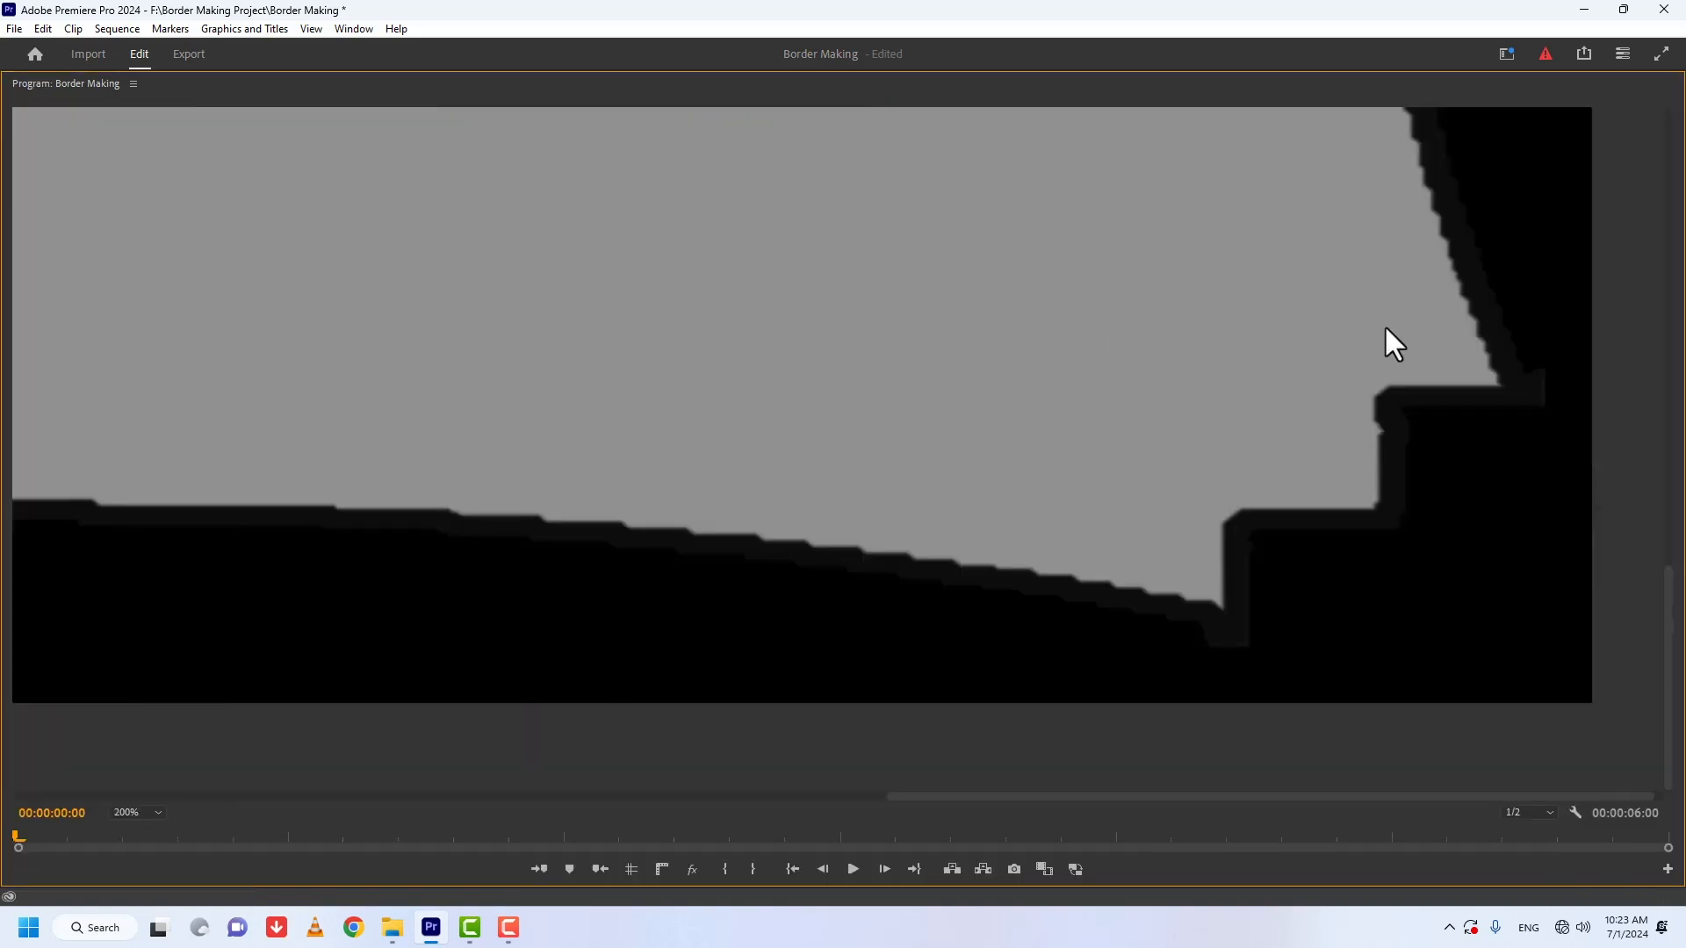
{"action": "key", "text": "grave"}
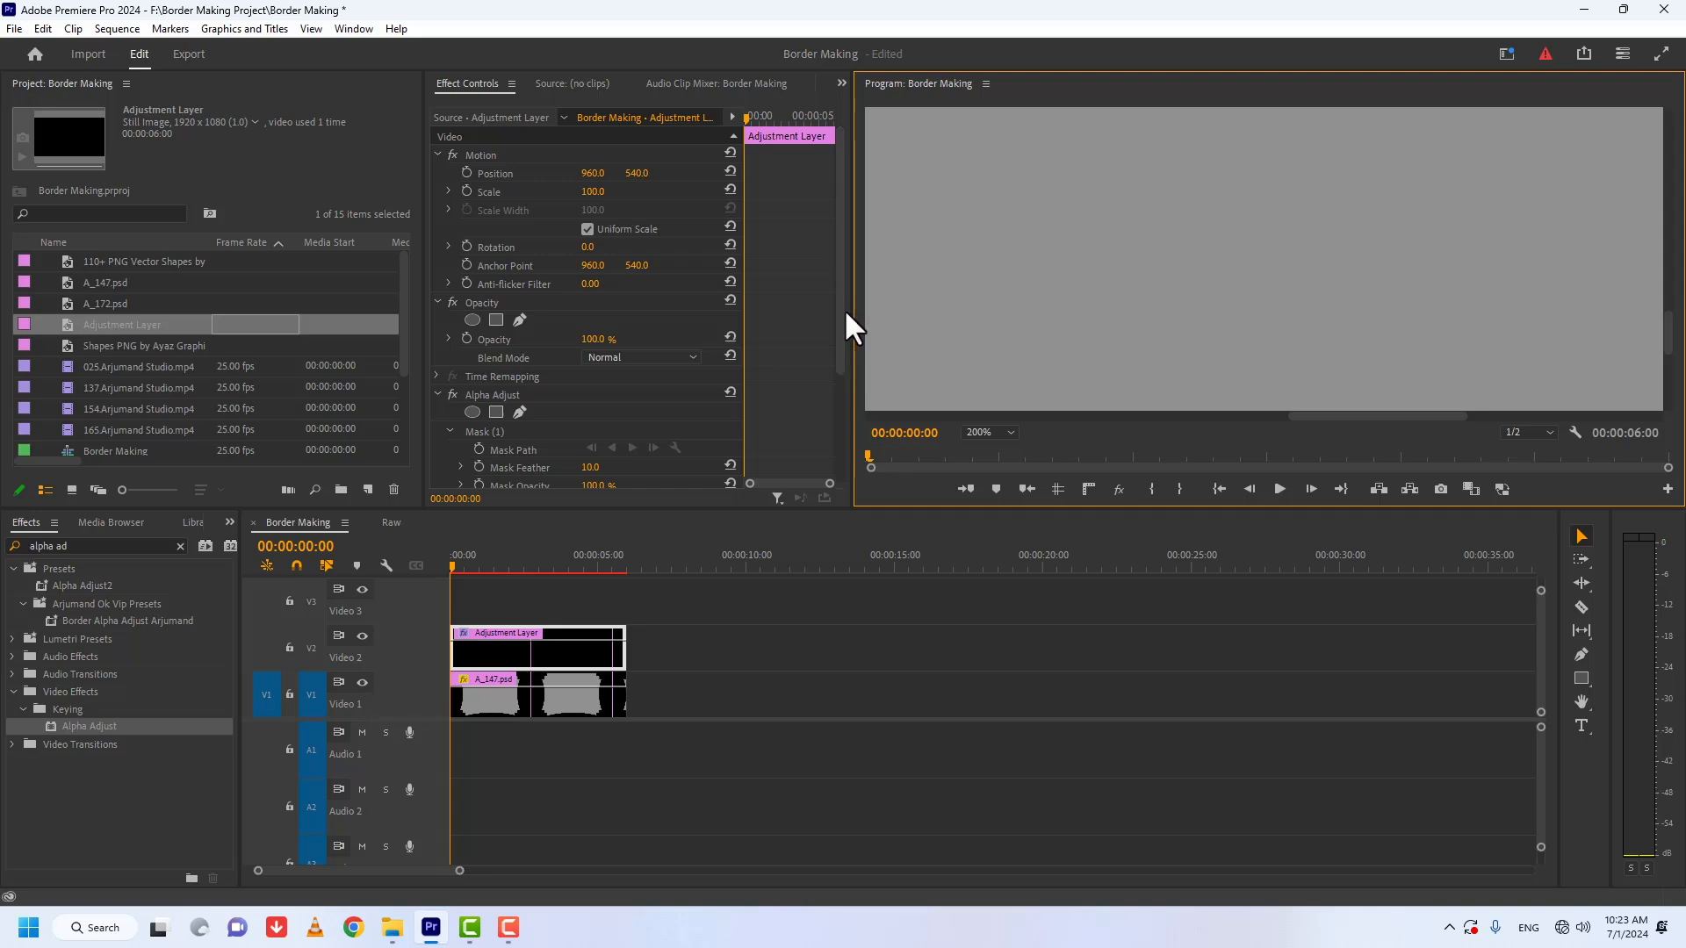
{"action": "key", "text": "grave"}
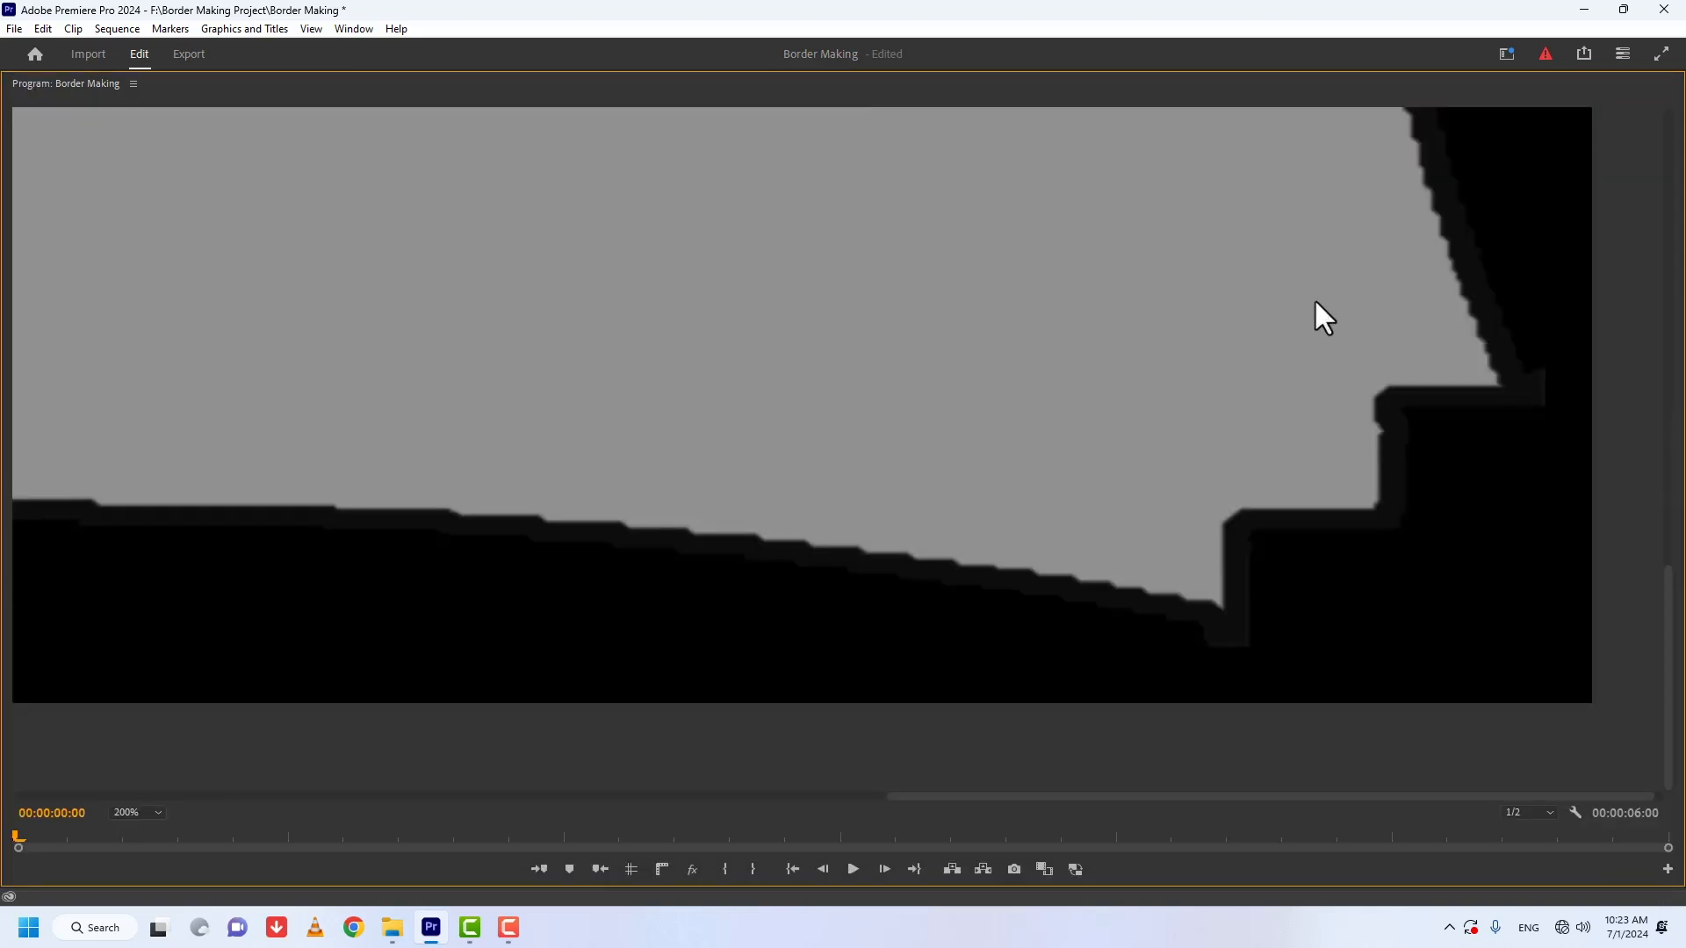
{"action": "key", "text": "grave"}
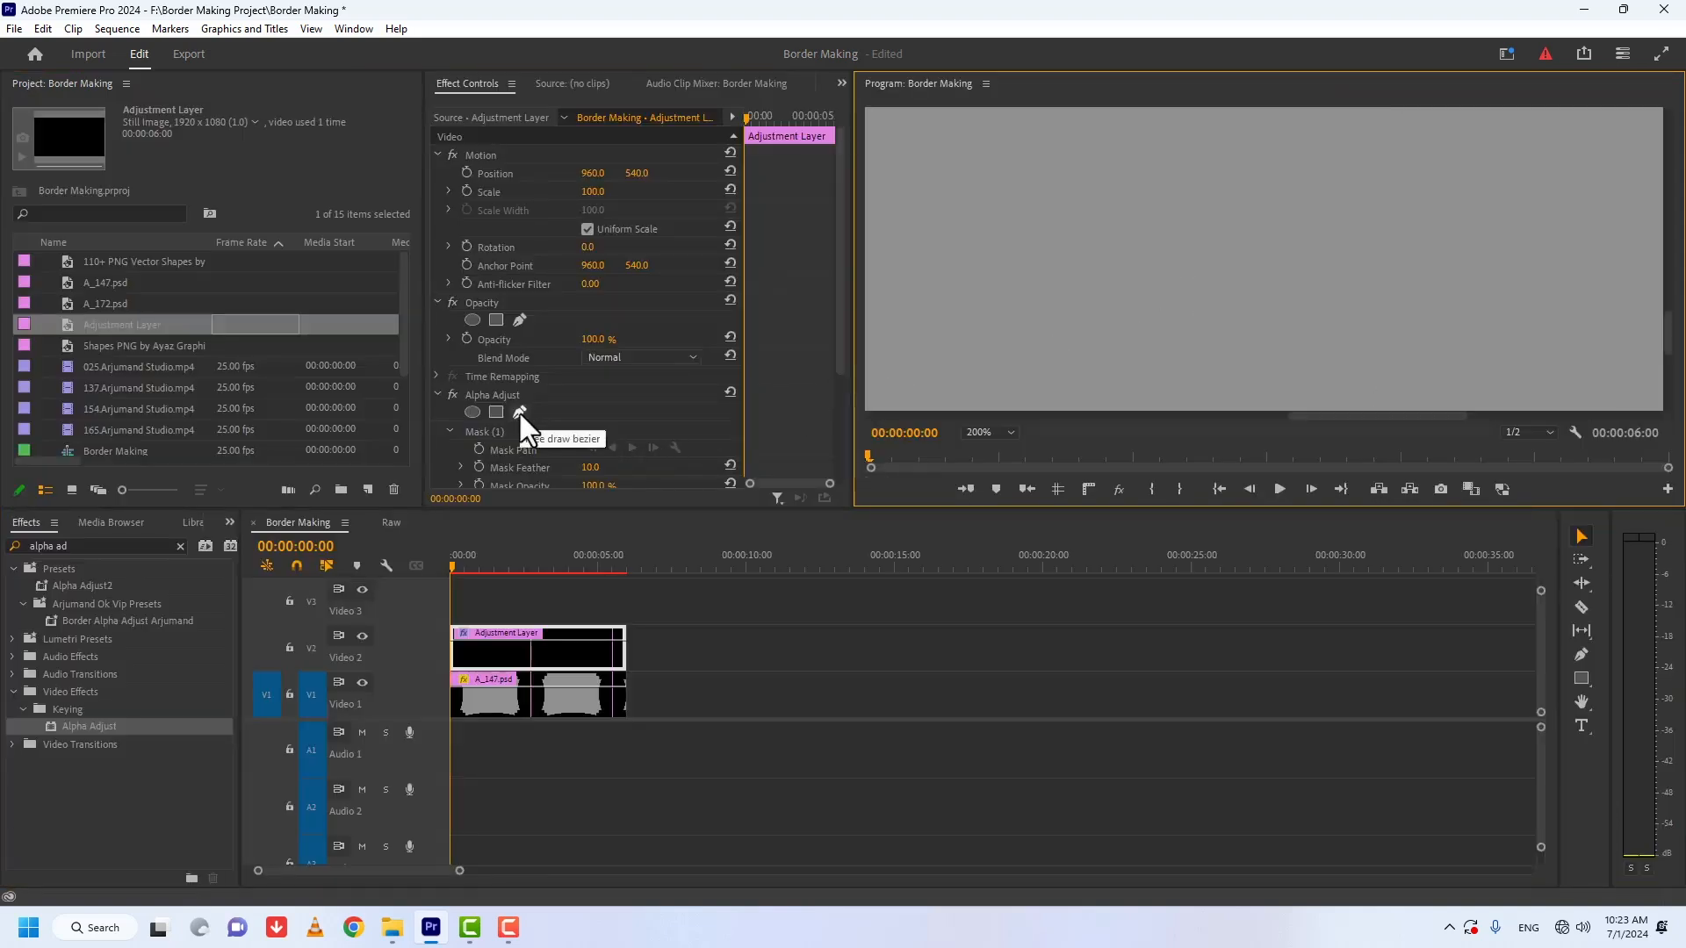
{"action": "left_click_drag", "start_coordinate": [840, 317], "coordinate": [847, 326]}
{"action": "scroll", "coordinate": [766, 351], "scroll_direction": "down", "scroll_amount": 3}
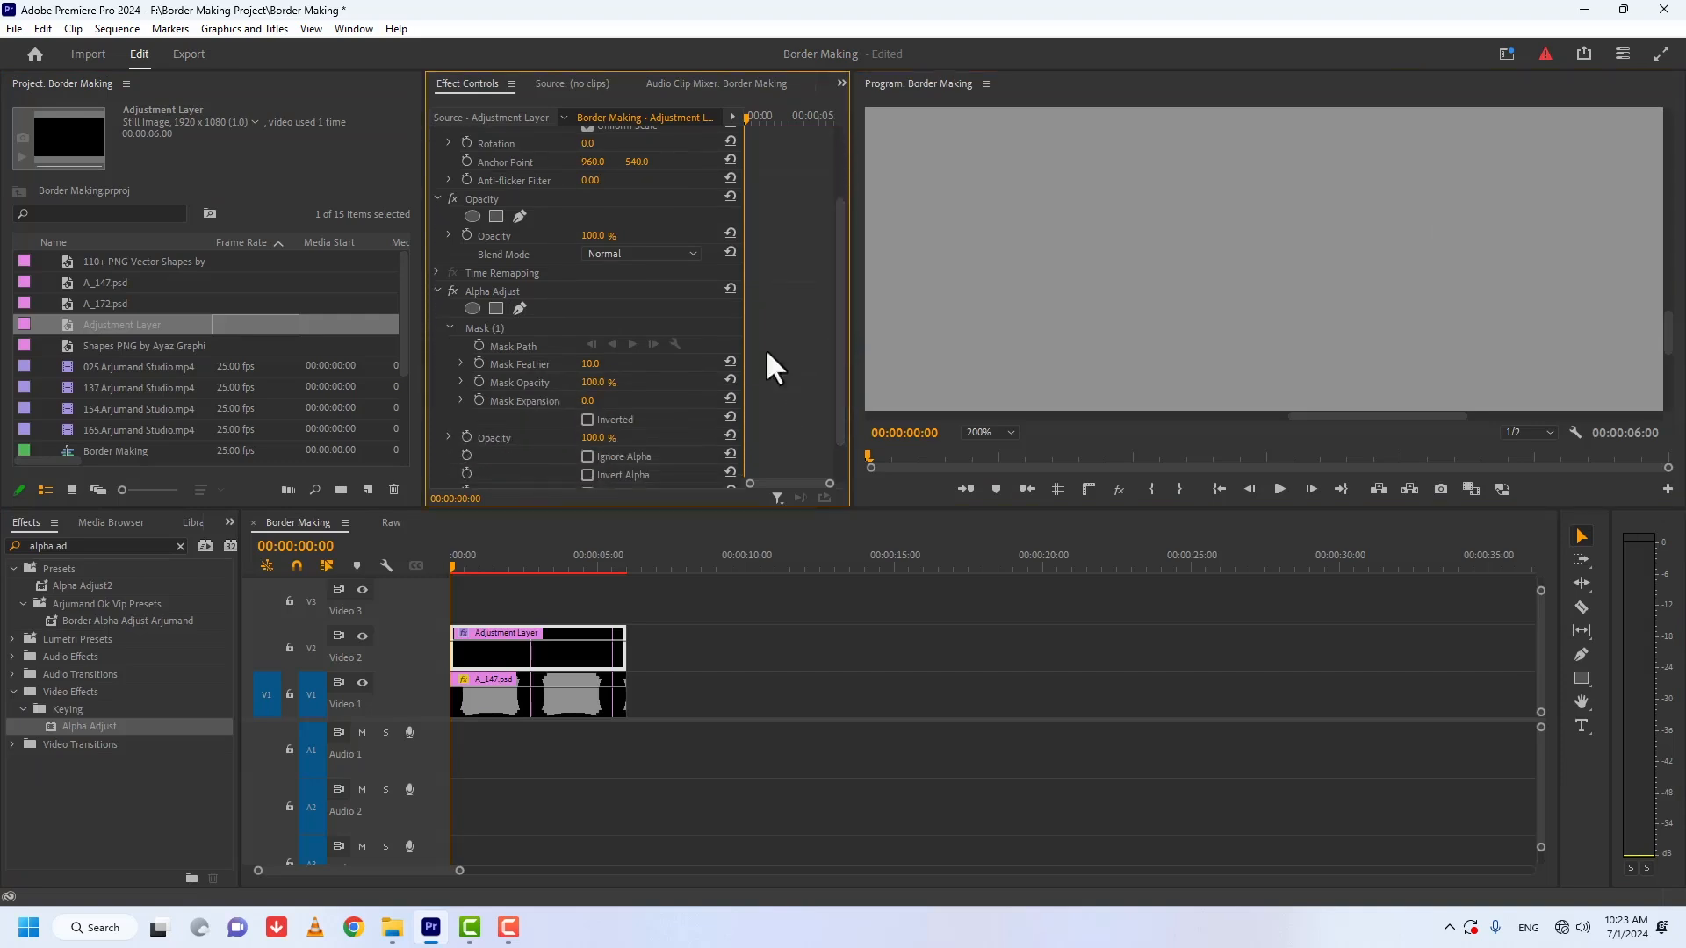
{"action": "left_click", "coordinate": [515, 307]}
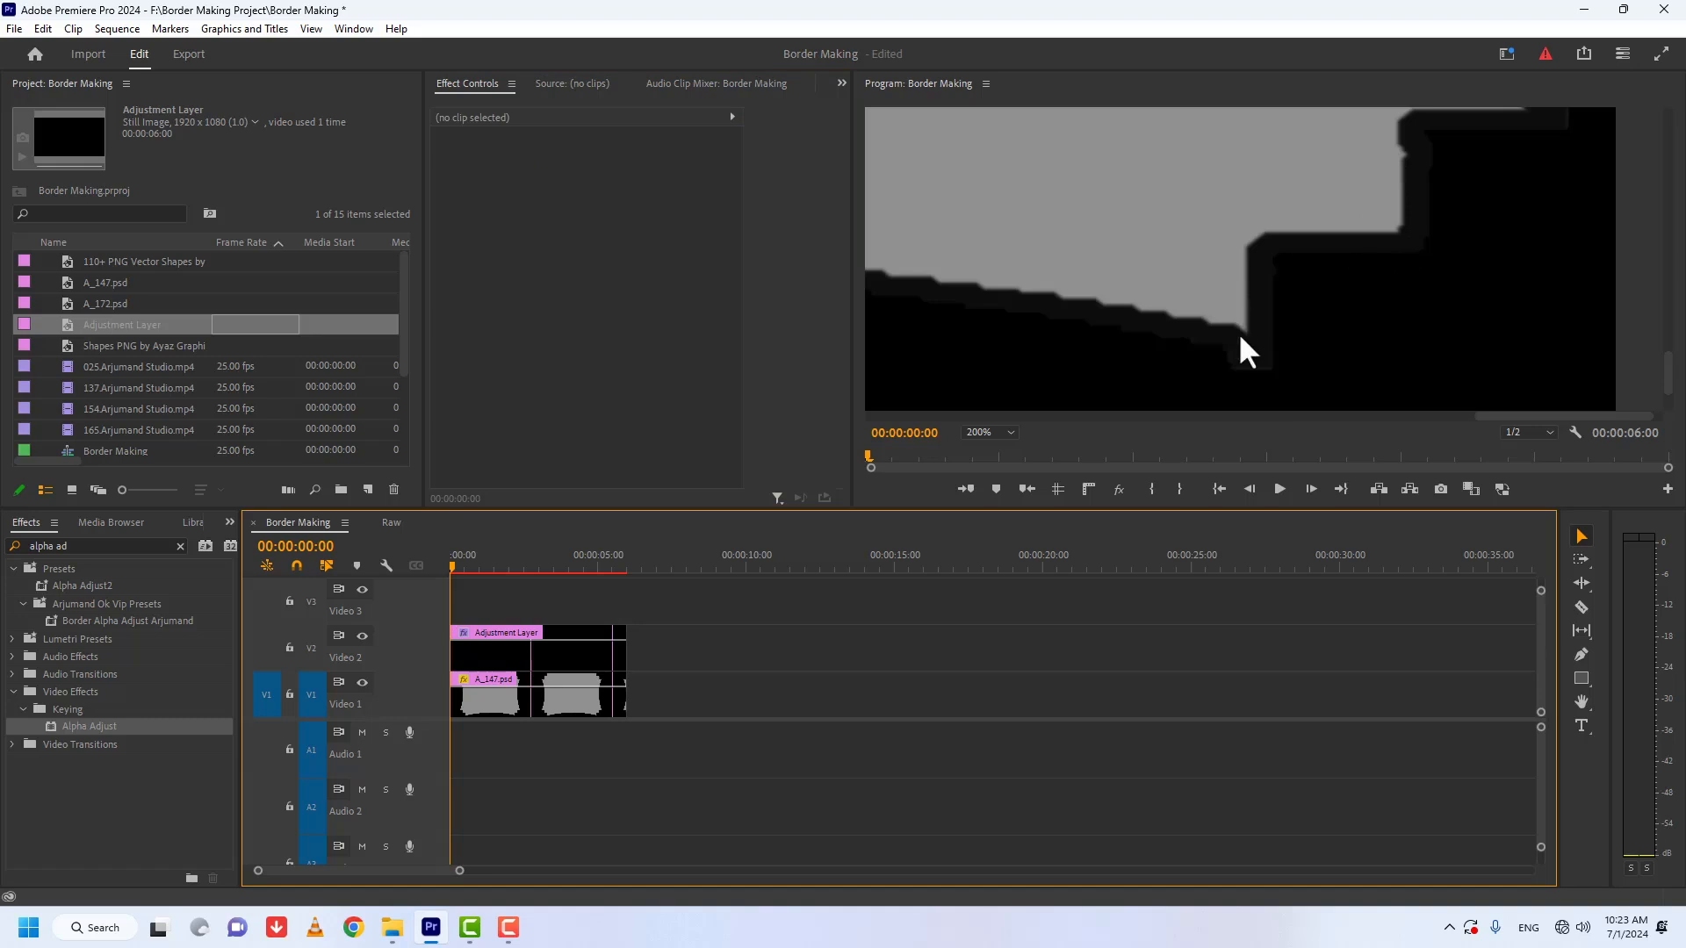
Step: Reselect Mask (1) of the adjustment layer's Alpha Adjust effect and trace the right half of the curved bottom edge past its center
{"action": "left_click", "coordinate": [532, 657]}
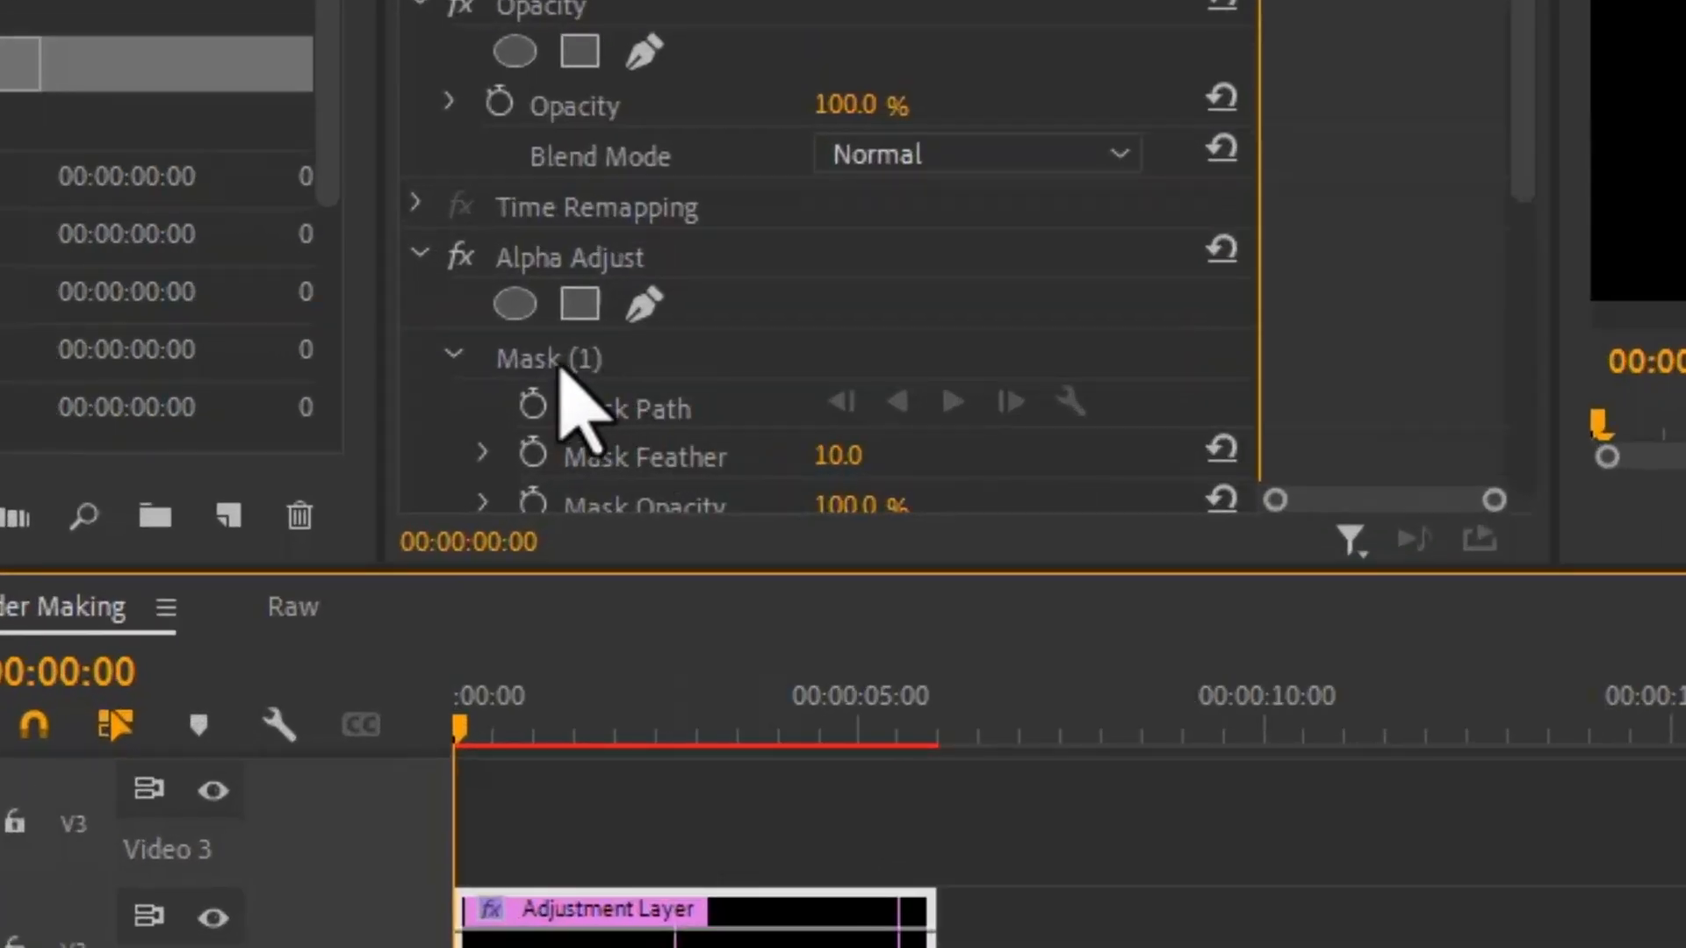
{"action": "left_click", "coordinate": [549, 369]}
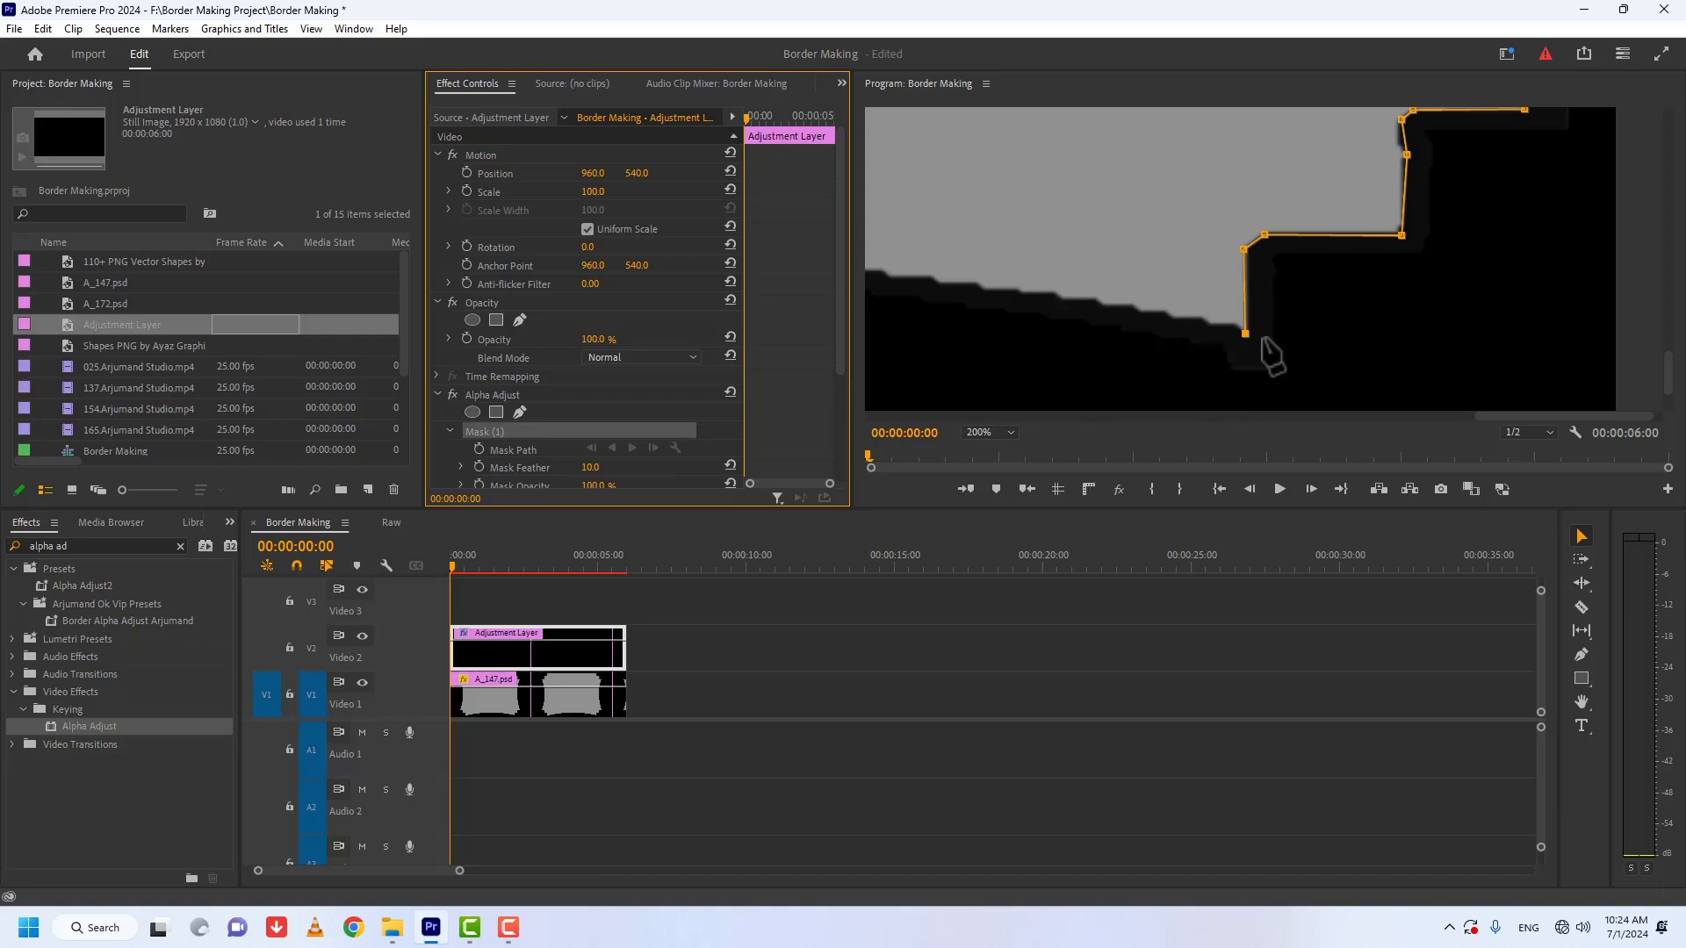
{"action": "key", "text": "grave"}
{"action": "left_click_drag", "start_coordinate": [1149, 798], "coordinate": [1008, 798]}
{"action": "left_click", "coordinate": [1284, 568]}
{"action": "left_click", "coordinate": [914, 527]}
{"action": "left_click", "coordinate": [622, 505]}
{"action": "left_click", "coordinate": [389, 508]}
{"action": "left_click", "coordinate": [382, 498]}
{"action": "left_click", "coordinate": [211, 497]}
{"action": "left_click", "coordinate": [195, 506]}
Step: Continue the mask path along the left half of the curved bottom edge, keeping the points on the grey border
{"action": "left_click_drag", "start_coordinate": [862, 795], "coordinate": [502, 796]}
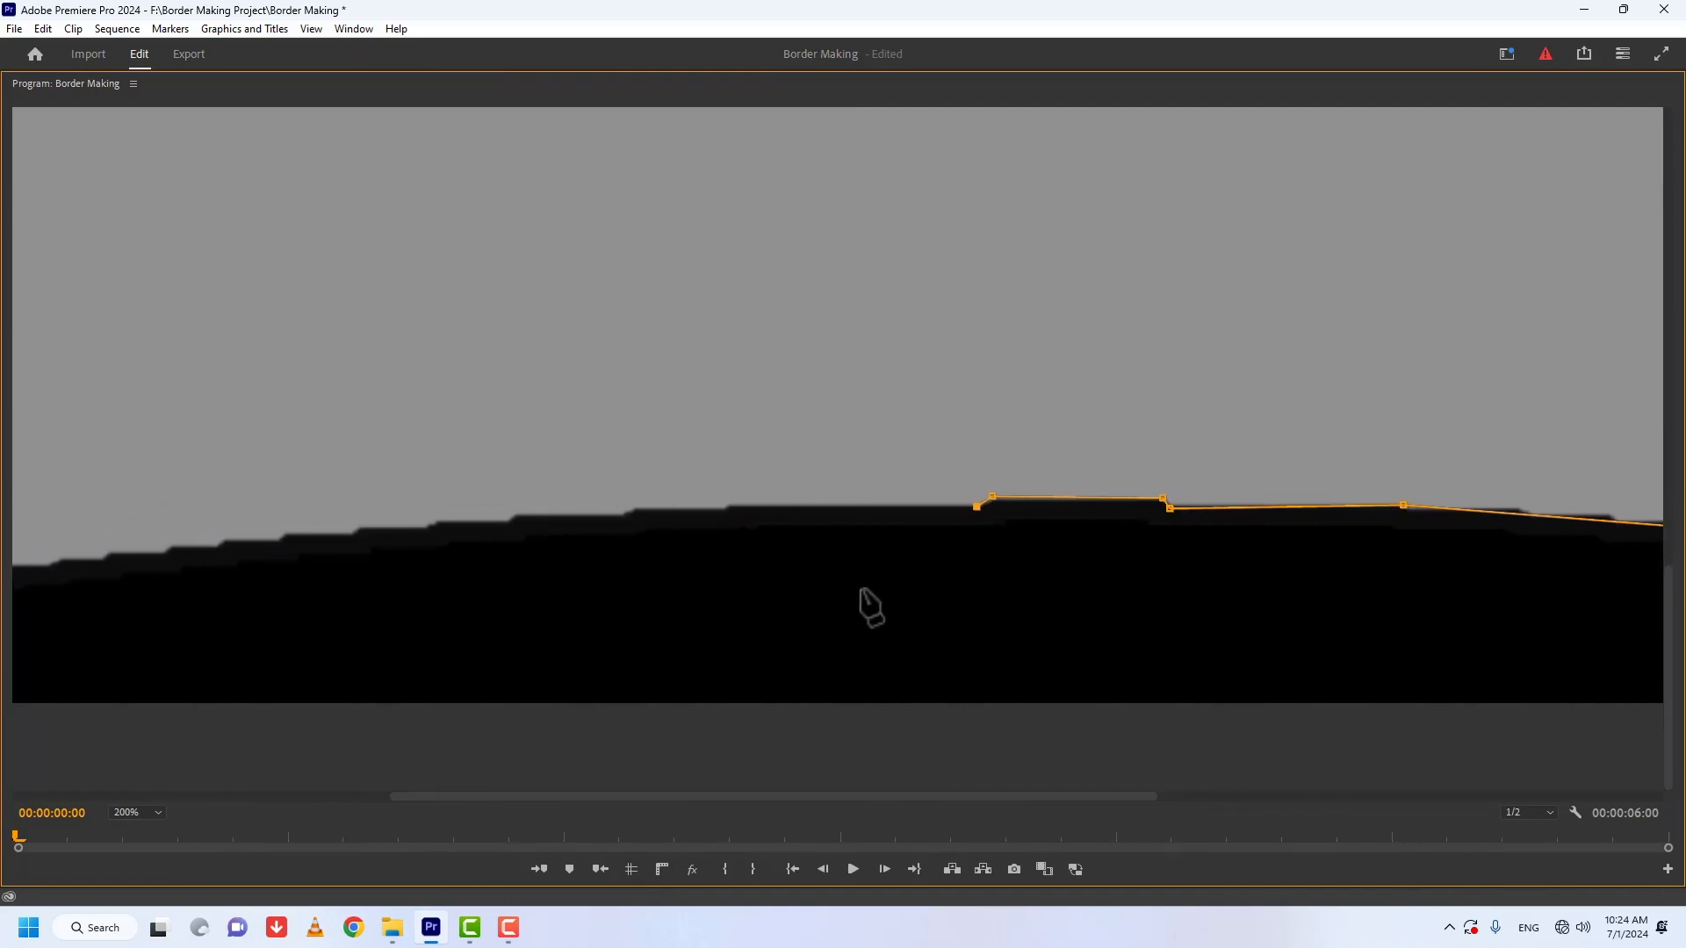
{"action": "left_click", "coordinate": [514, 523]}
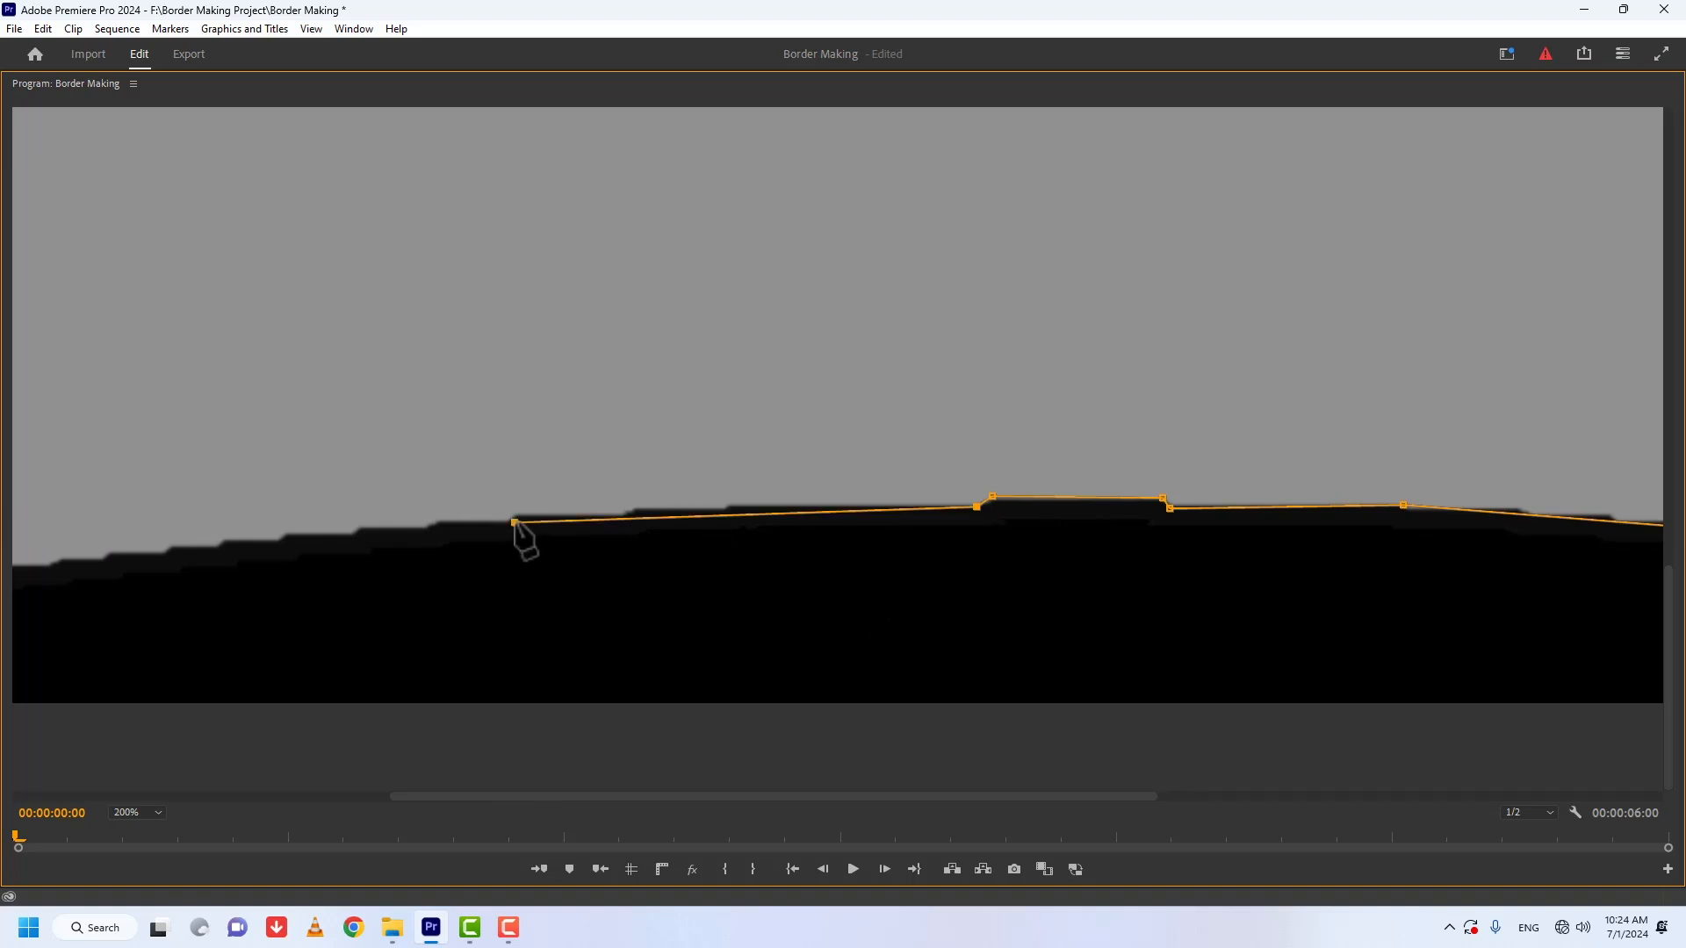
{"action": "left_click_drag", "start_coordinate": [515, 522], "coordinate": [514, 522]}
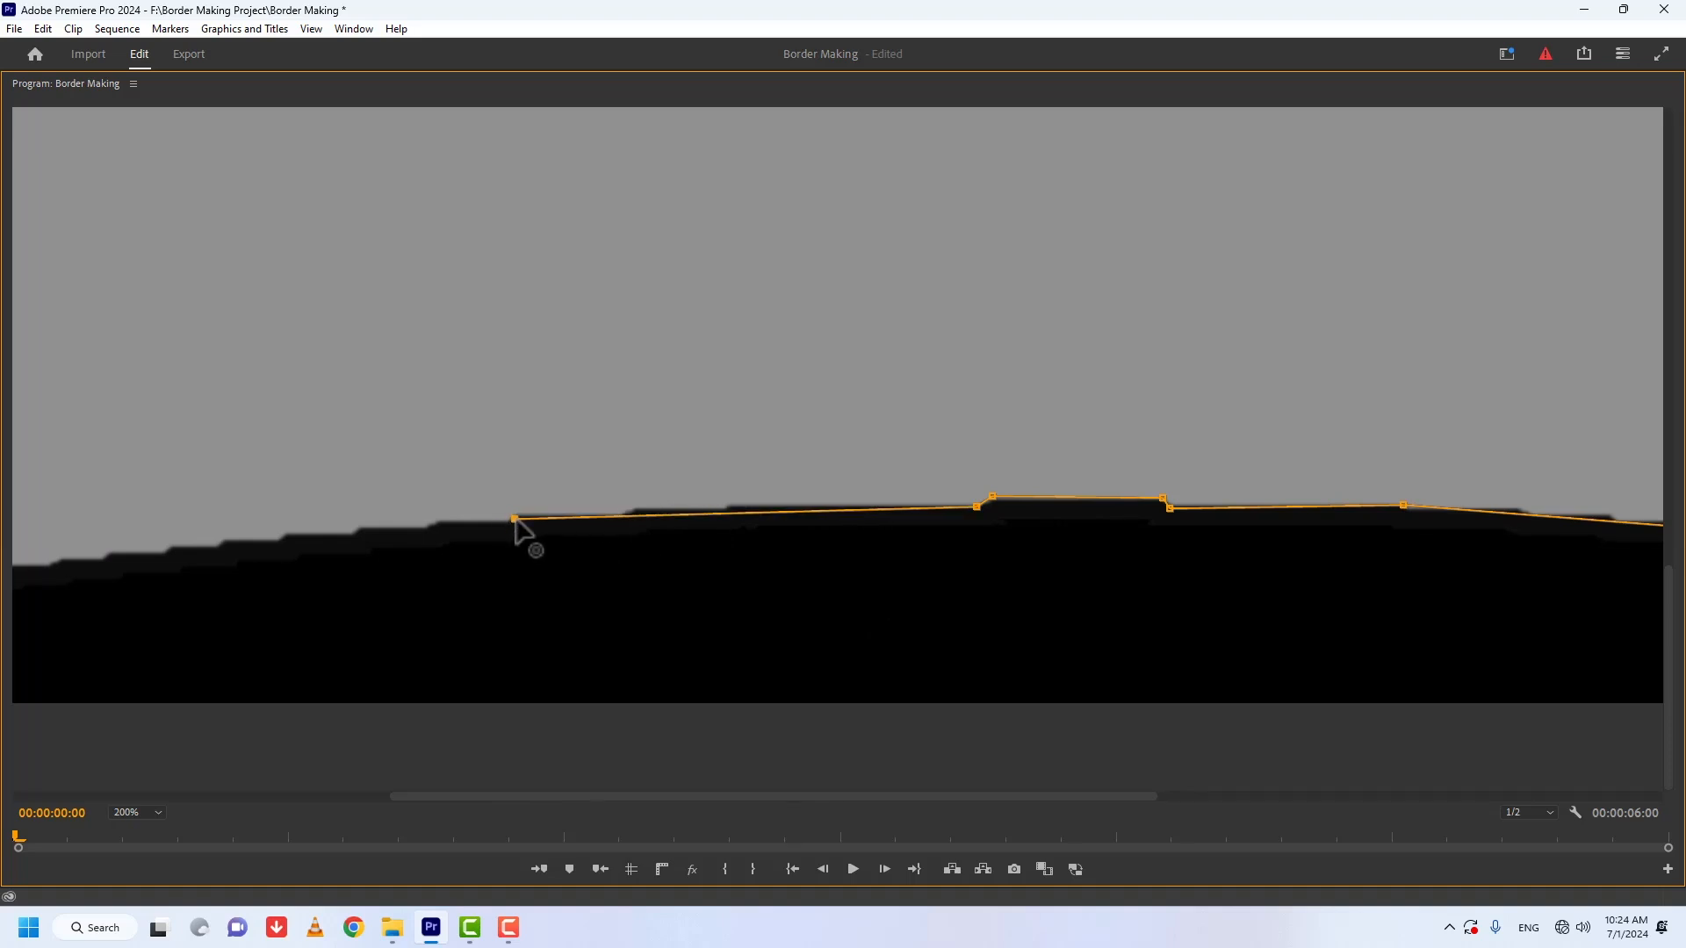
{"action": "left_click", "coordinate": [174, 550]}
{"action": "left_click_drag", "start_coordinate": [590, 796], "coordinate": [263, 696]}
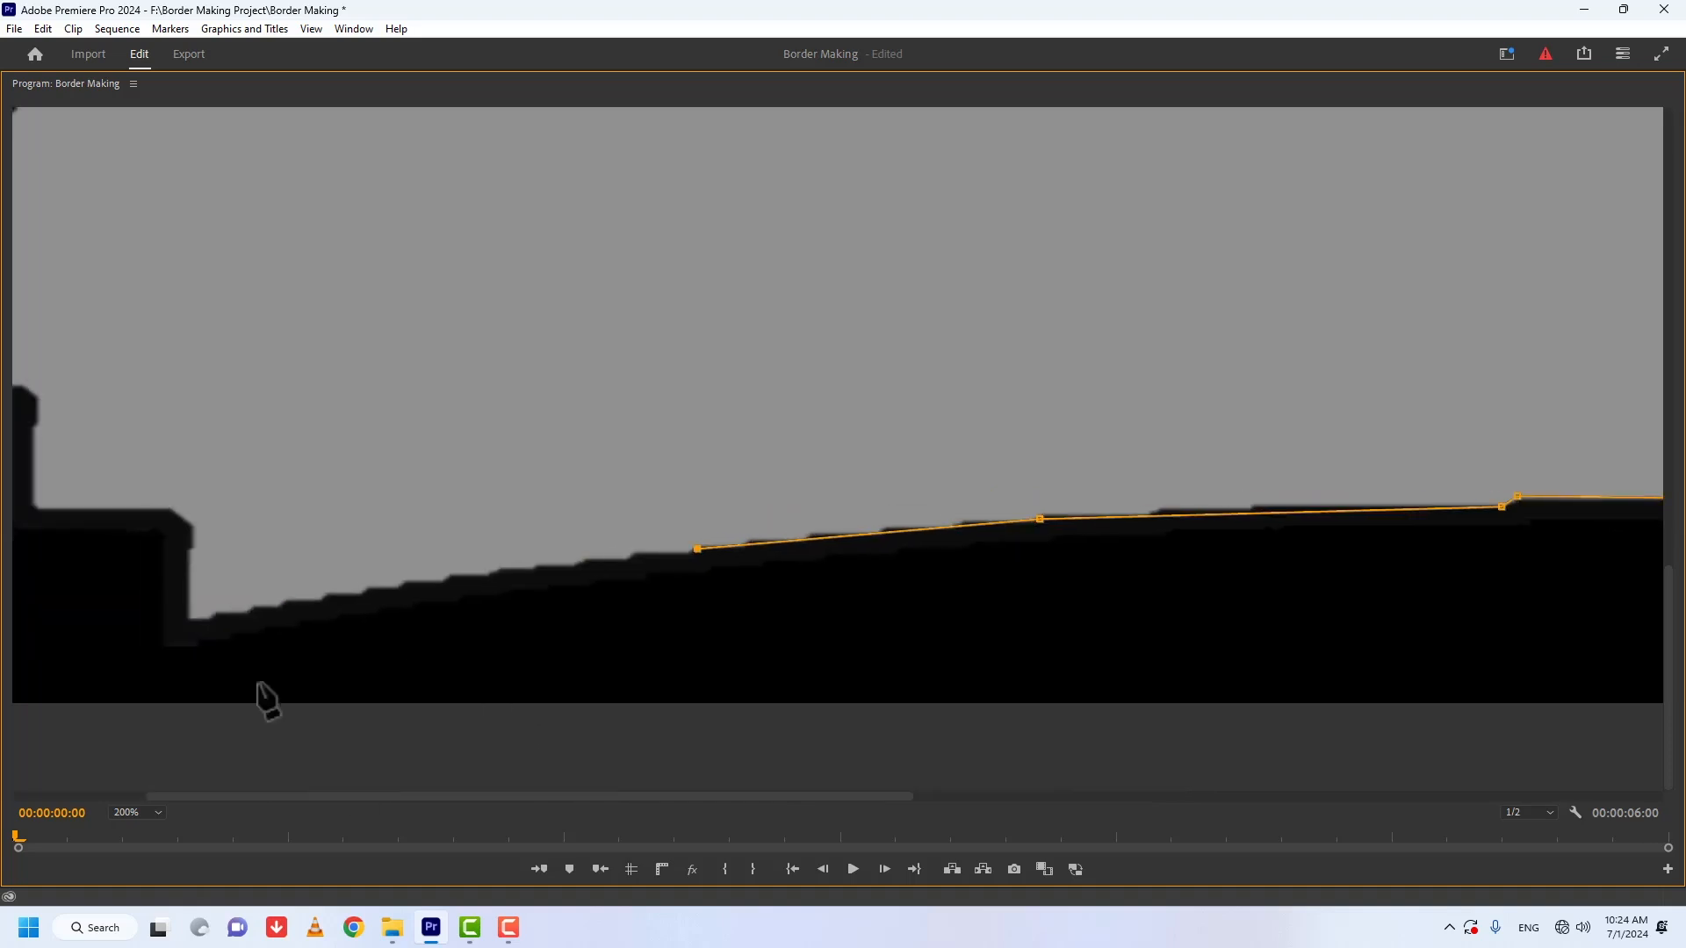
Step: Trace the mask around the stepped lower-left corner of the grey shape
{"action": "left_click_drag", "start_coordinate": [583, 796], "coordinate": [458, 795]}
{"action": "left_click", "coordinate": [321, 404]}
{"action": "left_click", "coordinate": [308, 387]}
Step: Continue the mask path up the curved left side of the grey shape to its upper-left tip
{"action": "left_click", "coordinate": [295, 164]}
{"action": "left_click_drag", "start_coordinate": [1668, 623], "coordinate": [1668, 215]}
{"action": "left_click", "coordinate": [332, 455]}
{"action": "left_click", "coordinate": [330, 179]}
{"action": "left_click", "coordinate": [322, 600]}
{"action": "left_click", "coordinate": [290, 464]}
{"action": "left_click", "coordinate": [237, 326]}
{"action": "left_click", "coordinate": [190, 231]}
Step: Trace the mask around the stepped upper-left corner and along the top edge, closing the path at the upper-right corner
{"action": "left_click", "coordinate": [305, 228]}
{"action": "left_click", "coordinate": [319, 217]}
{"action": "left_click", "coordinate": [321, 293]}
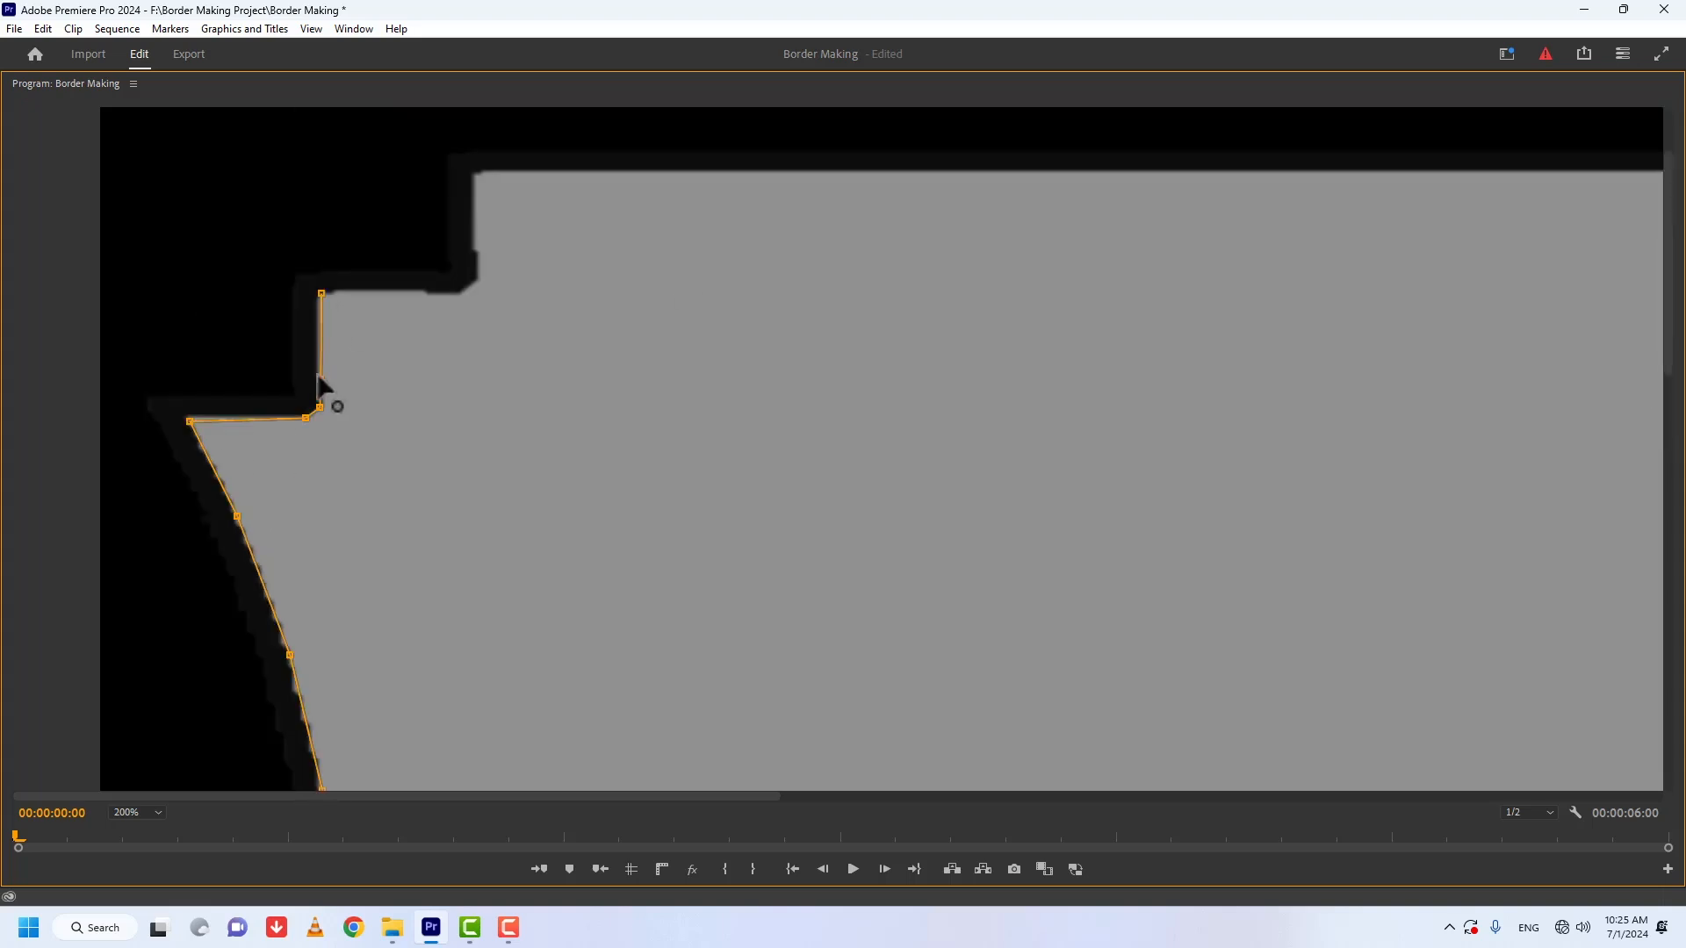
{"action": "left_click", "coordinate": [479, 173]}
{"action": "left_click_drag", "start_coordinate": [509, 796], "coordinate": [1281, 796]}
{"action": "left_click", "coordinate": [1442, 173]}
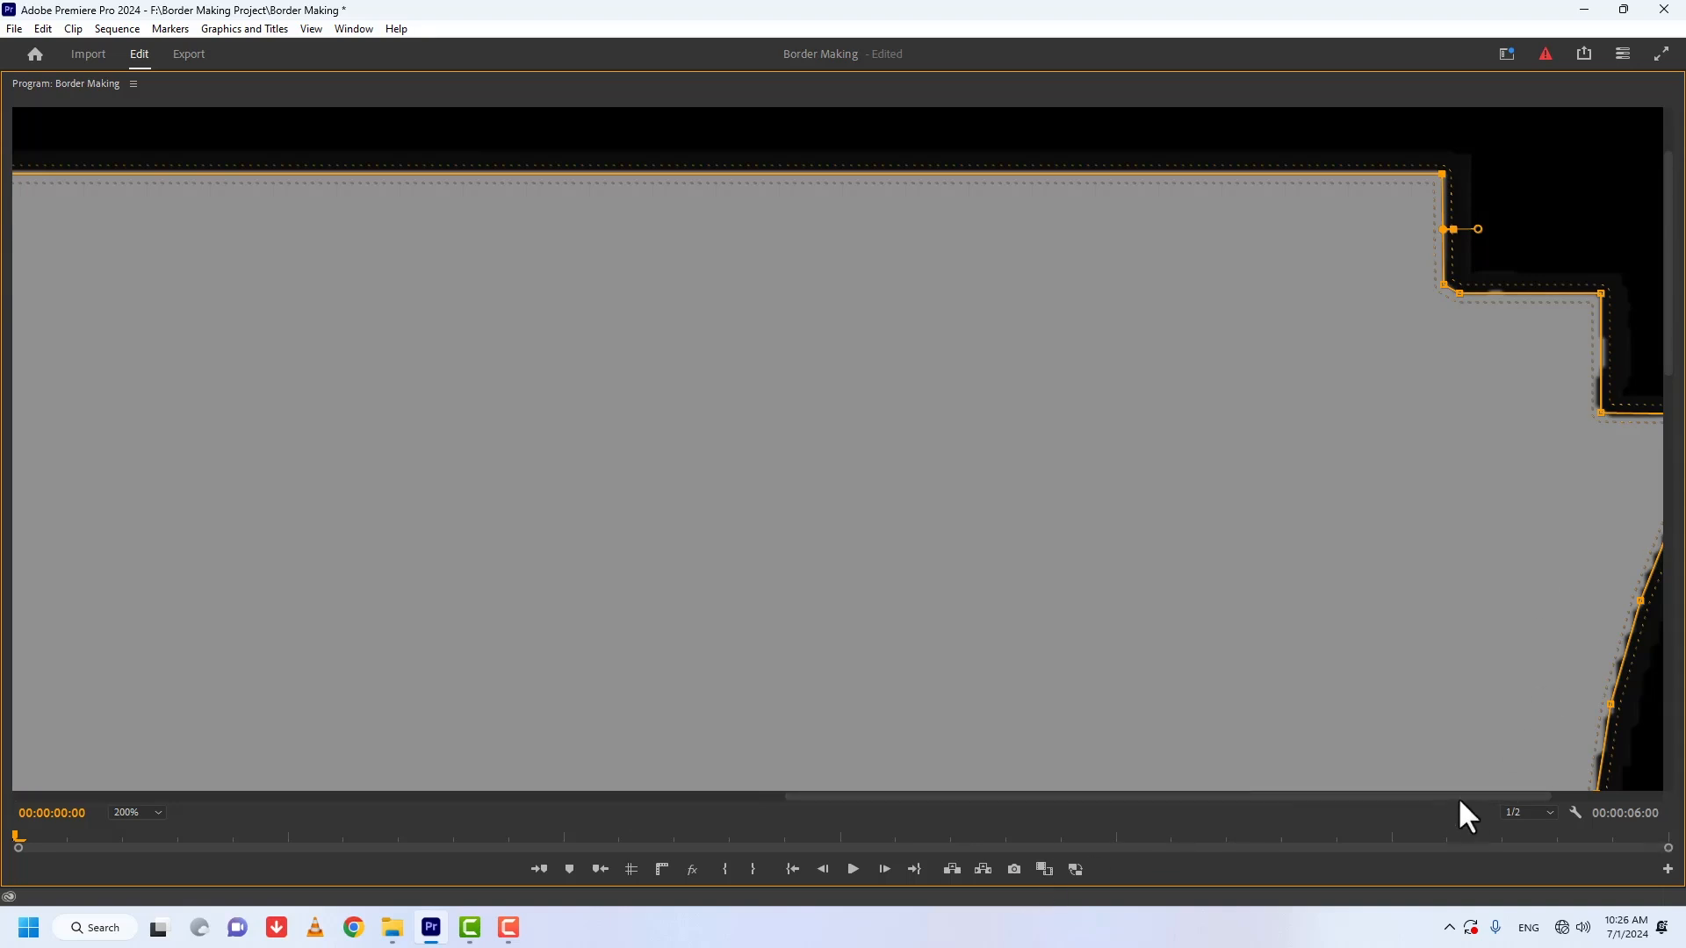
Step: Add two mask points along the upper part of the curved right side and fit them to the grey edge
{"action": "scroll", "coordinate": [1424, 806], "scroll_direction": "right", "scroll_amount": 3}
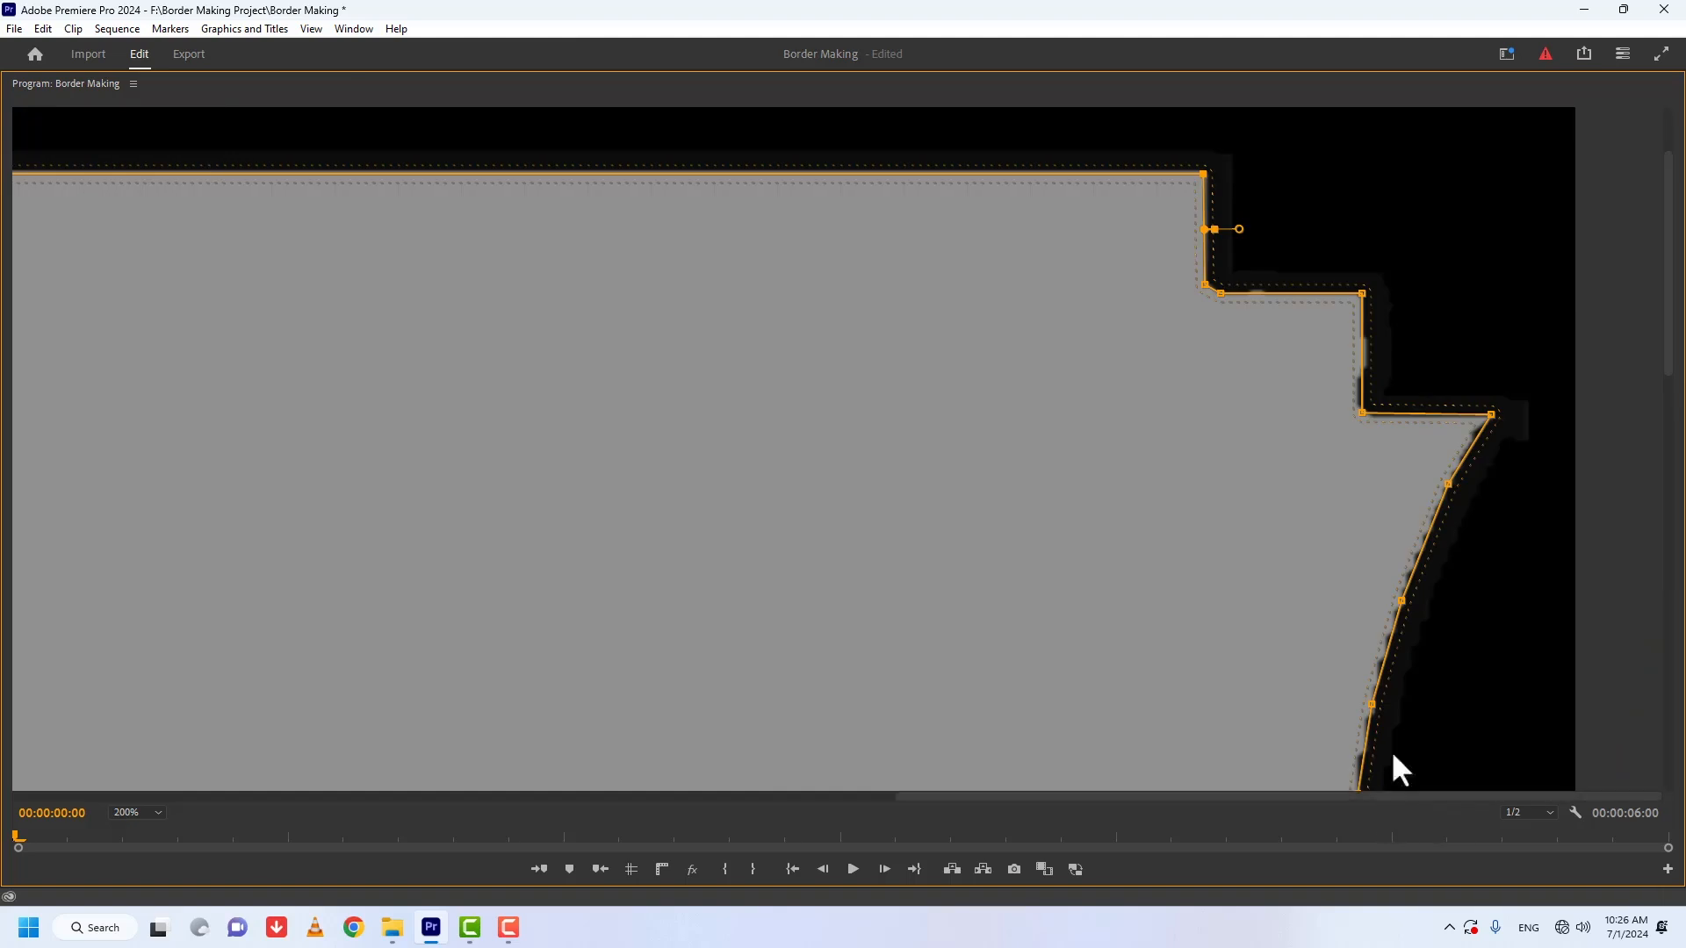
{"action": "left_click_drag", "start_coordinate": [1675, 274], "coordinate": [1662, 380]}
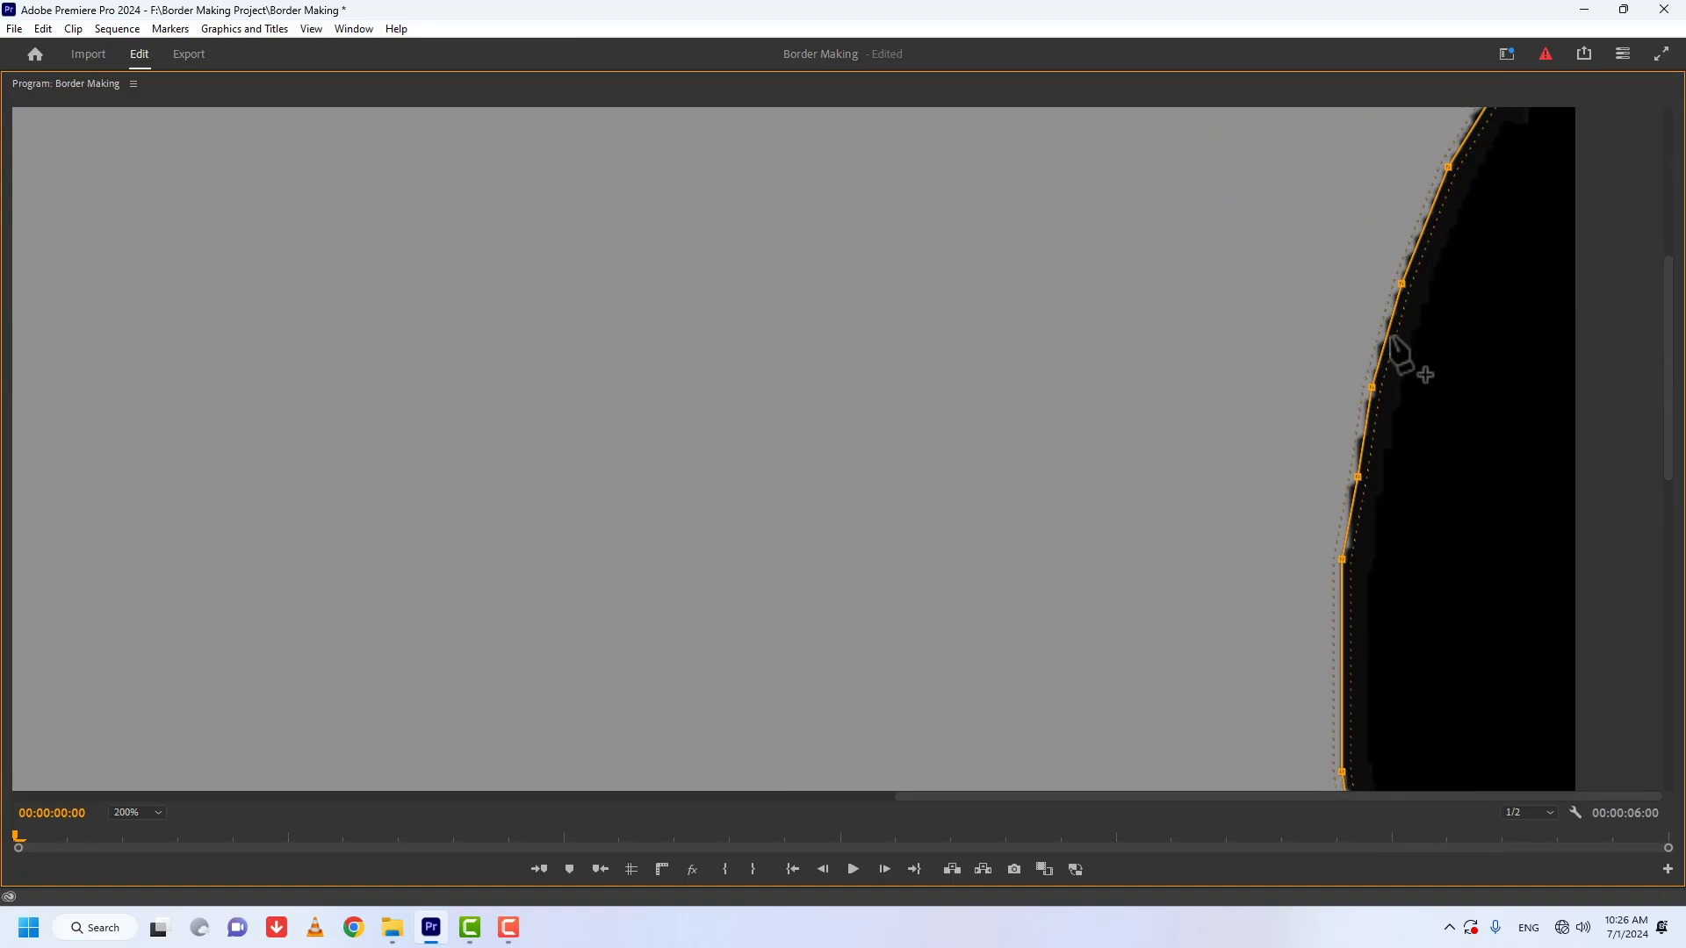
{"action": "left_click_drag", "start_coordinate": [1387, 337], "coordinate": [1384, 336]}
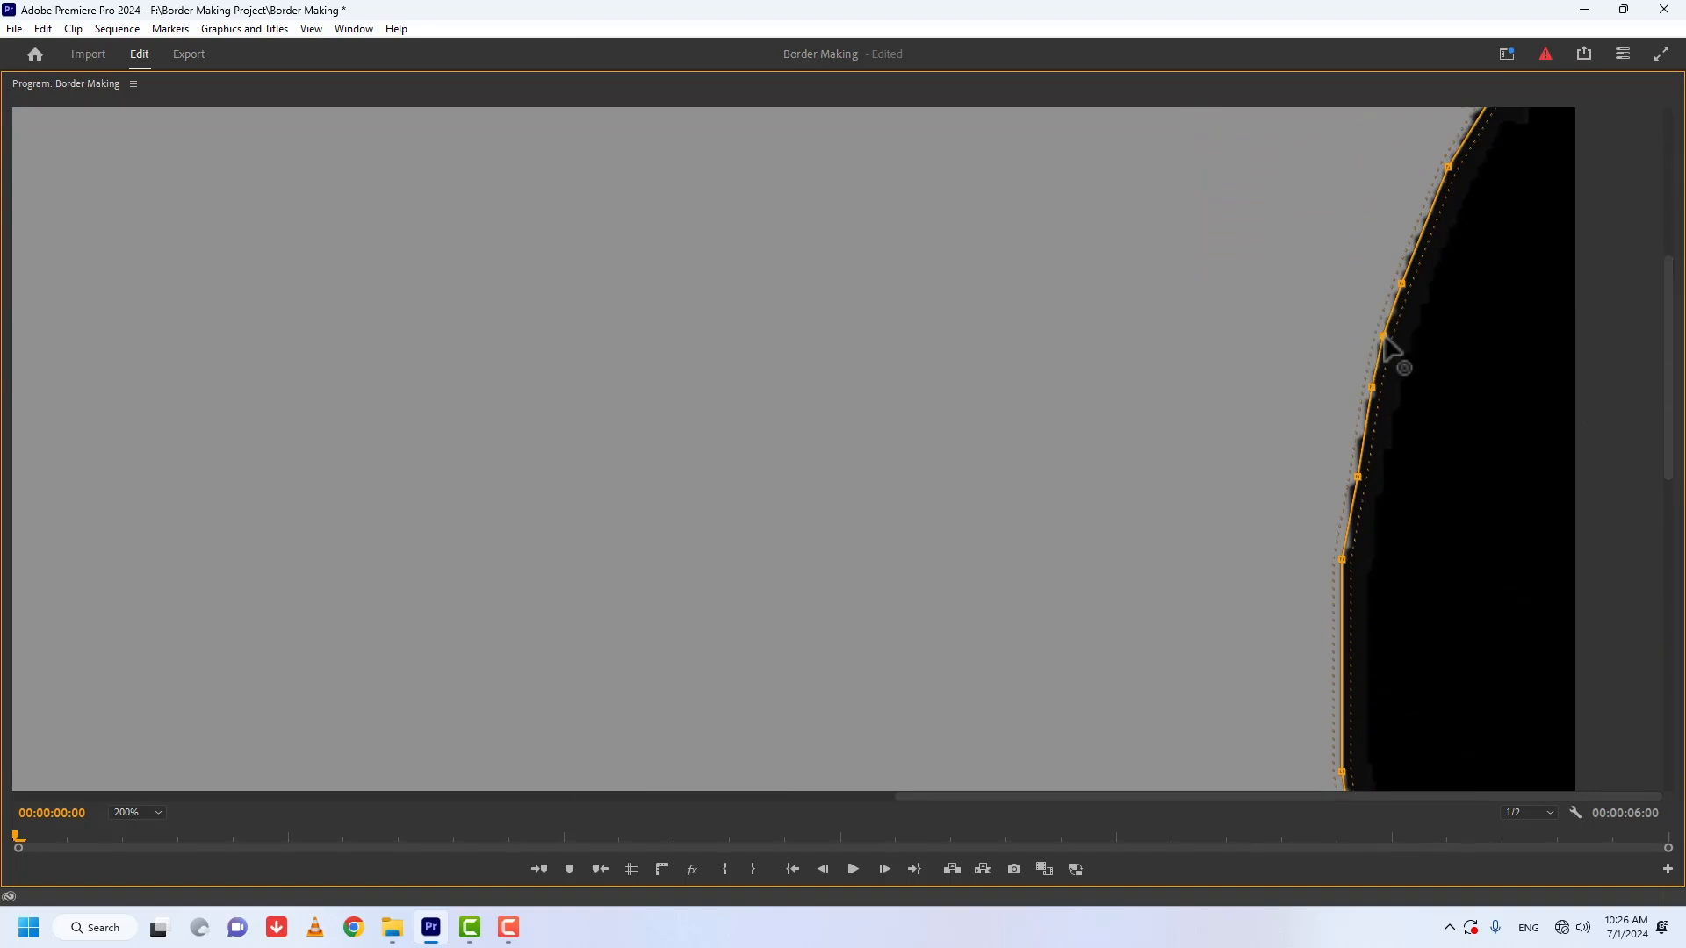
{"action": "left_click", "coordinate": [1363, 433]}
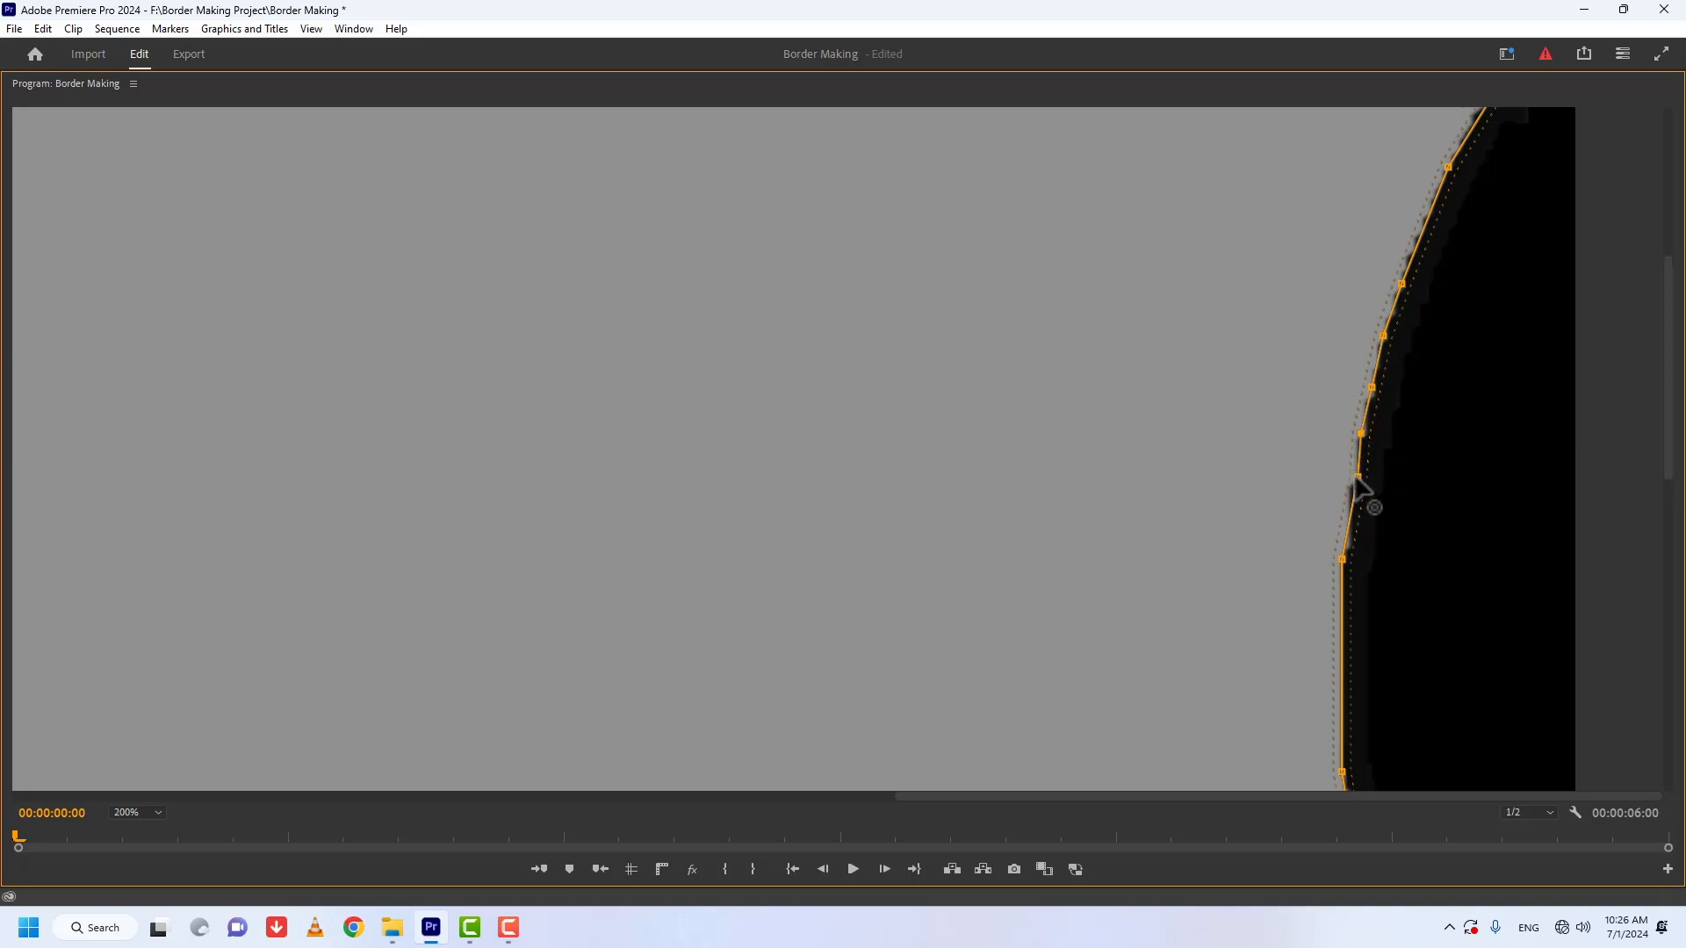
{"action": "left_click_drag", "start_coordinate": [1357, 477], "coordinate": [1320, 501]}
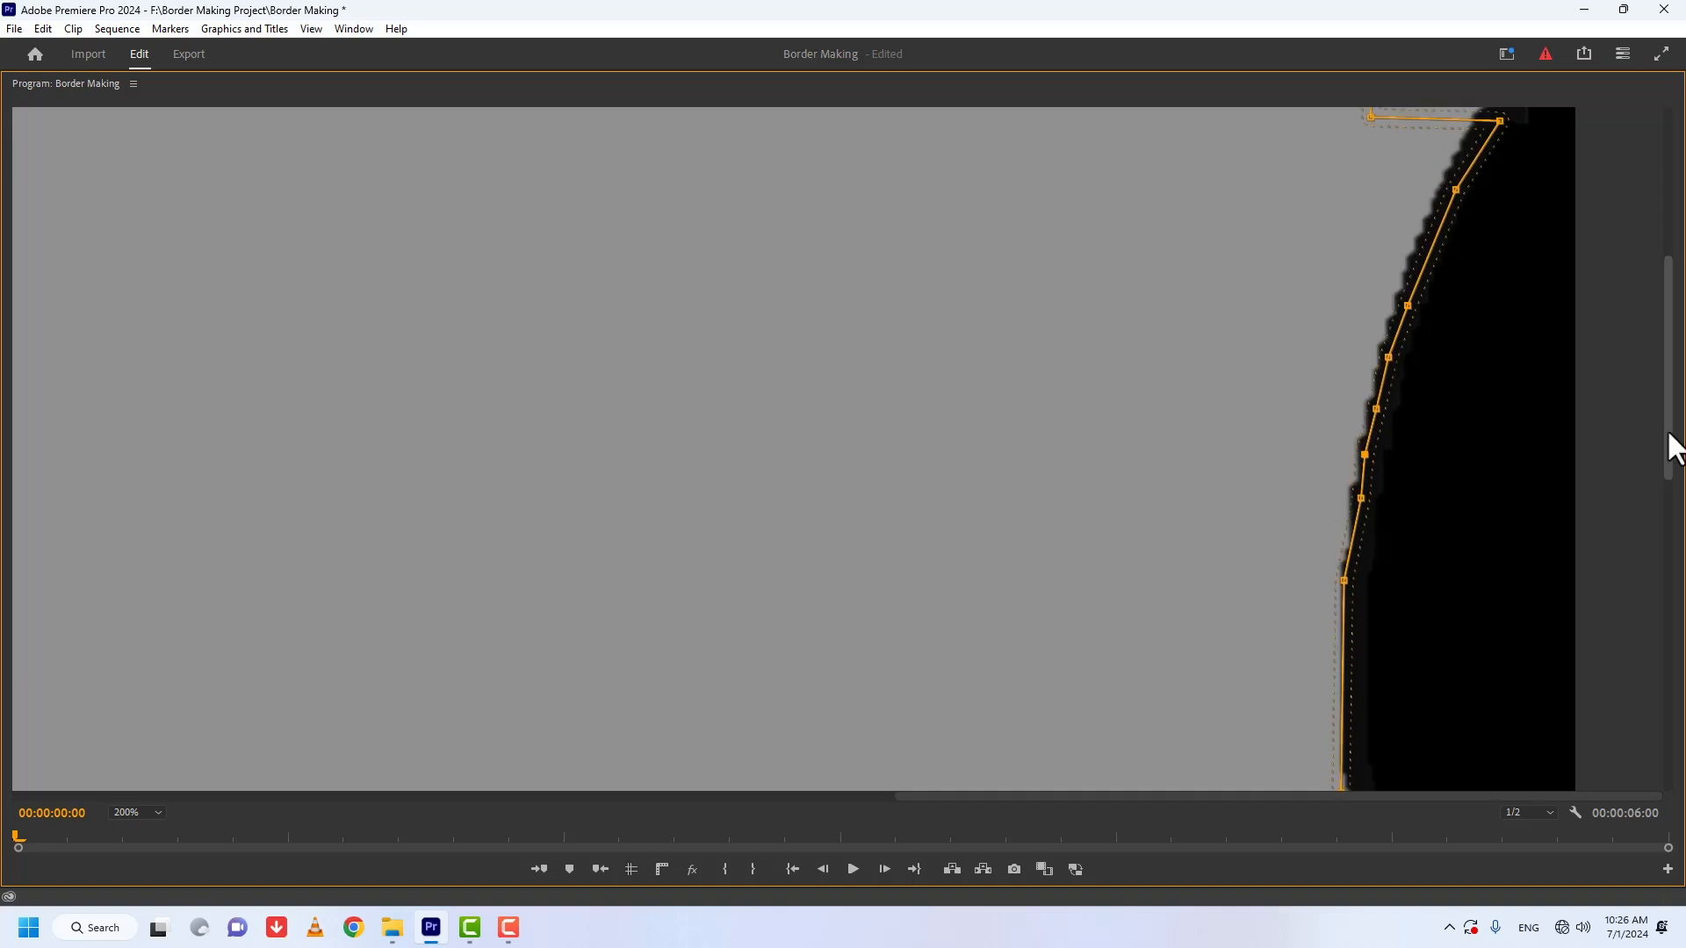
Step: Check the traced mask outline, restore the Program monitor to its docked size and fit the whole frame in it
{"action": "left_click_drag", "start_coordinate": [1667, 434], "coordinate": [1665, 379]}
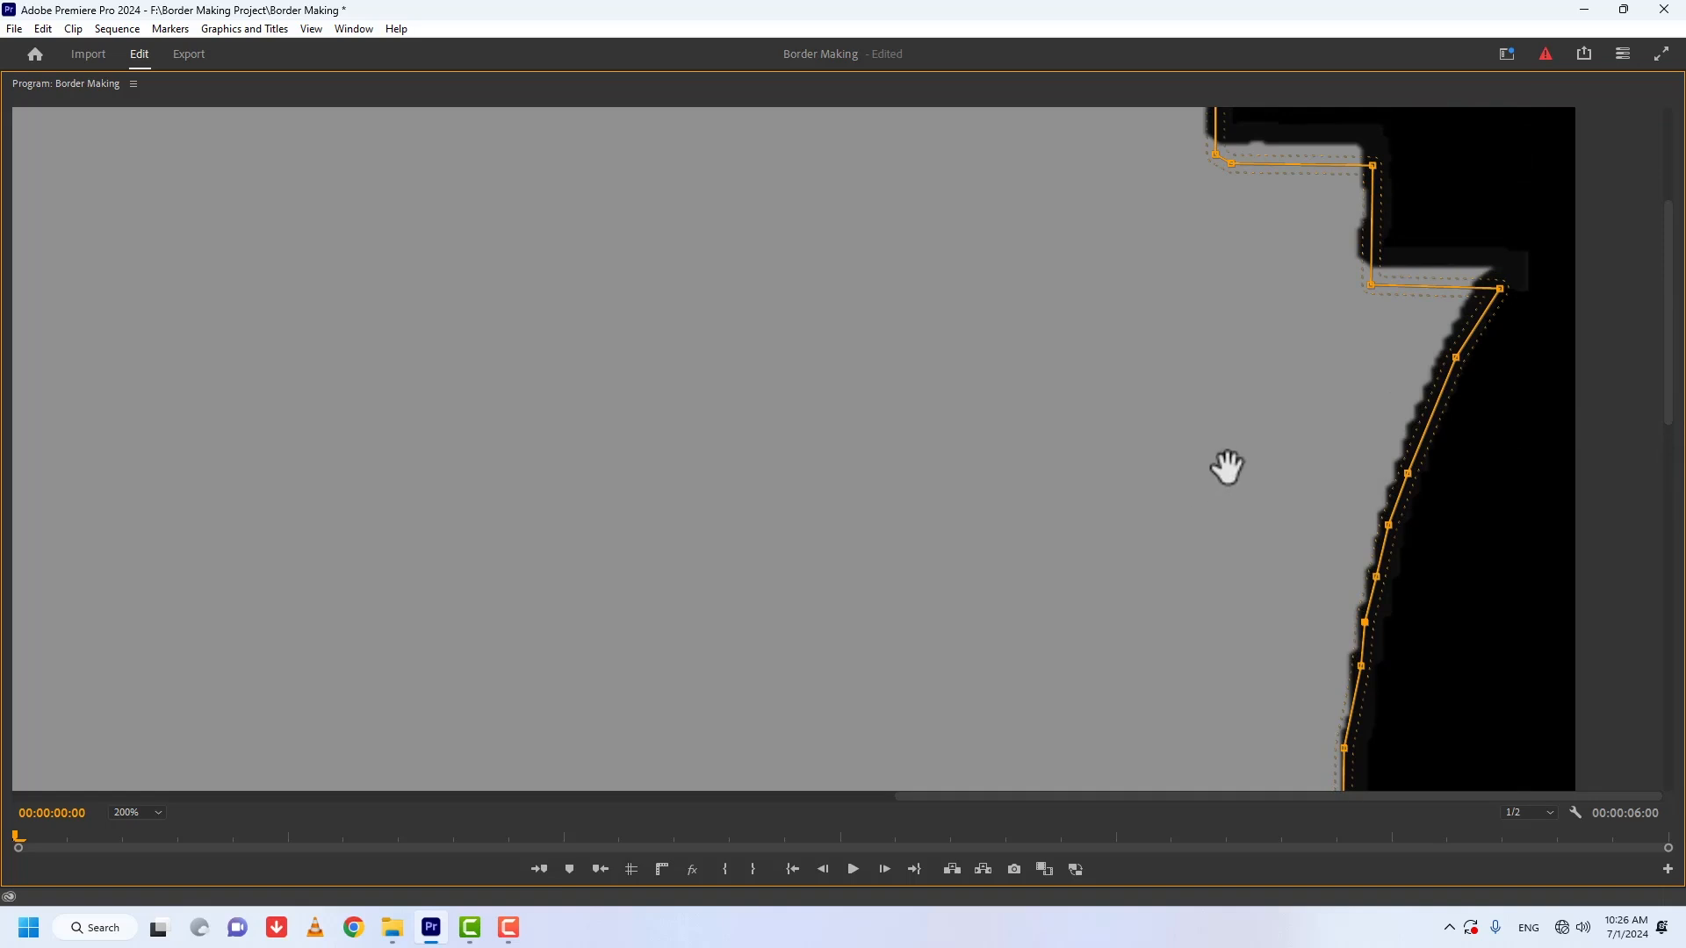
{"action": "scroll", "coordinate": [1227, 467], "scroll_direction": "down", "scroll_amount": 10}
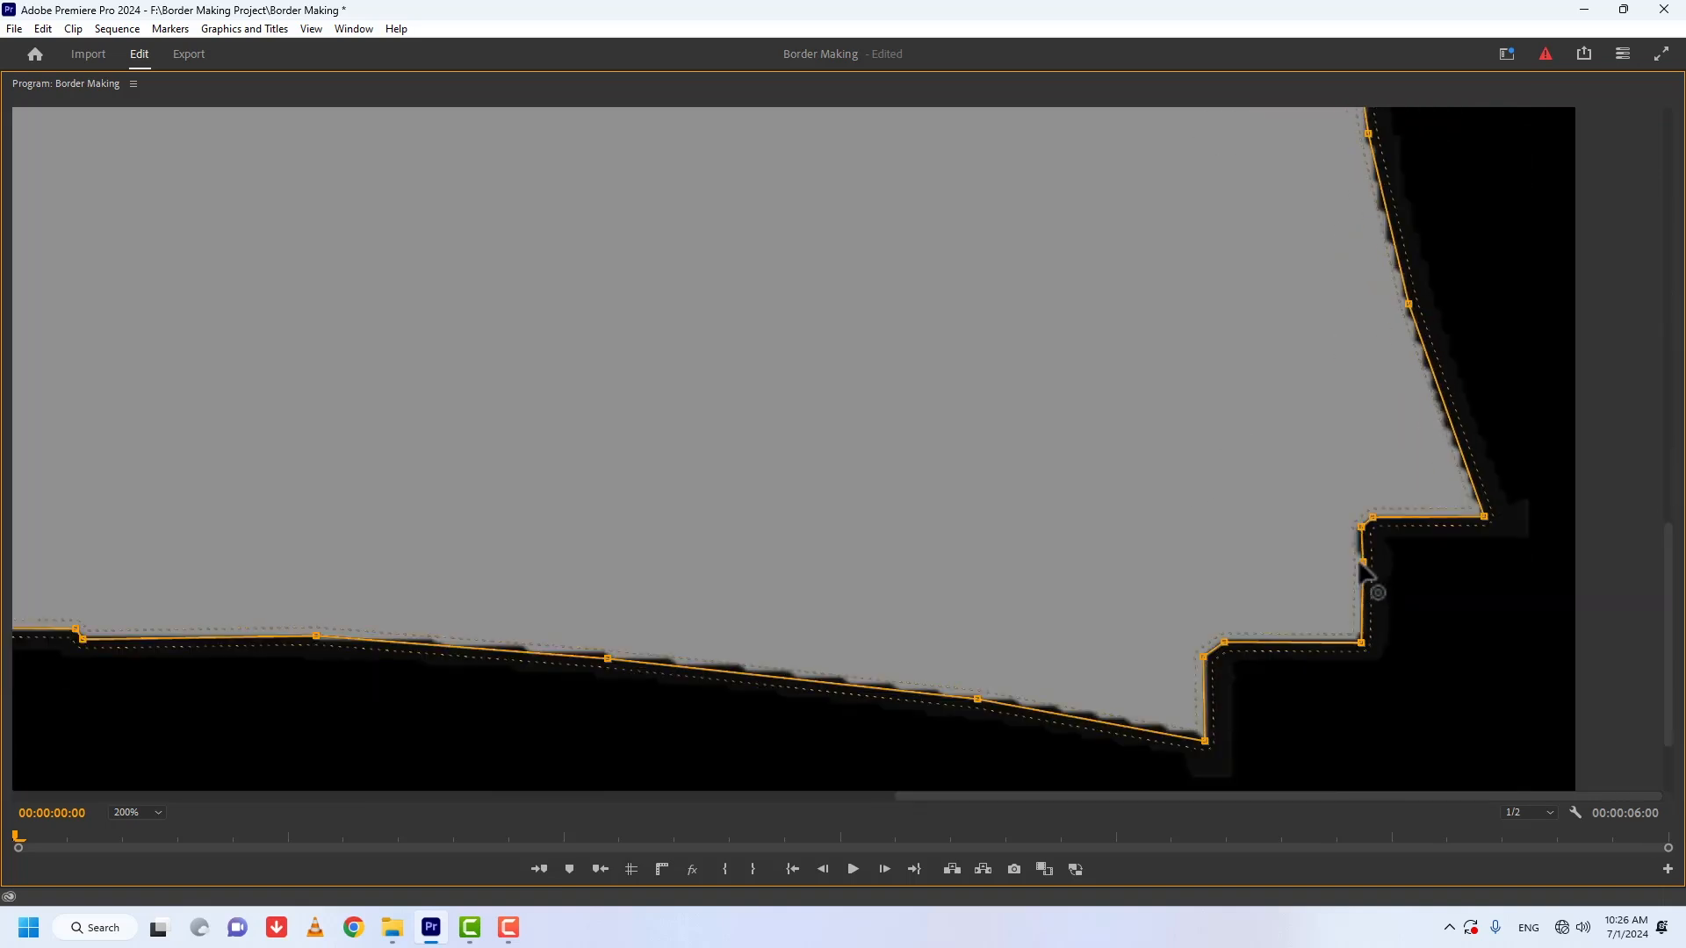
{"action": "scroll", "coordinate": [1230, 665], "scroll_direction": "left", "scroll_amount": 10}
{"action": "key", "text": "grave"}
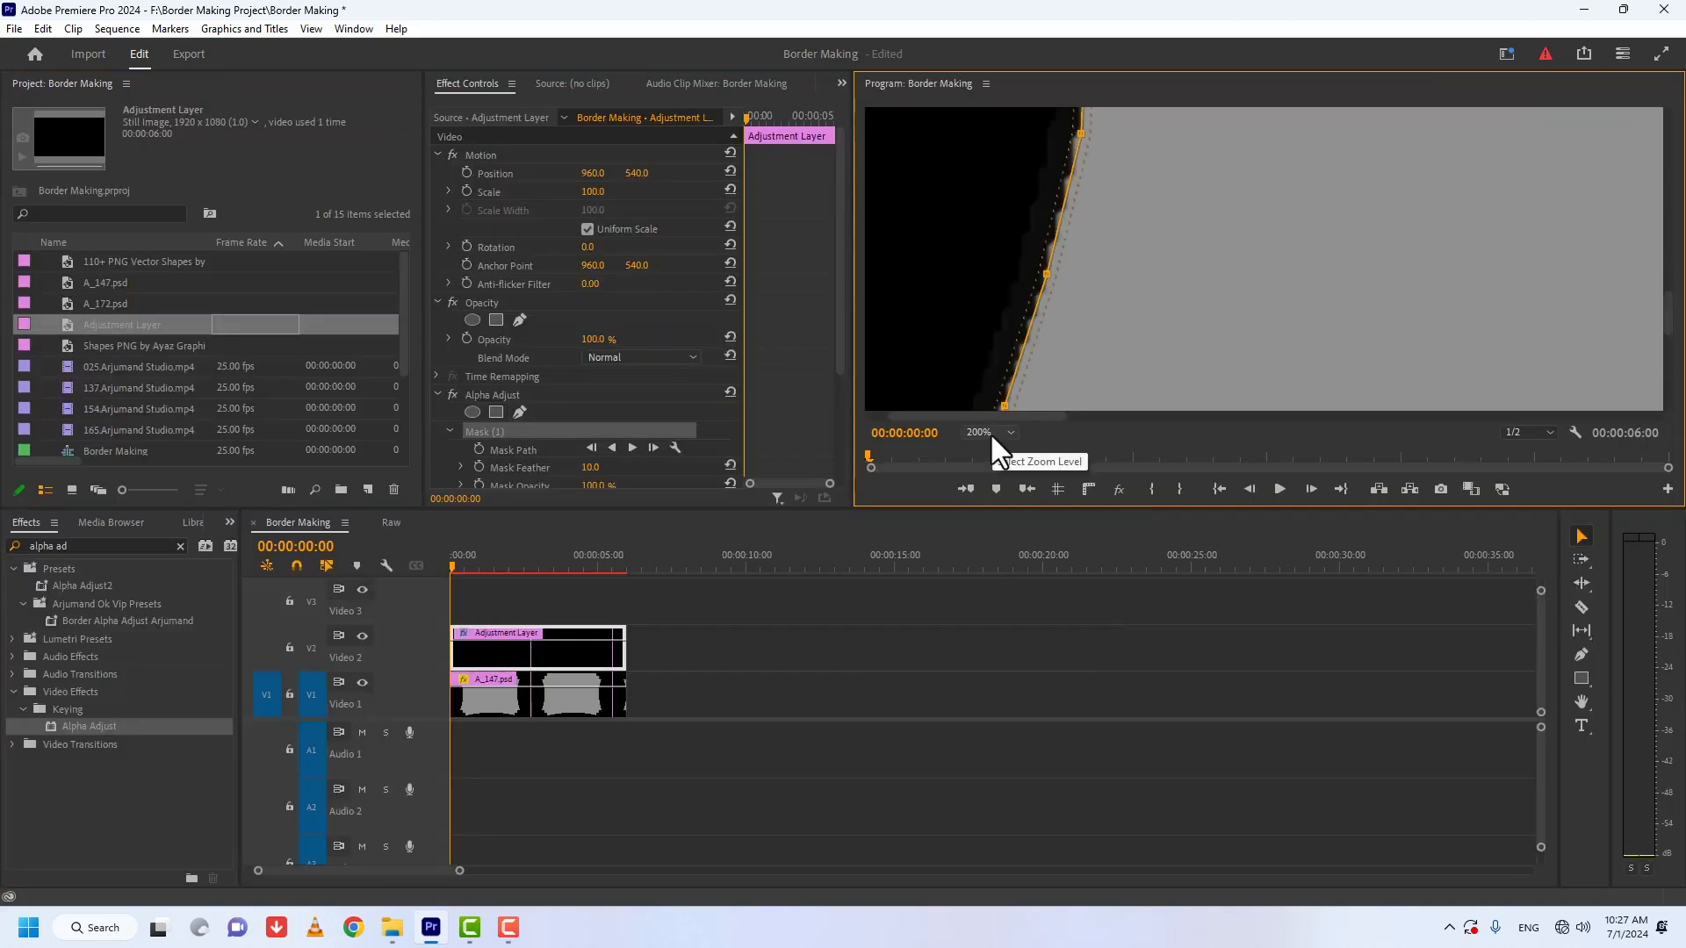
{"action": "left_click", "coordinate": [987, 430]}
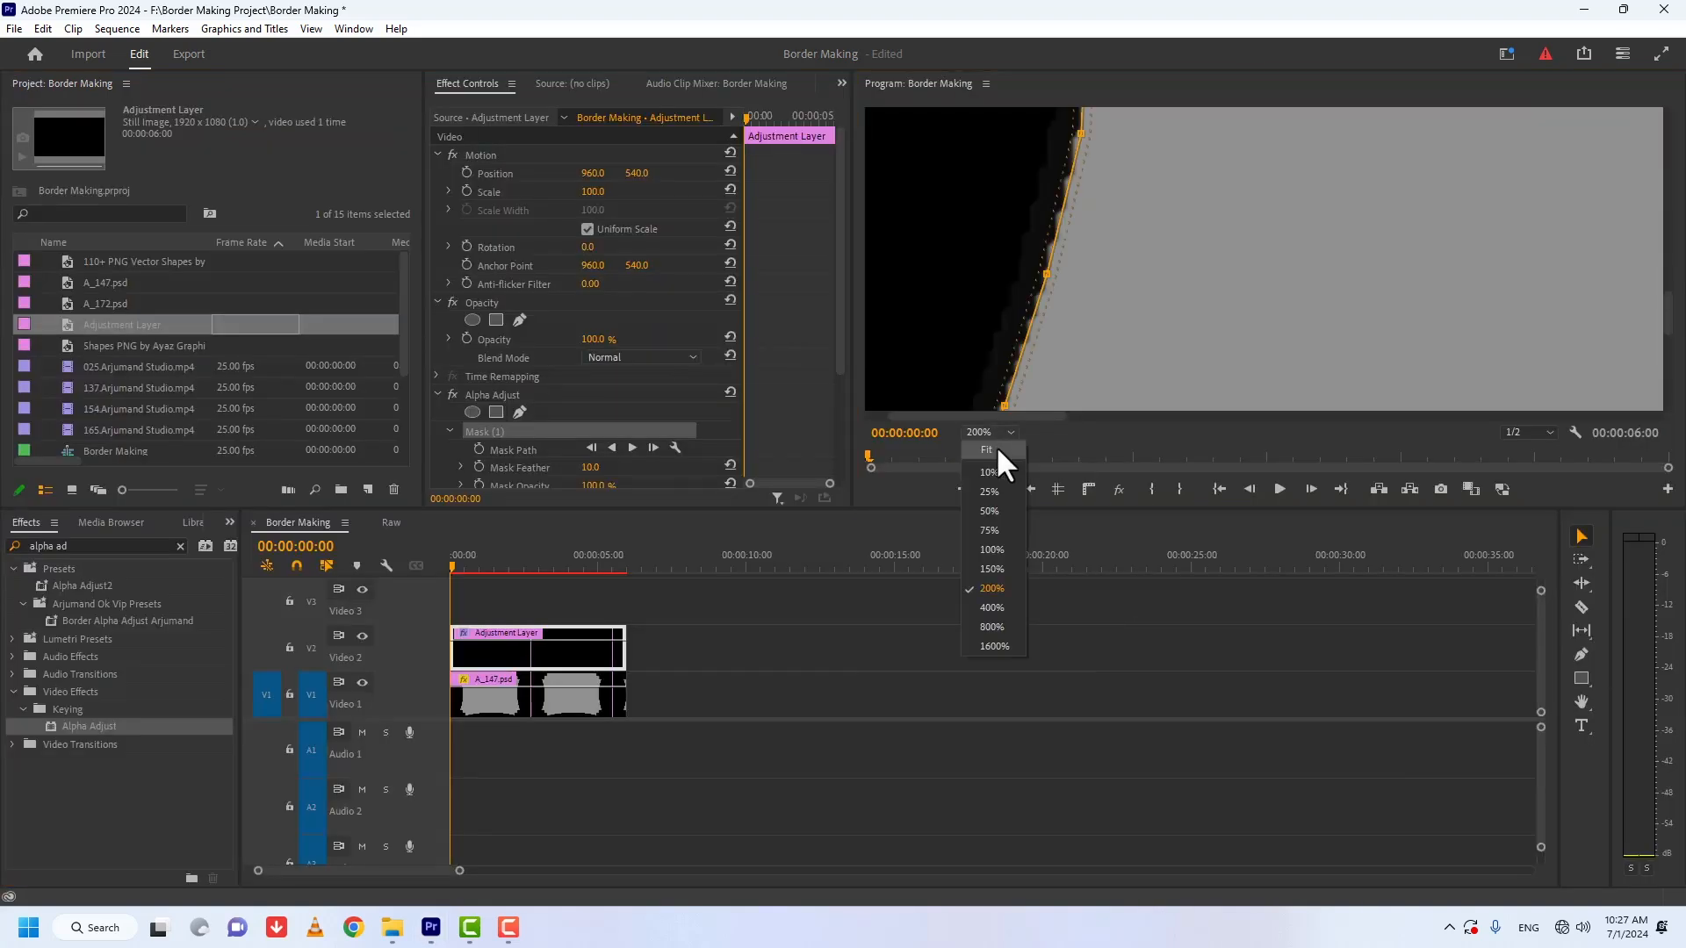
{"action": "left_click", "coordinate": [996, 445]}
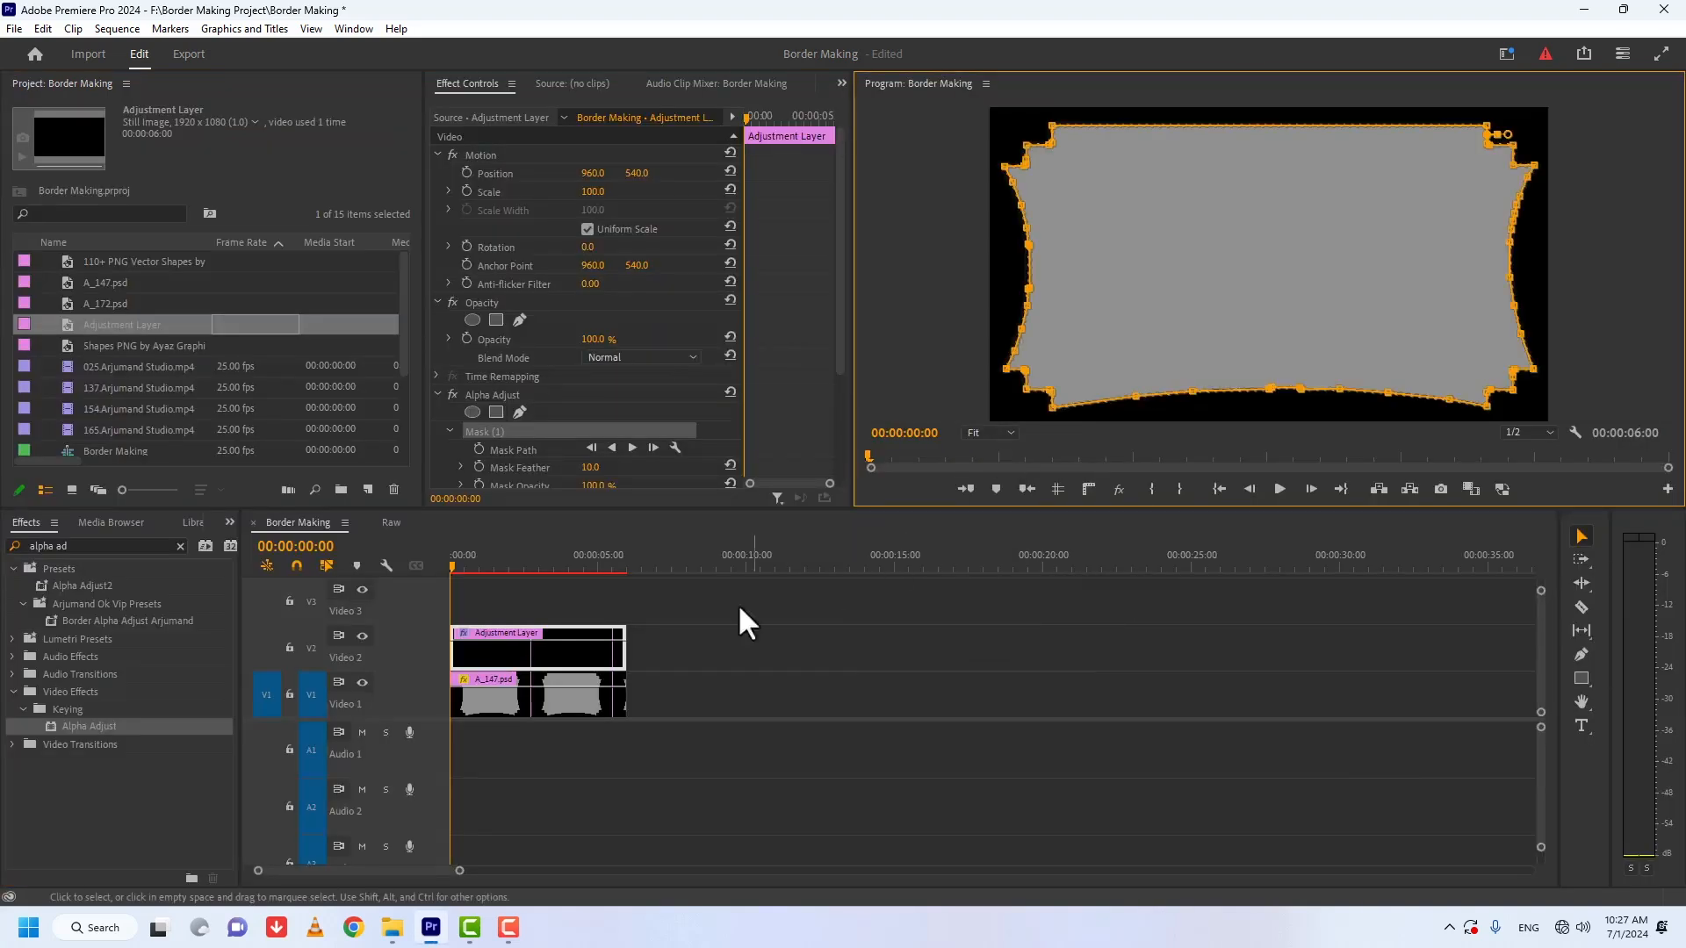
{"action": "left_click", "coordinate": [518, 595]}
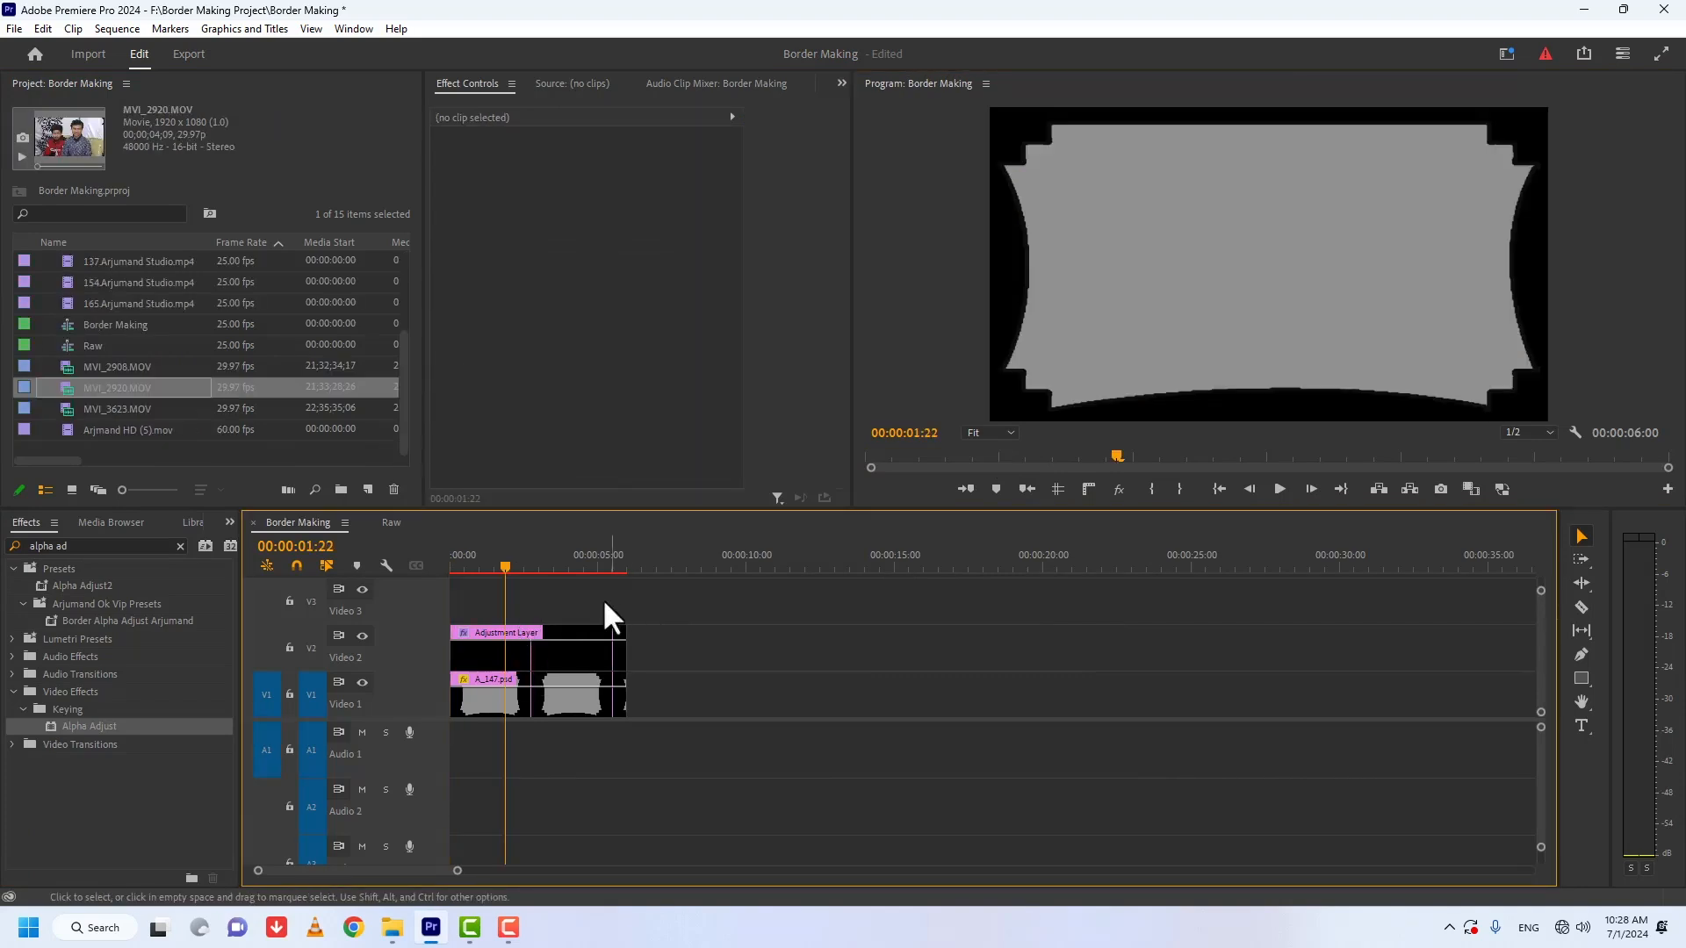
Step: Search the effects for "paint b" and apply Paint Bucket to the adjustment layer
{"action": "left_click", "coordinate": [180, 546]}
{"action": "left_click", "coordinate": [57, 545]}
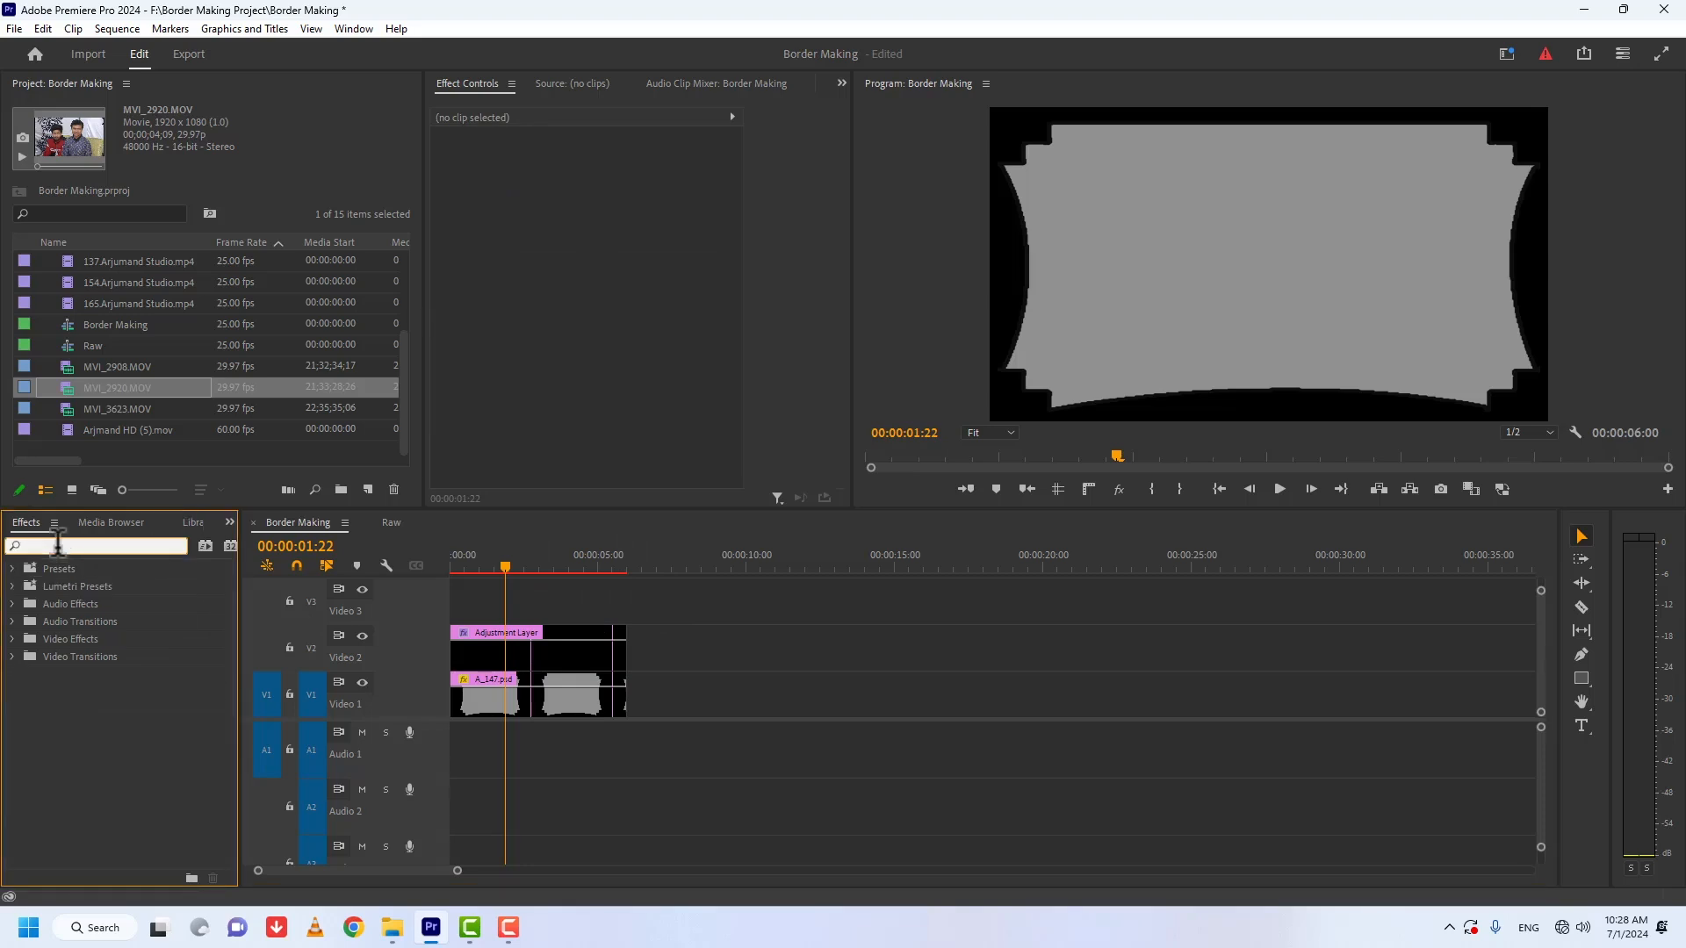
{"action": "type", "text": "pain"}
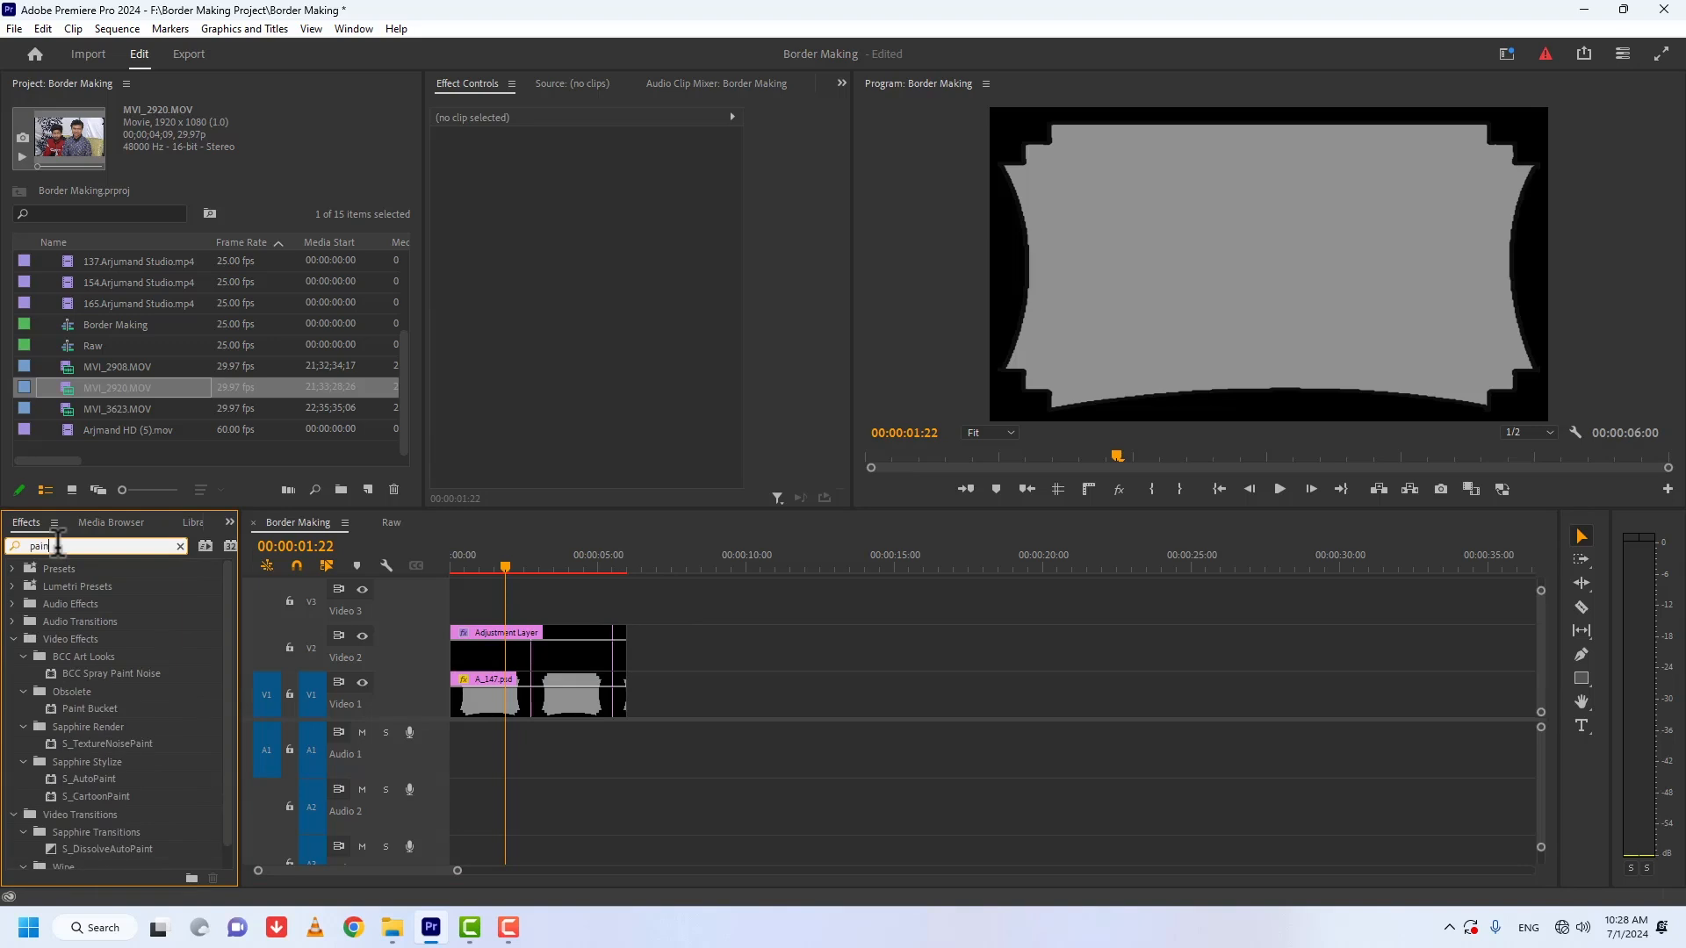
{"action": "type", "text": "t b"}
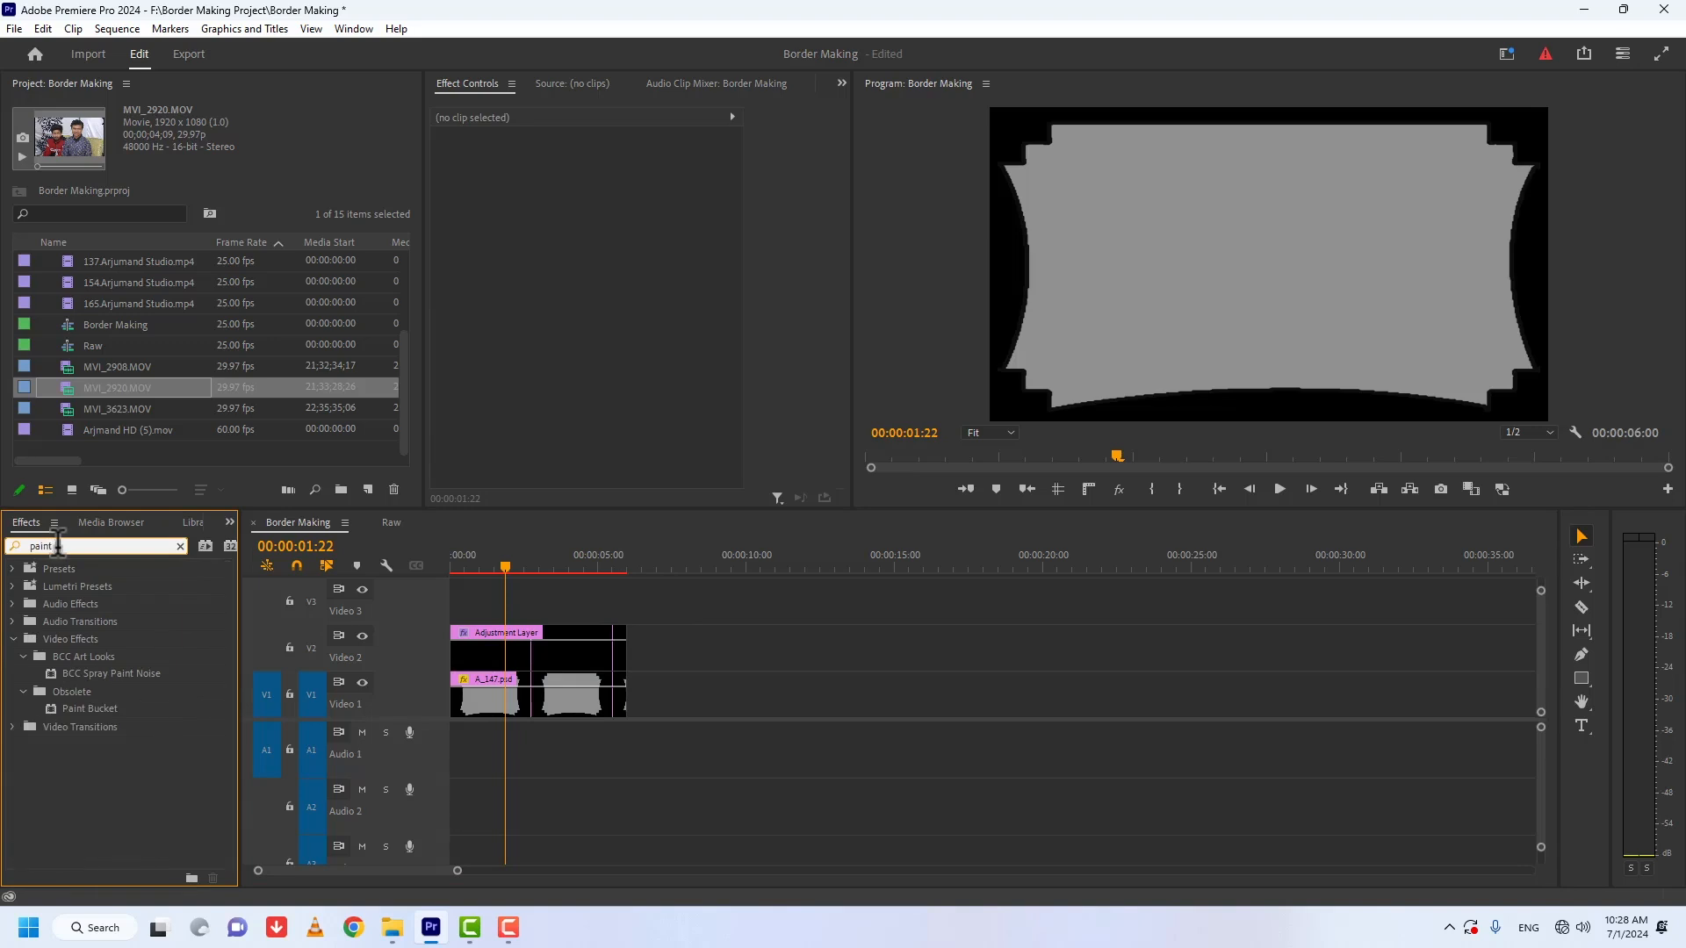
{"action": "left_click", "coordinate": [46, 709]}
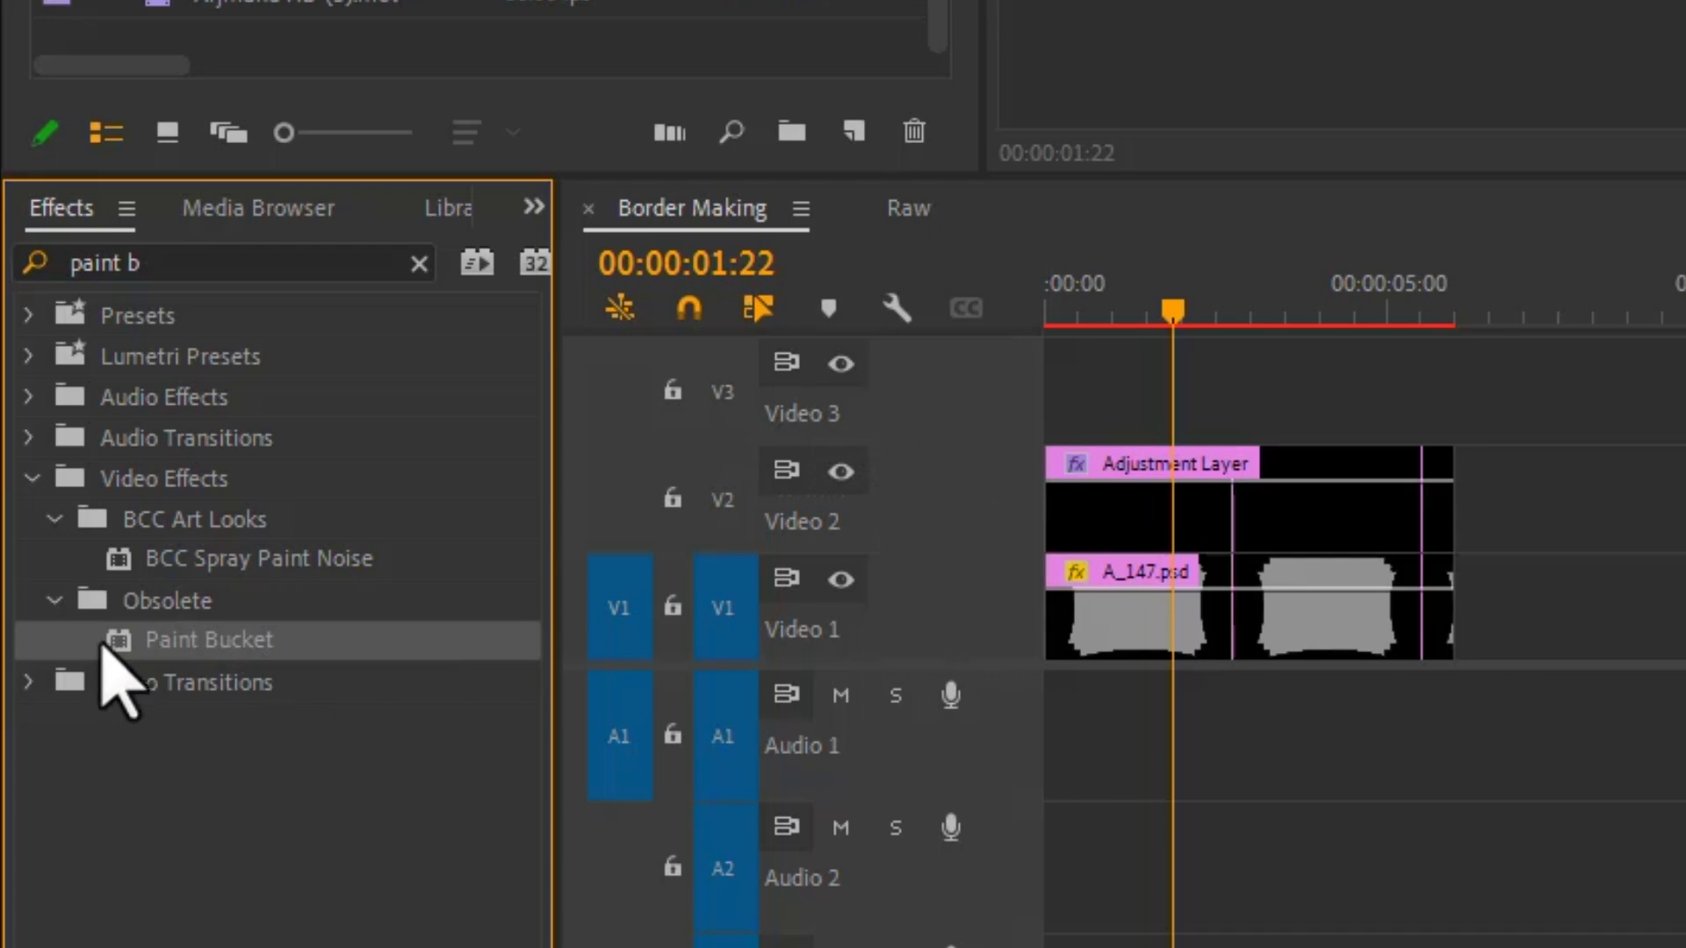
{"action": "mouse_move", "coordinate": [109, 647]}
{"action": "left_mouse_down"}
{"action": "mouse_move", "coordinate": [715, 376]}
{"action": "mouse_move", "coordinate": [1065, 444]}
{"action": "mouse_move", "coordinate": [1115, 492]}
{"action": "left_mouse_up"}
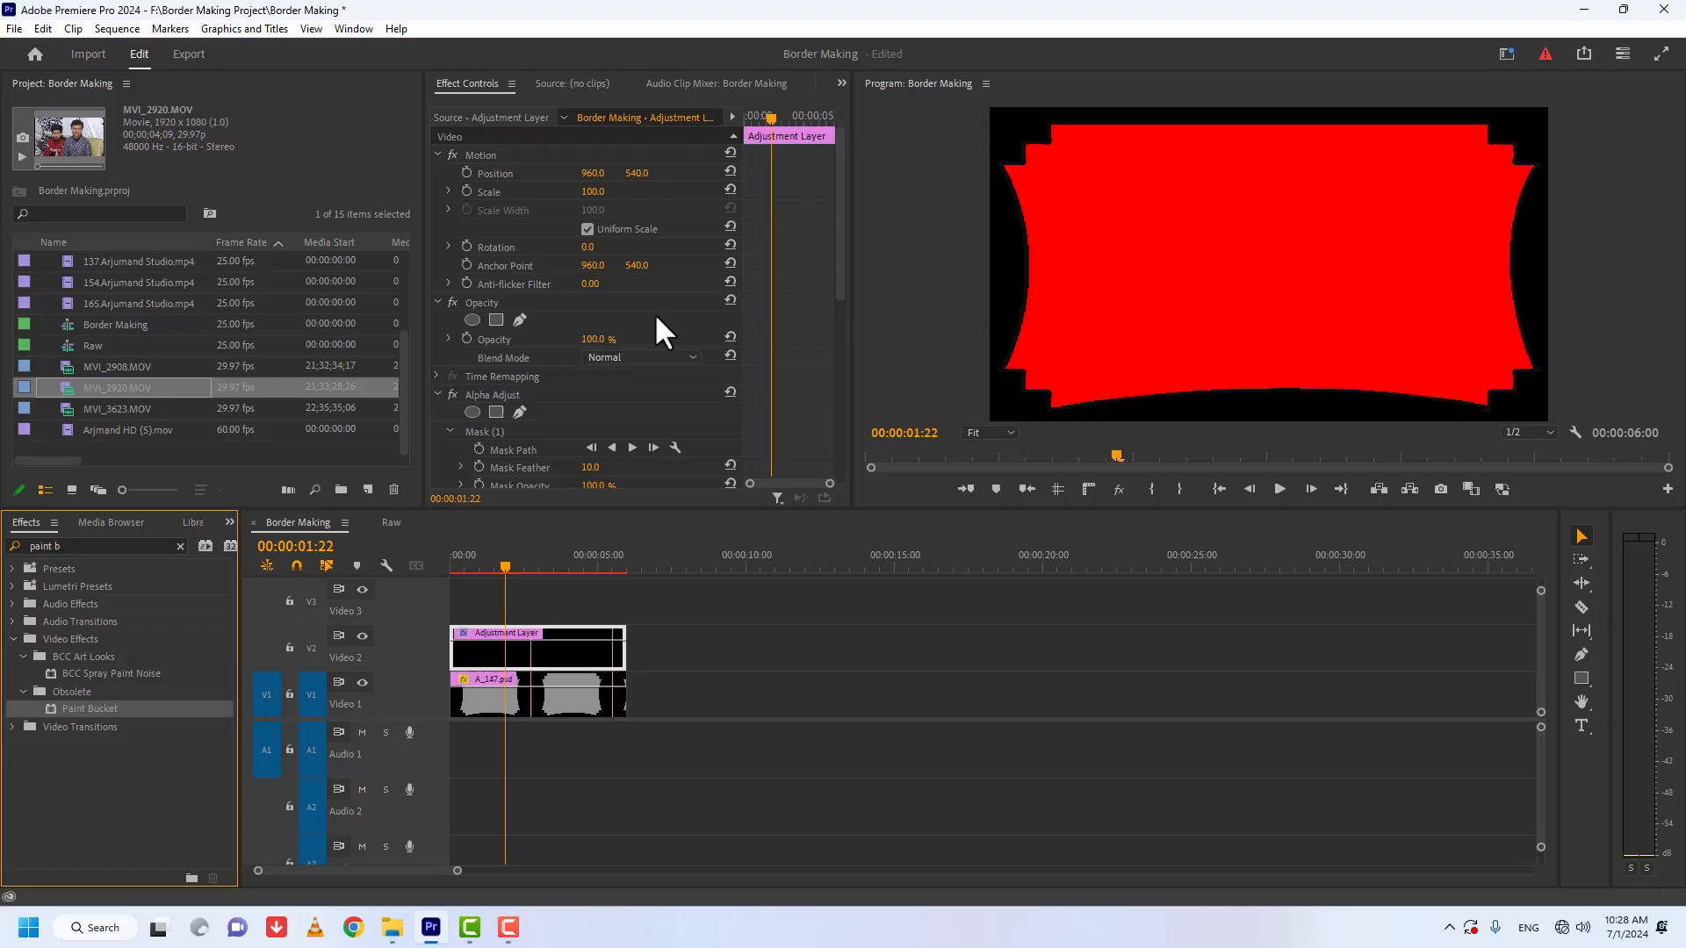
Step: Set Paint Bucket's Fill Selector to Alpha Channel and its Stroke to Stroke with a width of 11.3
{"action": "scroll", "coordinate": [847, 364], "scroll_direction": "down", "scroll_amount": 3}
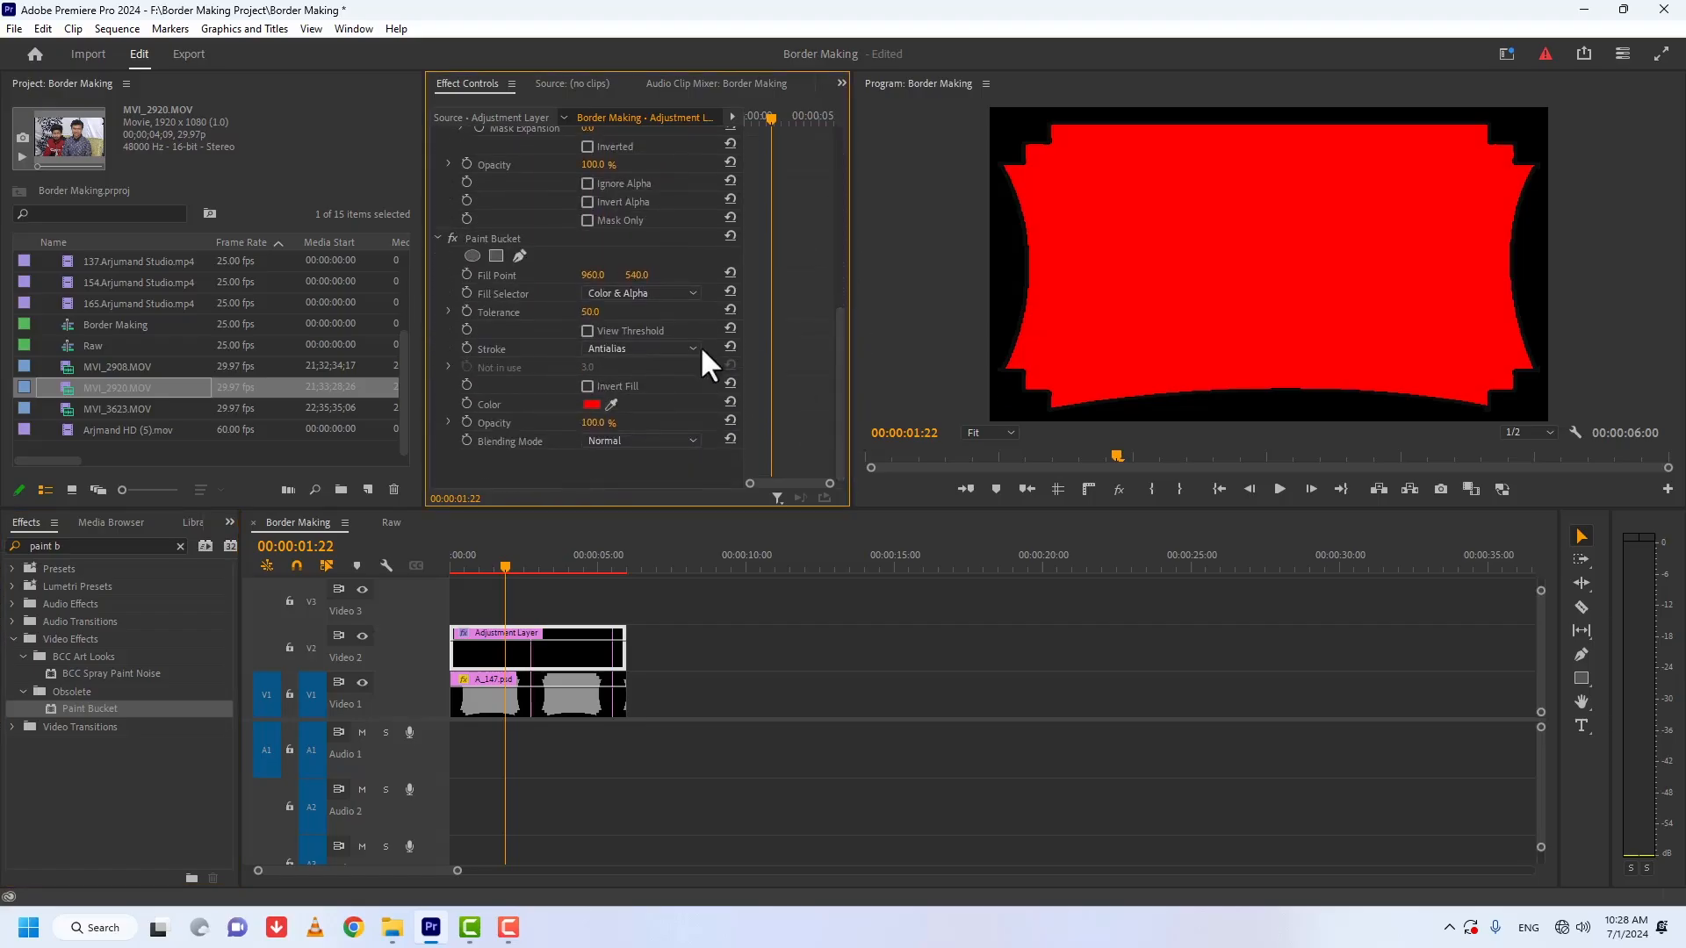
{"action": "left_click", "coordinate": [646, 296]}
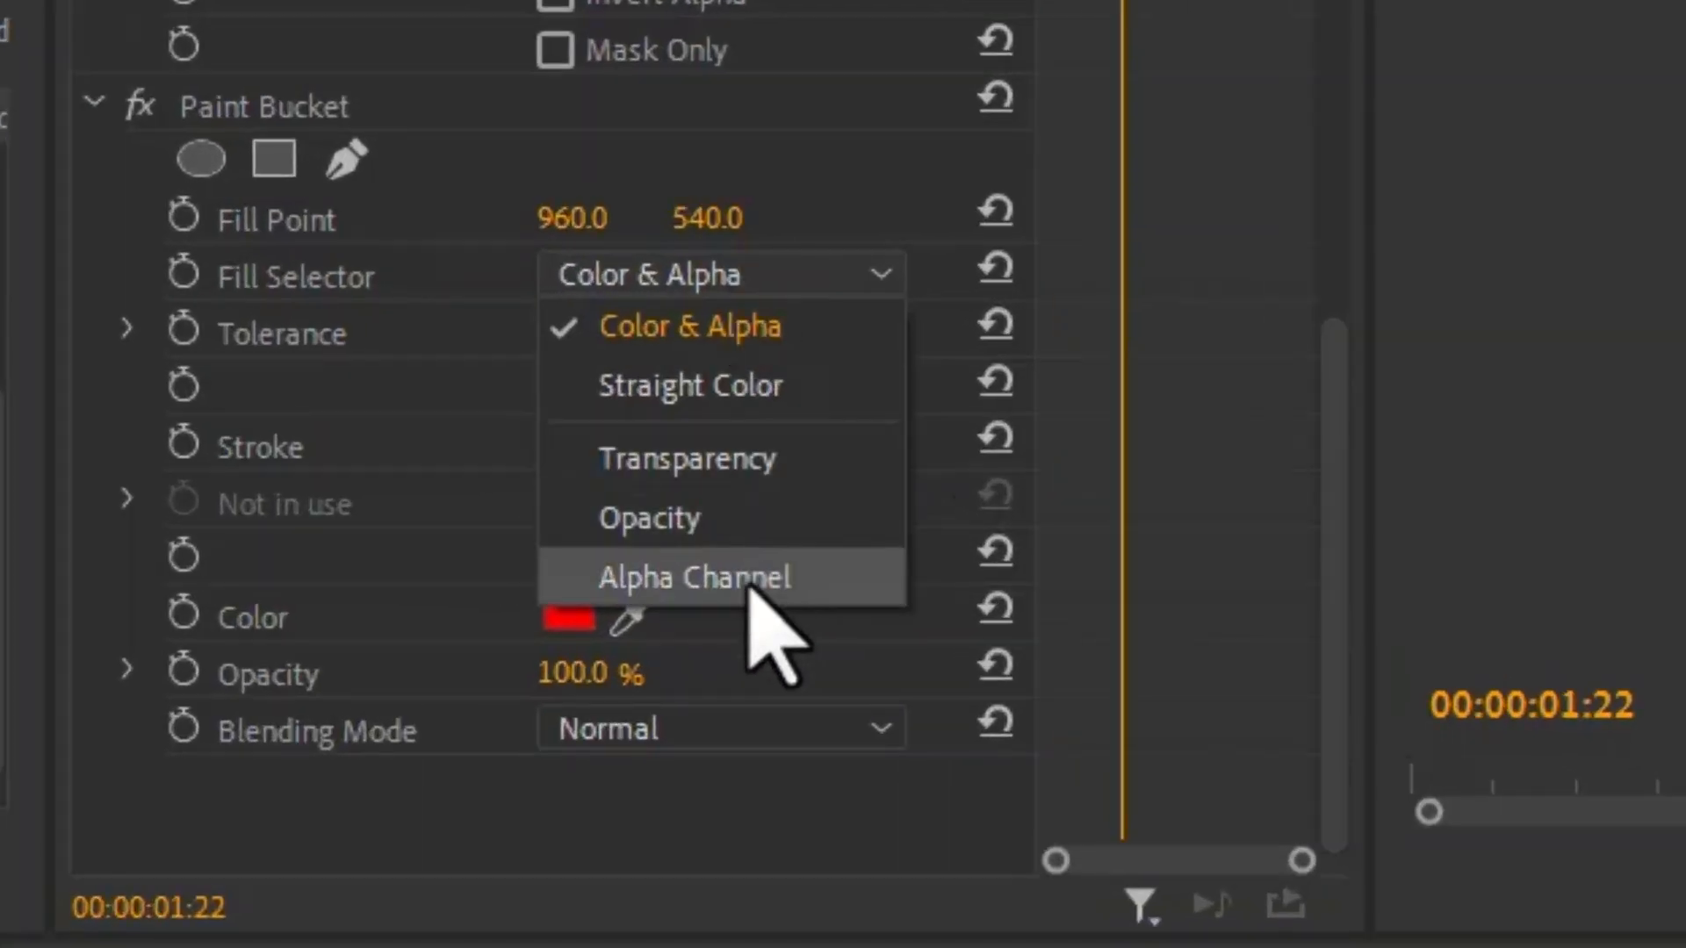
{"action": "left_click", "coordinate": [750, 579]}
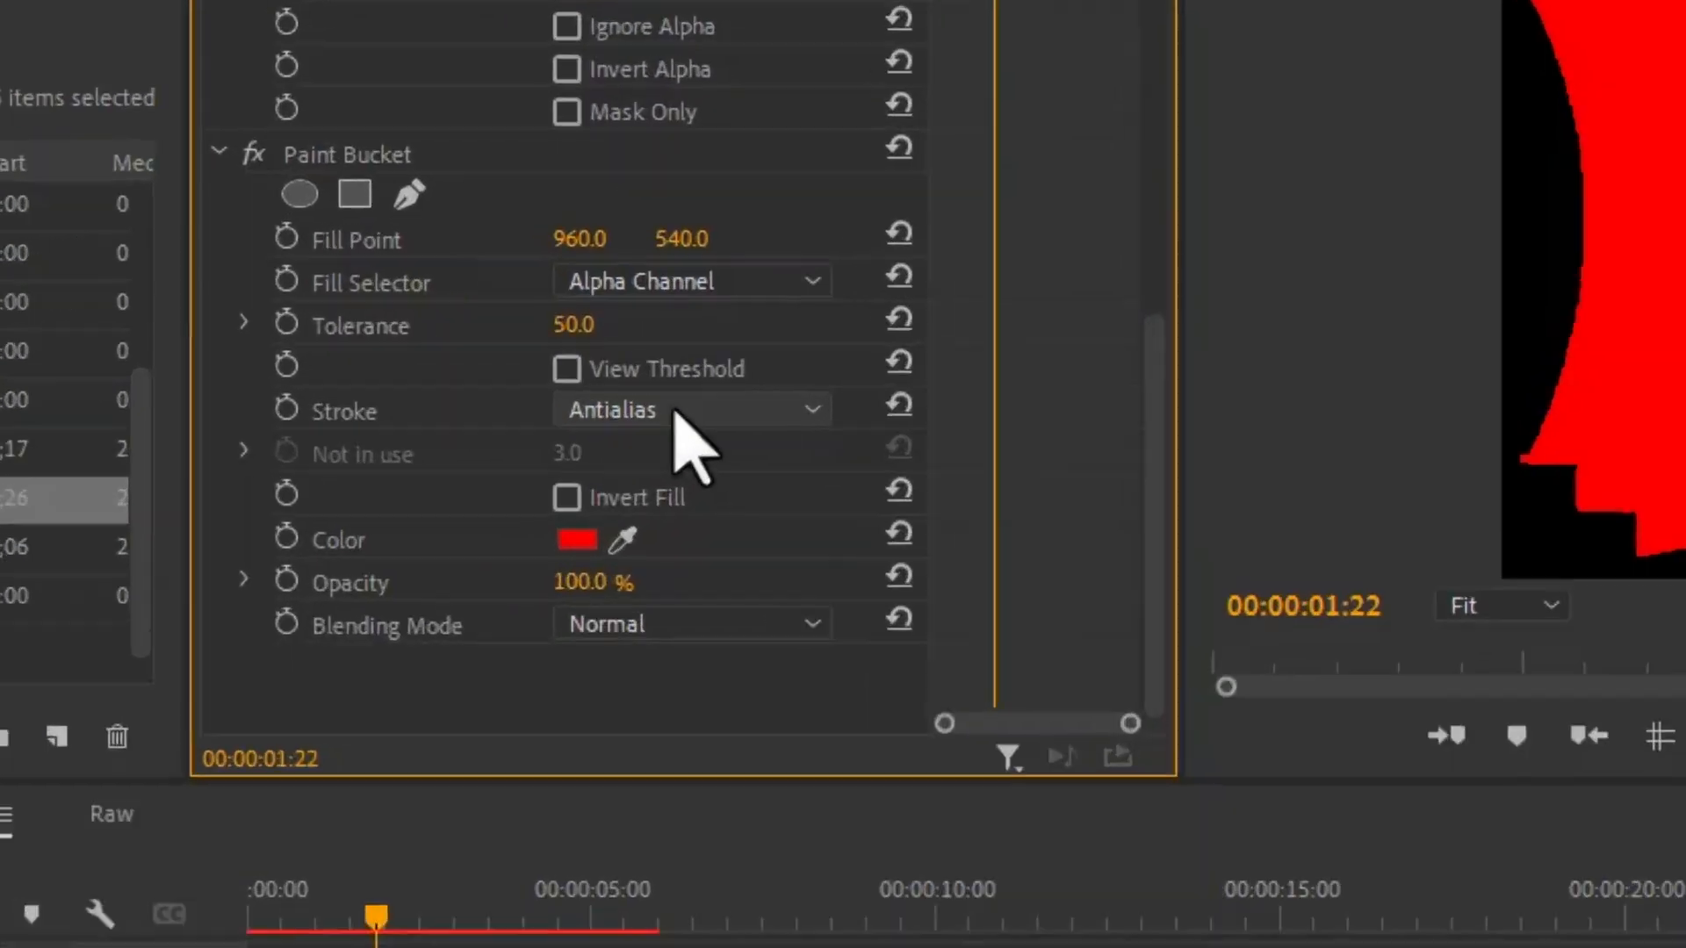
{"action": "left_click", "coordinate": [634, 349]}
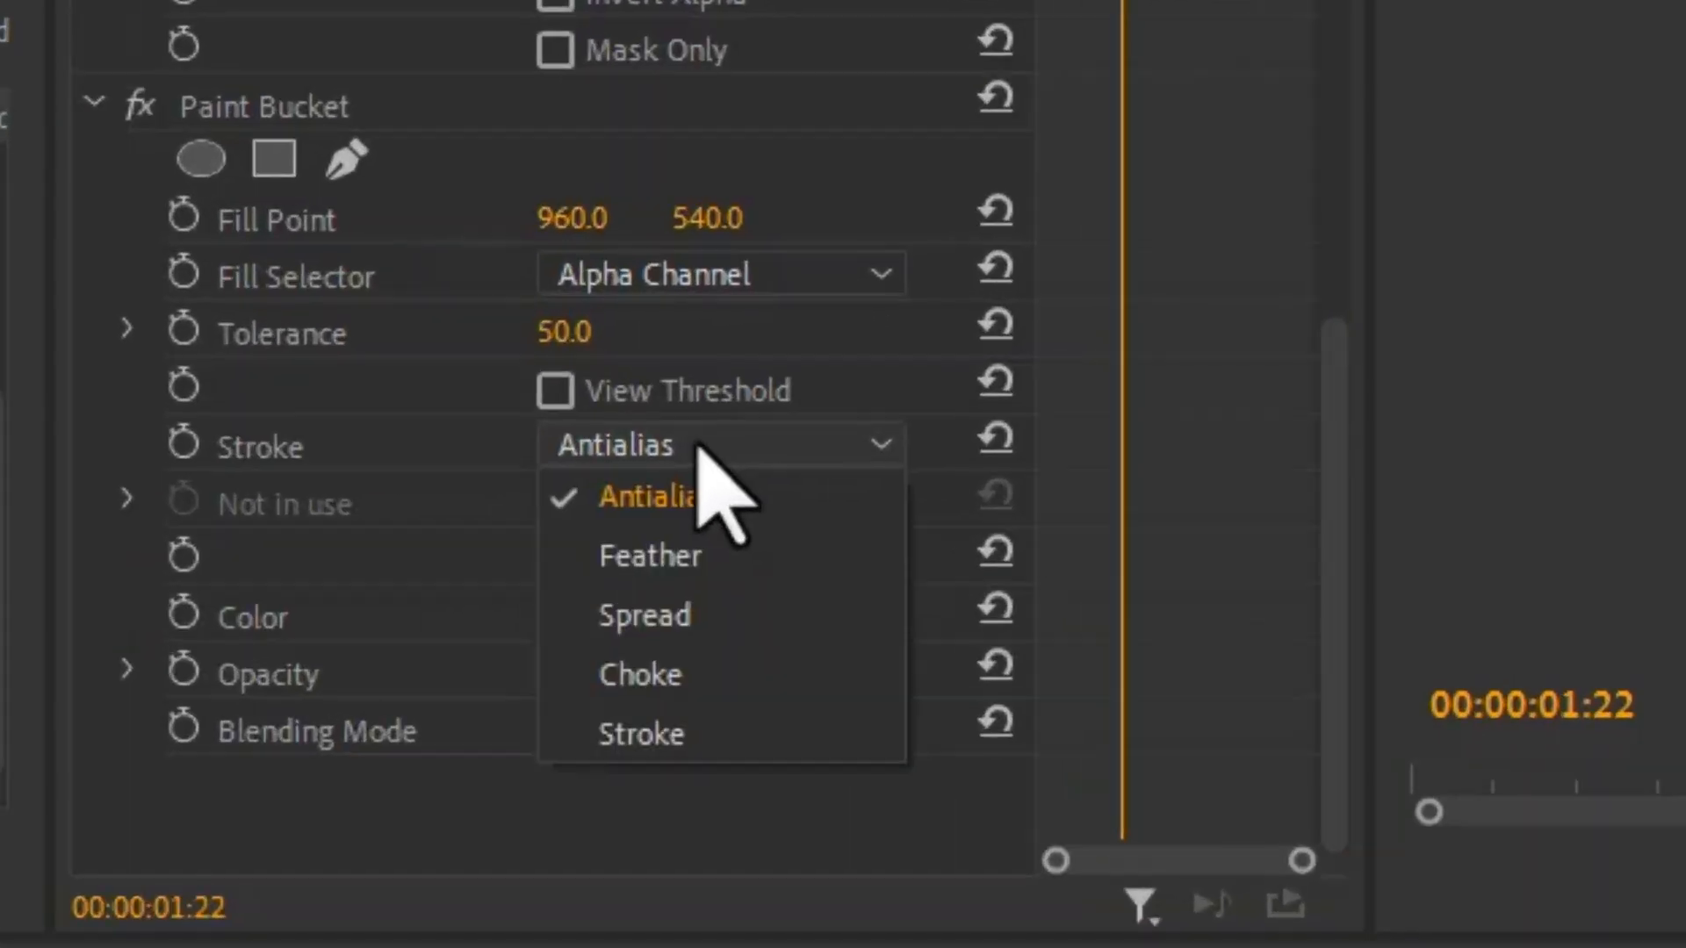
{"action": "left_click", "coordinate": [700, 737]}
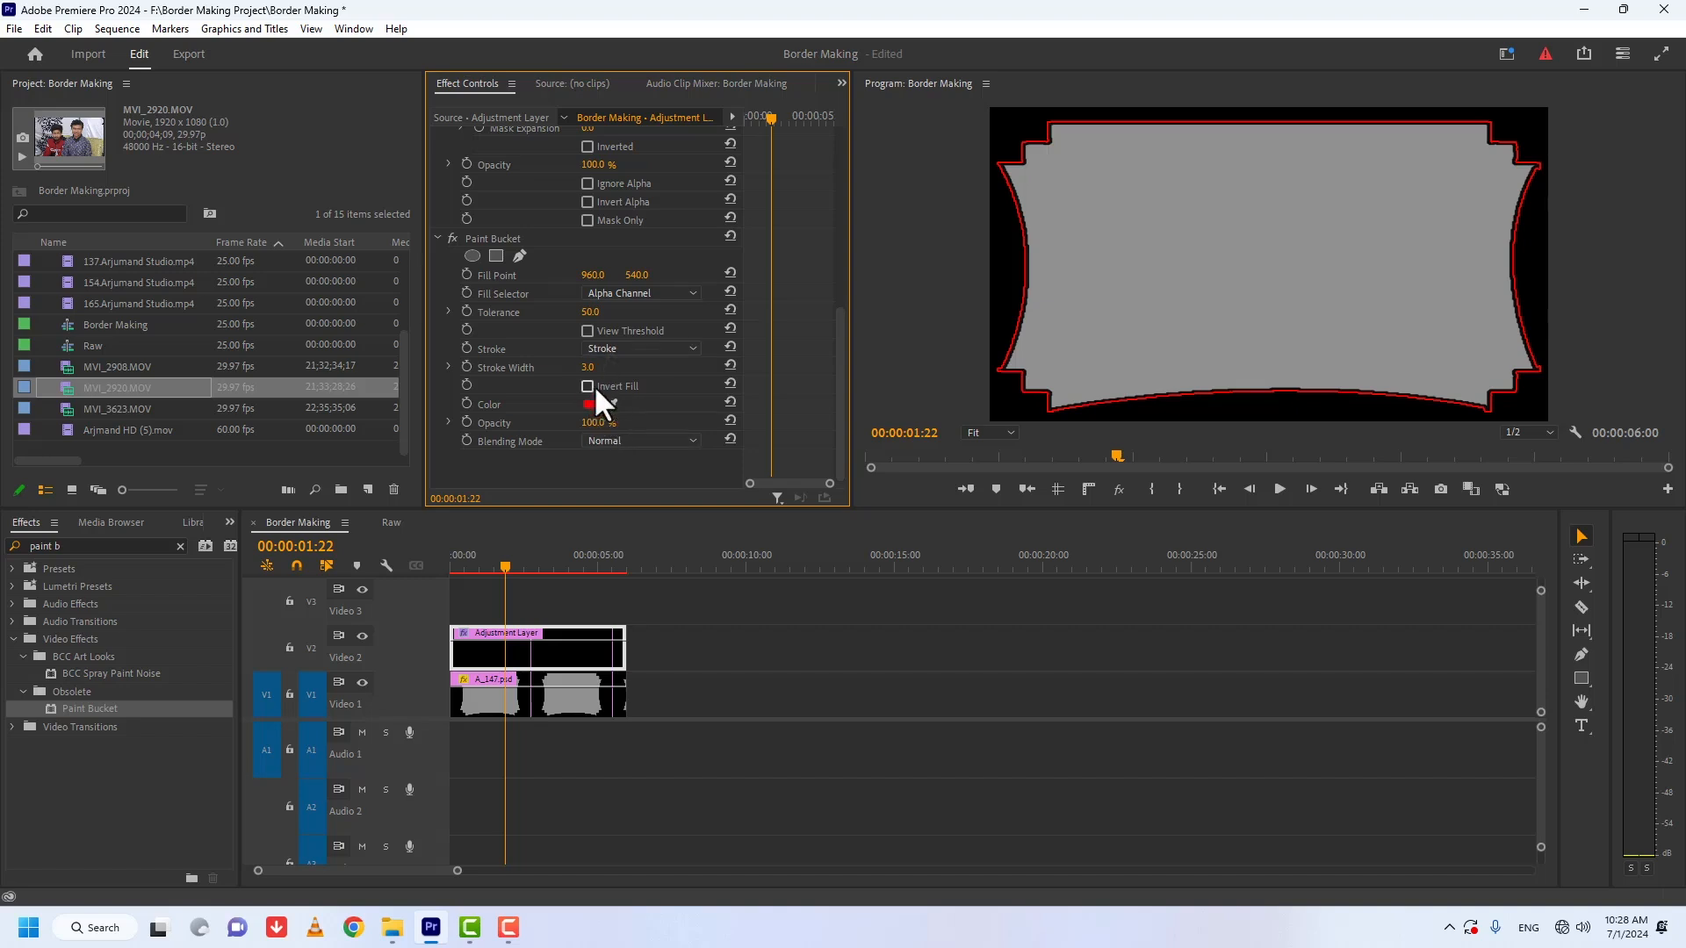
{"action": "left_click_drag", "start_coordinate": [589, 373], "coordinate": [652, 368]}
{"action": "left_click_drag", "start_coordinate": [591, 313], "coordinate": [642, 313]}
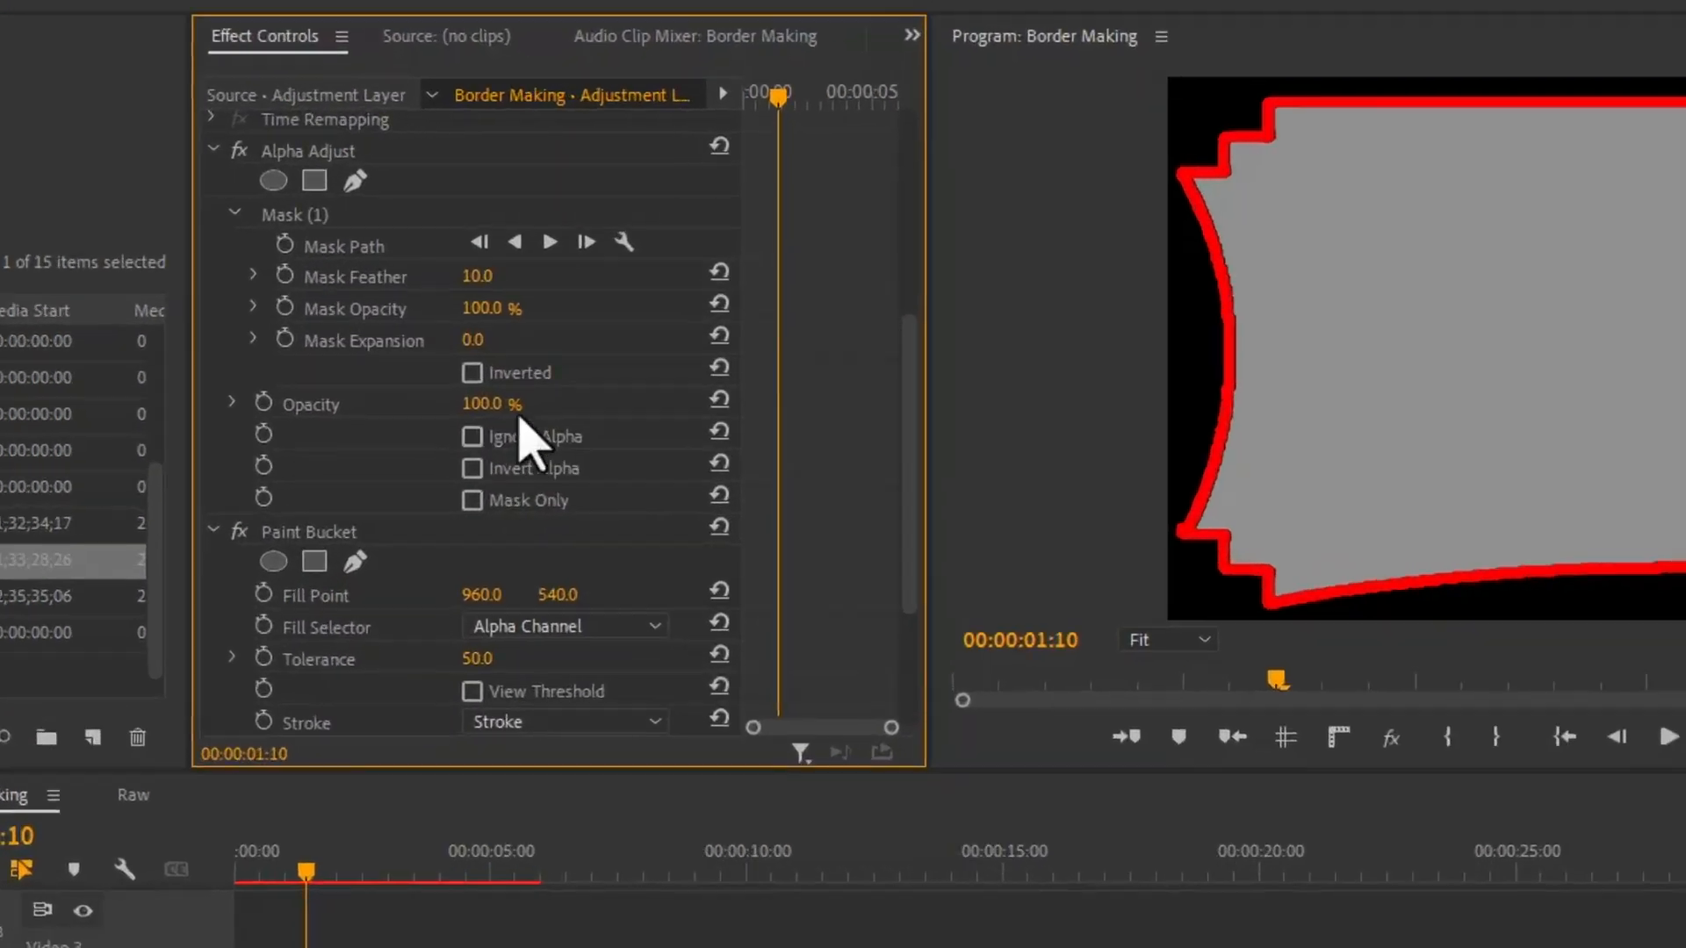
Step: Invert Mask (1) of the Alpha Adjust effect and enable Invert Alpha
{"action": "left_click", "coordinate": [420, 417]}
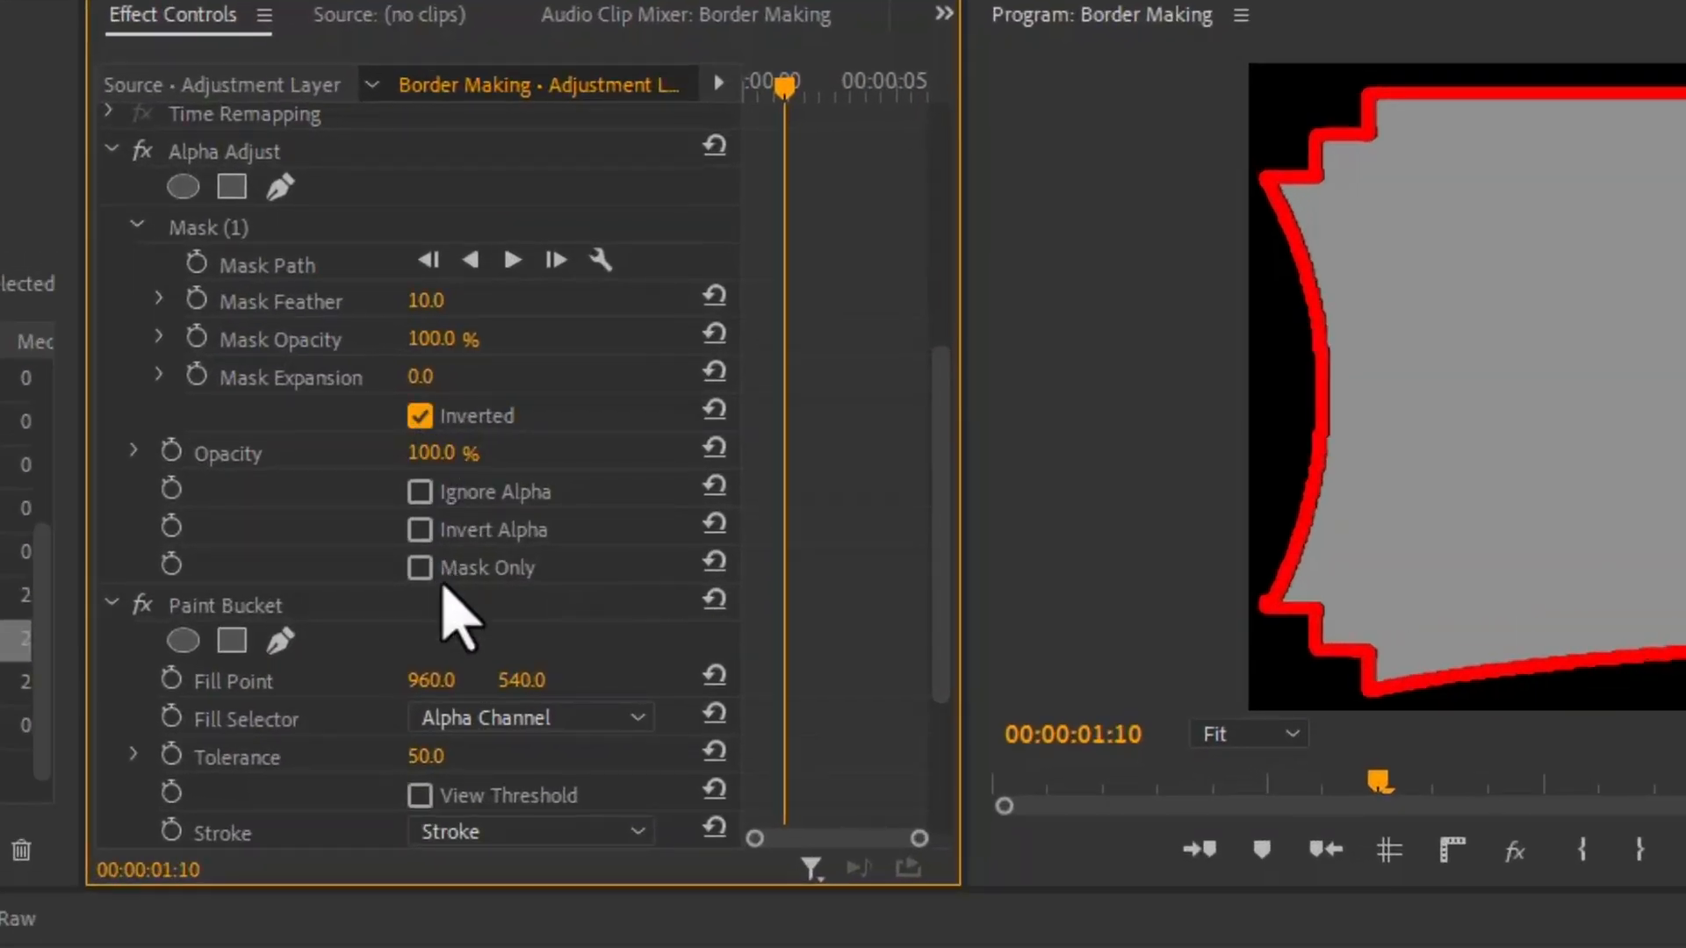
{"action": "left_click", "coordinate": [419, 531]}
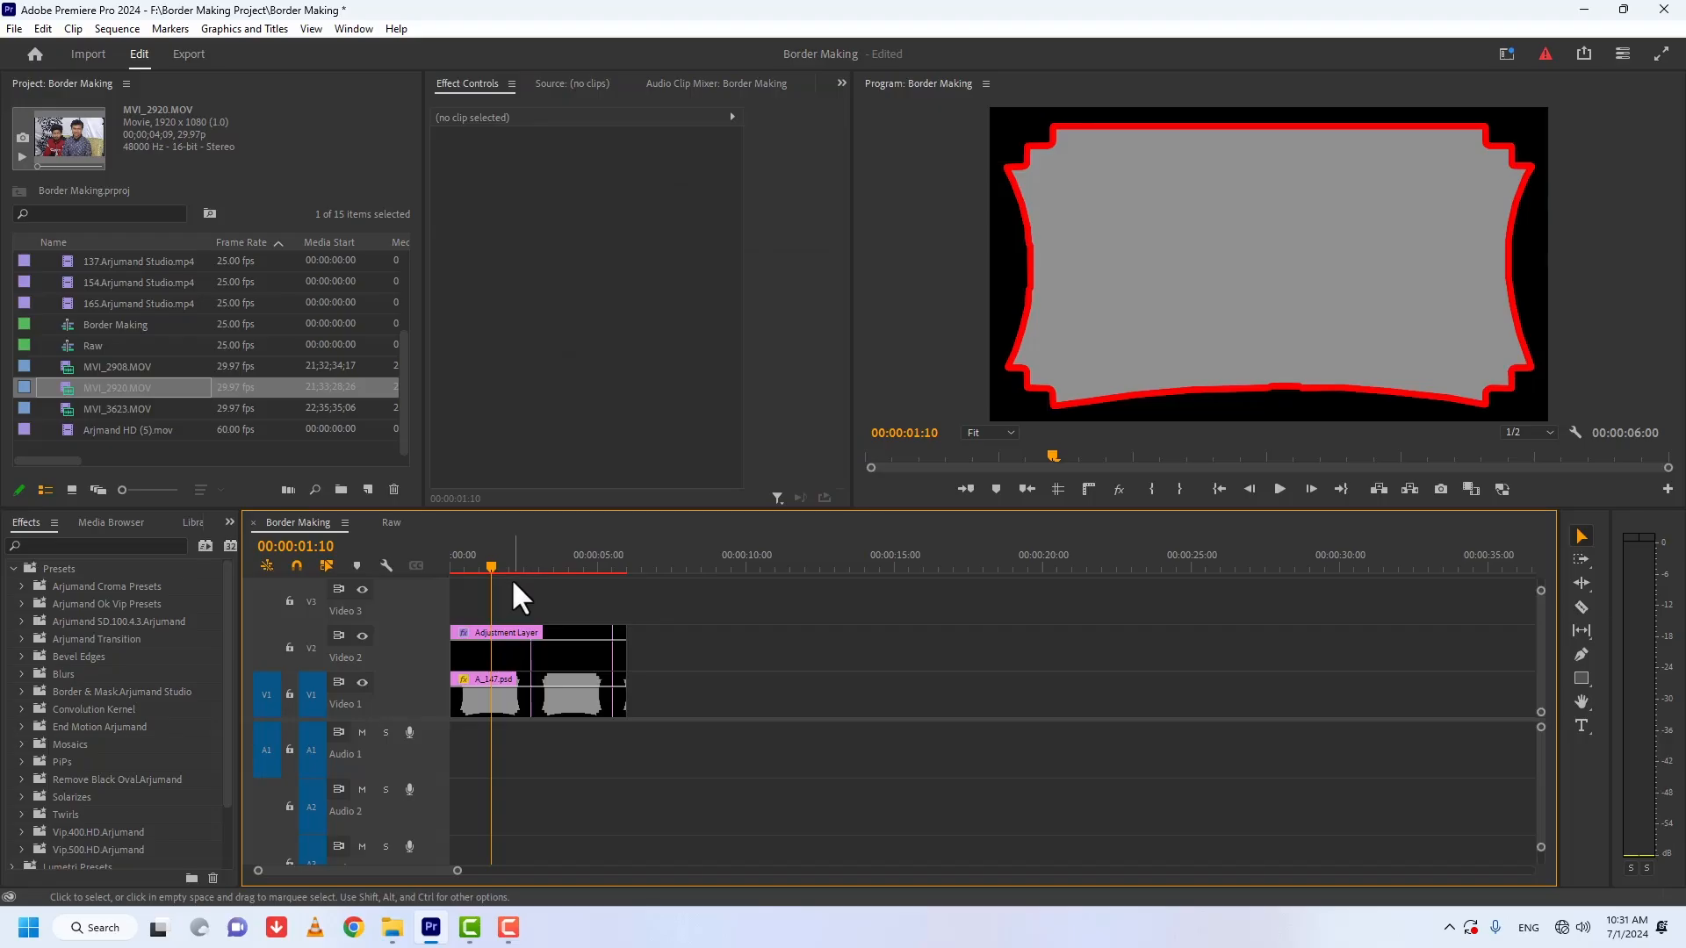
Step: Start keyframing Paint Bucket's Color on the adjustment layer at 00:00:00:00 and set it to orange C18D33 at 00:00:01:00
{"action": "key", "text": "Home"}
{"action": "left_click", "coordinate": [485, 629]}
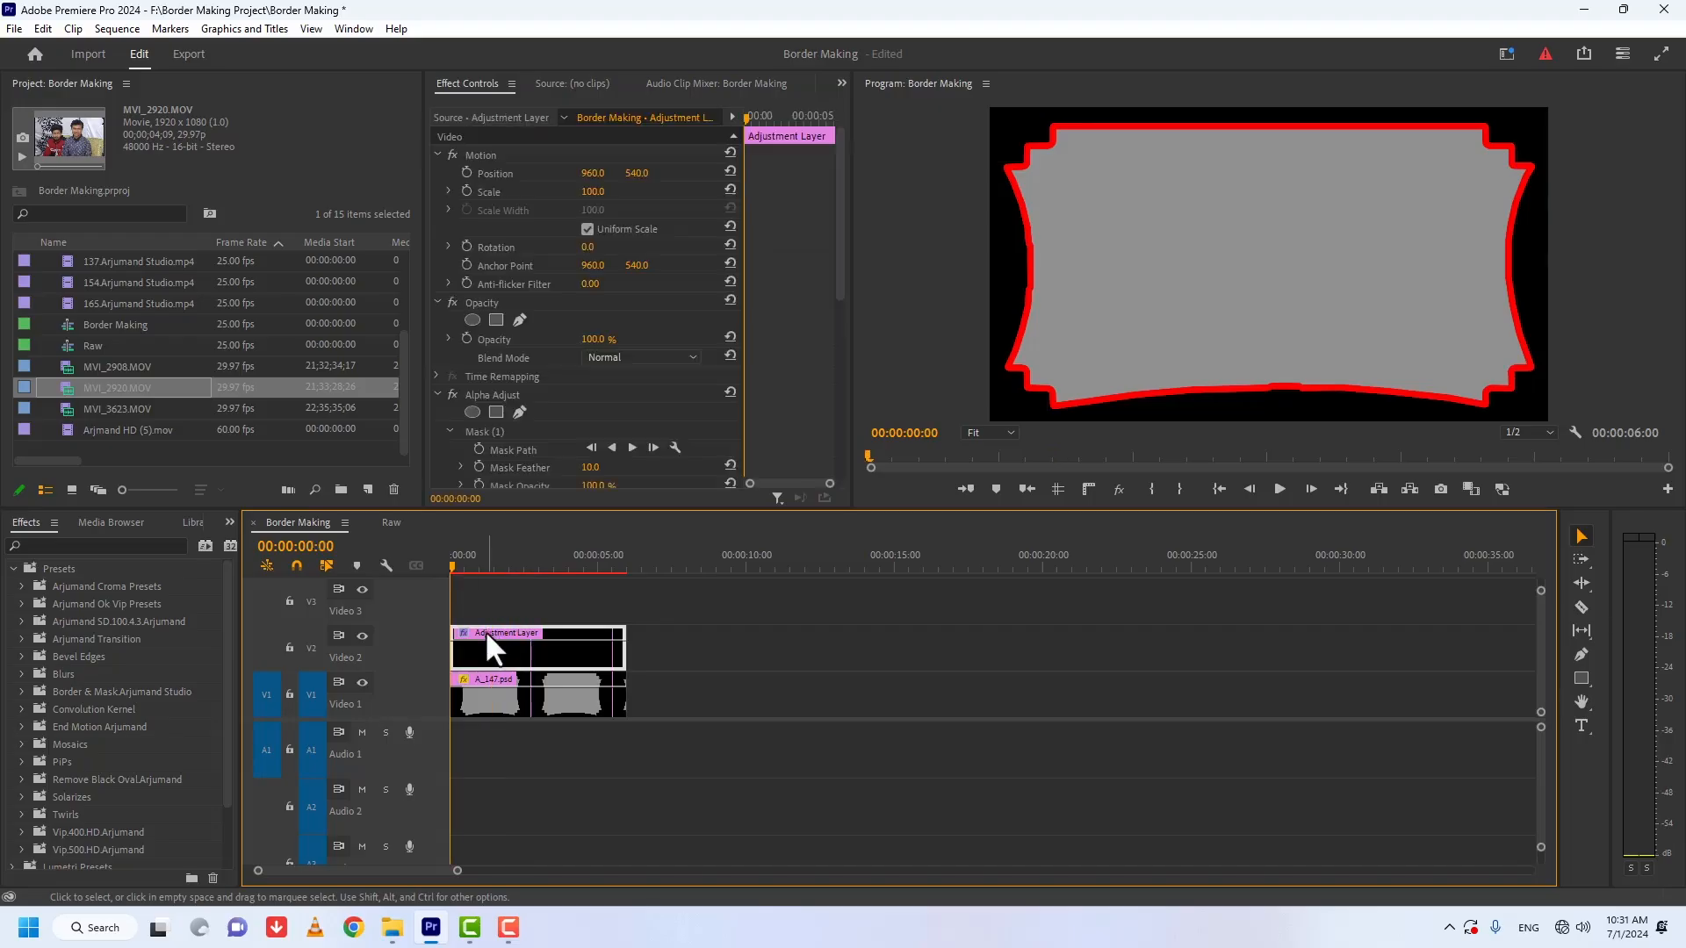
{"action": "left_click_drag", "start_coordinate": [839, 239], "coordinate": [825, 435]}
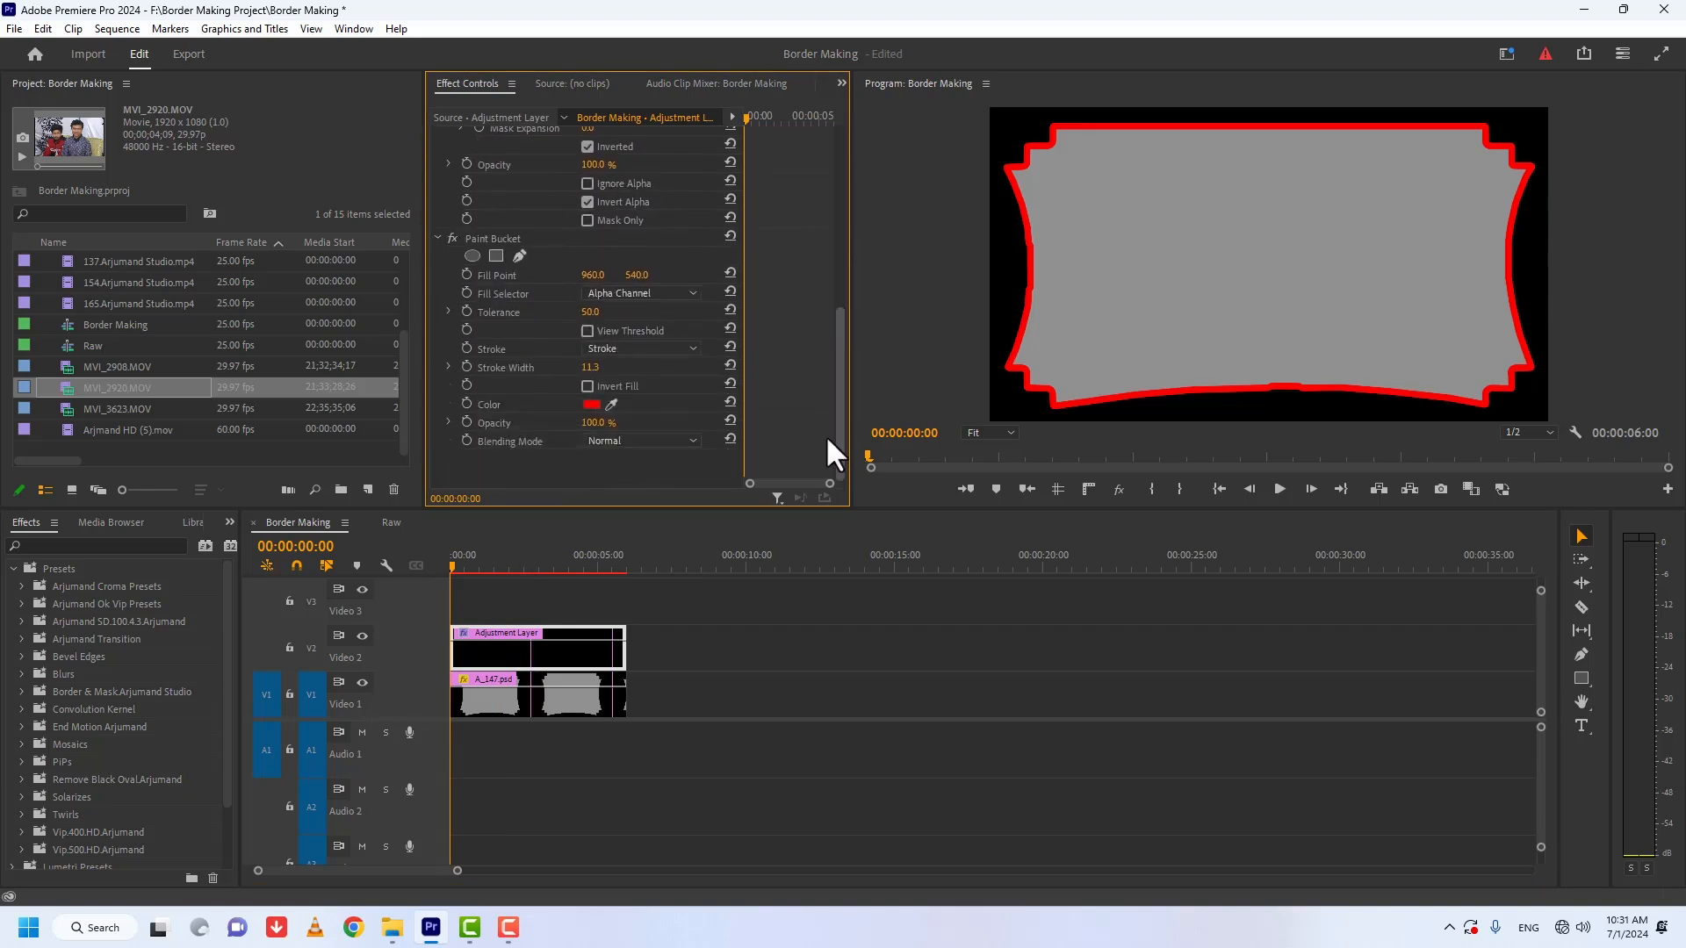
{"action": "left_click", "coordinate": [463, 403]}
{"action": "left_click_drag", "start_coordinate": [455, 559], "coordinate": [481, 567]}
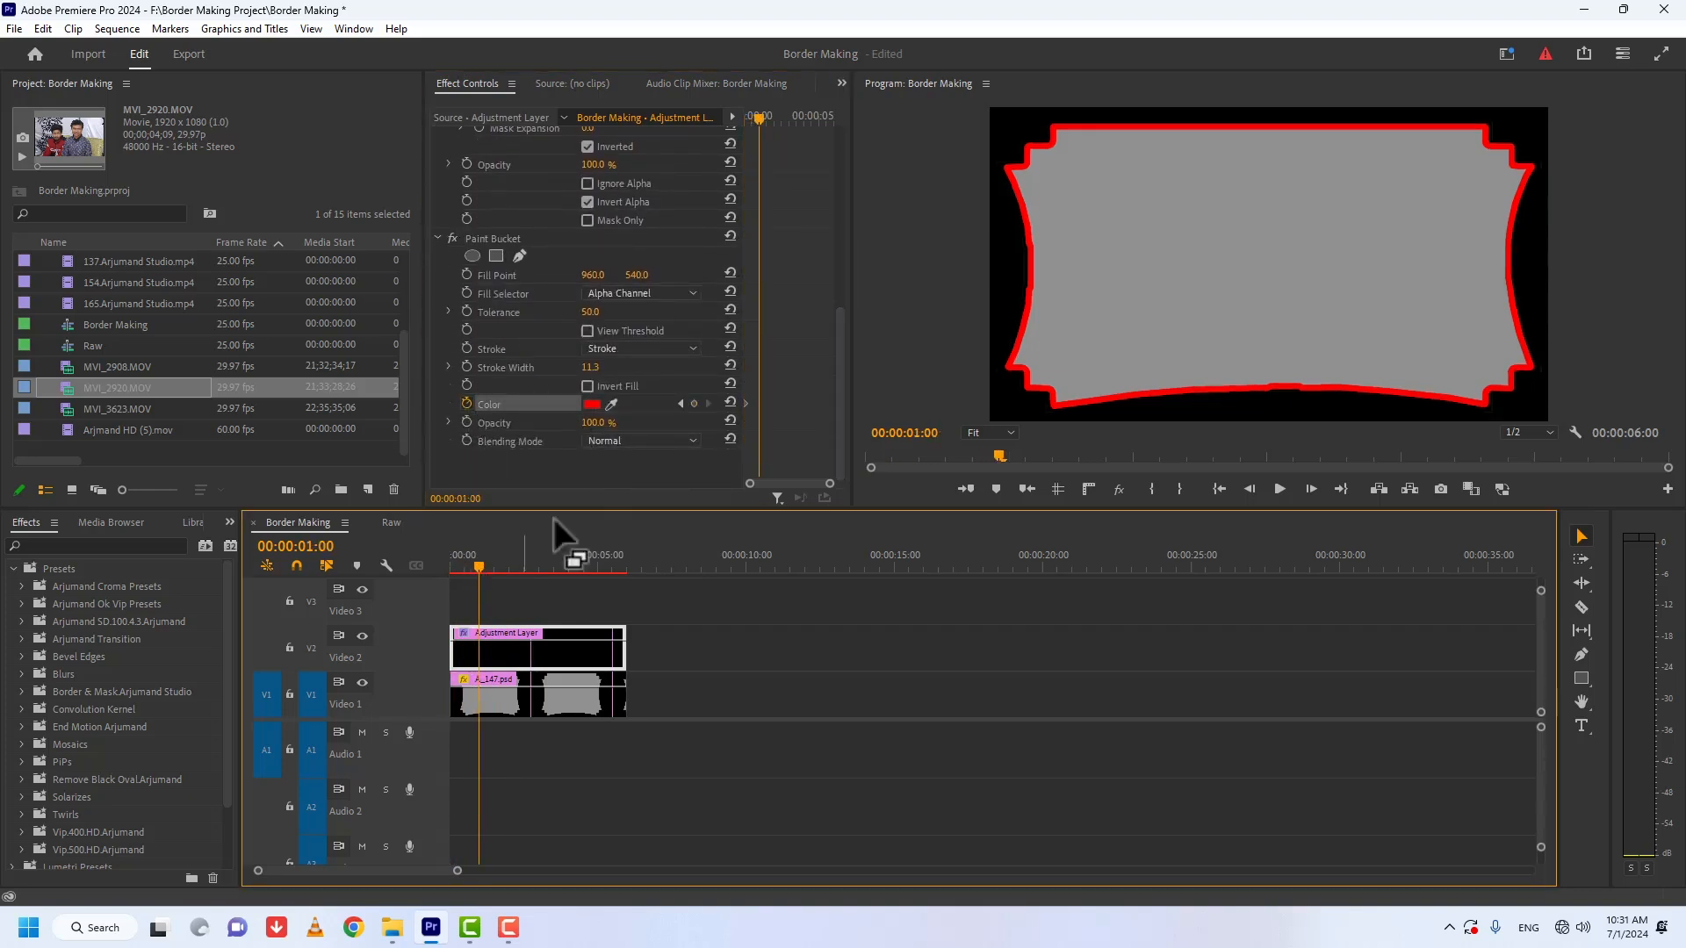
{"action": "left_click", "coordinate": [590, 403]}
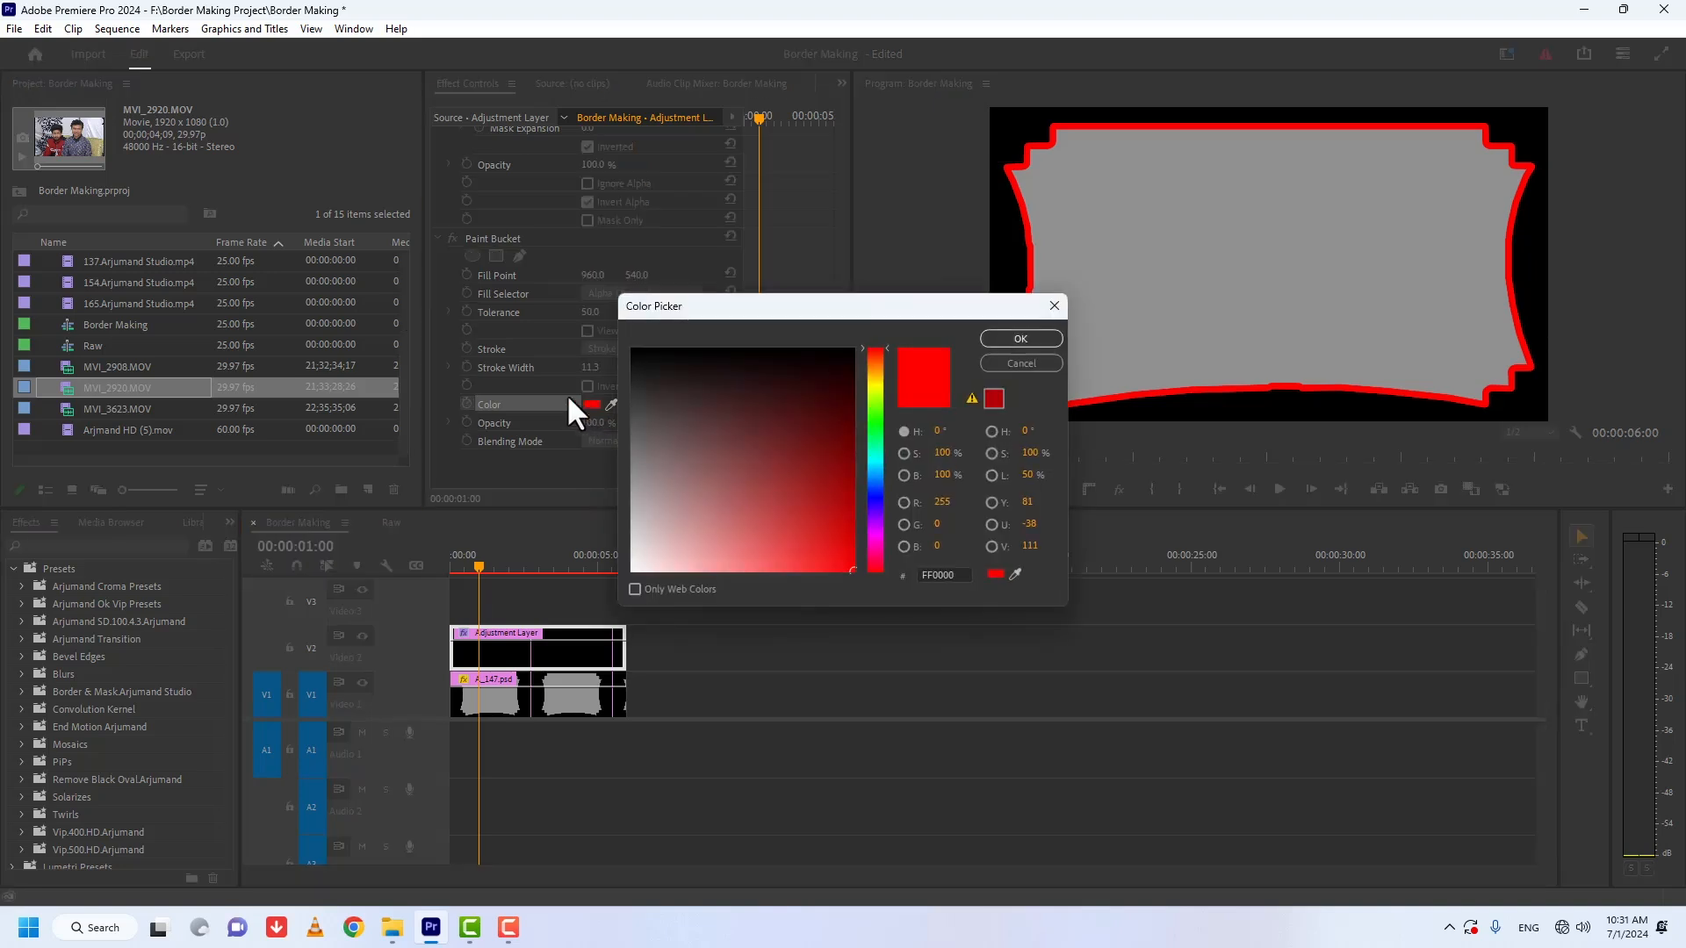
{"action": "left_click", "coordinate": [872, 370]}
{"action": "left_click", "coordinate": [796, 517]}
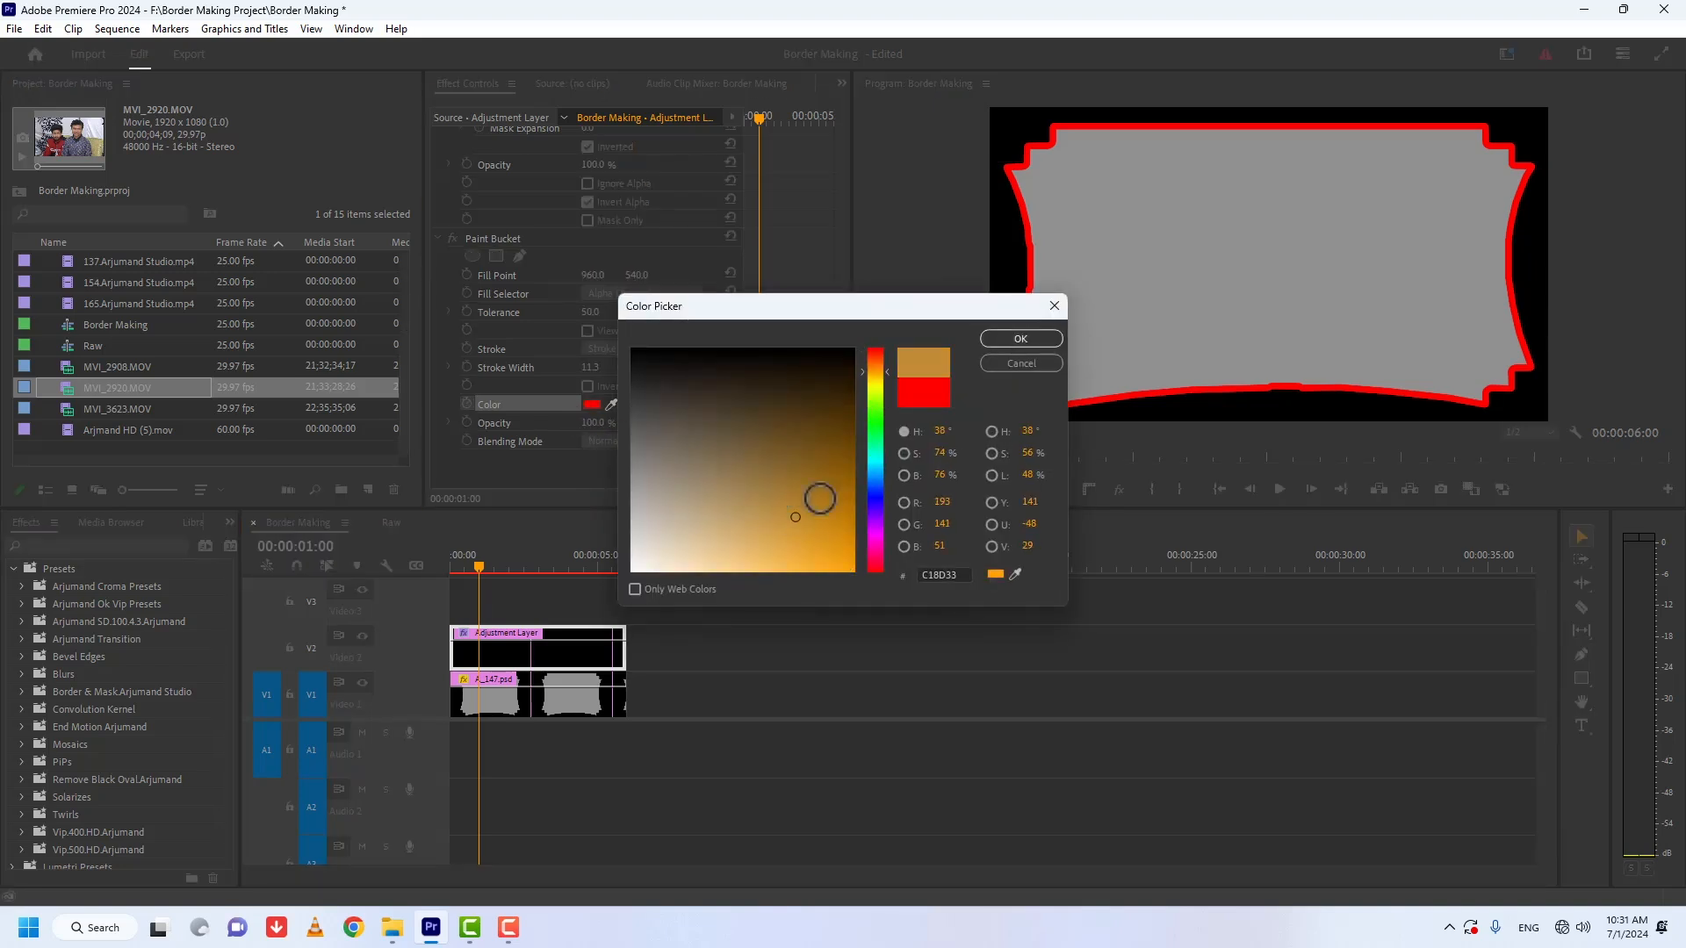
{"action": "left_click", "coordinate": [985, 339]}
Step: Keyframe different Paint Bucket colors at 00:00:02:01 and at about 3 and 4 seconds, ending with purple
{"action": "left_click_drag", "start_coordinate": [481, 561], "coordinate": [511, 571]}
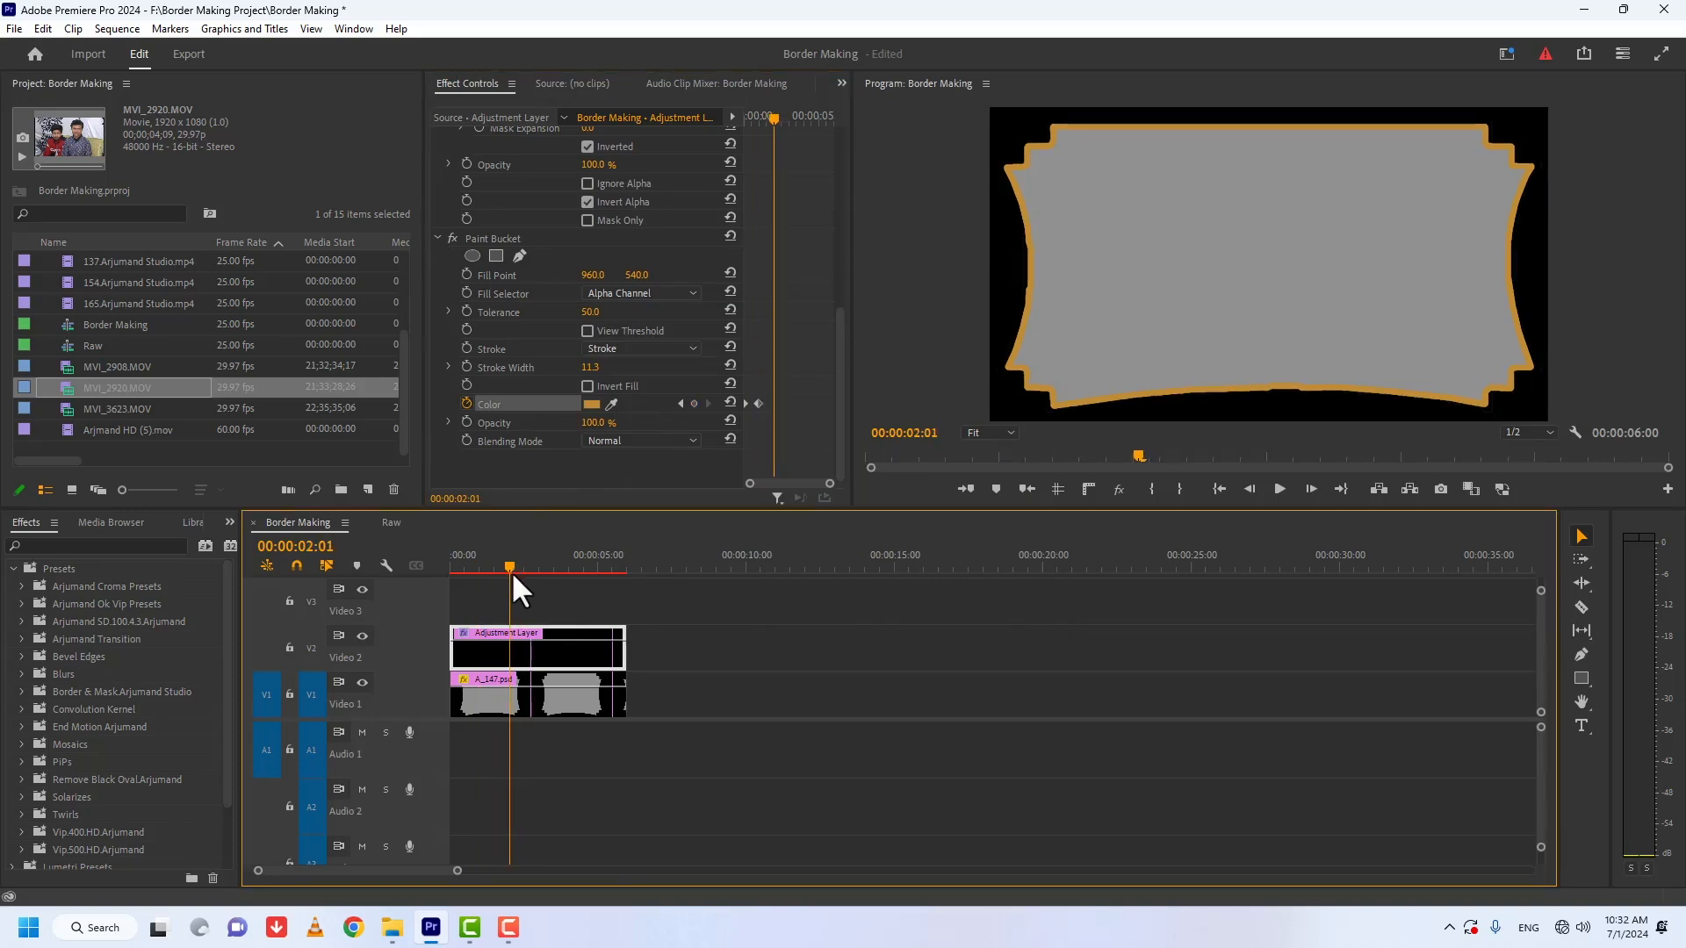
{"action": "left_click", "coordinate": [592, 405]}
{"action": "left_click_drag", "start_coordinate": [873, 407], "coordinate": [872, 530]}
{"action": "left_click", "coordinate": [996, 341]}
{"action": "left_click", "coordinate": [591, 404]}
{"action": "left_click", "coordinate": [996, 341]}
{"action": "left_click", "coordinate": [572, 565]}
{"action": "left_click", "coordinate": [592, 404]}
{"action": "left_click", "coordinate": [992, 340]}
Step: Keyframe the Paint Bucket color as green at about 5 seconds and red C84732 at 00:00:05:24
{"action": "left_click", "coordinate": [606, 567]}
{"action": "left_click", "coordinate": [592, 404]}
{"action": "left_click_drag", "start_coordinate": [872, 369], "coordinate": [872, 429]}
{"action": "left_click", "coordinate": [985, 341]}
{"action": "left_click", "coordinate": [626, 564]}
{"action": "left_click", "coordinate": [592, 404]}
{"action": "left_click_drag", "start_coordinate": [872, 429], "coordinate": [873, 353]}
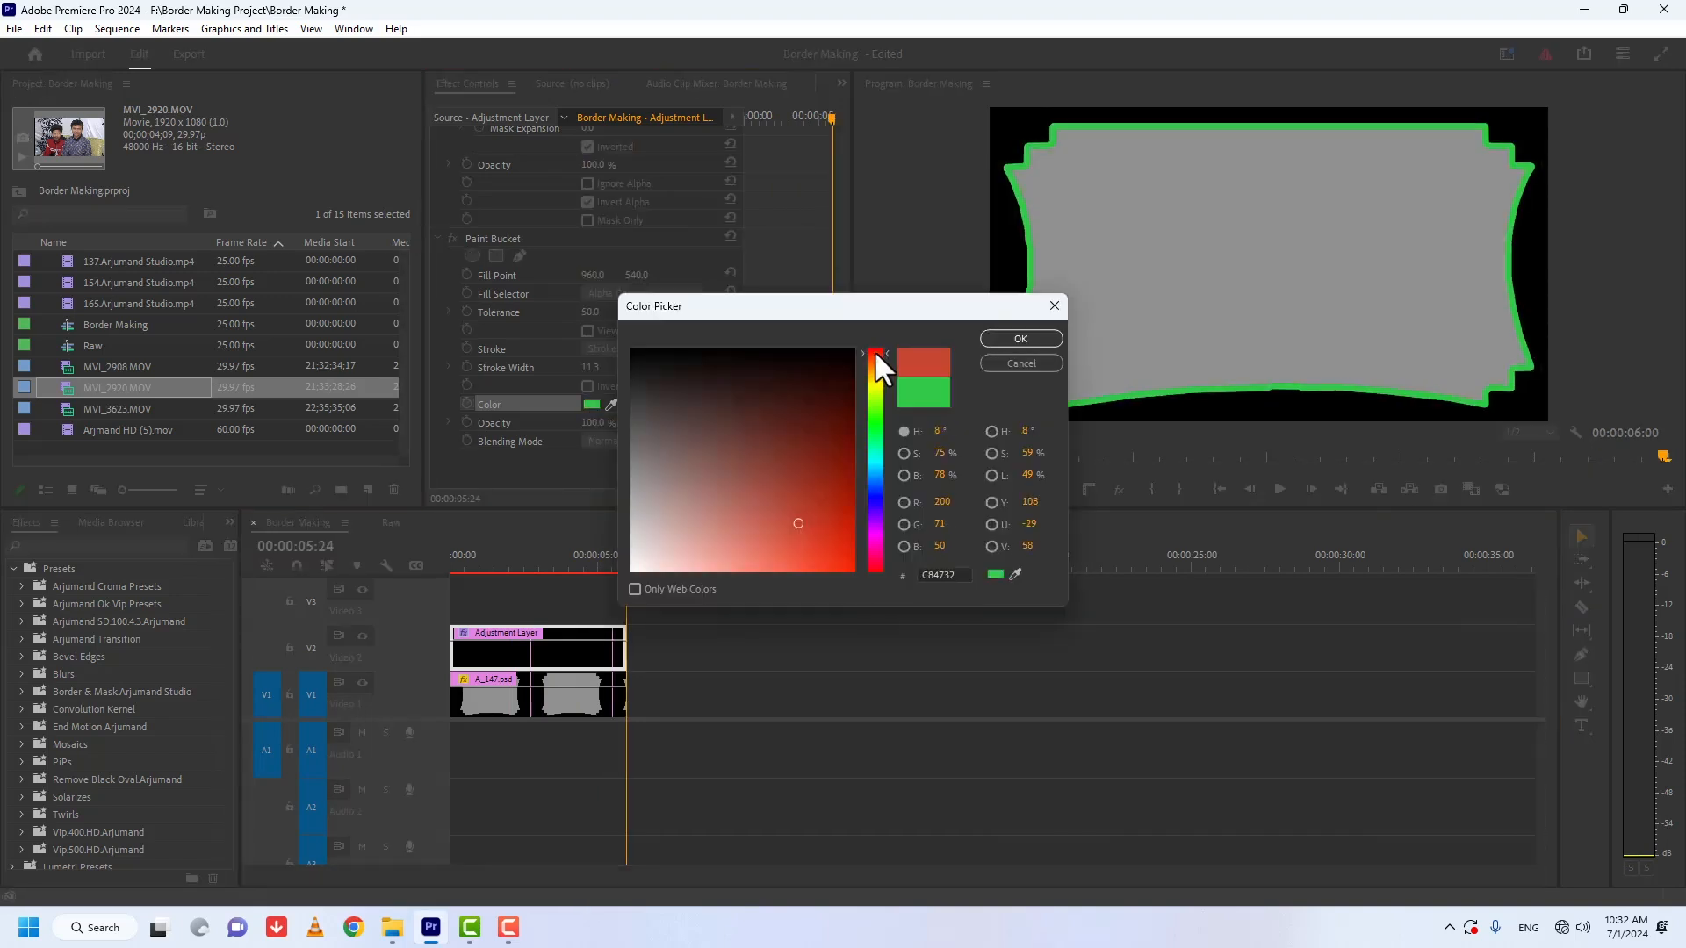
{"action": "left_click", "coordinate": [1003, 341]}
Step: Play the sequence from the start to preview the border's color animation
{"action": "left_click", "coordinate": [453, 563]}
{"action": "key", "text": "space"}
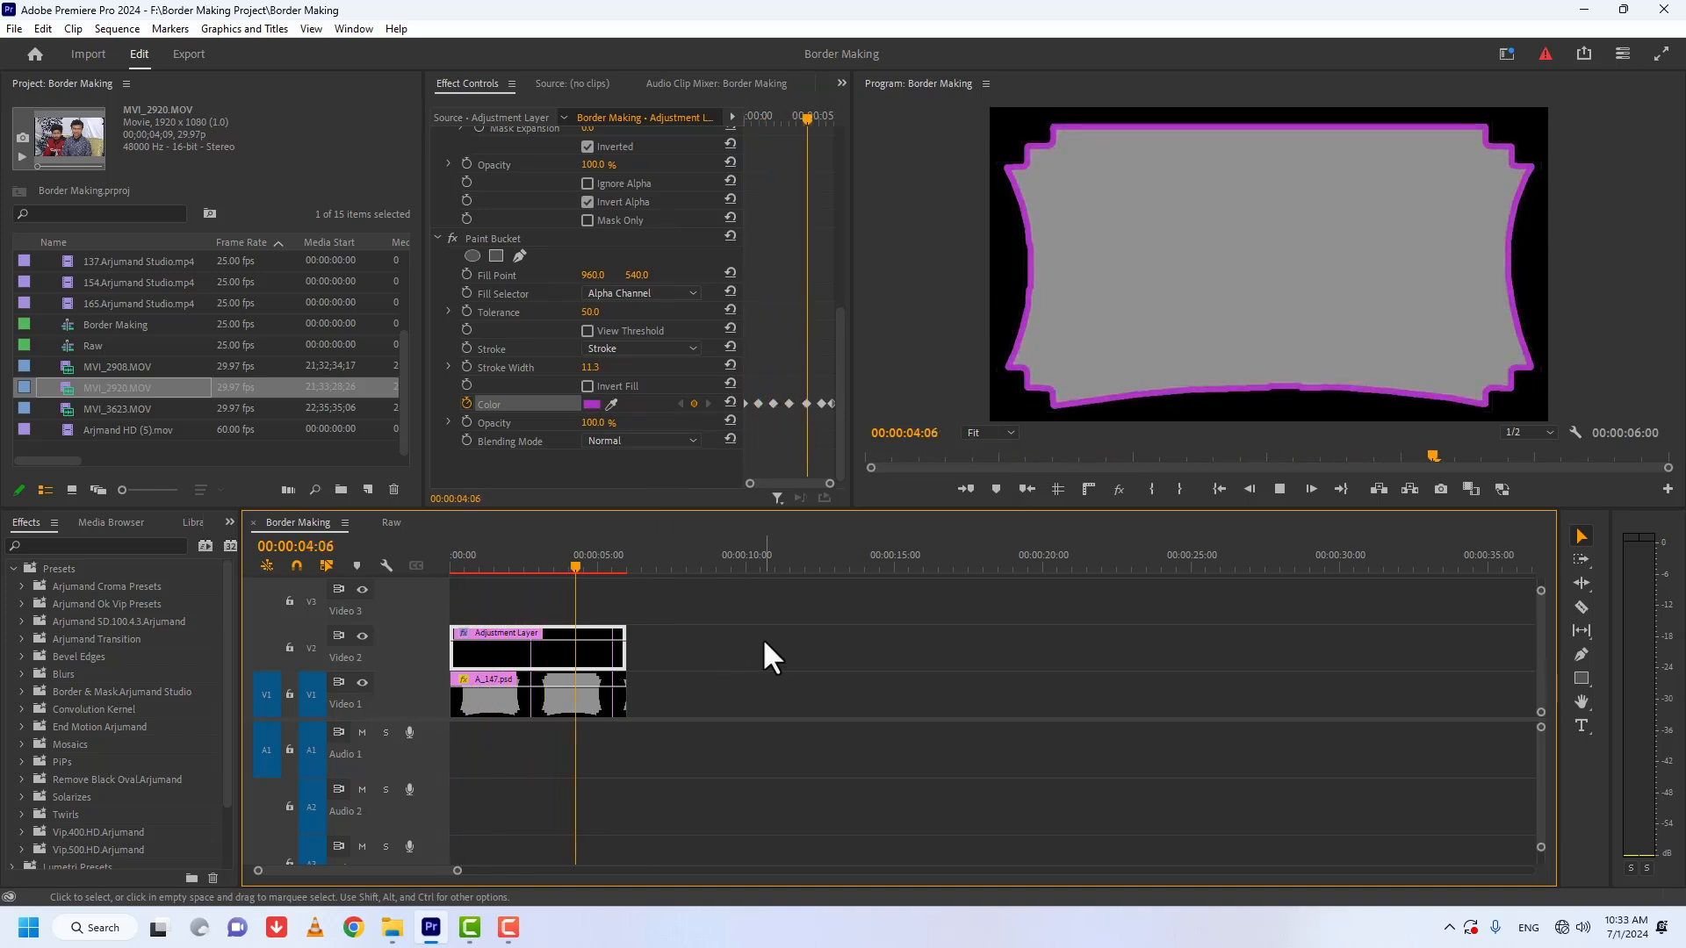
{"action": "key", "text": "space"}
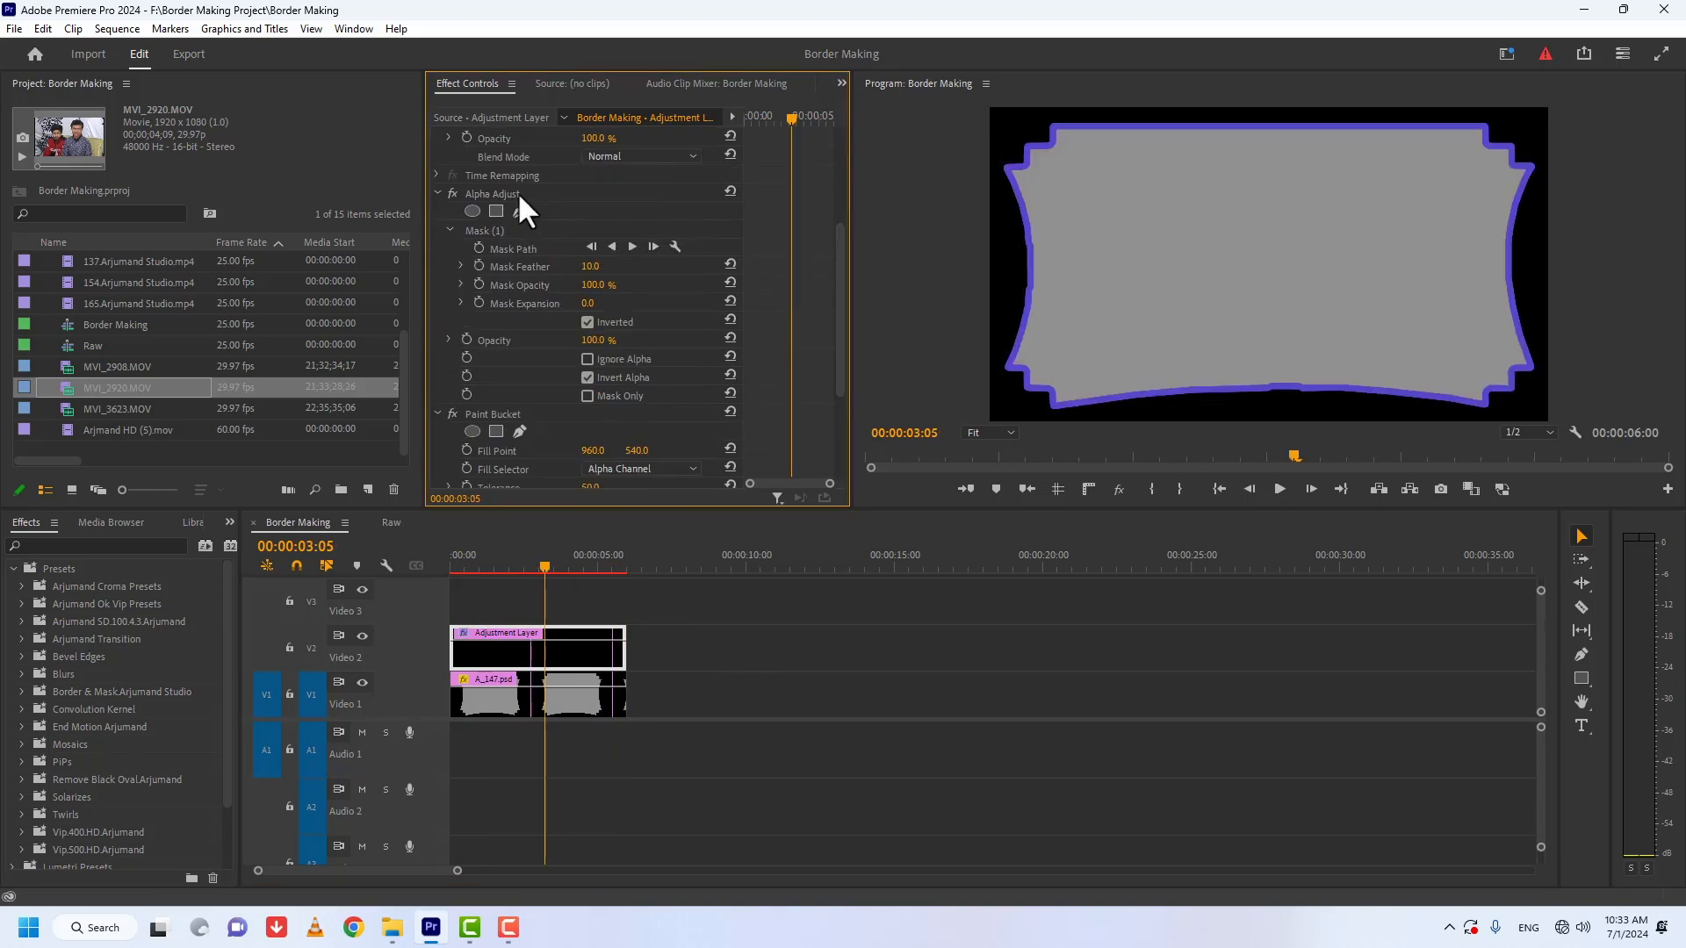
Step: Save the adjustment layer's Alpha Adjust and Paint Bucket effects together as an effect preset named Border Arjumand
{"action": "left_click", "coordinate": [510, 195]}
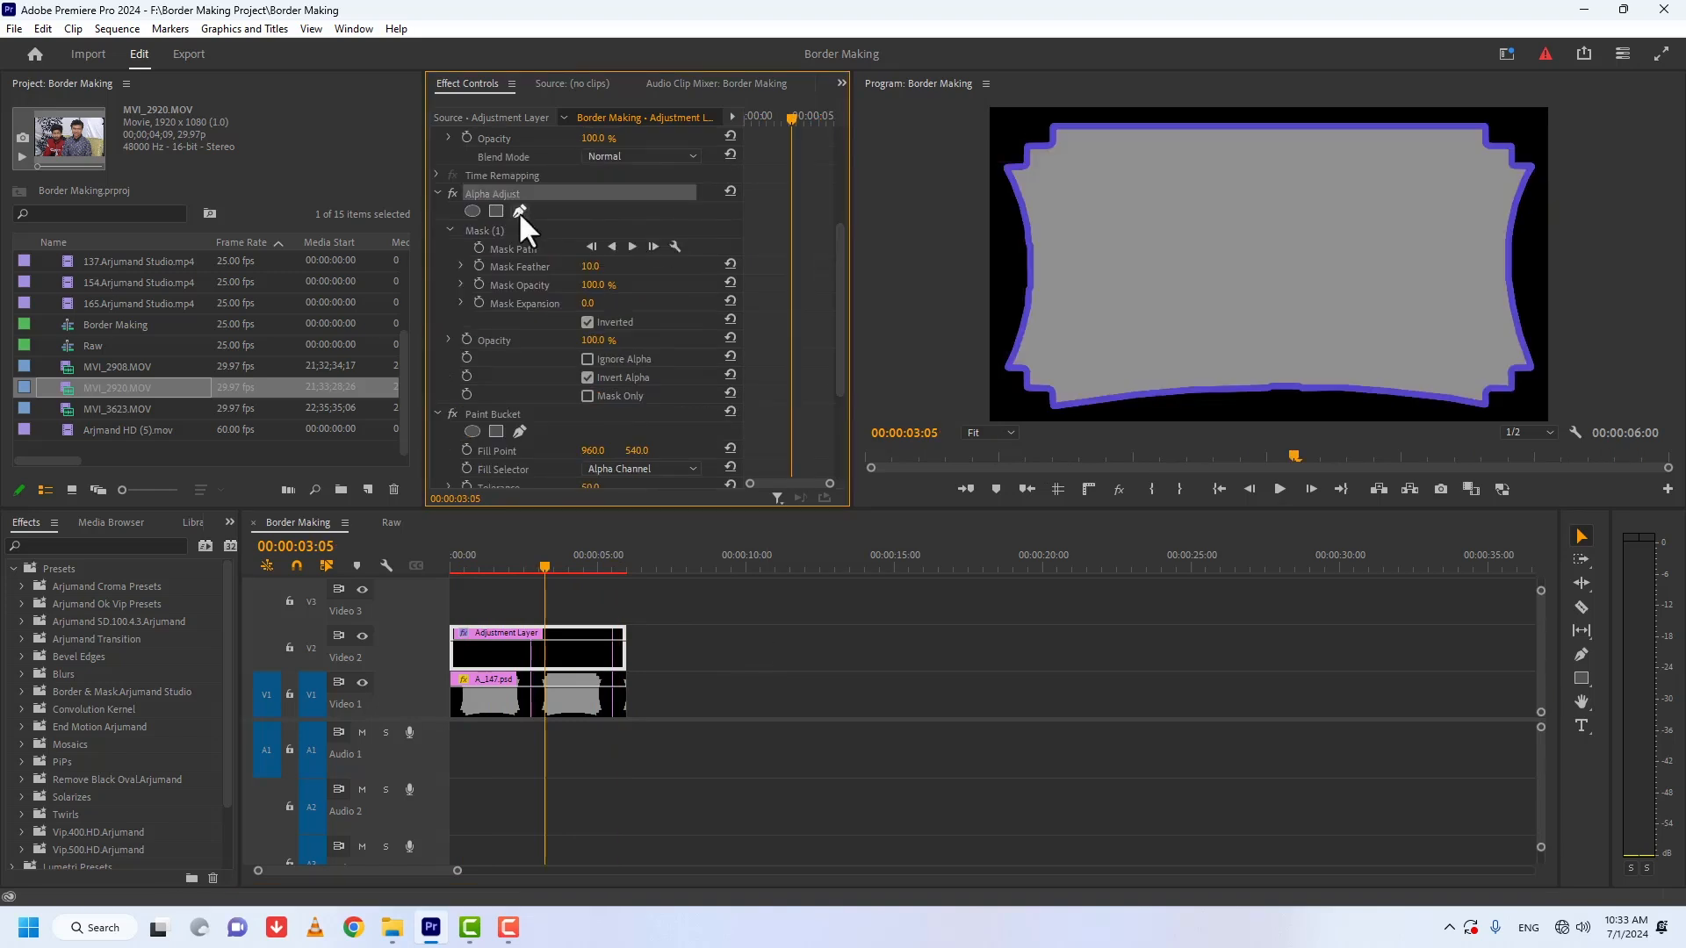
{"action": "left_click", "coordinate": [507, 416]}
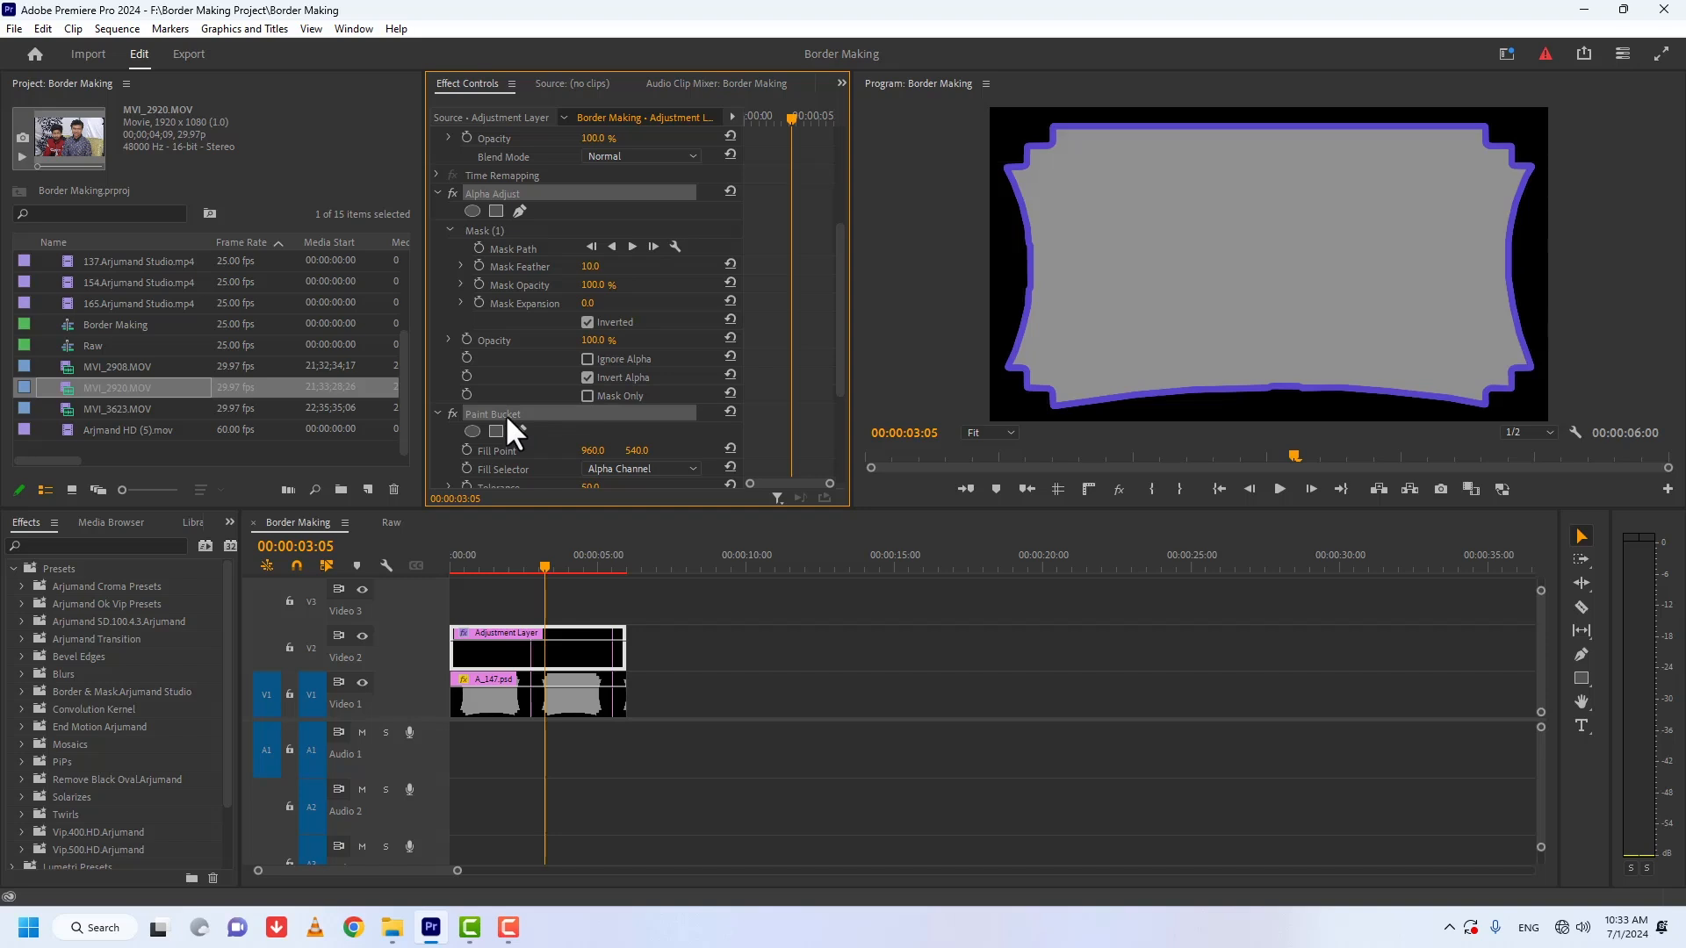
{"action": "right_click", "coordinate": [506, 416]}
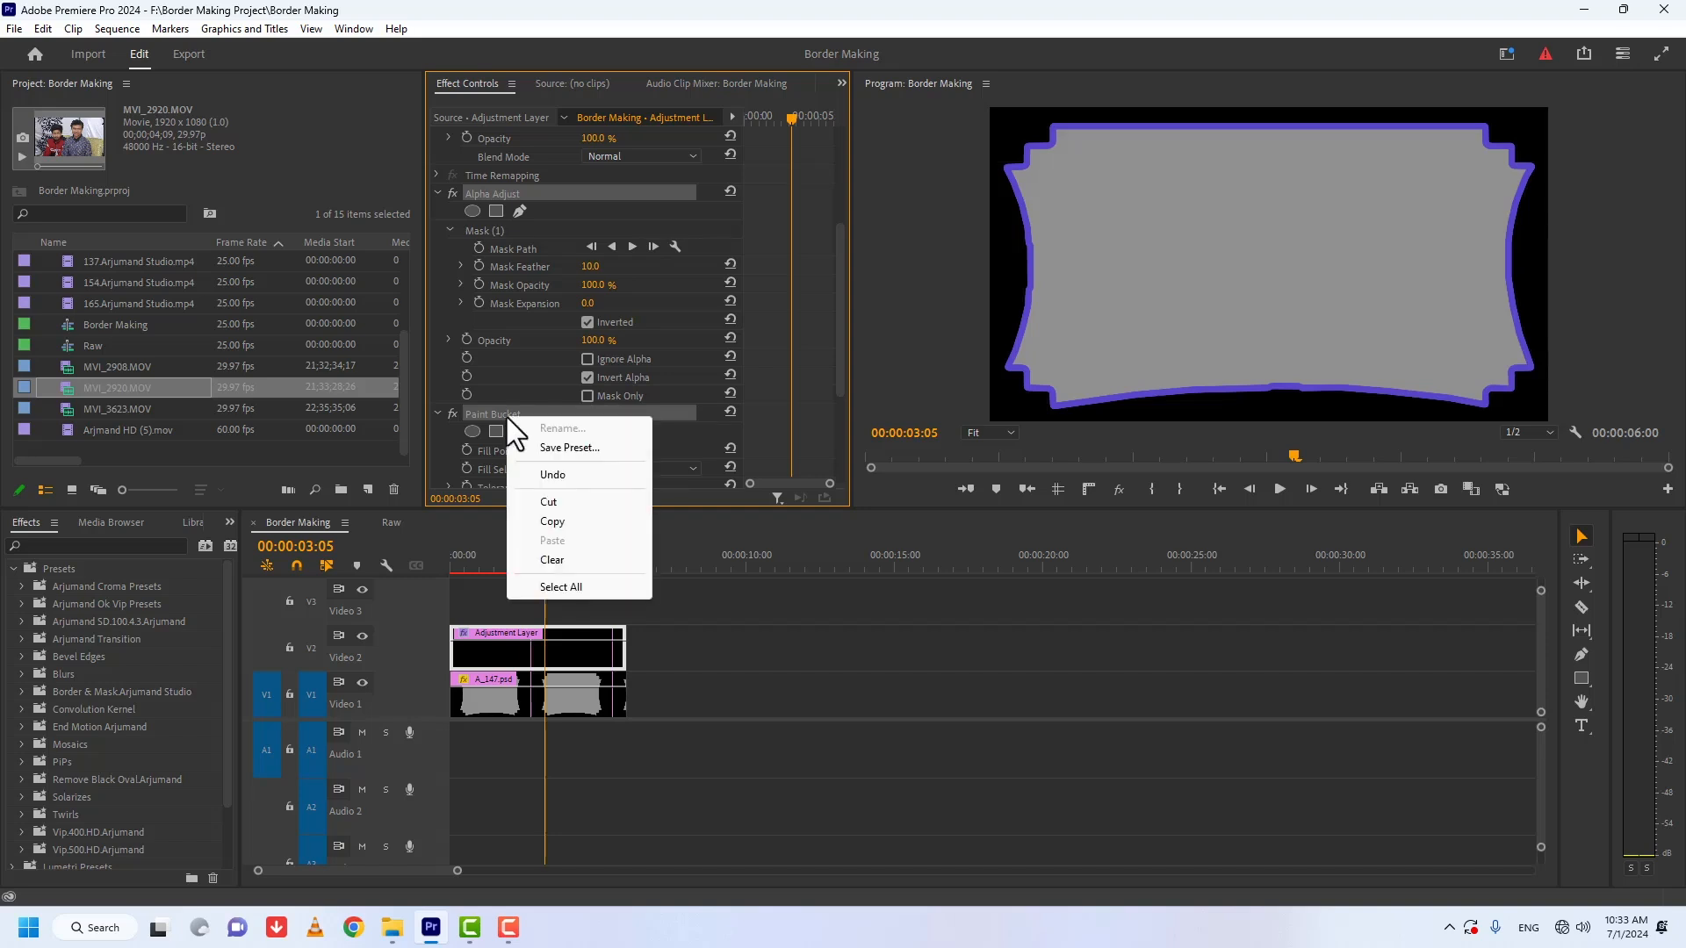
{"action": "left_click", "coordinate": [545, 447]}
{"action": "type", "text": "Borde"}
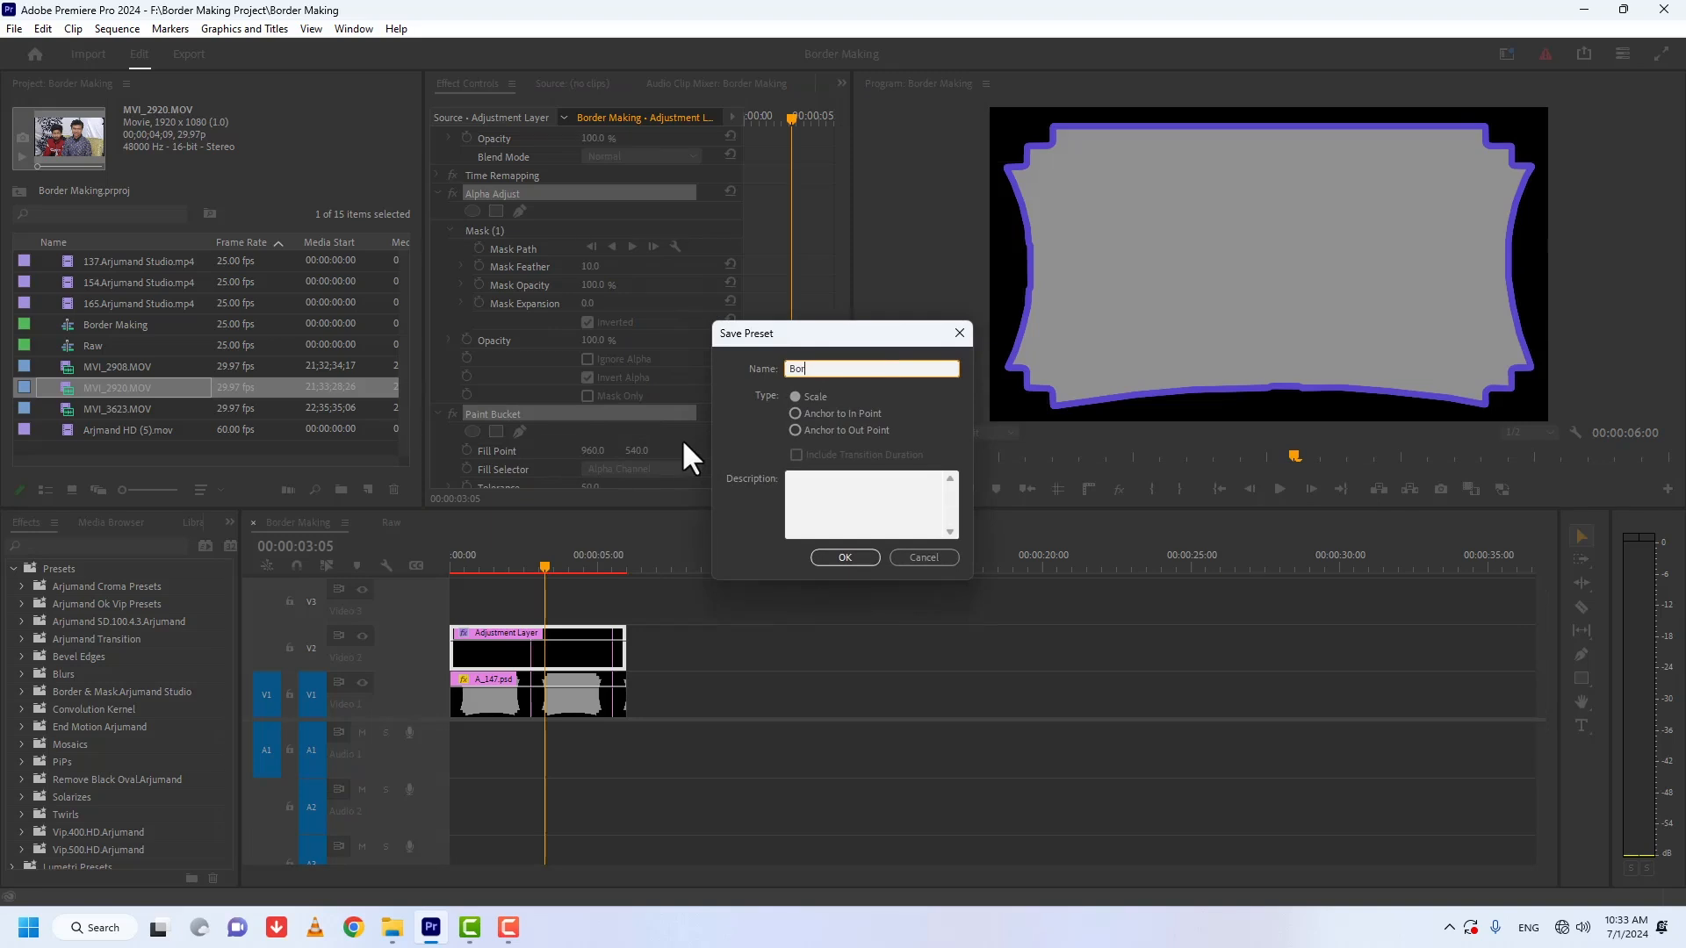
{"action": "type", "text": "r Arjumand"}
{"action": "key", "text": "Return"}
Step: Place MVI_2920.MOV on Video 1 at about 10 seconds and apply the Border Arjumand preset to it
{"action": "left_click_drag", "start_coordinate": [119, 392], "coordinate": [769, 702]}
{"action": "left_click", "coordinate": [784, 561]}
{"action": "left_click_drag", "start_coordinate": [89, 585], "coordinate": [791, 693]}
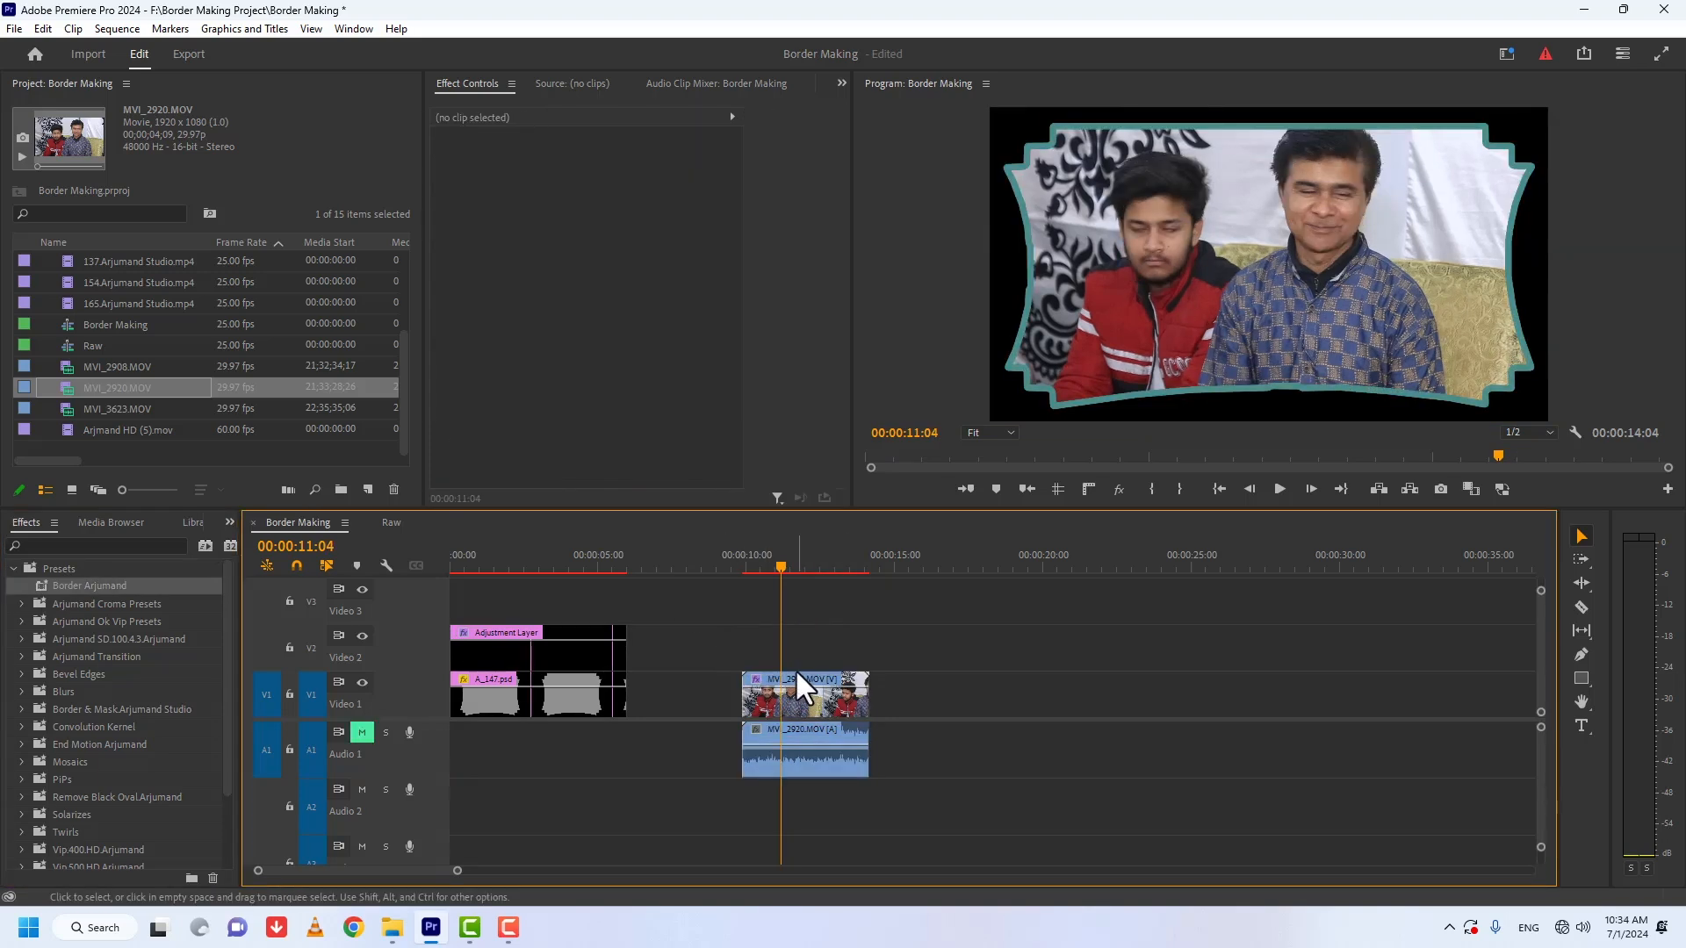
Step: Raise the bordered MVI_2920.MOV clip to Video 2 and place 152.Arjumand Studio.mp4 beneath it on Video 1
{"action": "left_click", "coordinate": [804, 673]}
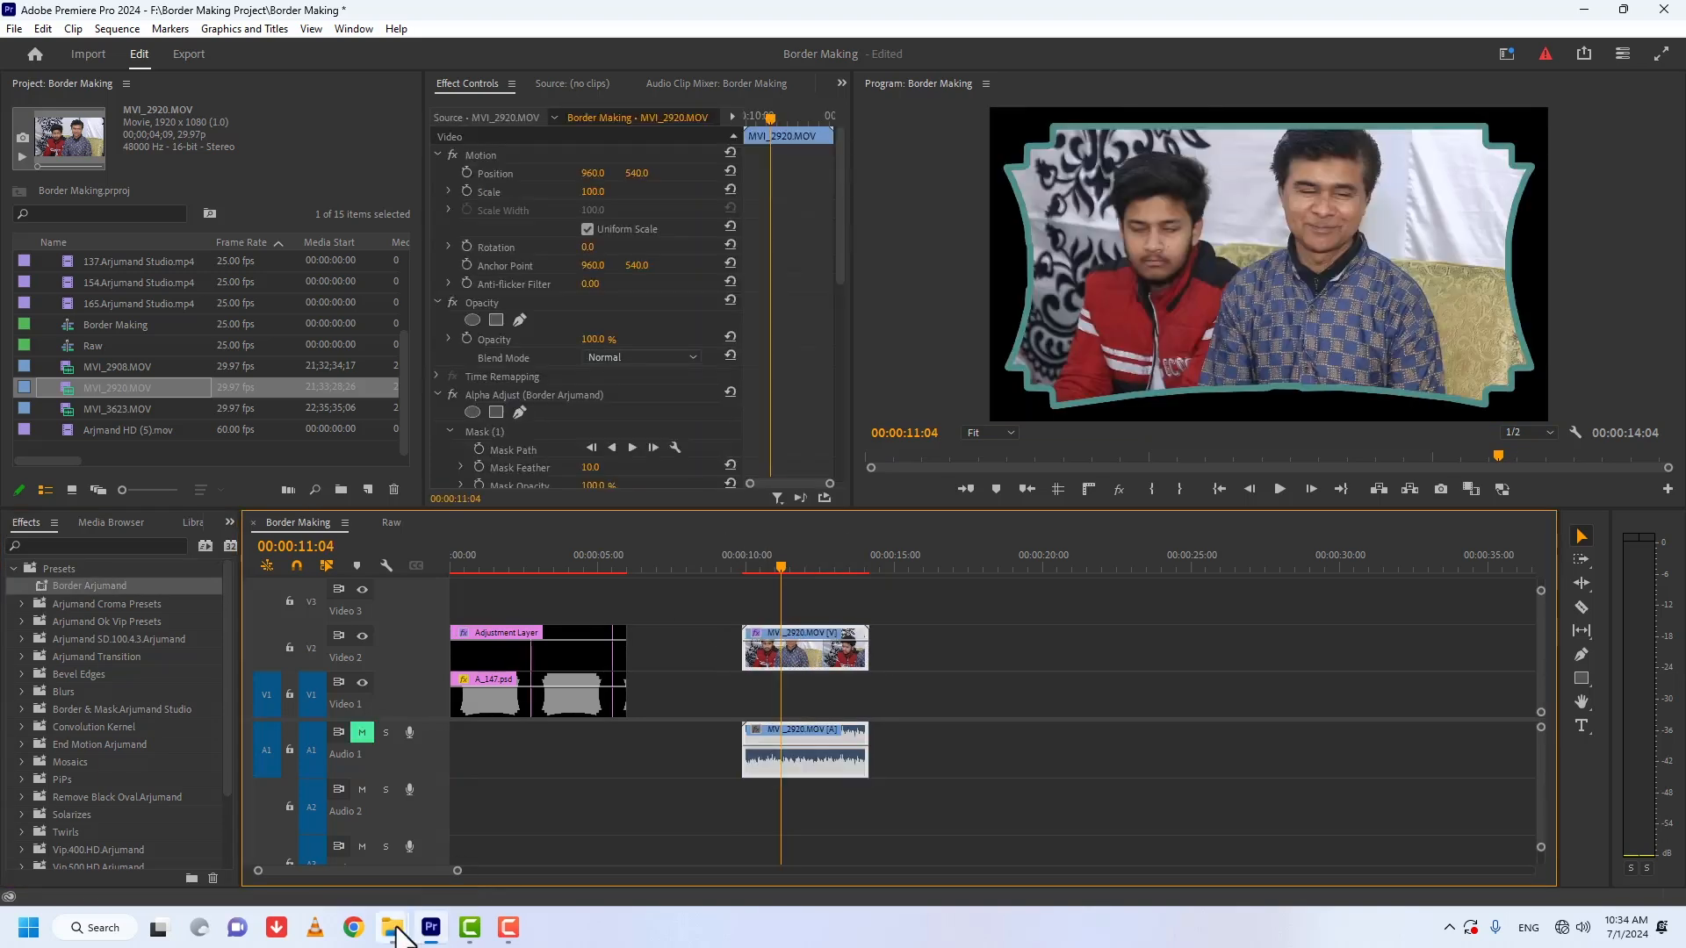
{"action": "left_click", "coordinate": [391, 928]}
{"action": "left_click_drag", "start_coordinate": [522, 632], "coordinate": [703, 688]}
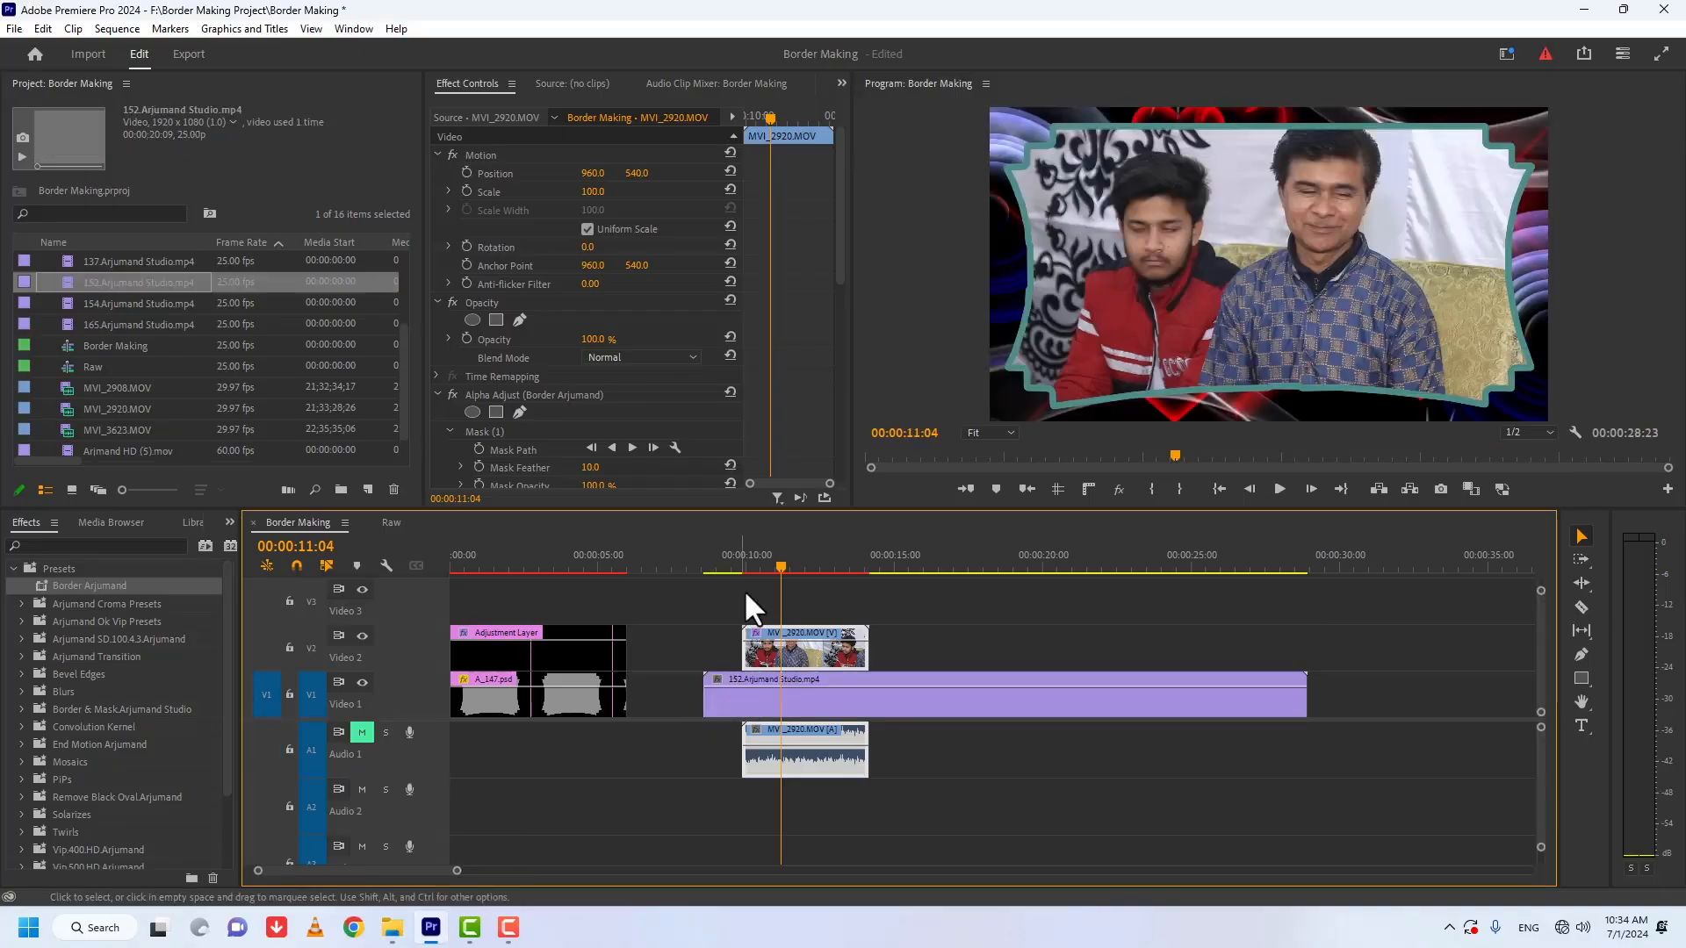
Step: Play the bordered clip from near its start to preview the color-changing border over the background
{"action": "left_click", "coordinate": [749, 566]}
{"action": "key", "text": "space"}
{"action": "key", "text": "space"}
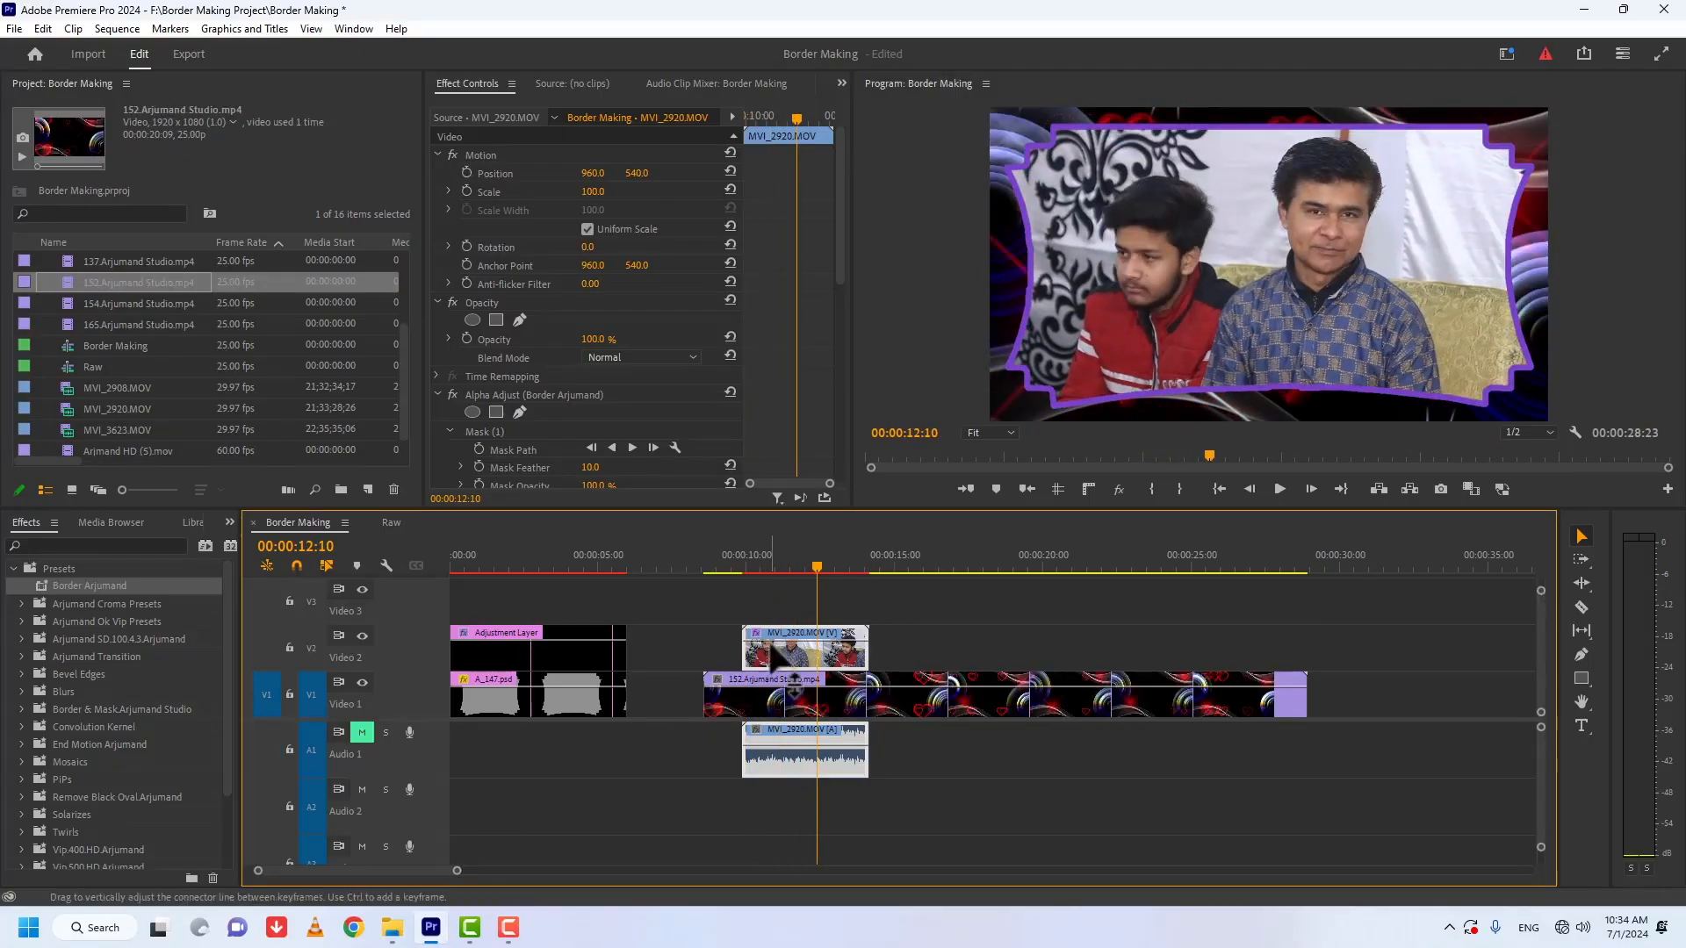
Step: Set the Paint Bucket Stroke Width on MVI_2920.MOV to 24.0 for a thicker border
{"action": "left_click_drag", "start_coordinate": [840, 219], "coordinate": [840, 386]}
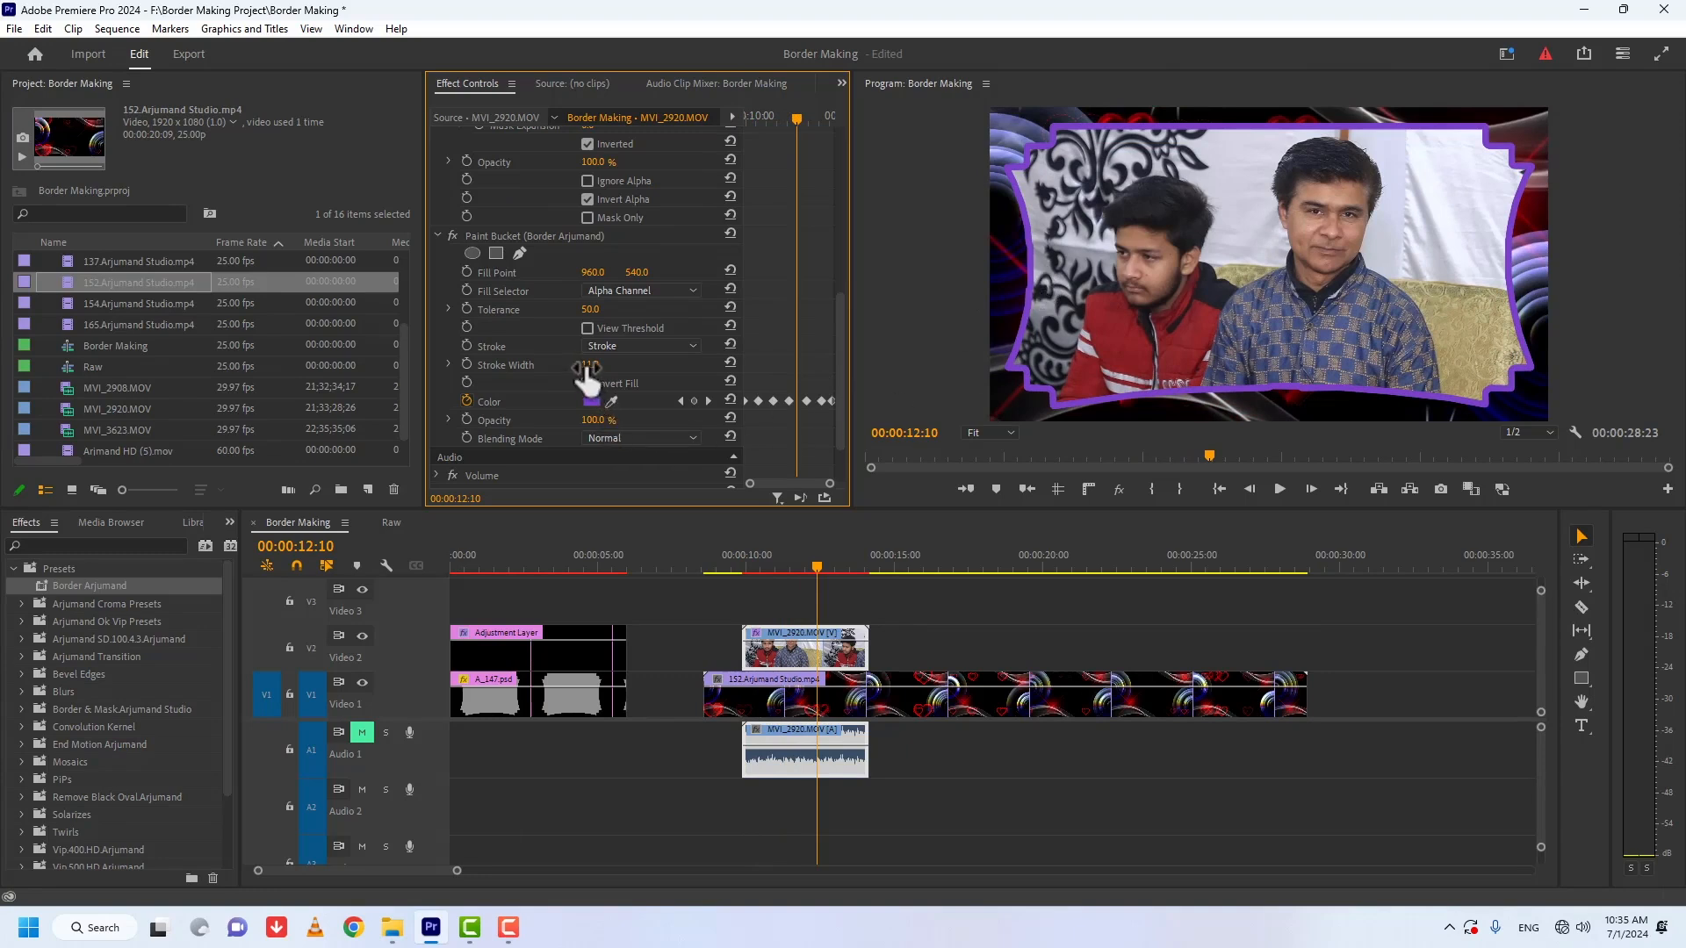
{"action": "left_click_drag", "start_coordinate": [586, 367], "coordinate": [631, 429]}
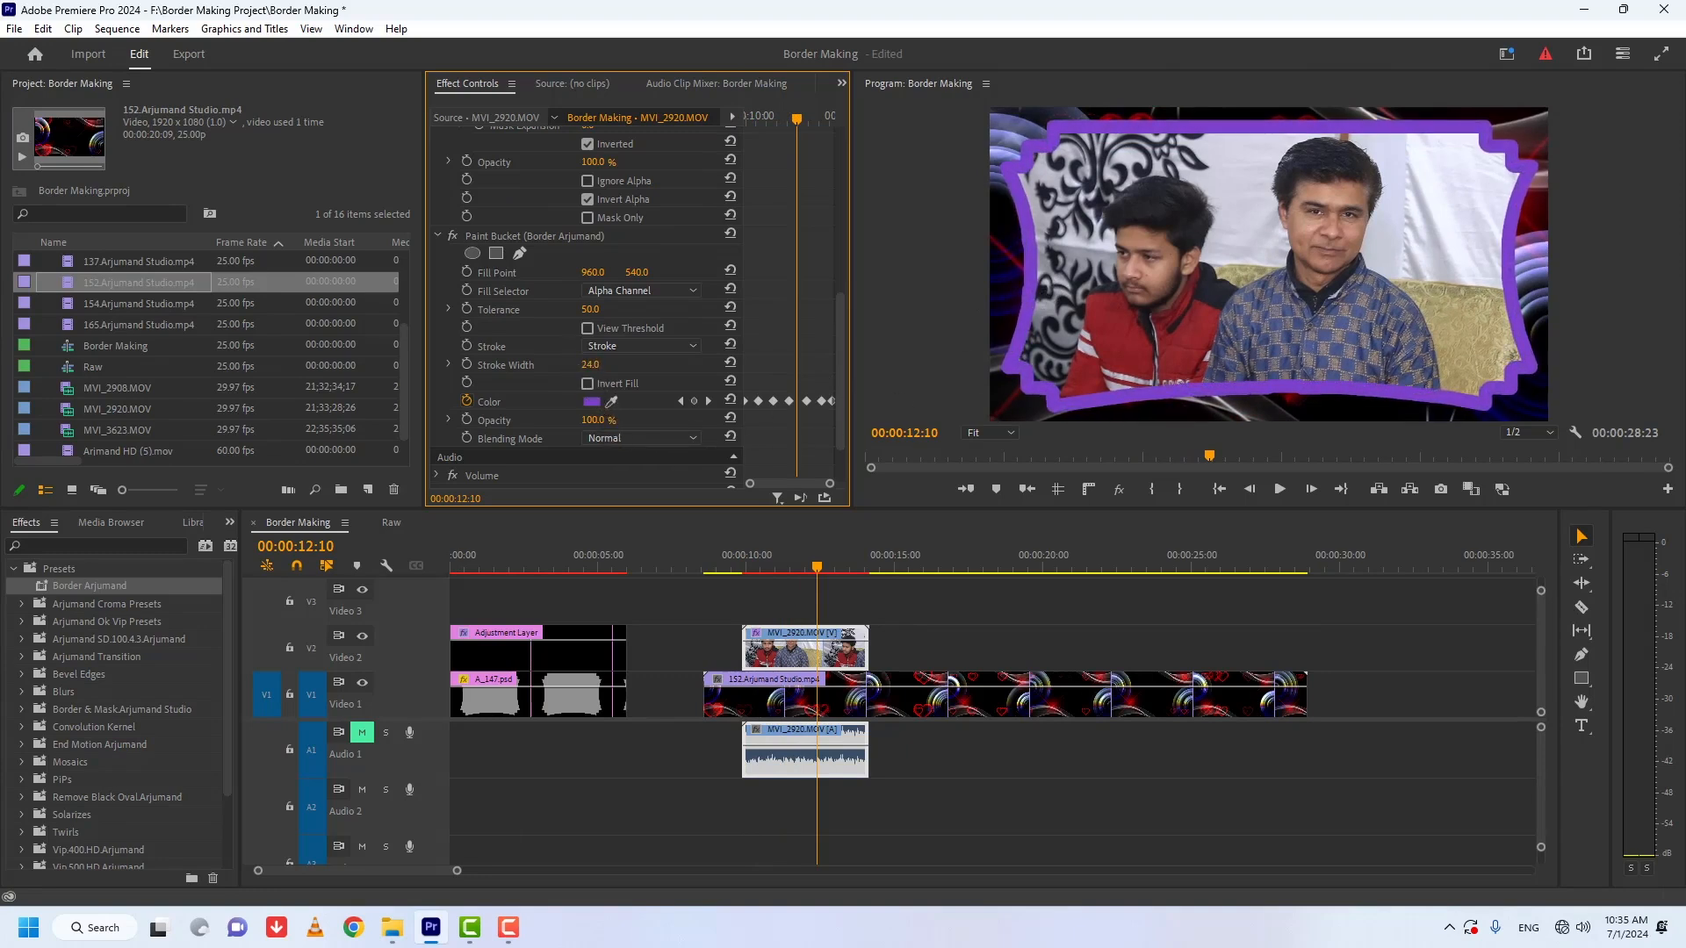
{"action": "left_click_drag", "start_coordinate": [840, 316], "coordinate": [841, 356]}
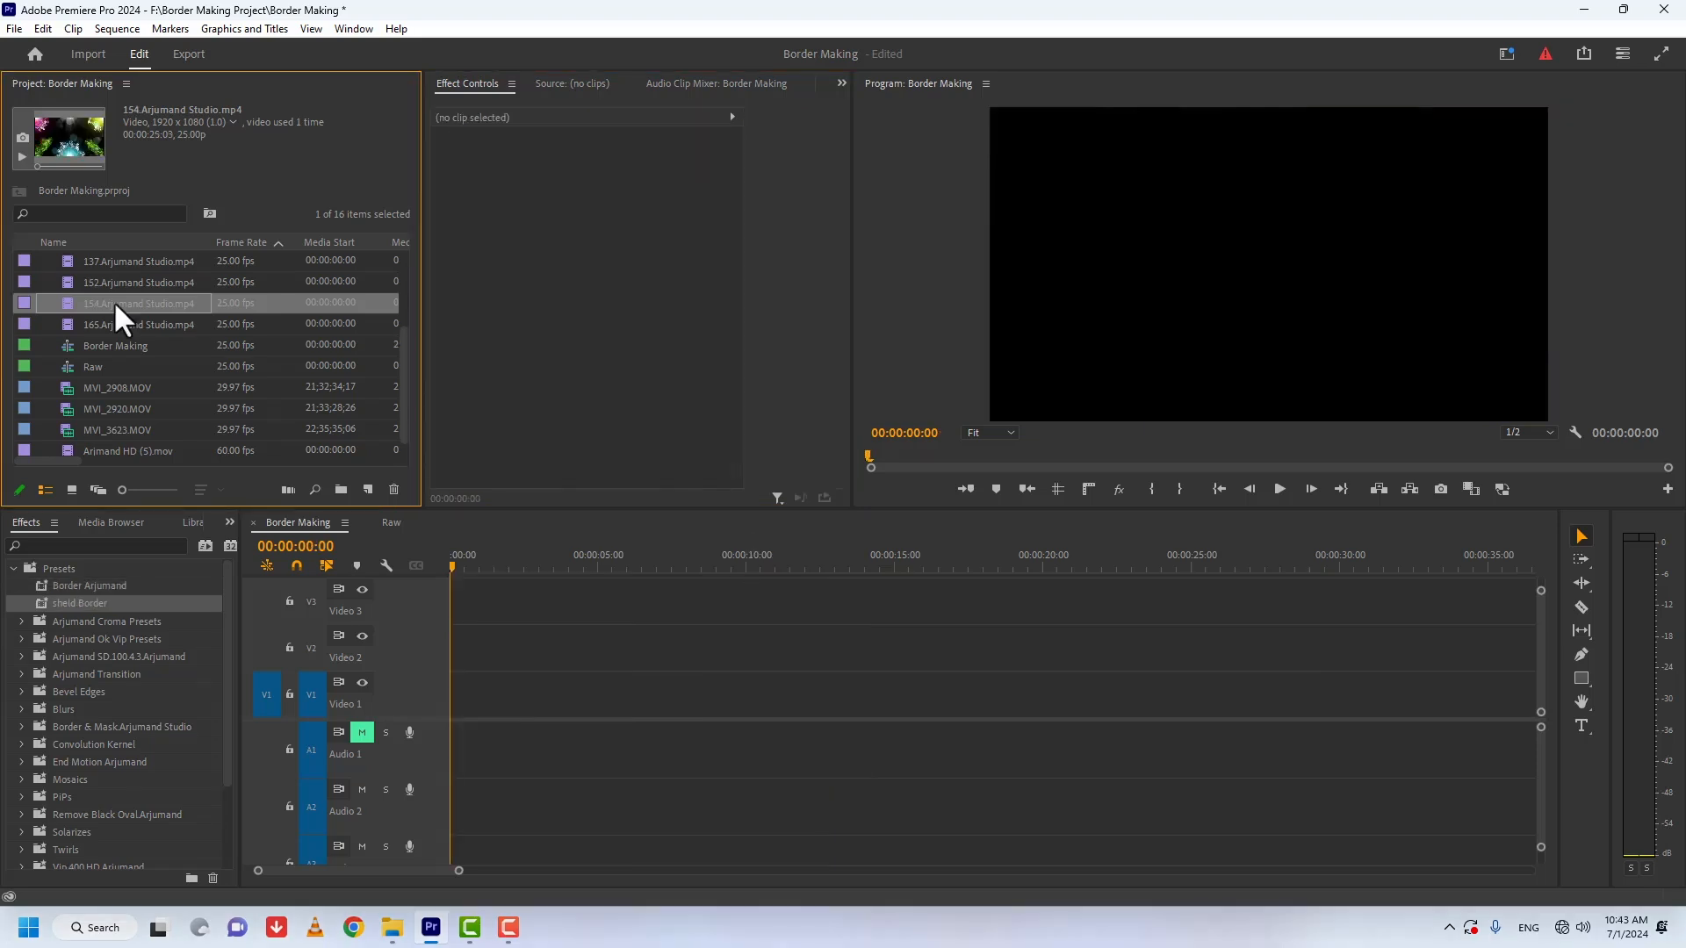
Step: Place 154.Arjumand Studio.mp4 on Video 2 above the video clips, starting at 00:00:00:00
{"action": "left_click_drag", "start_coordinate": [123, 320], "coordinate": [513, 587]}
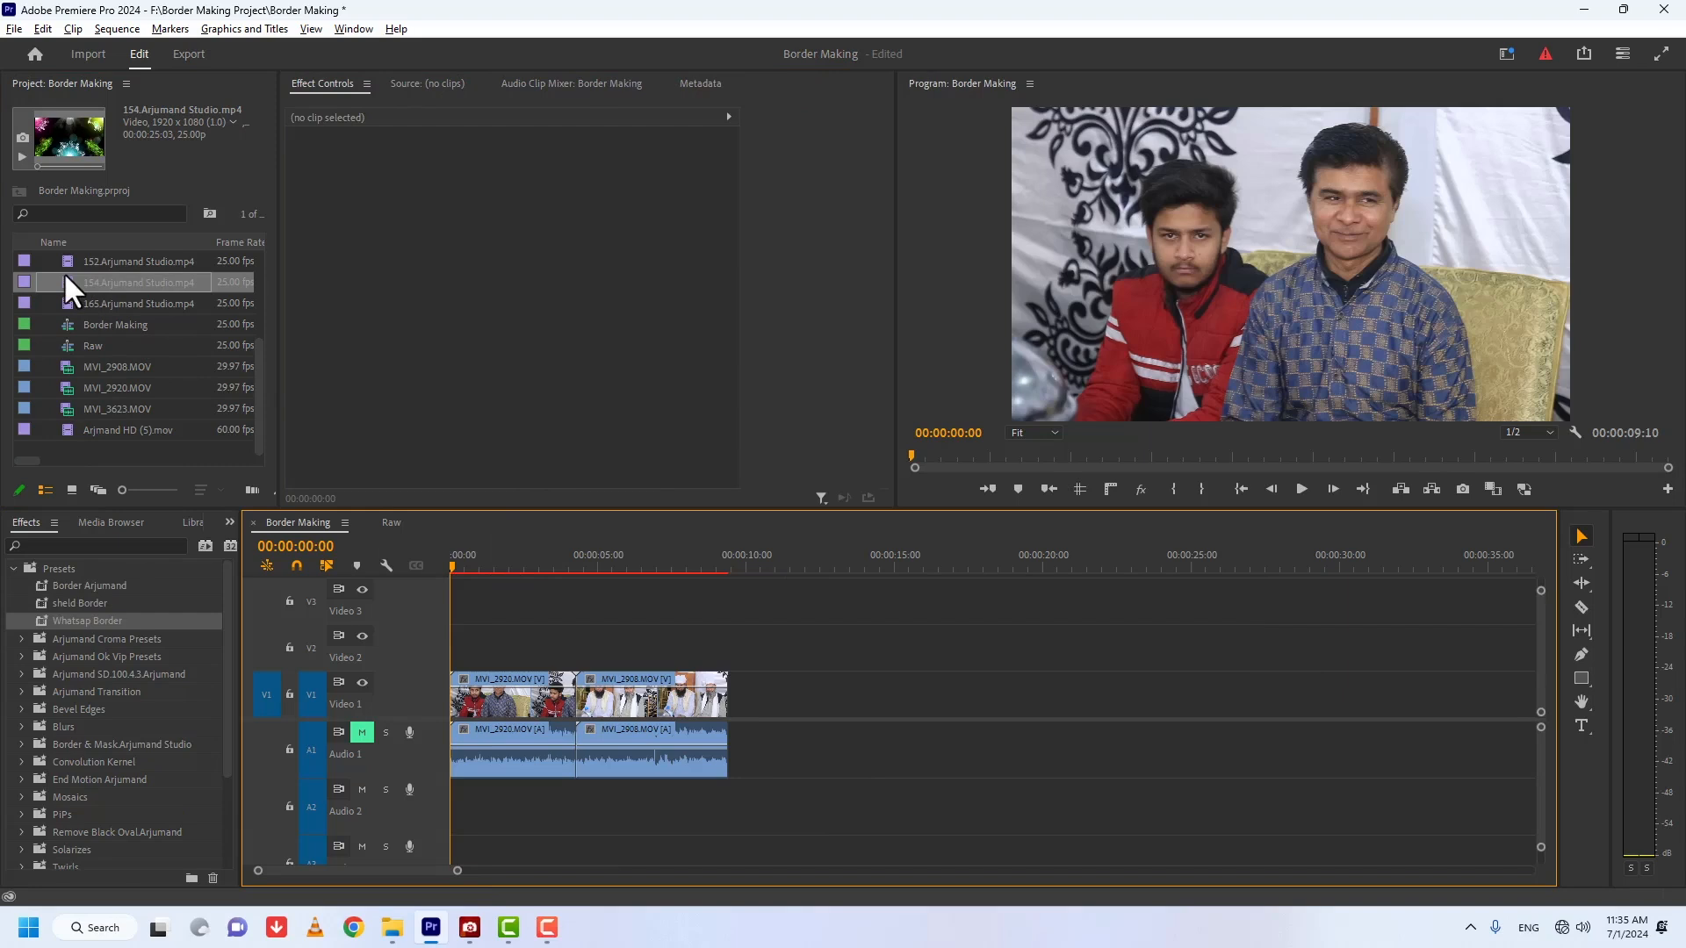
{"action": "left_click_drag", "start_coordinate": [65, 275], "coordinate": [450, 654]}
{"action": "left_click", "coordinate": [486, 560]}
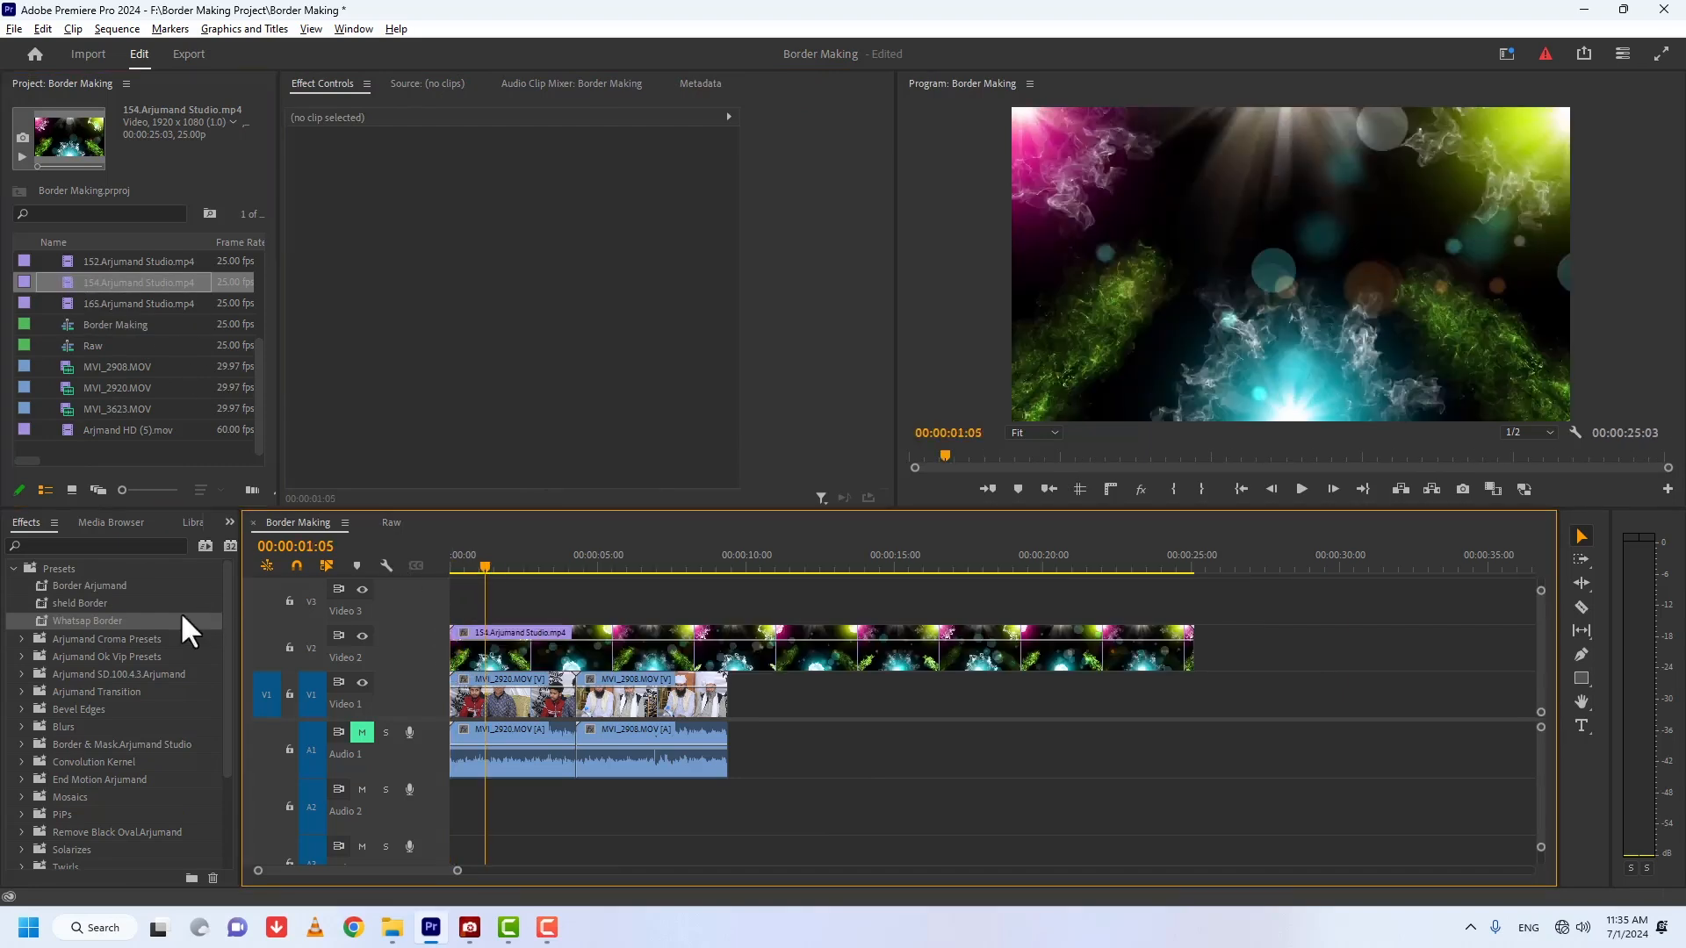
Step: Apply the Border Arjumand preset to 154.Arjumand Studio.mp4 and turn off its Alpha Adjust mask inversion
{"action": "left_click_drag", "start_coordinate": [81, 586], "coordinate": [509, 650]}
{"action": "left_click_drag", "start_coordinate": [882, 250], "coordinate": [890, 377]}
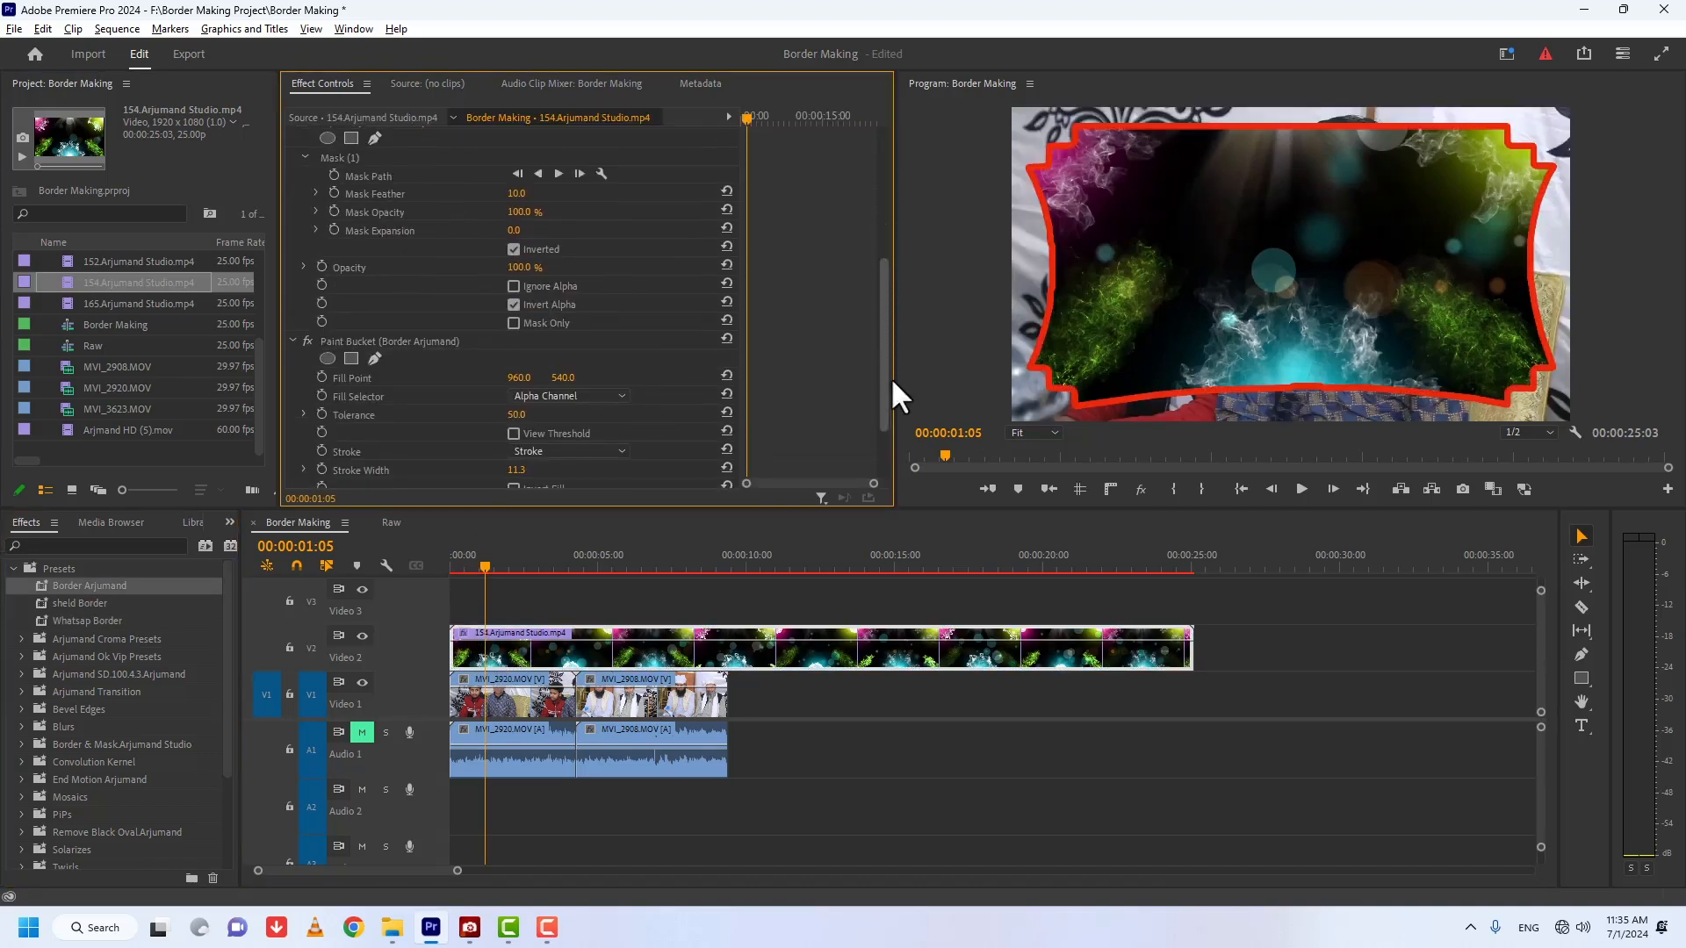
{"action": "left_click", "coordinate": [514, 250]}
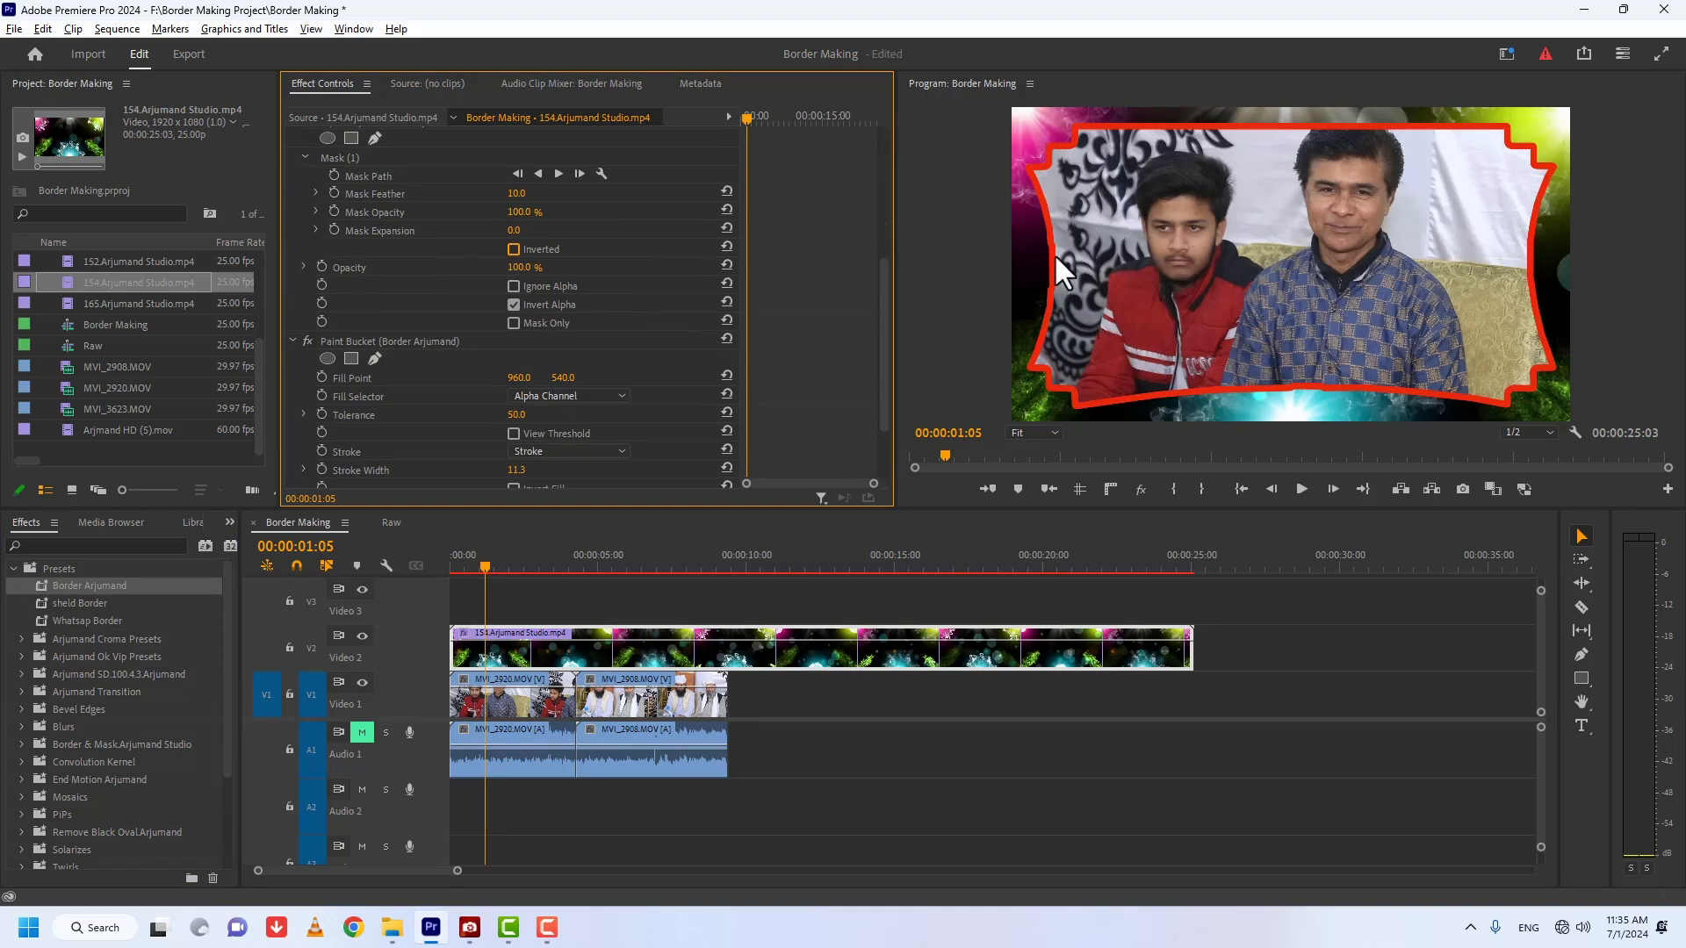
Step: Remove the Paint Bucket effect from 154.Arjumand Studio.mp4, leaving only the masked Alpha Adjust
{"action": "left_click", "coordinate": [363, 341]}
{"action": "key", "text": "Delete"}
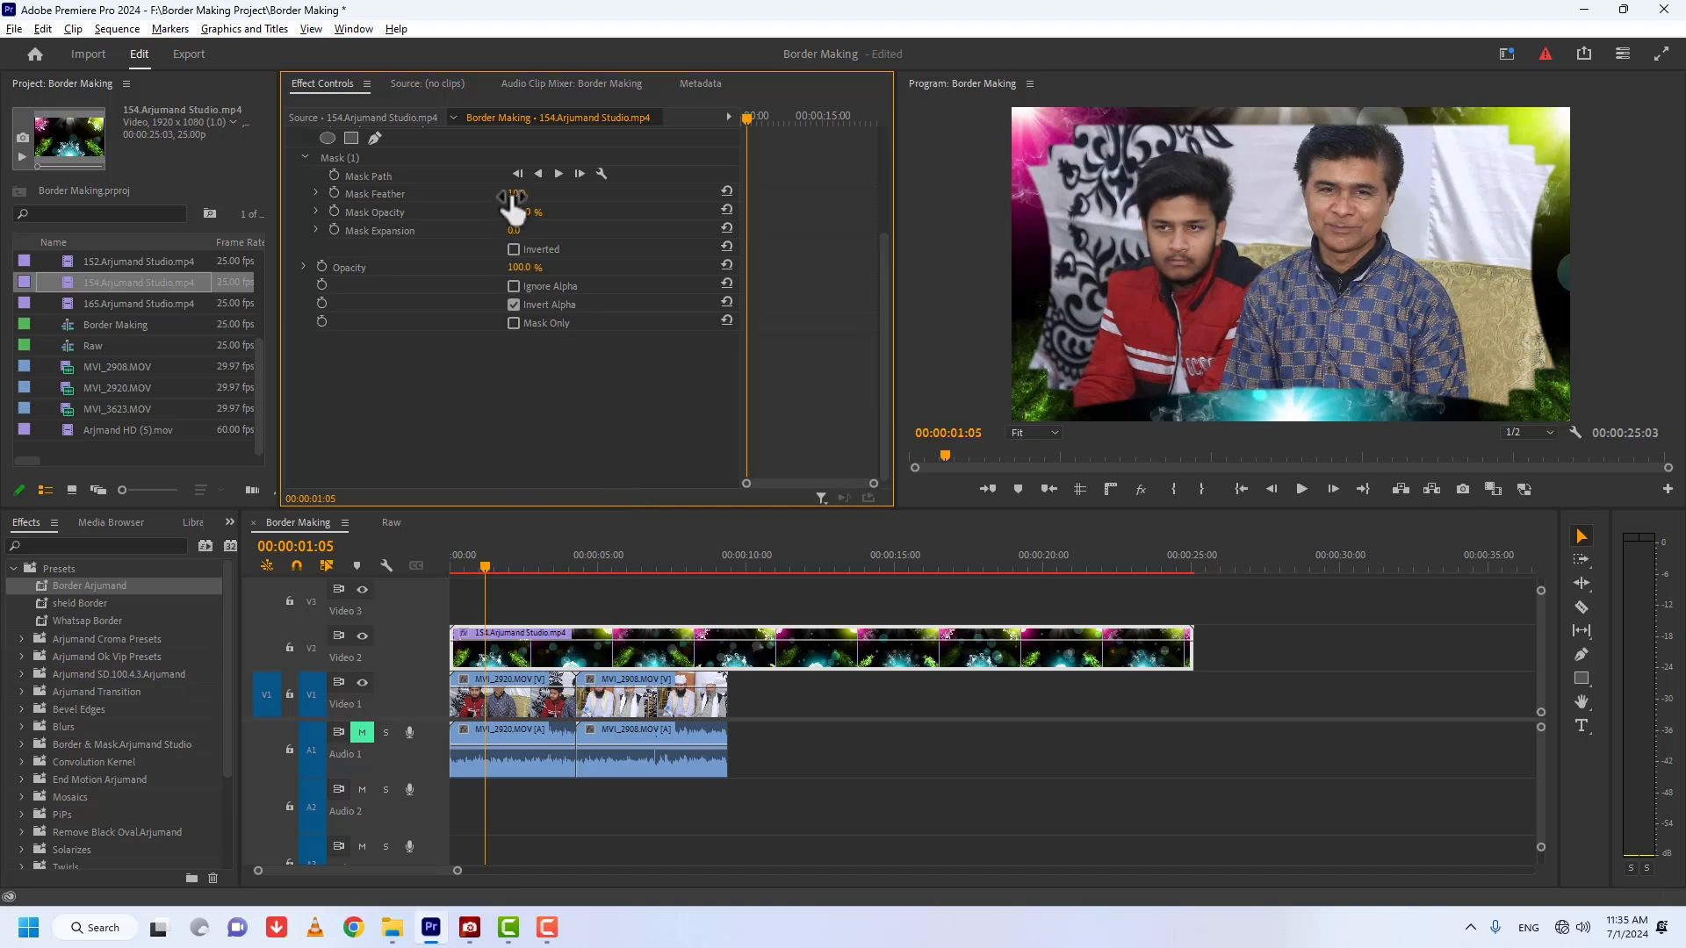
{"action": "key", "text": "space"}
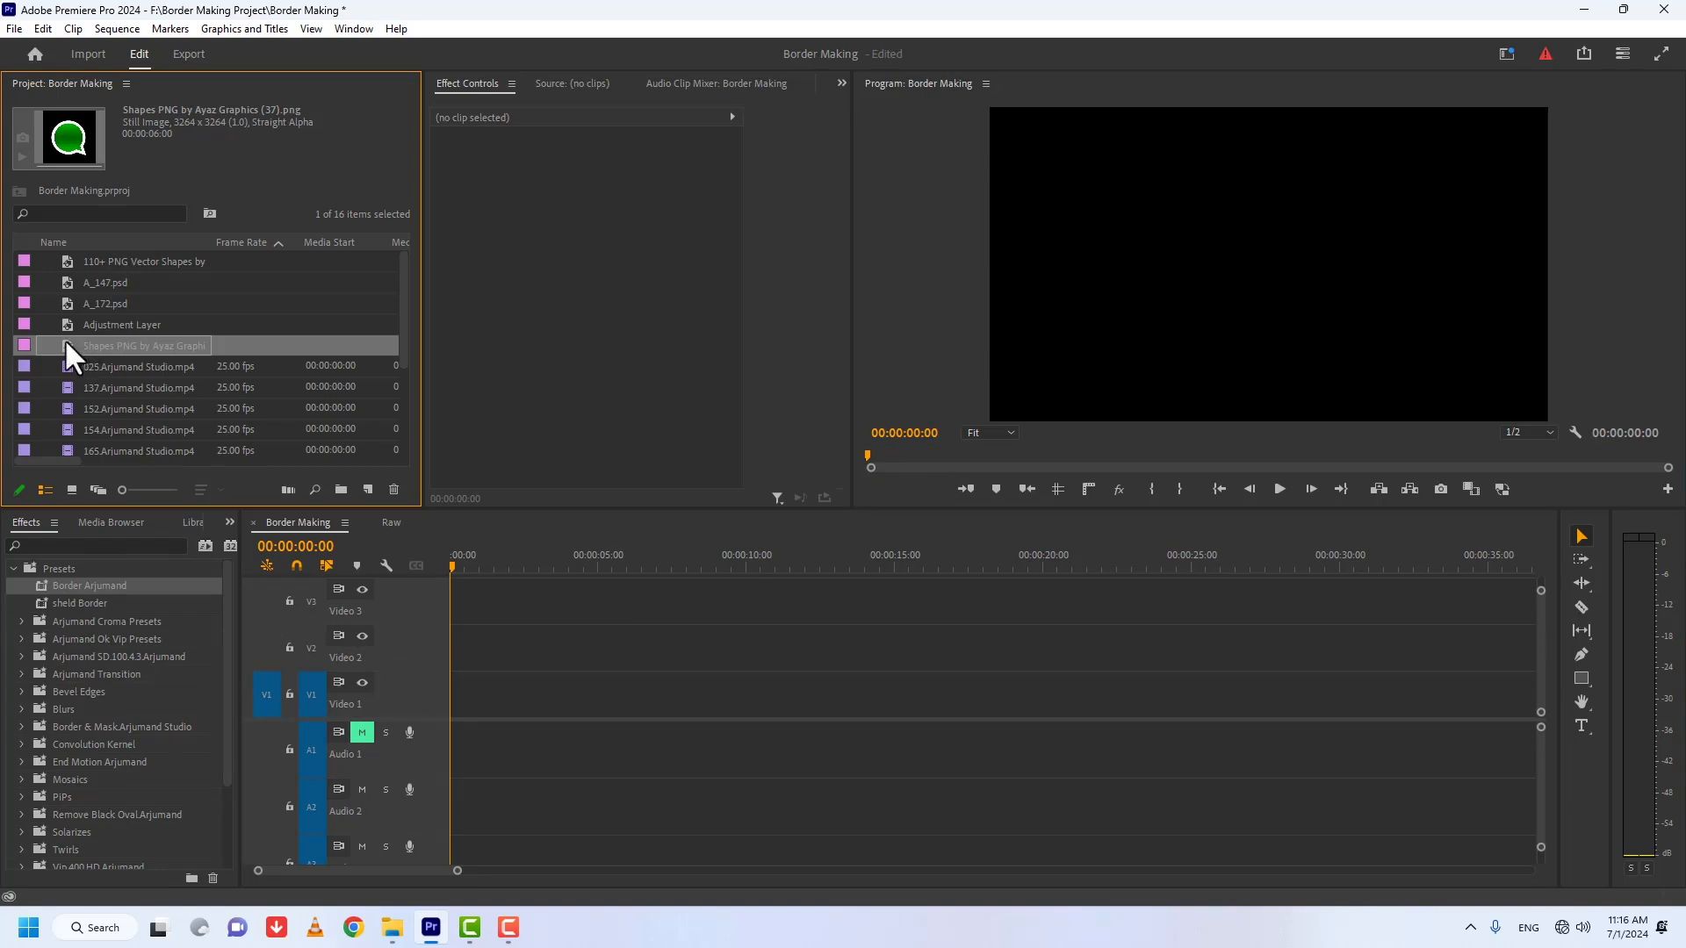
Step: Place the green chat-bubble PNG on Video 1 at scale 57.0 and the Adjustment Layer above it on Video 2
{"action": "left_click_drag", "start_coordinate": [65, 339], "coordinate": [477, 668]}
{"action": "left_click_drag", "start_coordinate": [590, 192], "coordinate": [601, 191]}
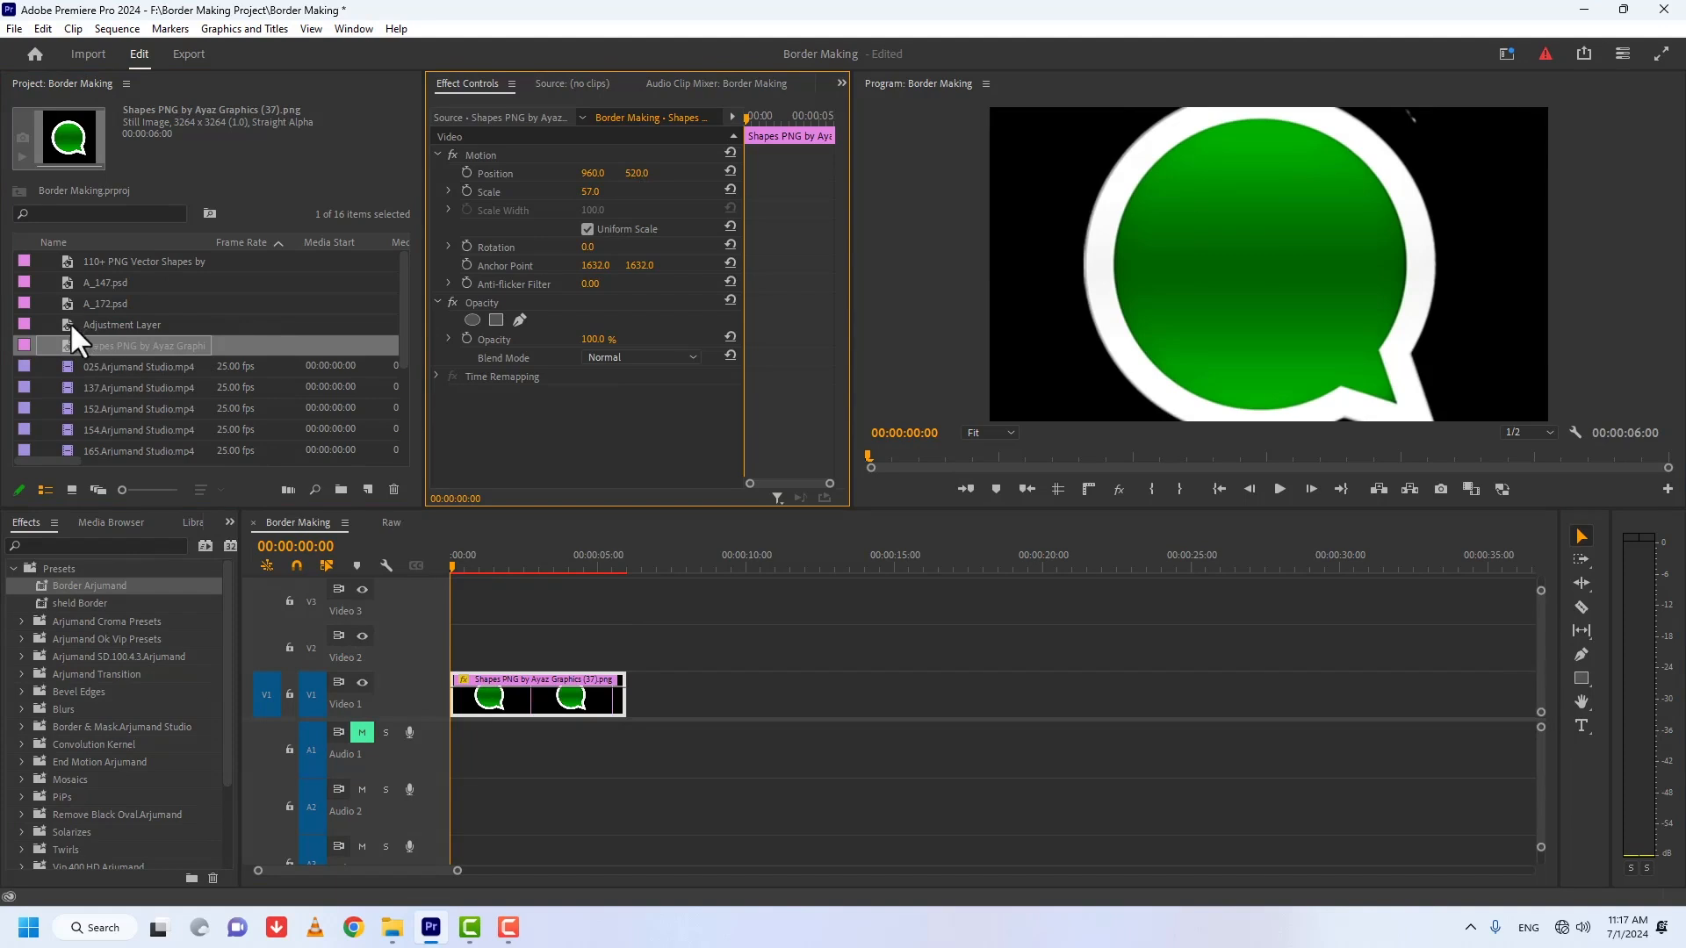
{"action": "left_click_drag", "start_coordinate": [61, 323], "coordinate": [415, 636]}
{"action": "left_click", "coordinate": [478, 561]}
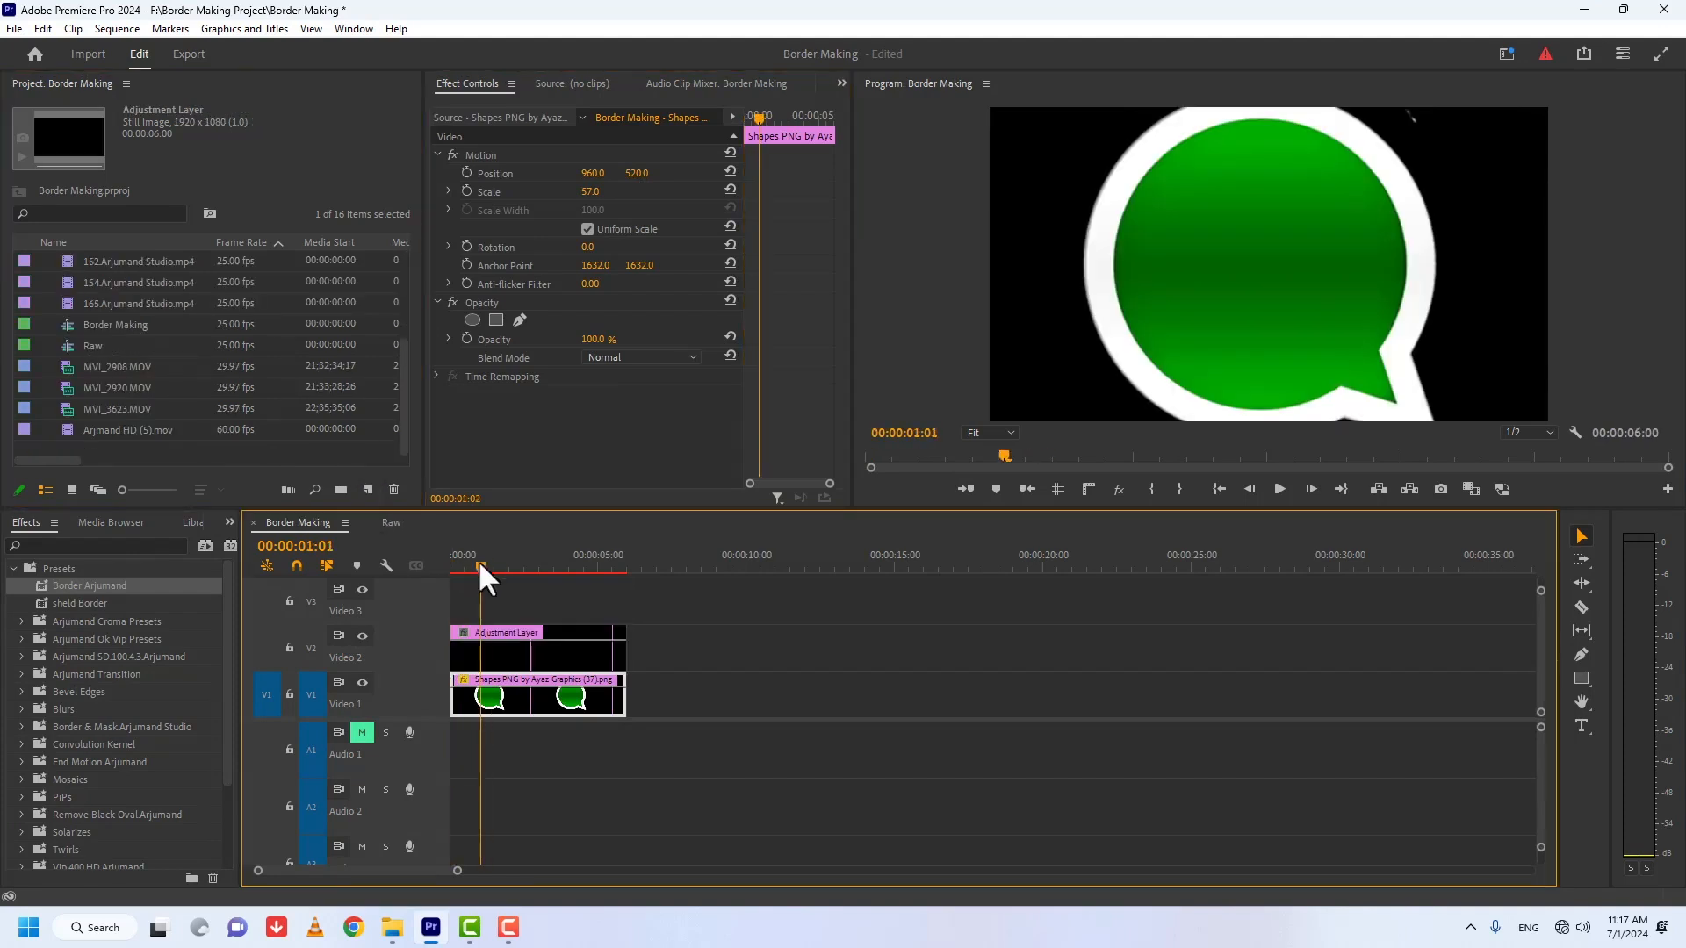
{"action": "left_click_drag", "start_coordinate": [478, 560], "coordinate": [450, 558]}
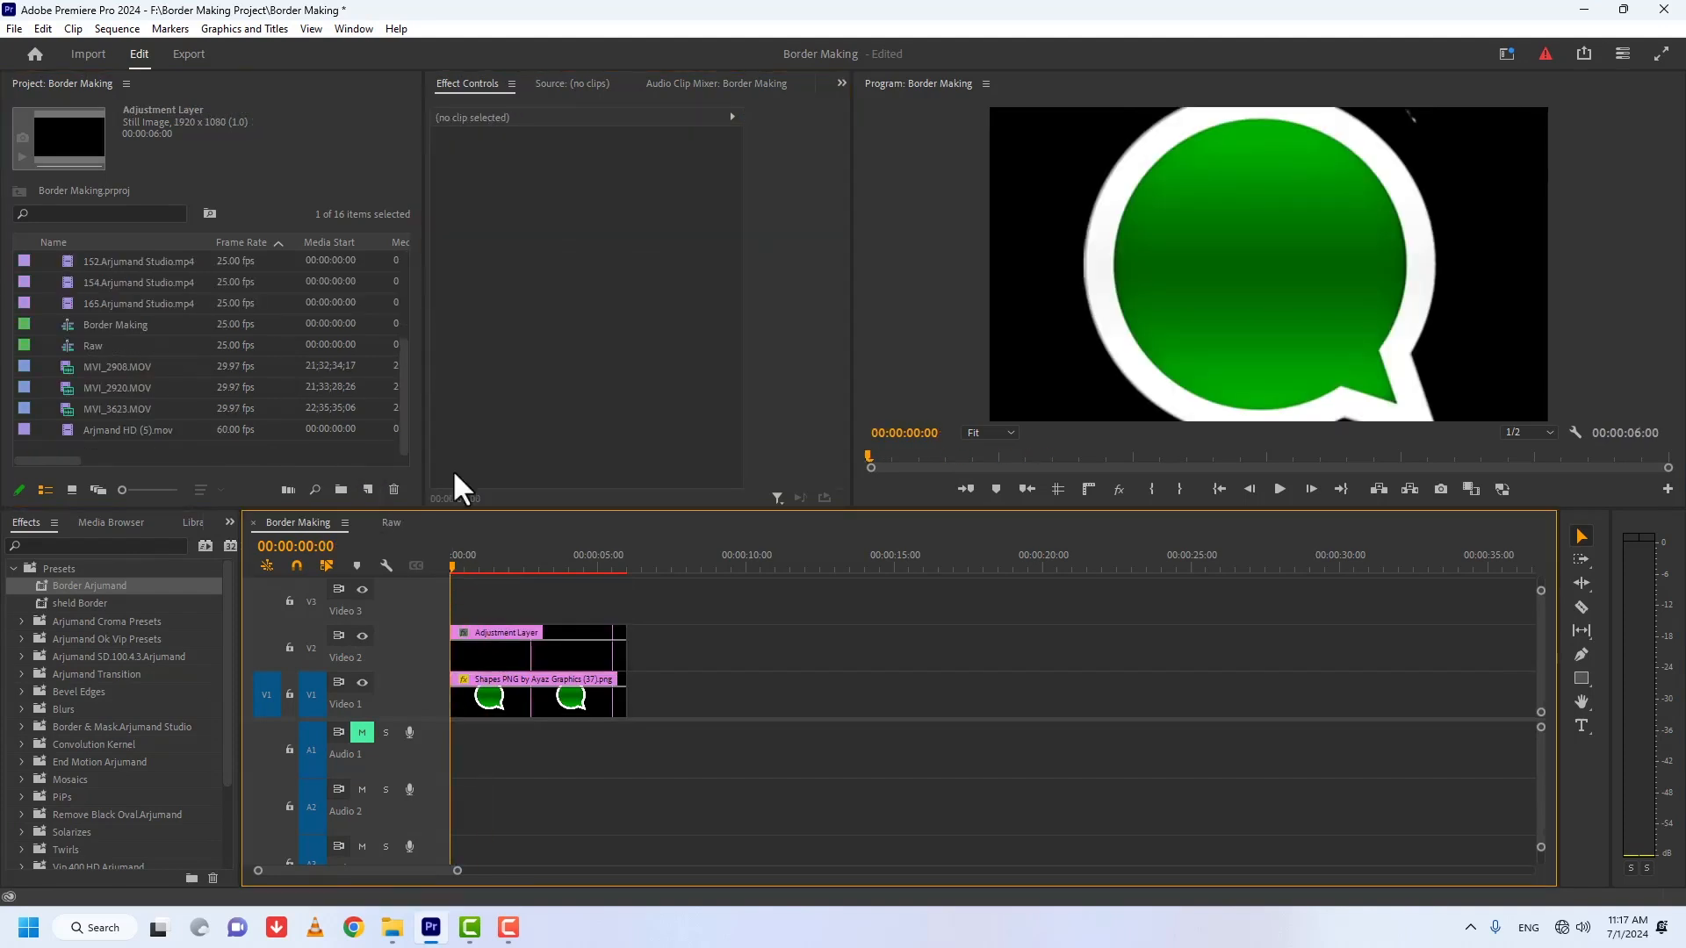
Step: Find the Alpha Adjust effect and apply it to the adjustment layer
{"action": "left_click", "coordinate": [112, 537]}
{"action": "type", "text": "alpha ad"}
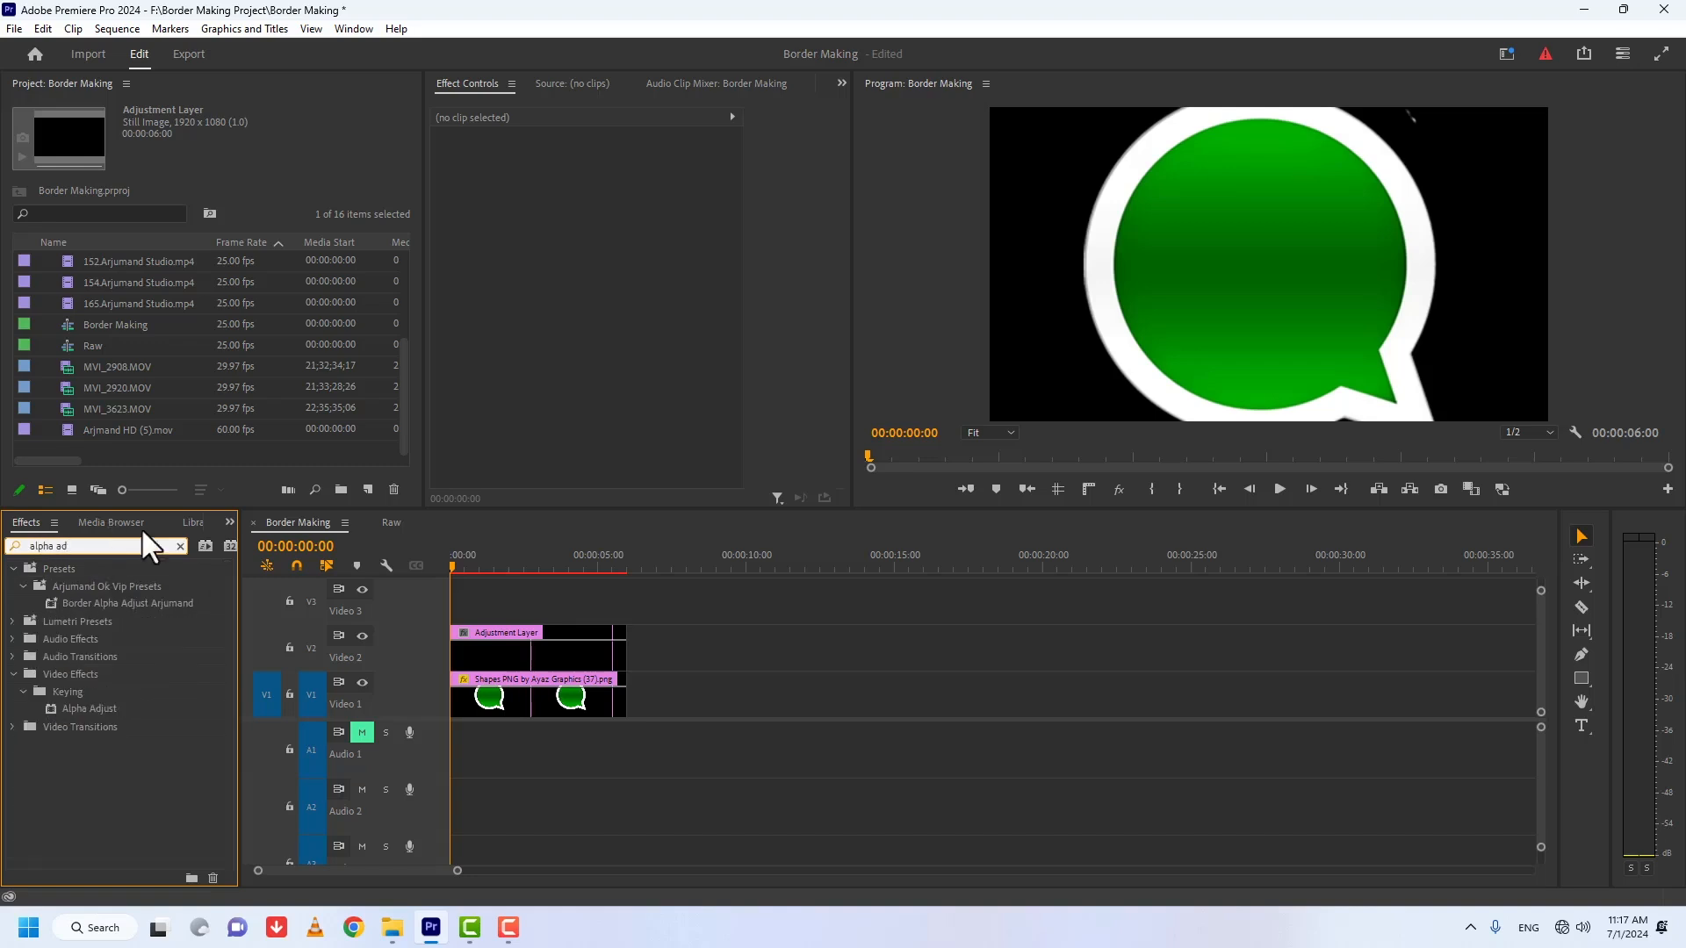
{"action": "left_click_drag", "start_coordinate": [63, 708], "coordinate": [492, 649]}
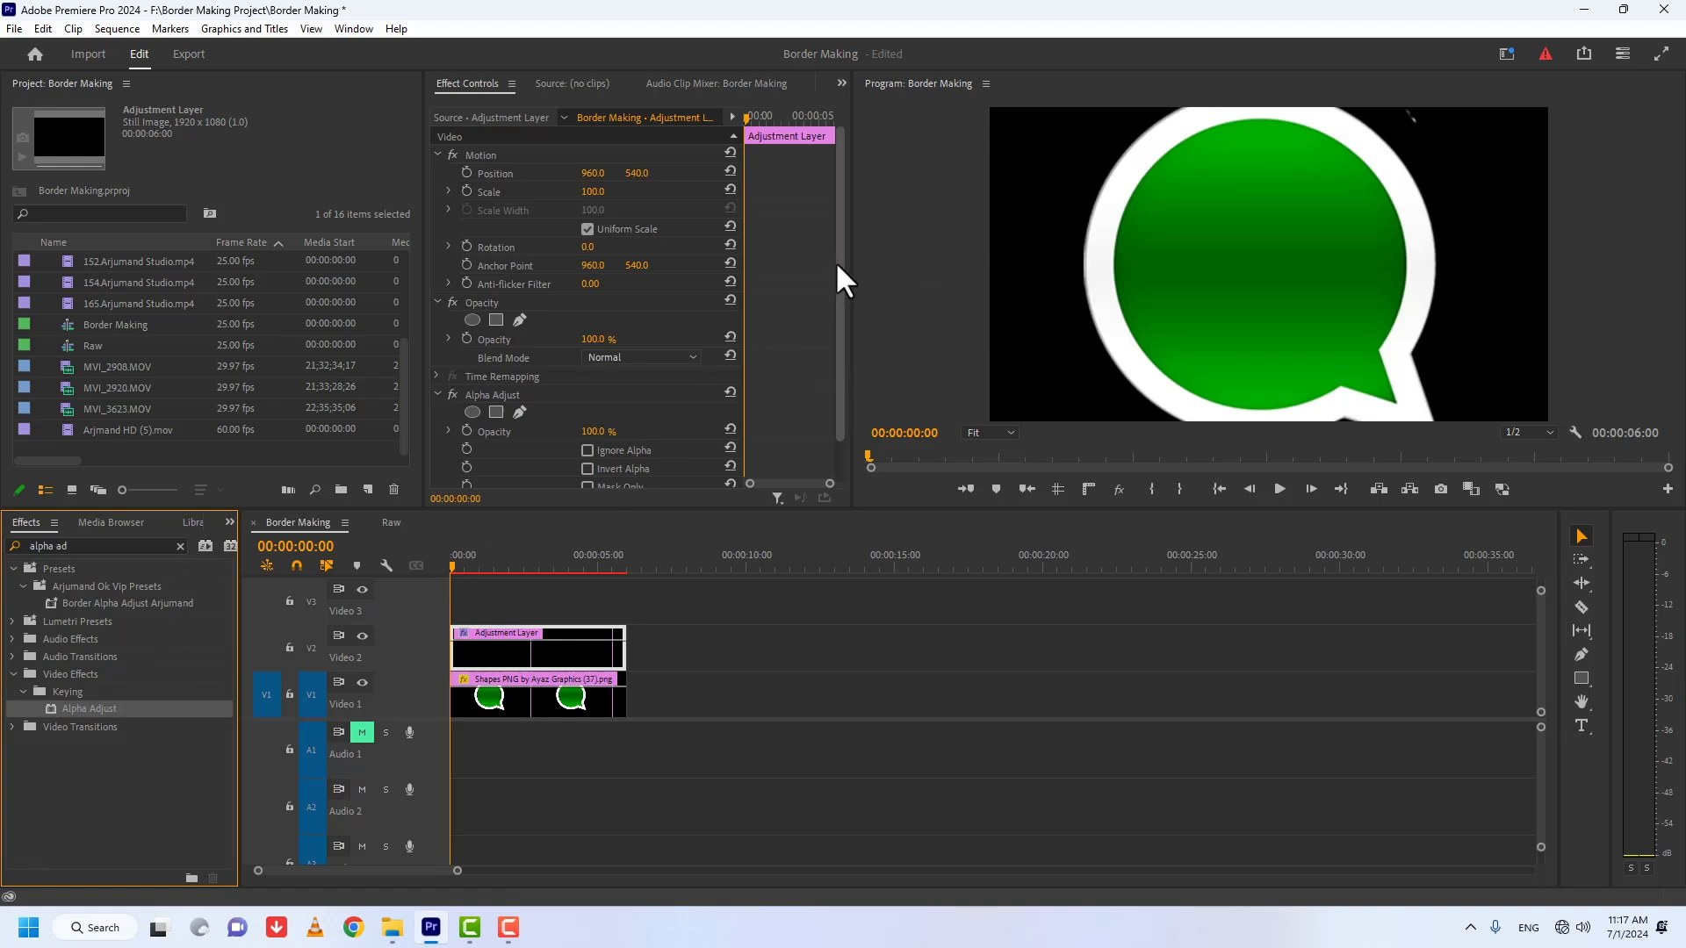
Step: Start a pen mask on Alpha Adjust at 200% zoom, tracing the green bubble's edge from its tail along the bottom
{"action": "left_click_drag", "start_coordinate": [424, 285], "coordinate": [280, 296]}
{"action": "left_click_drag", "start_coordinate": [851, 347], "coordinate": [895, 348]}
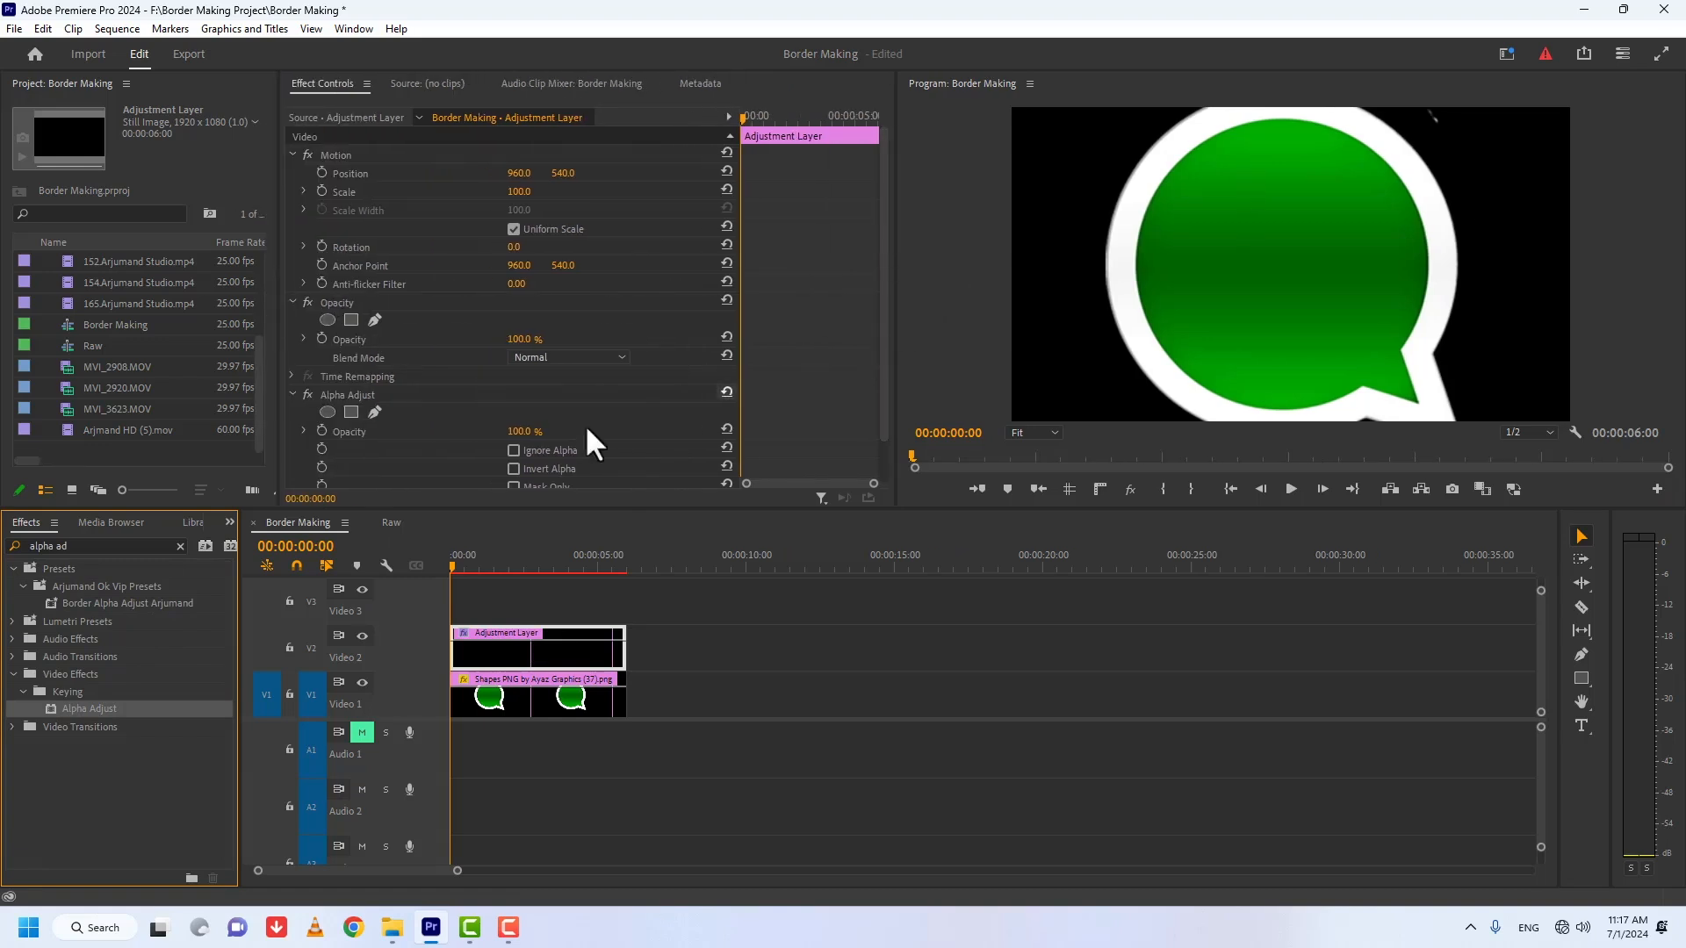
{"action": "left_click", "coordinate": [375, 411]}
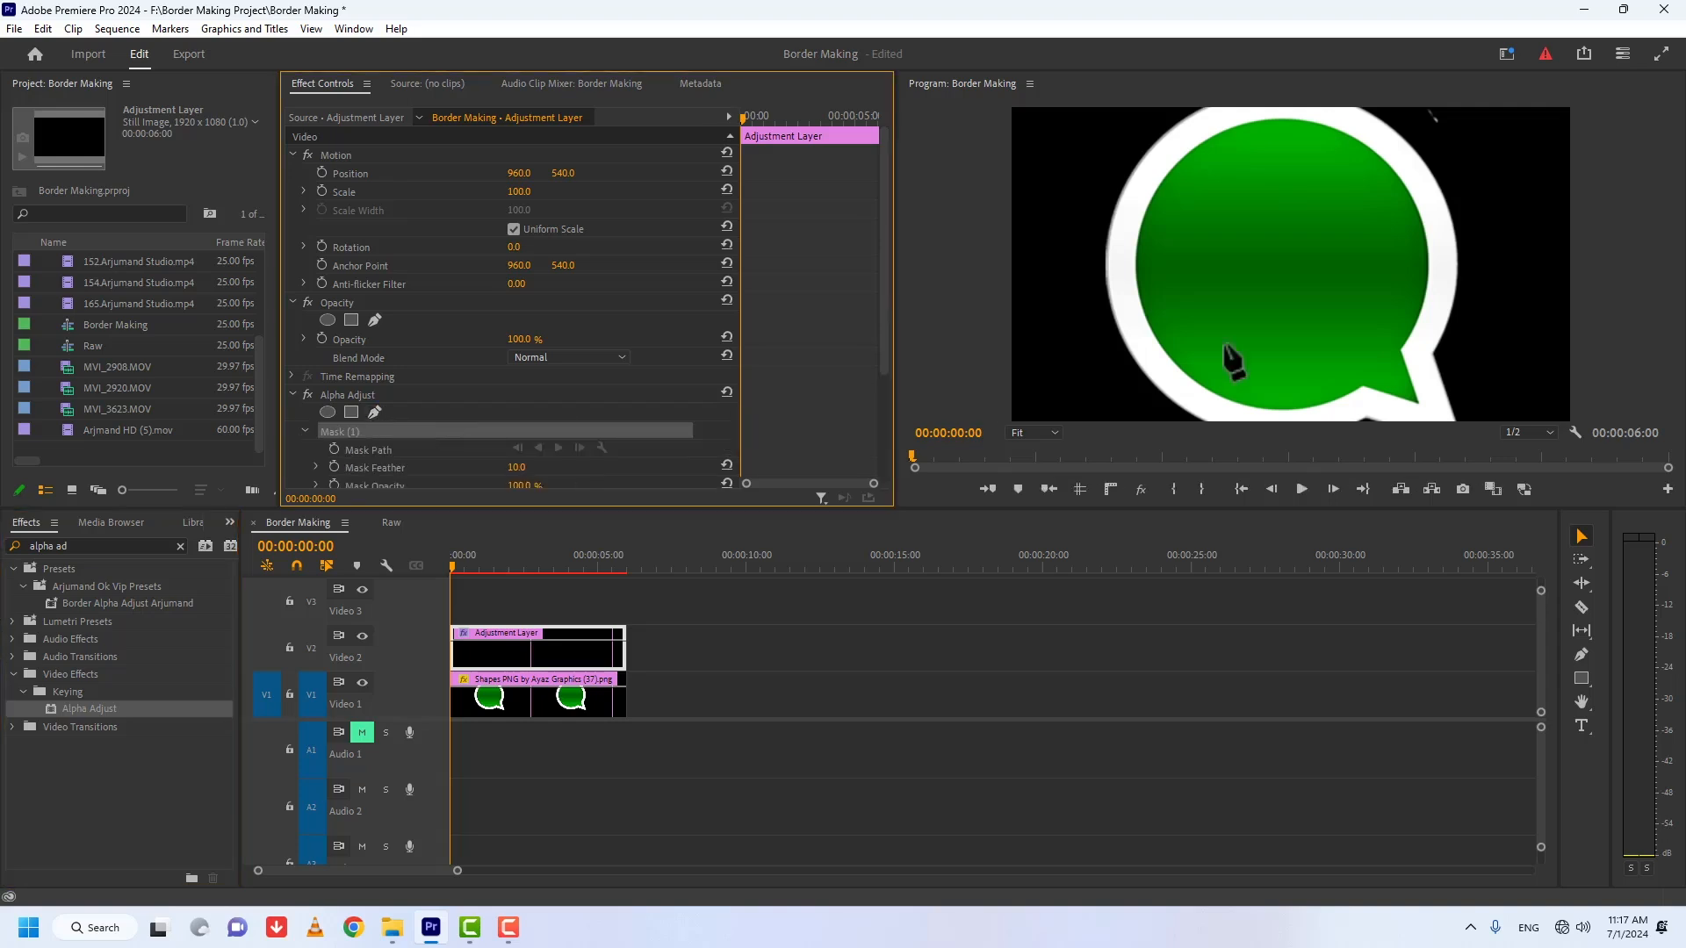
{"action": "key", "text": "grave"}
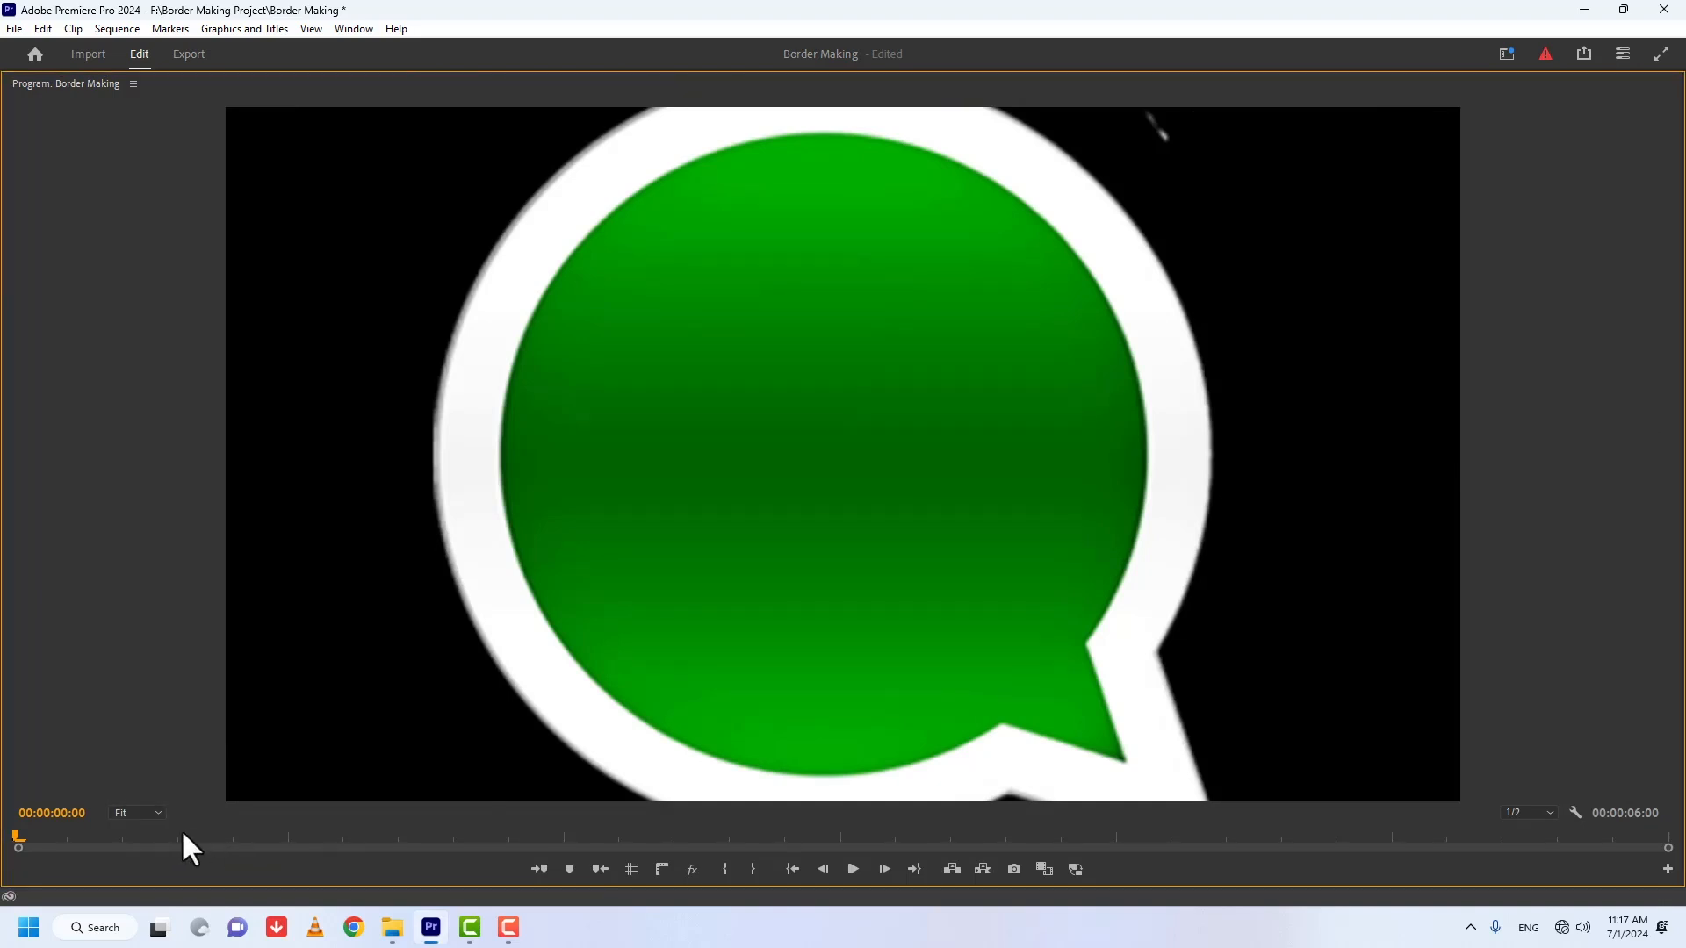
{"action": "left_click", "coordinate": [141, 813]}
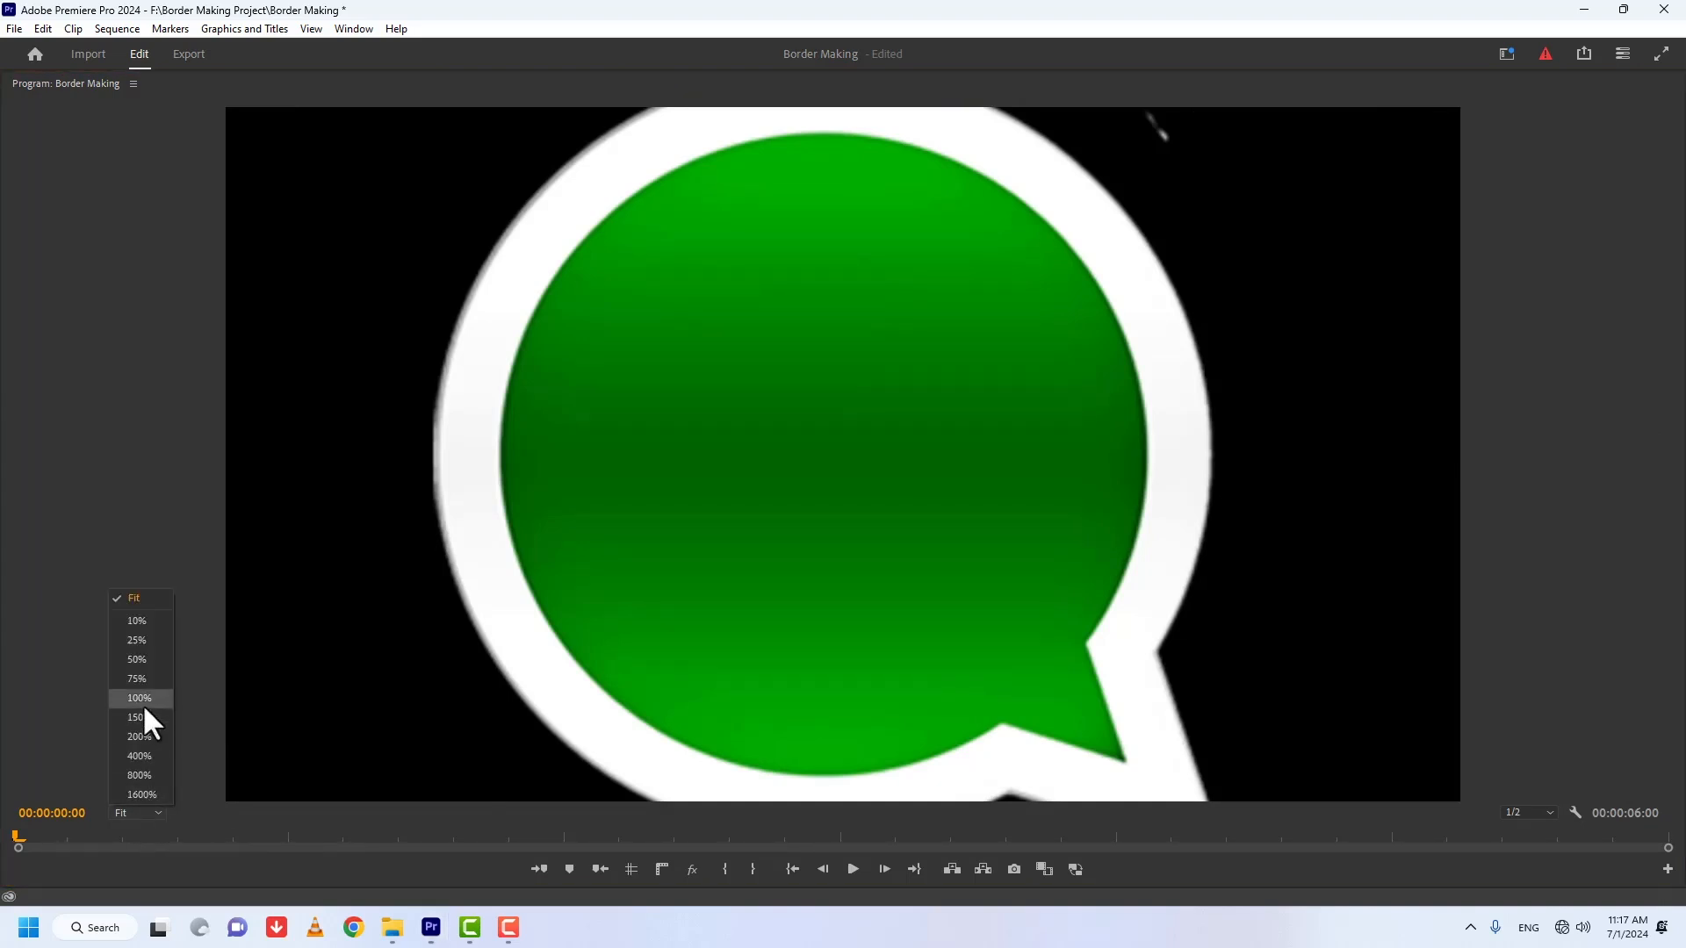
{"action": "left_click", "coordinate": [139, 738]}
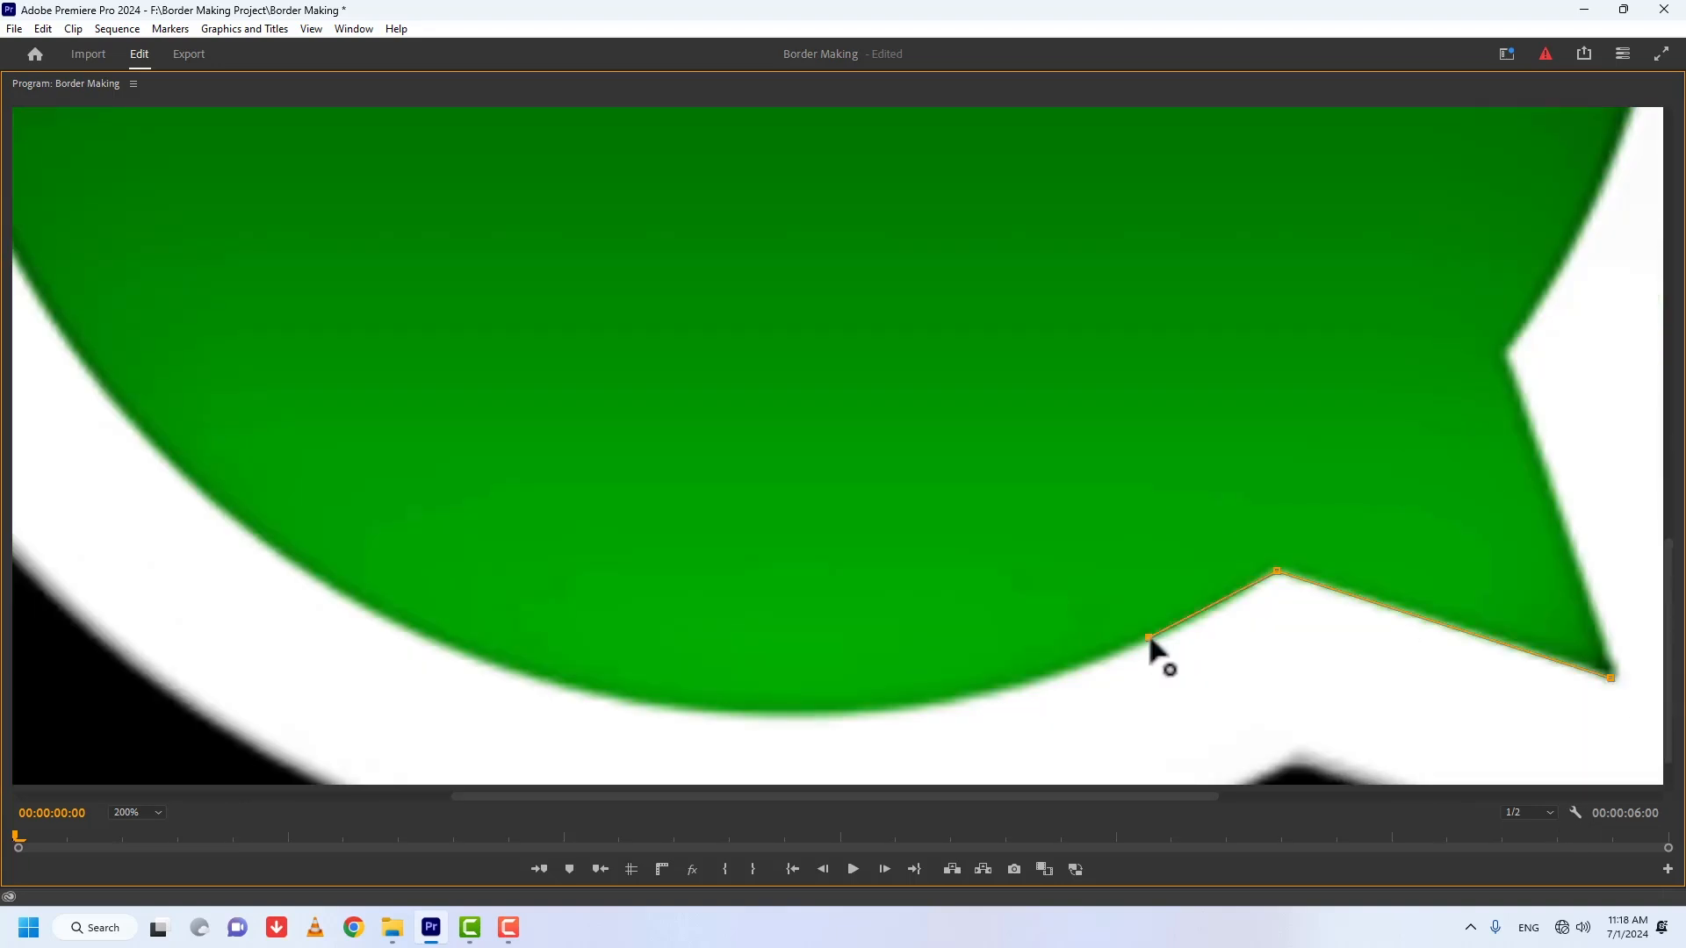
{"action": "left_click", "coordinate": [602, 707]}
{"action": "left_click", "coordinate": [94, 369]}
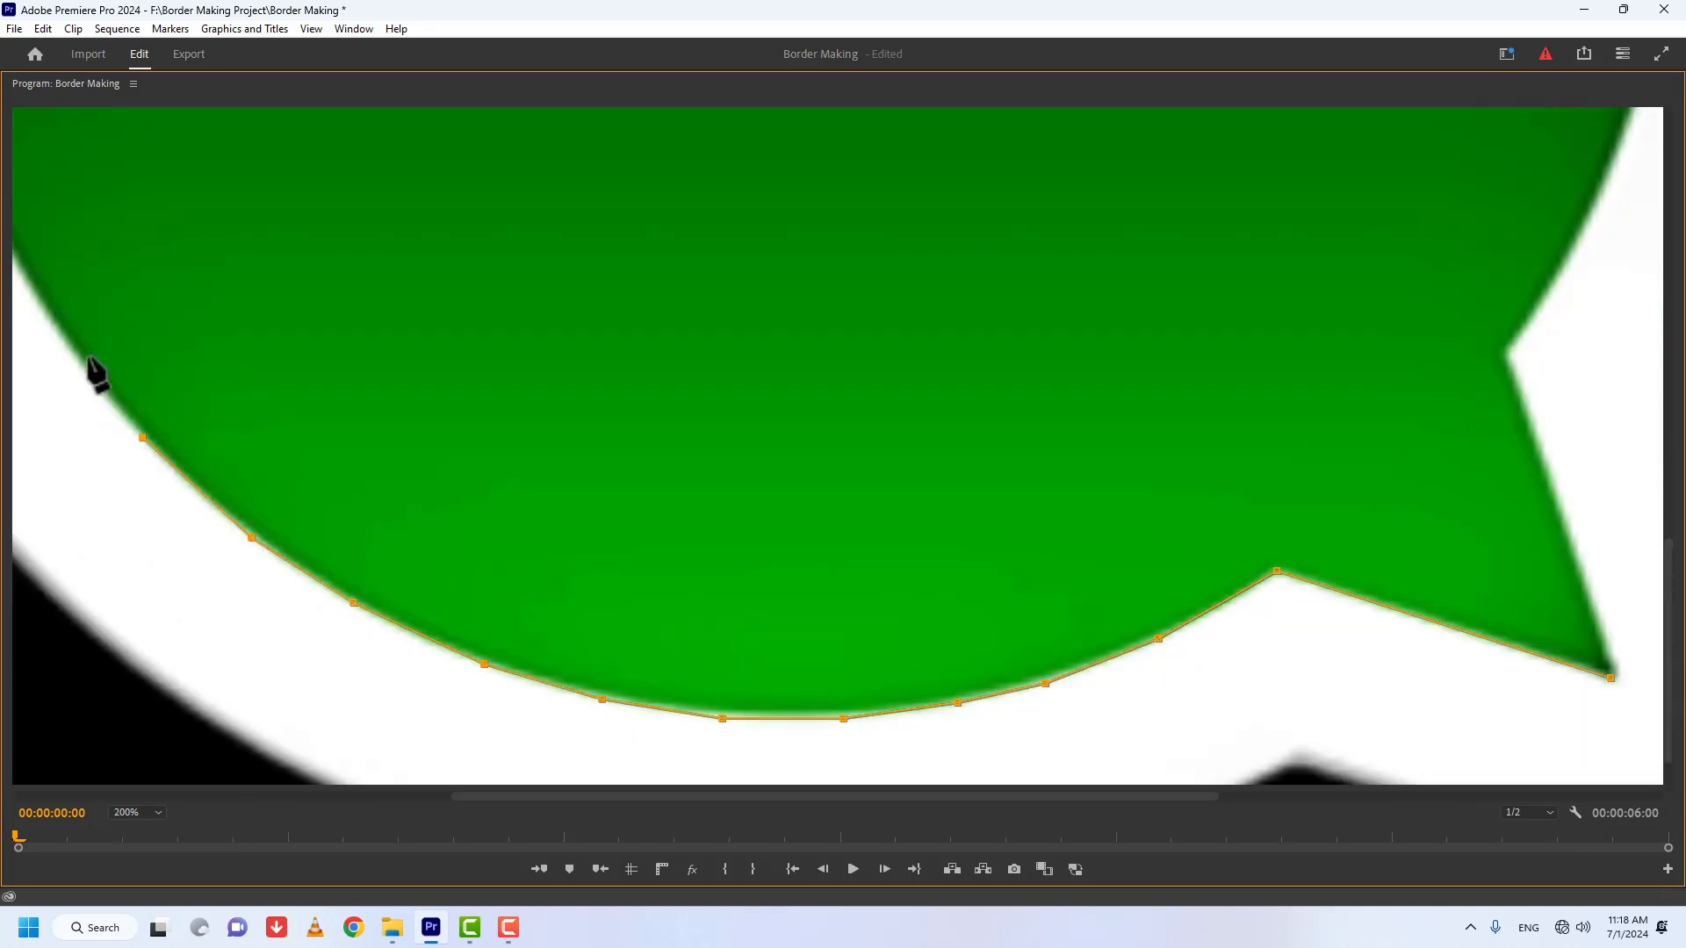
Step: Continue the Alpha Adjust mask up the green bubble's left edge and across its top
{"action": "left_click", "coordinate": [657, 550]}
{"action": "left_click", "coordinate": [594, 376]}
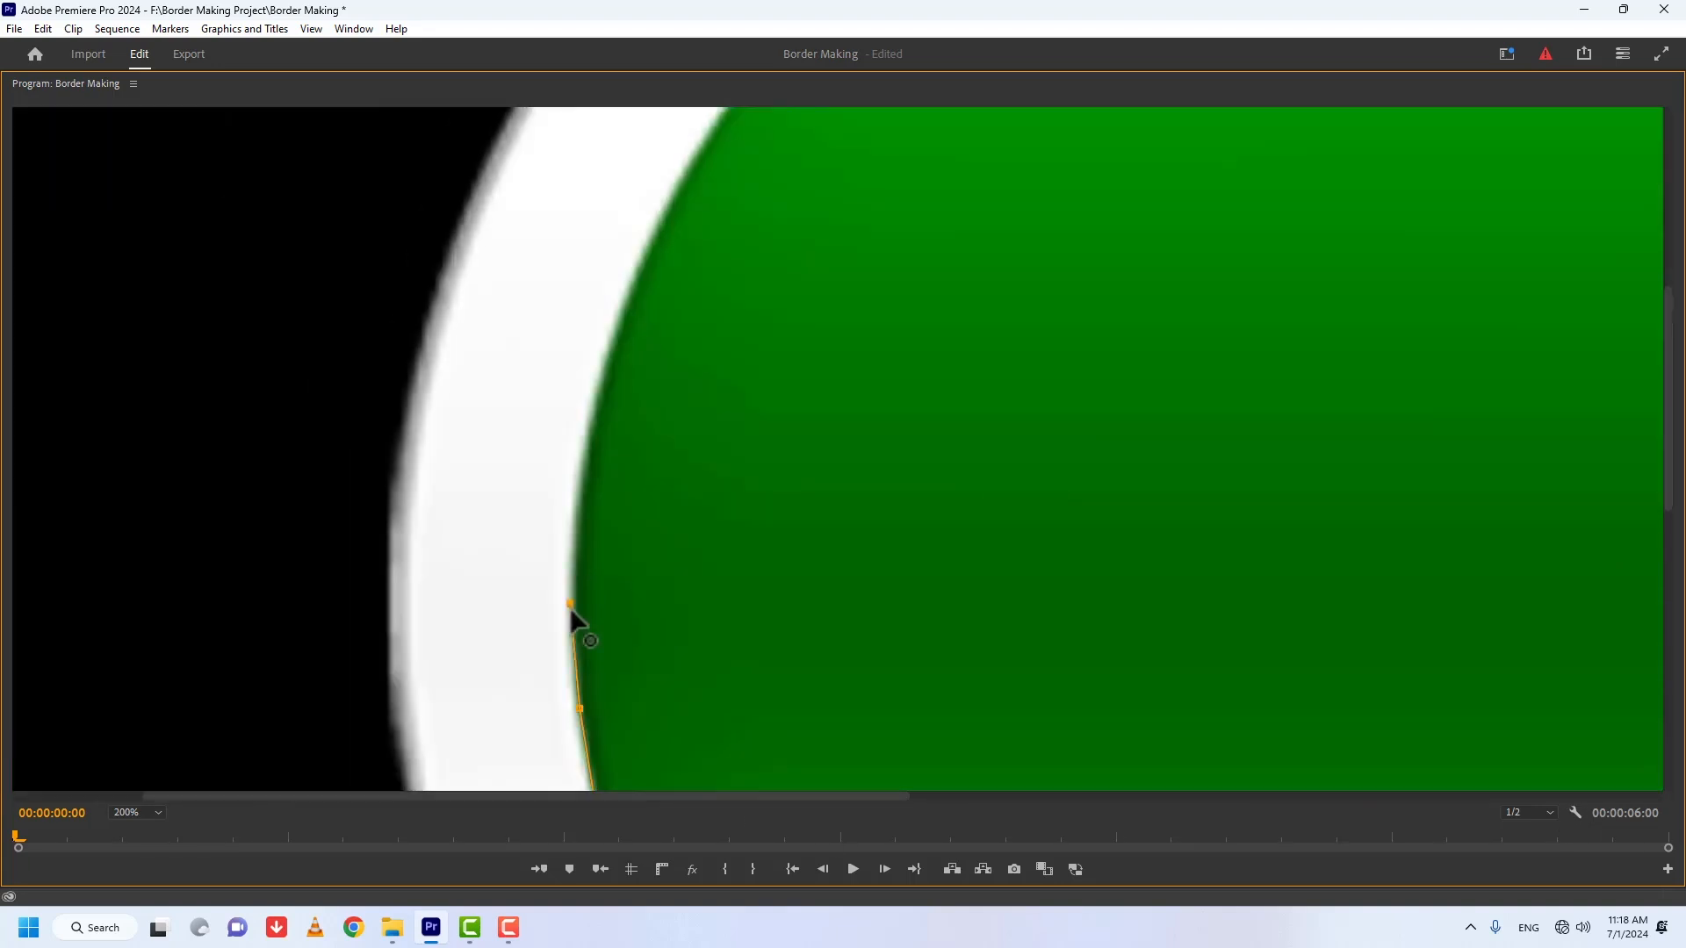
{"action": "left_click", "coordinate": [593, 410]}
{"action": "left_click", "coordinate": [632, 287]}
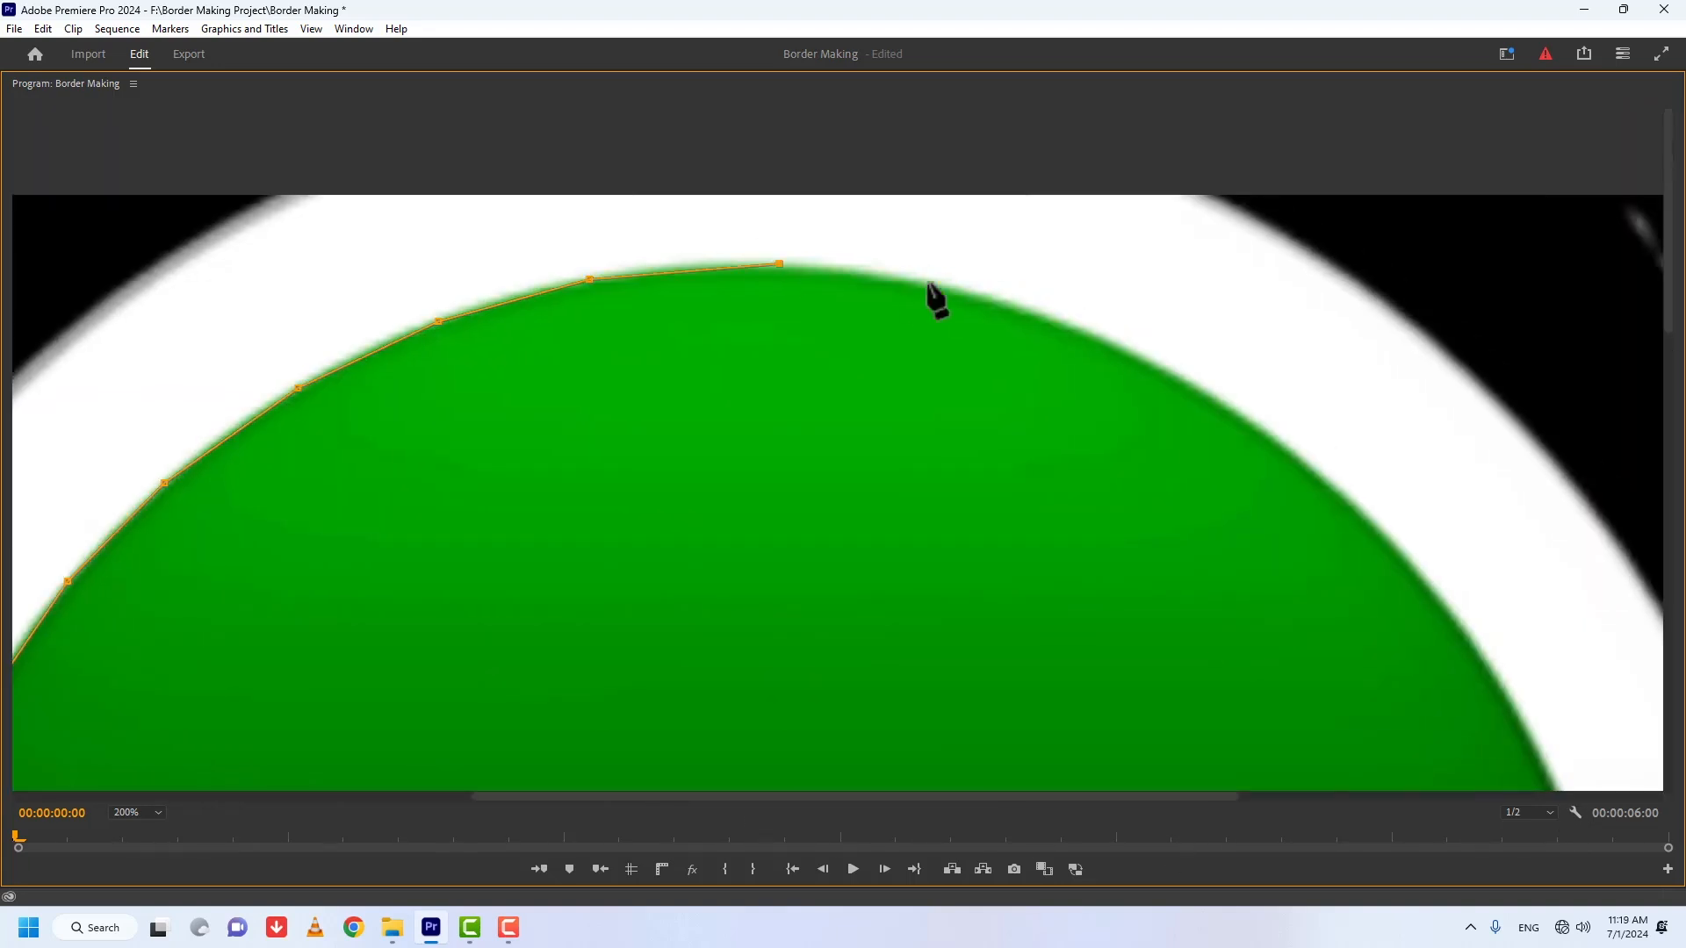
{"action": "left_click", "coordinate": [1045, 312]}
{"action": "left_click", "coordinate": [1230, 408]}
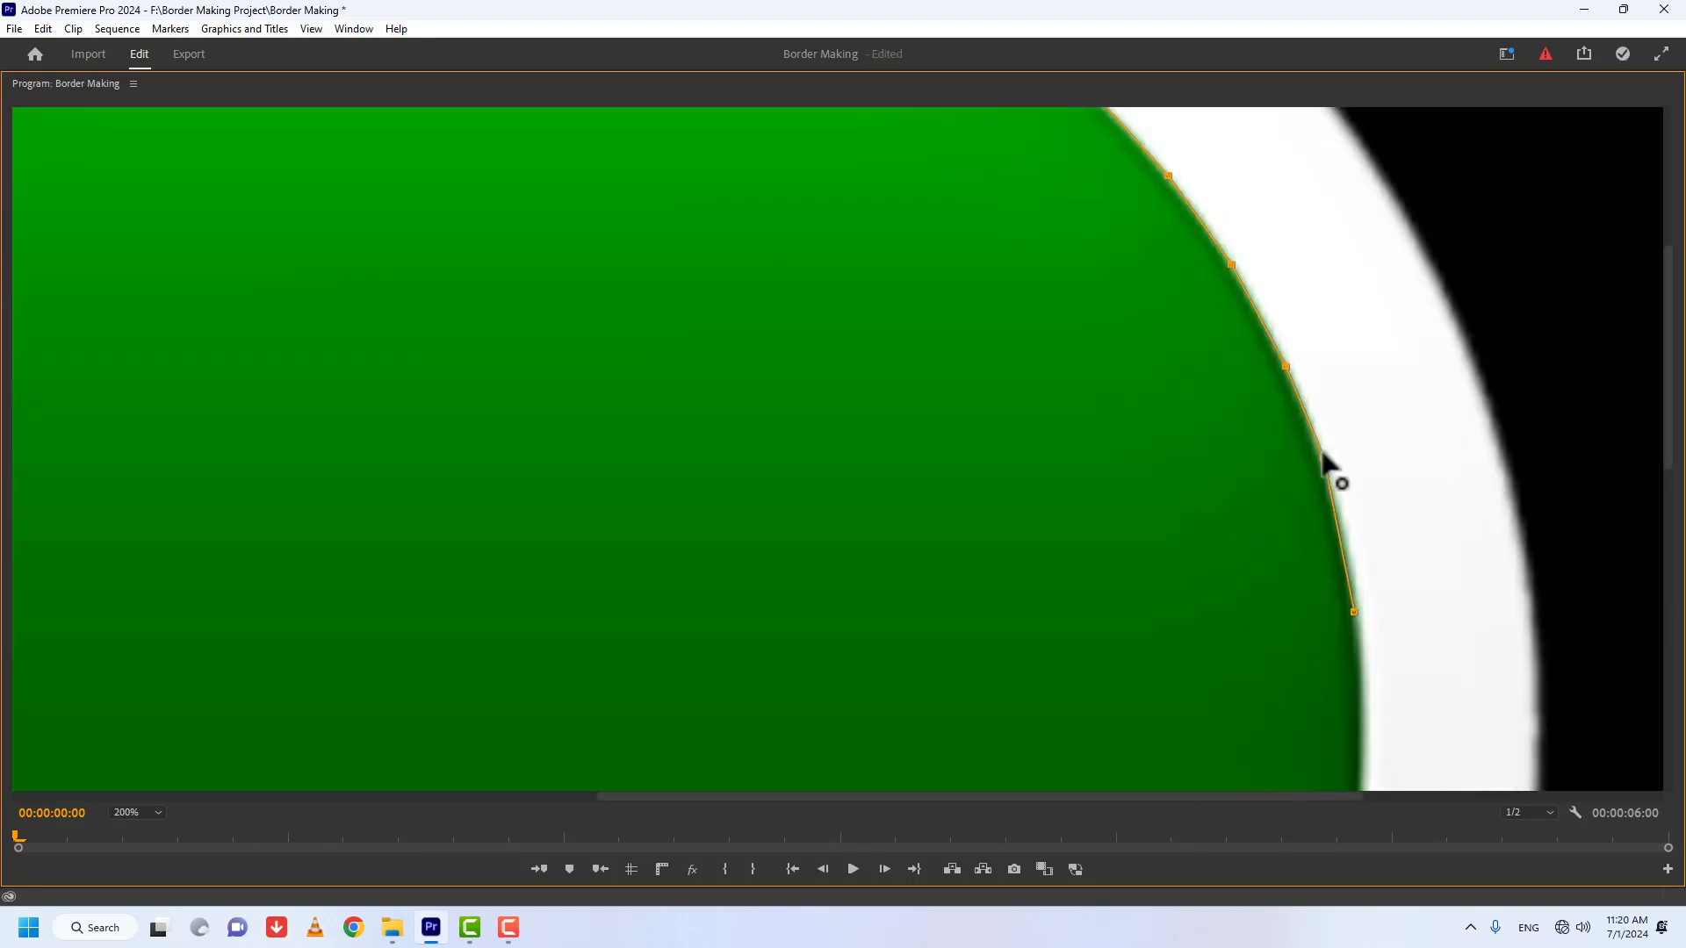
Step: Trace the green bubble's right edge down to the tail and close the Alpha Adjust mask
{"action": "left_click", "coordinate": [1325, 470]}
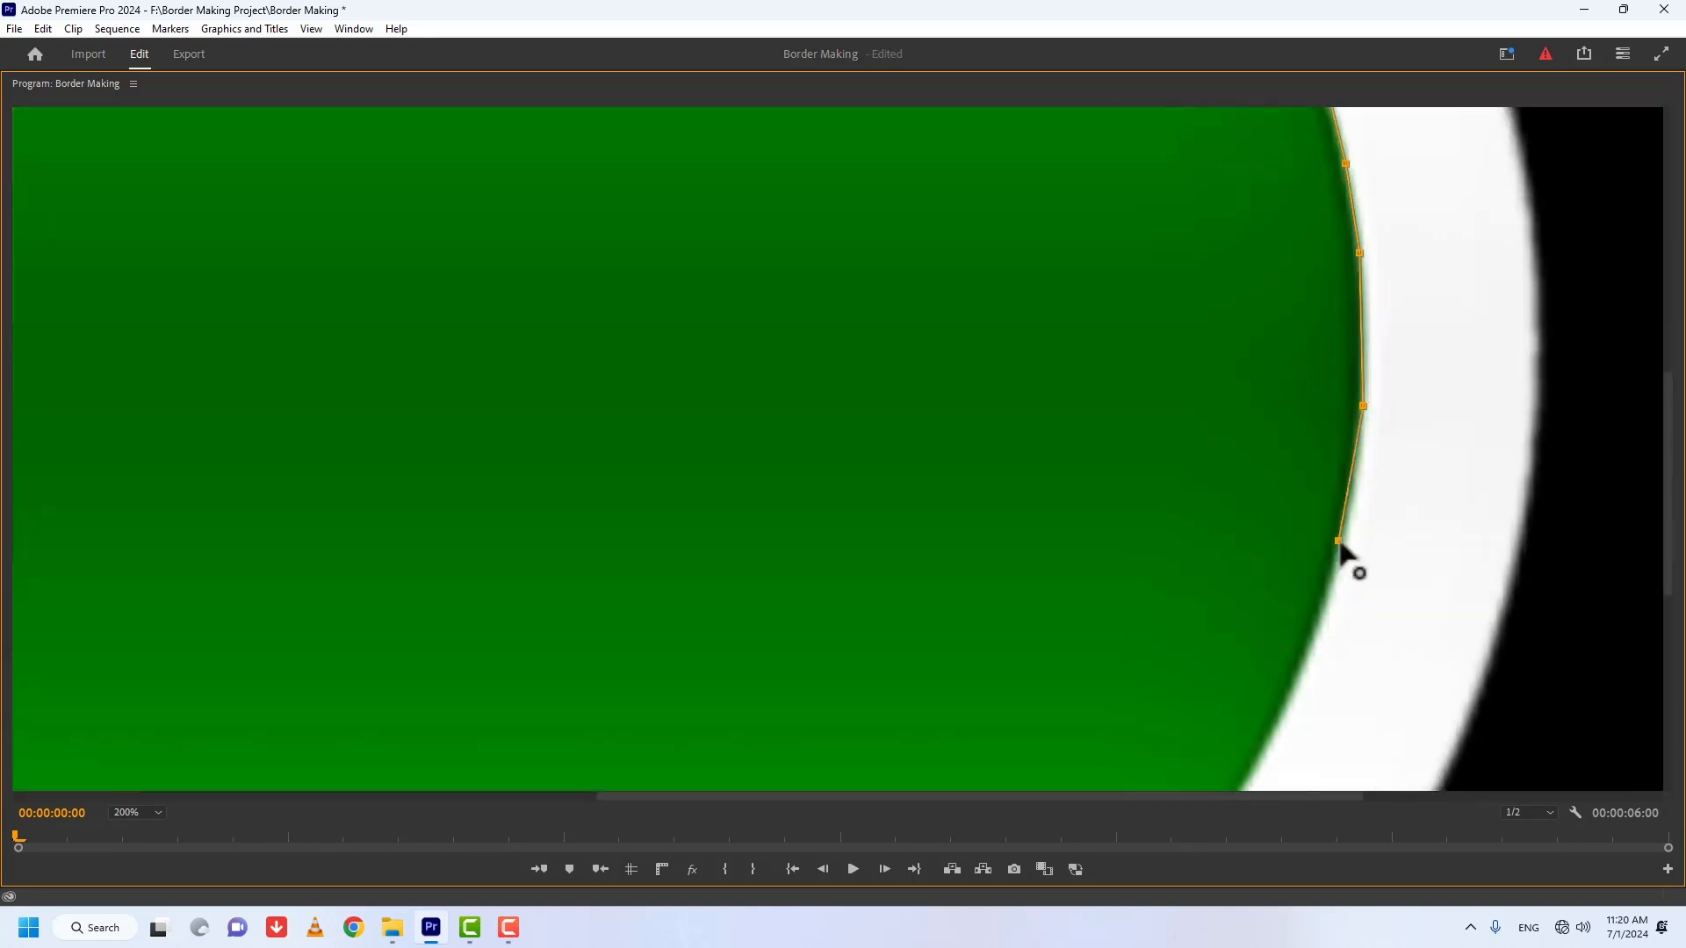
{"action": "left_click", "coordinate": [1317, 633]}
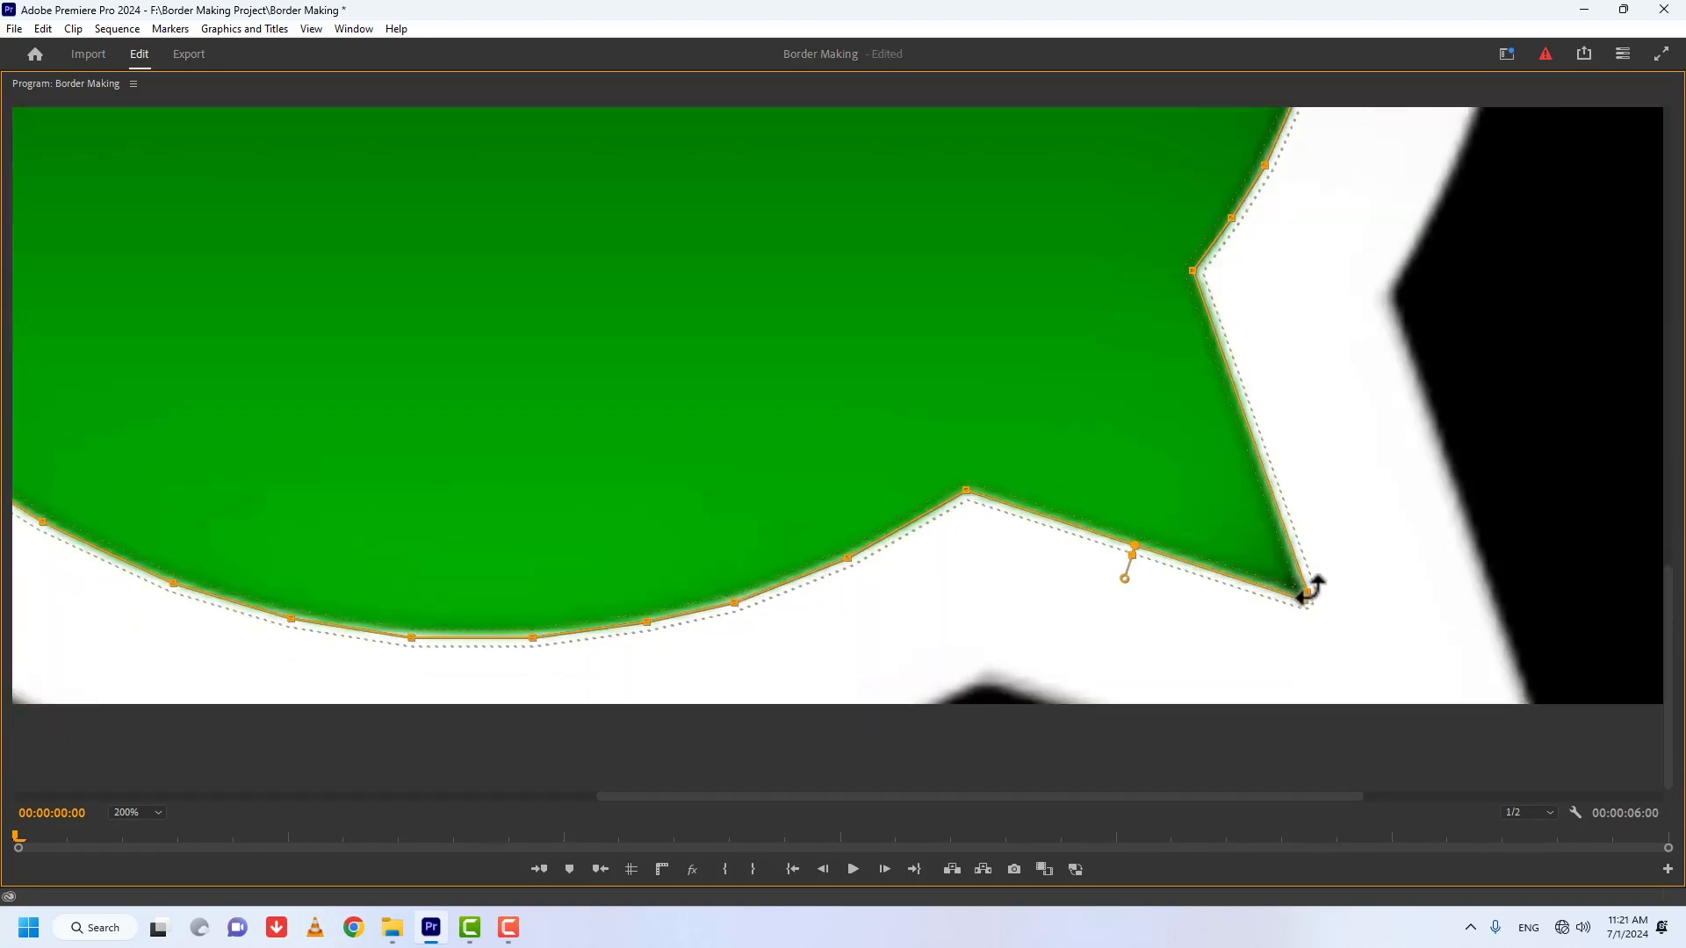
{"action": "left_click", "coordinate": [1338, 560]}
Step: Undo the accidental shift of the mask and restore the normal workspace with the whole frame fitted
{"action": "left_click_drag", "start_coordinate": [1305, 532], "coordinate": [1325, 516]}
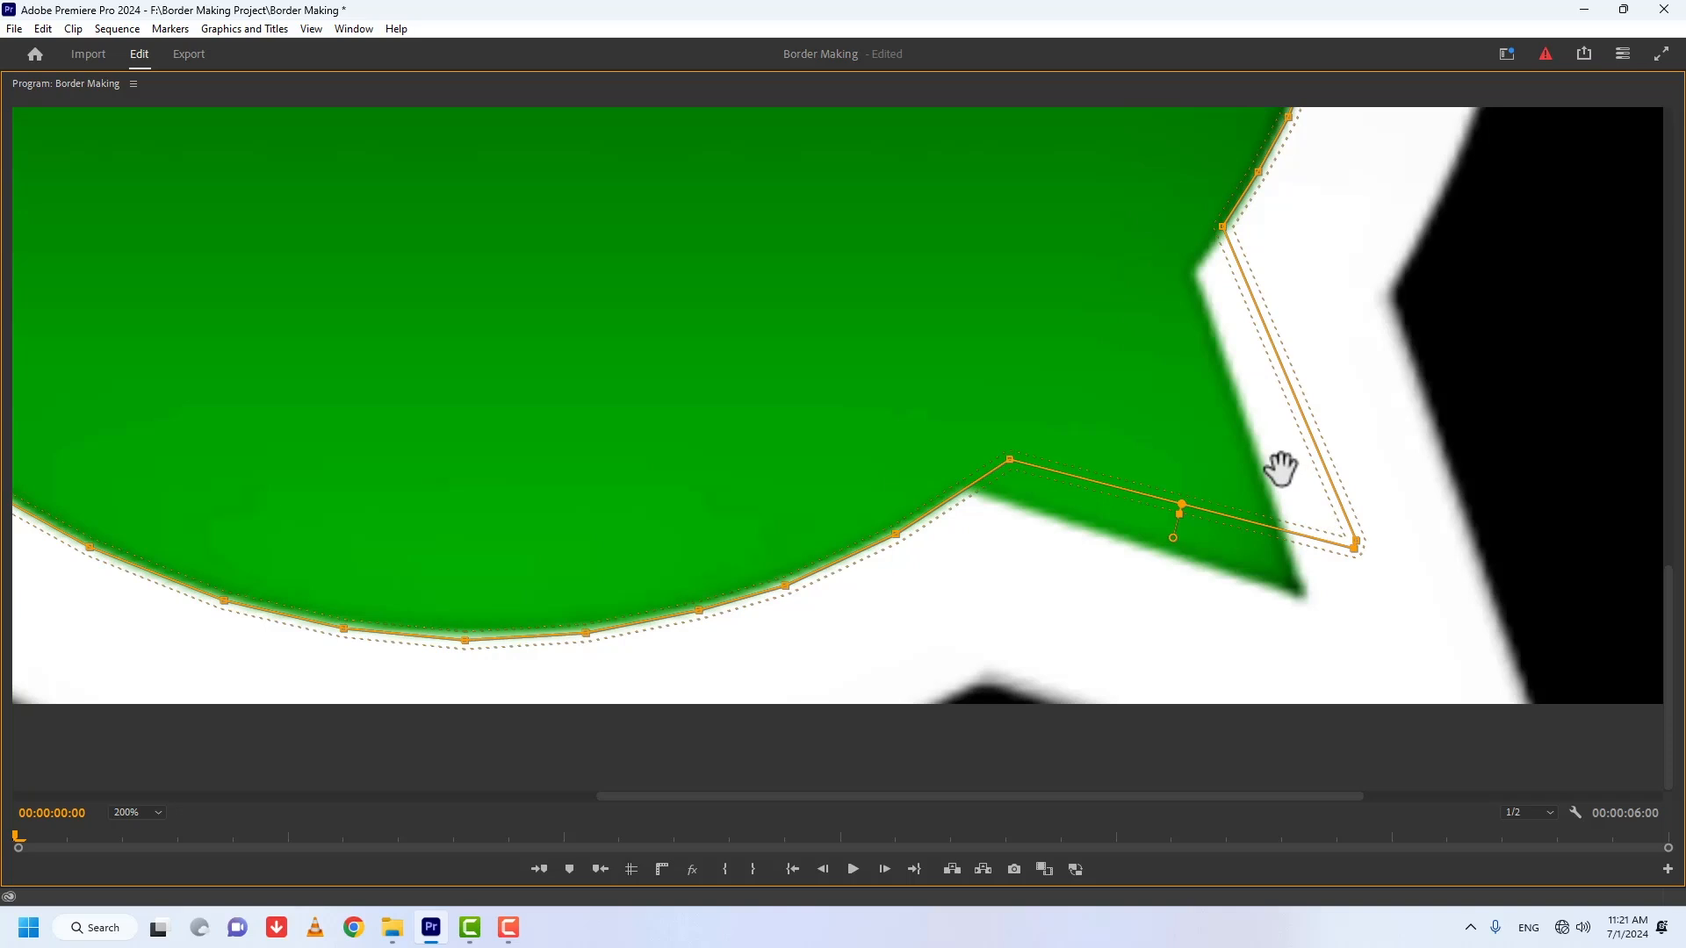
{"action": "key", "text": "ctrl+z"}
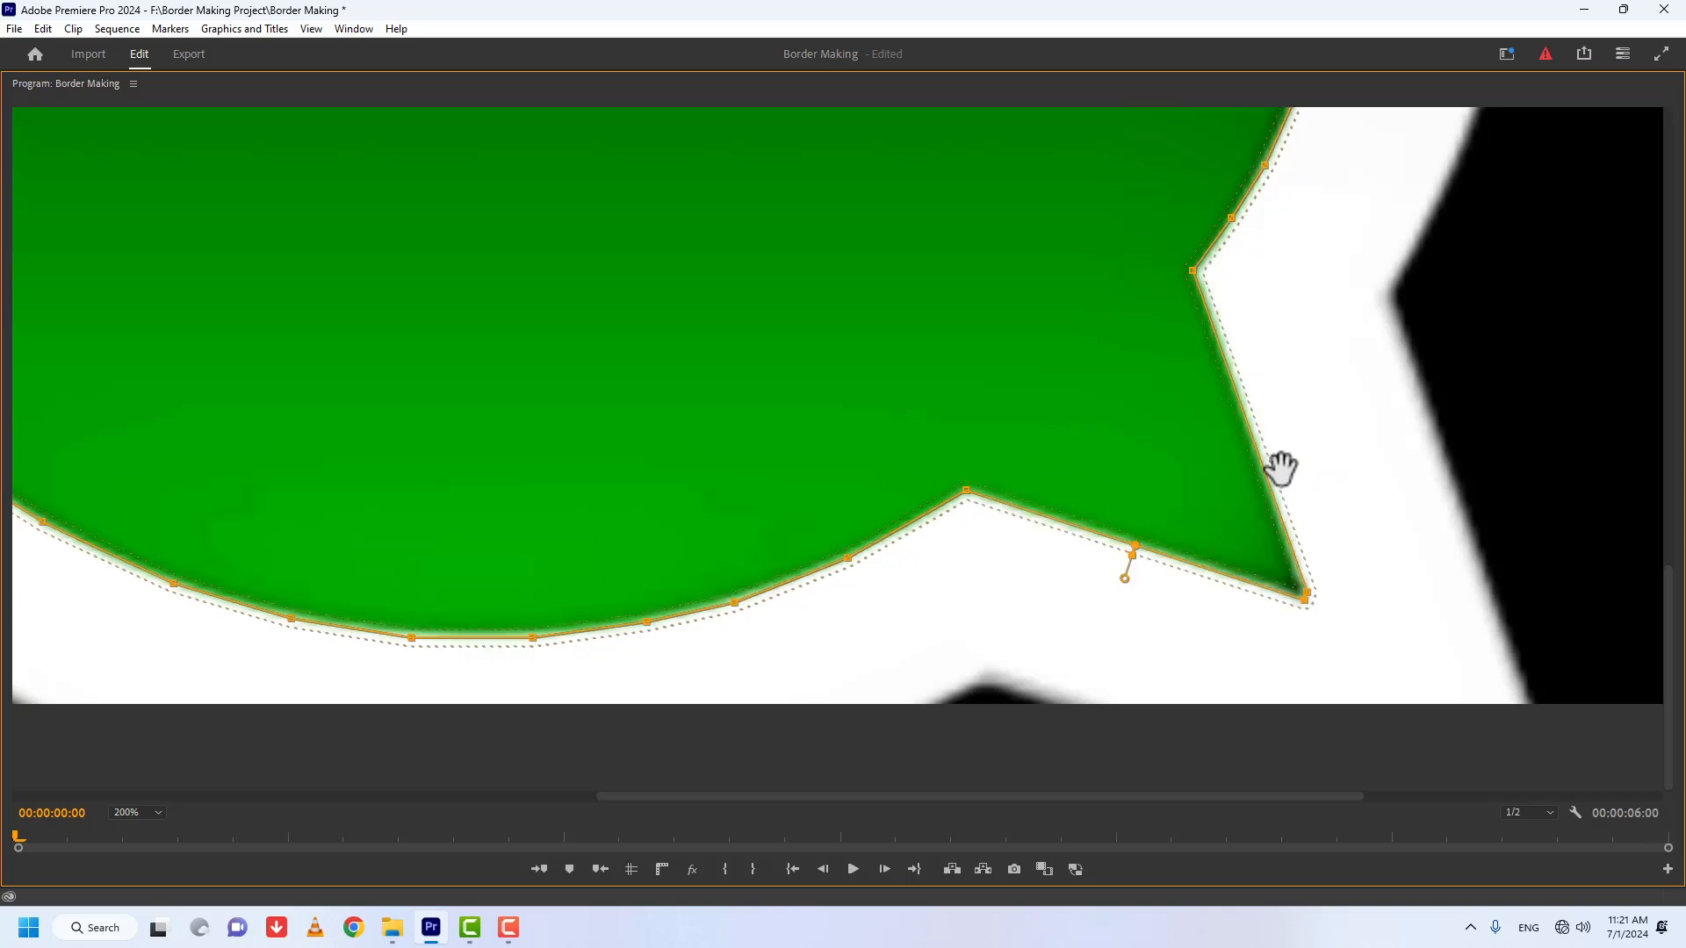
{"action": "key", "text": "grave"}
{"action": "left_click", "coordinate": [1034, 431]}
{"action": "left_click", "coordinate": [1032, 450]}
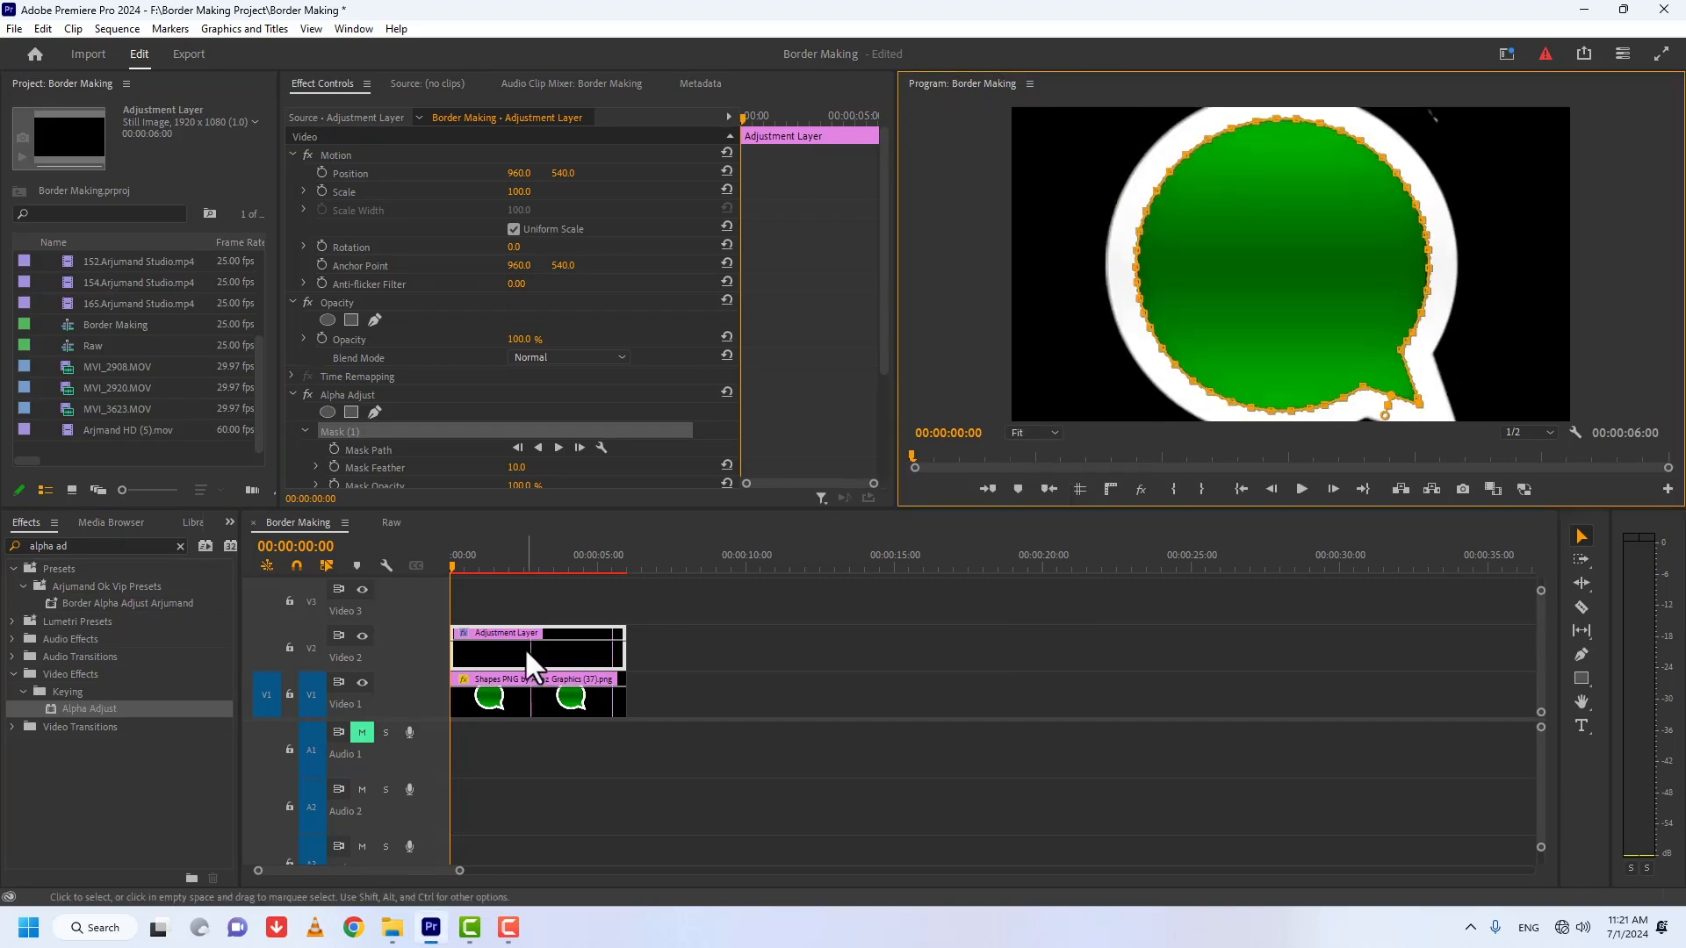
Step: Find the Paint Bucket effect and apply it to the adjustment layer below Alpha Adjust
{"action": "left_click", "coordinate": [180, 546]}
{"action": "left_click", "coordinate": [105, 545]}
{"action": "type", "text": "paint bu"}
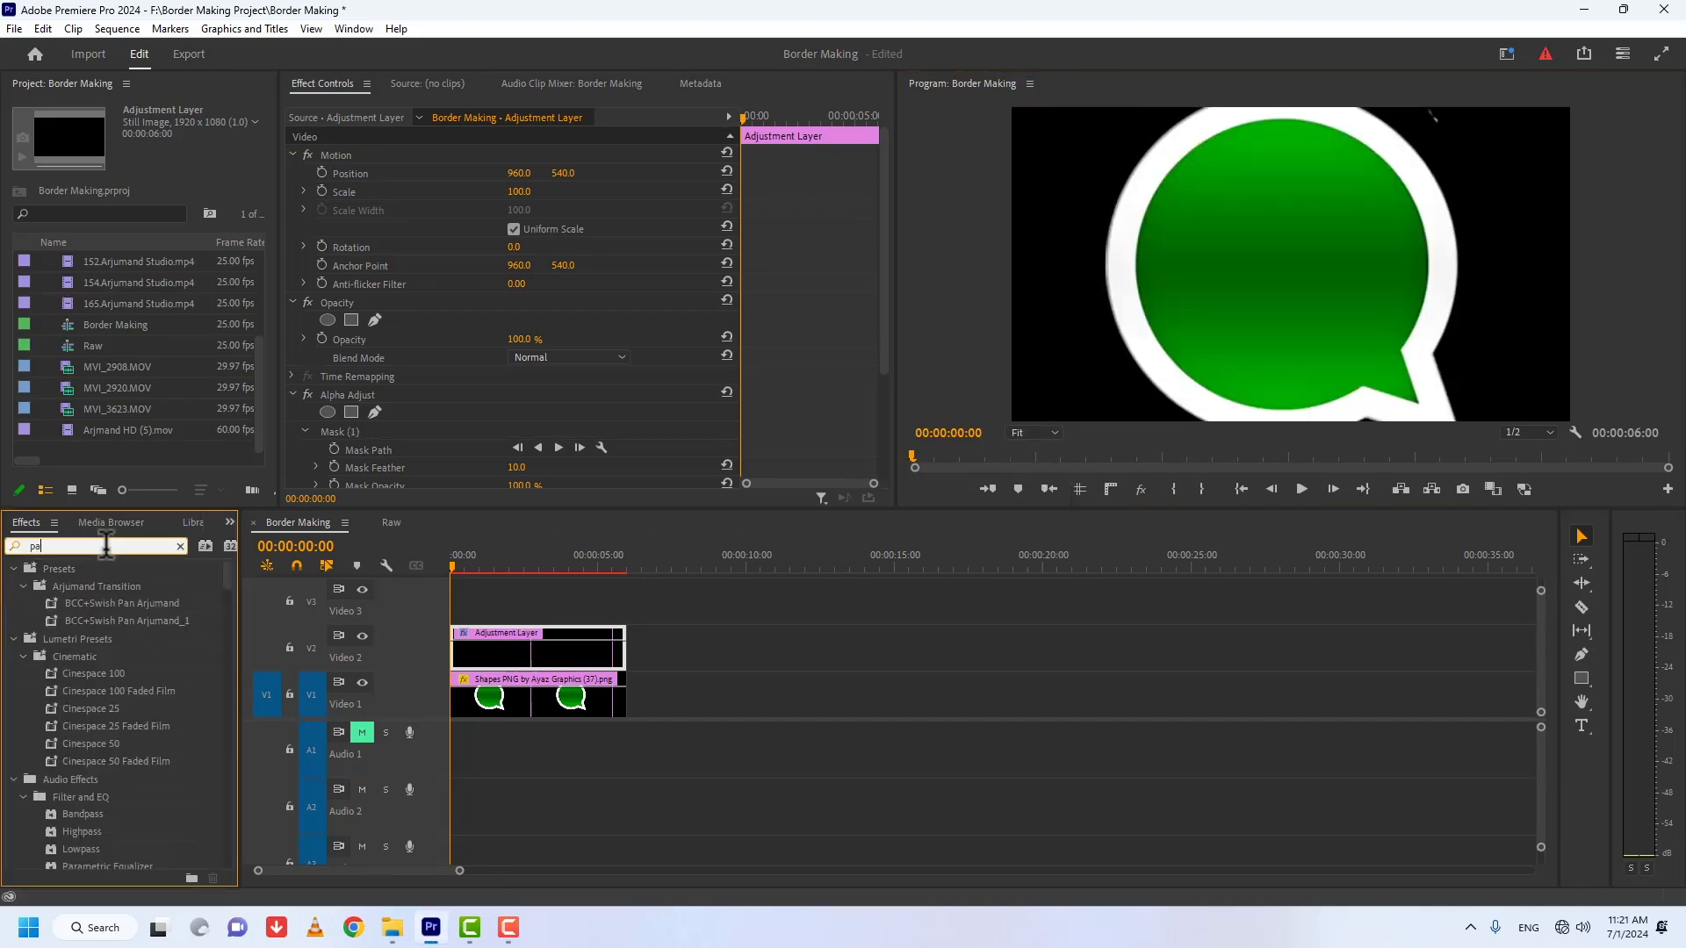
{"action": "left_click_drag", "start_coordinate": [44, 672], "coordinate": [532, 651]}
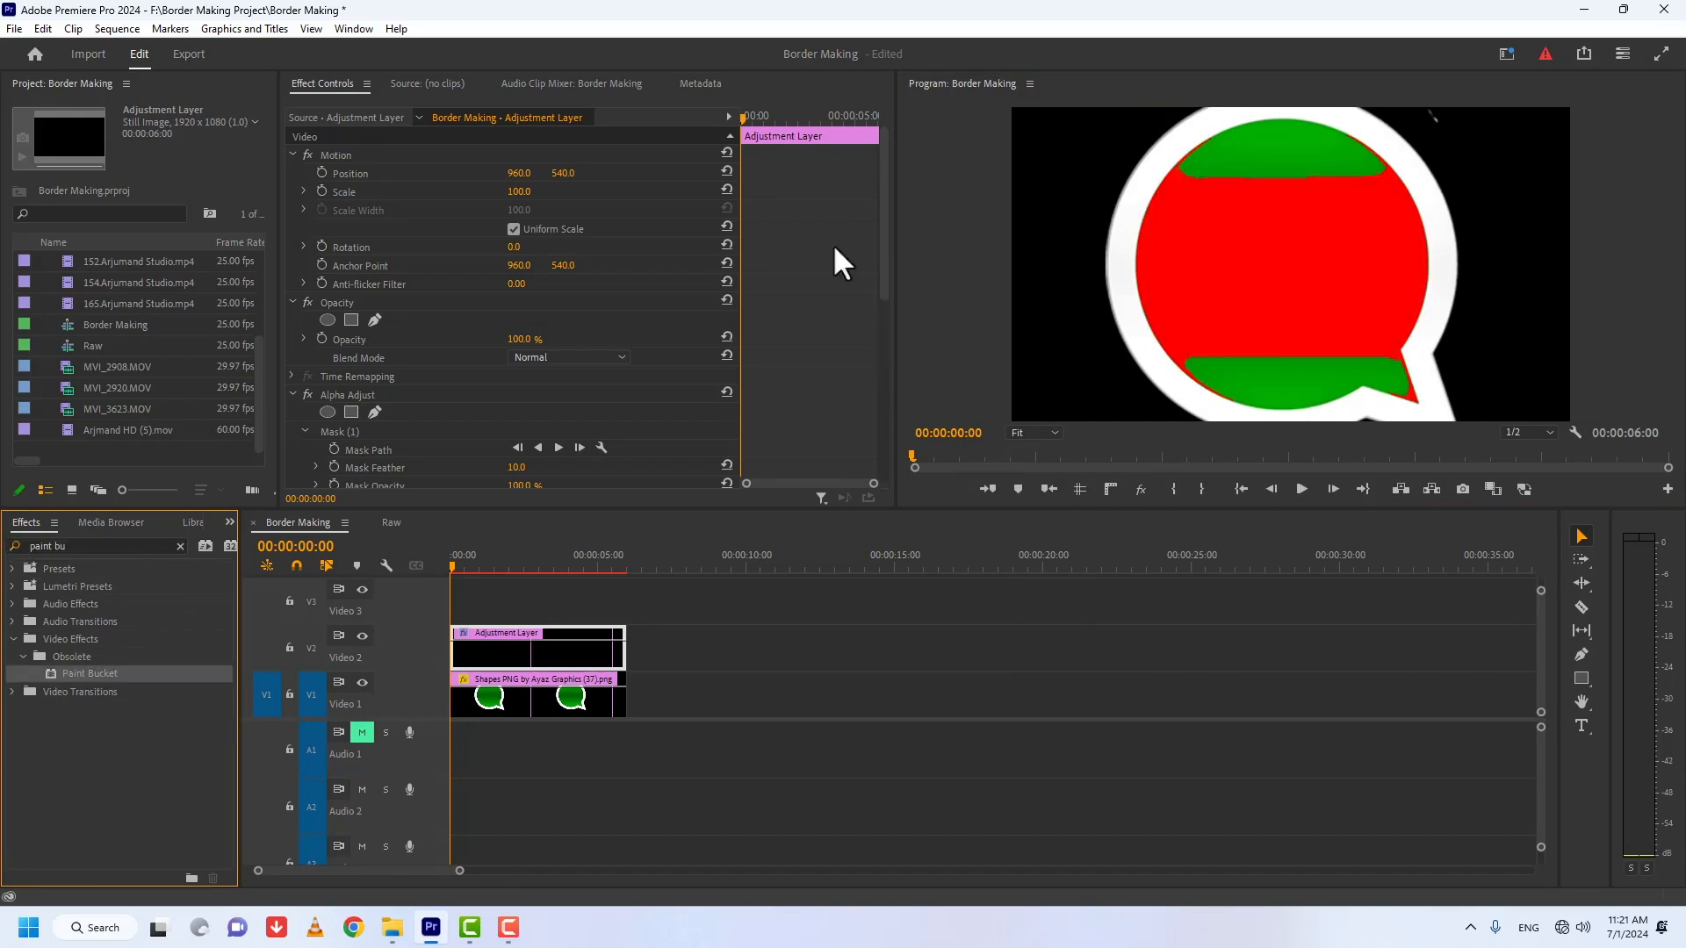
{"action": "scroll", "coordinate": [852, 280], "scroll_direction": "down", "scroll_amount": 5}
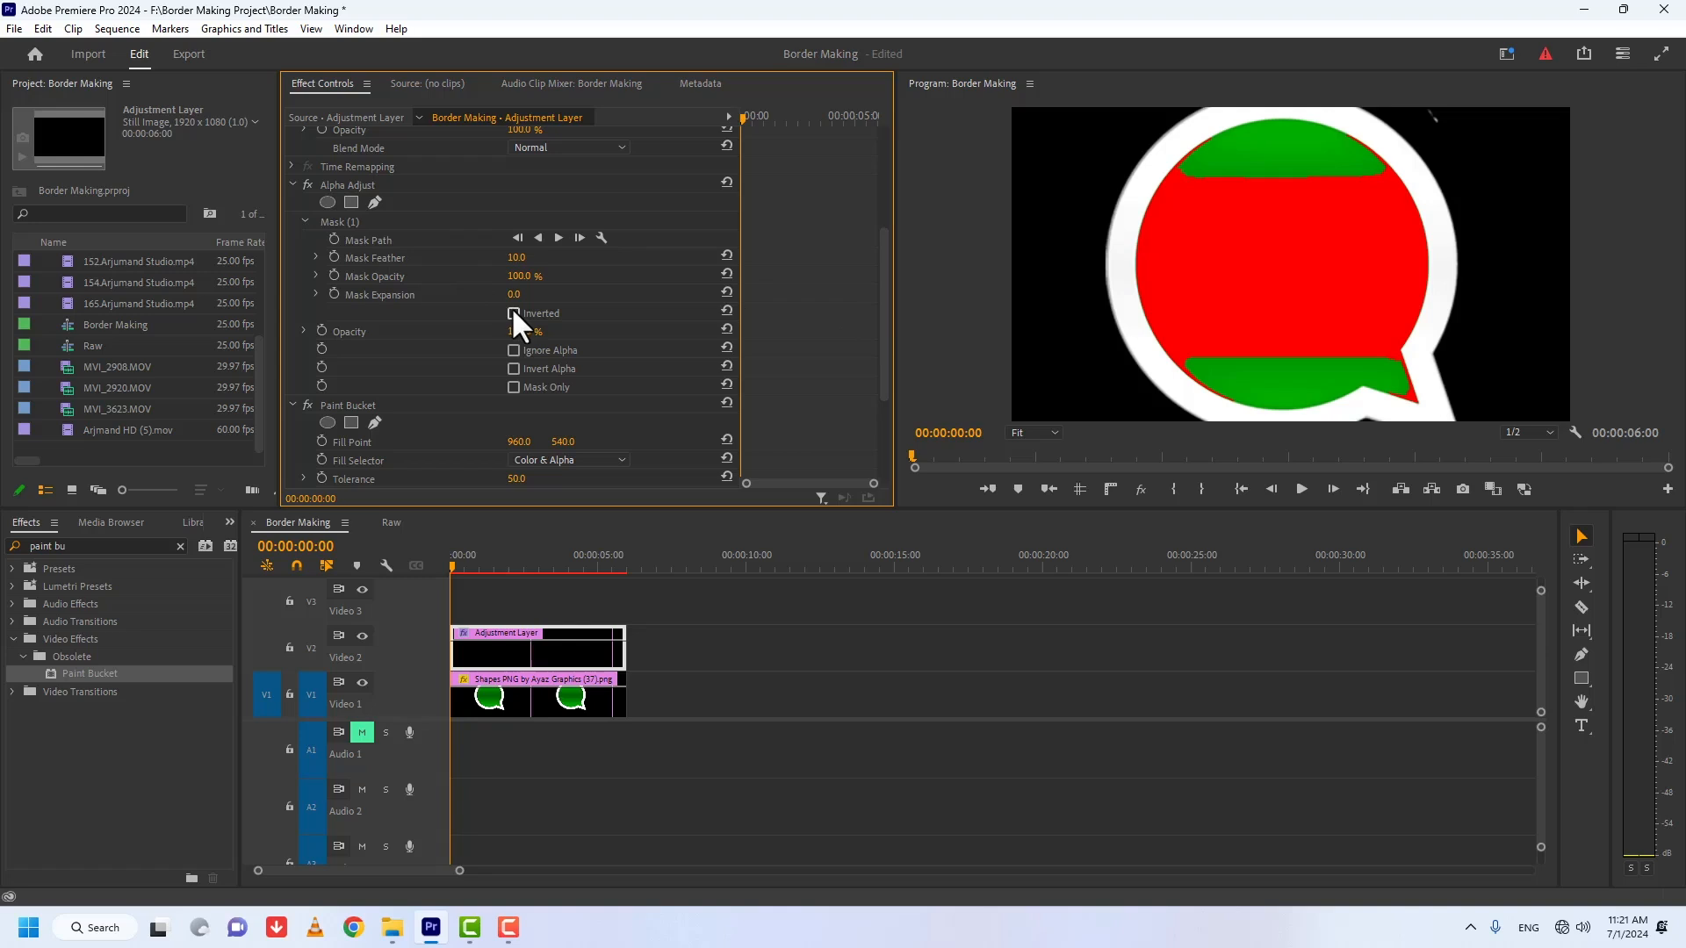
Step: Invert the Alpha Adjust mask and its alpha, and set Paint Bucket's Fill Selector to Alpha Channel
{"action": "left_click", "coordinate": [513, 369]}
{"action": "left_click_drag", "start_coordinate": [881, 271], "coordinate": [887, 382]}
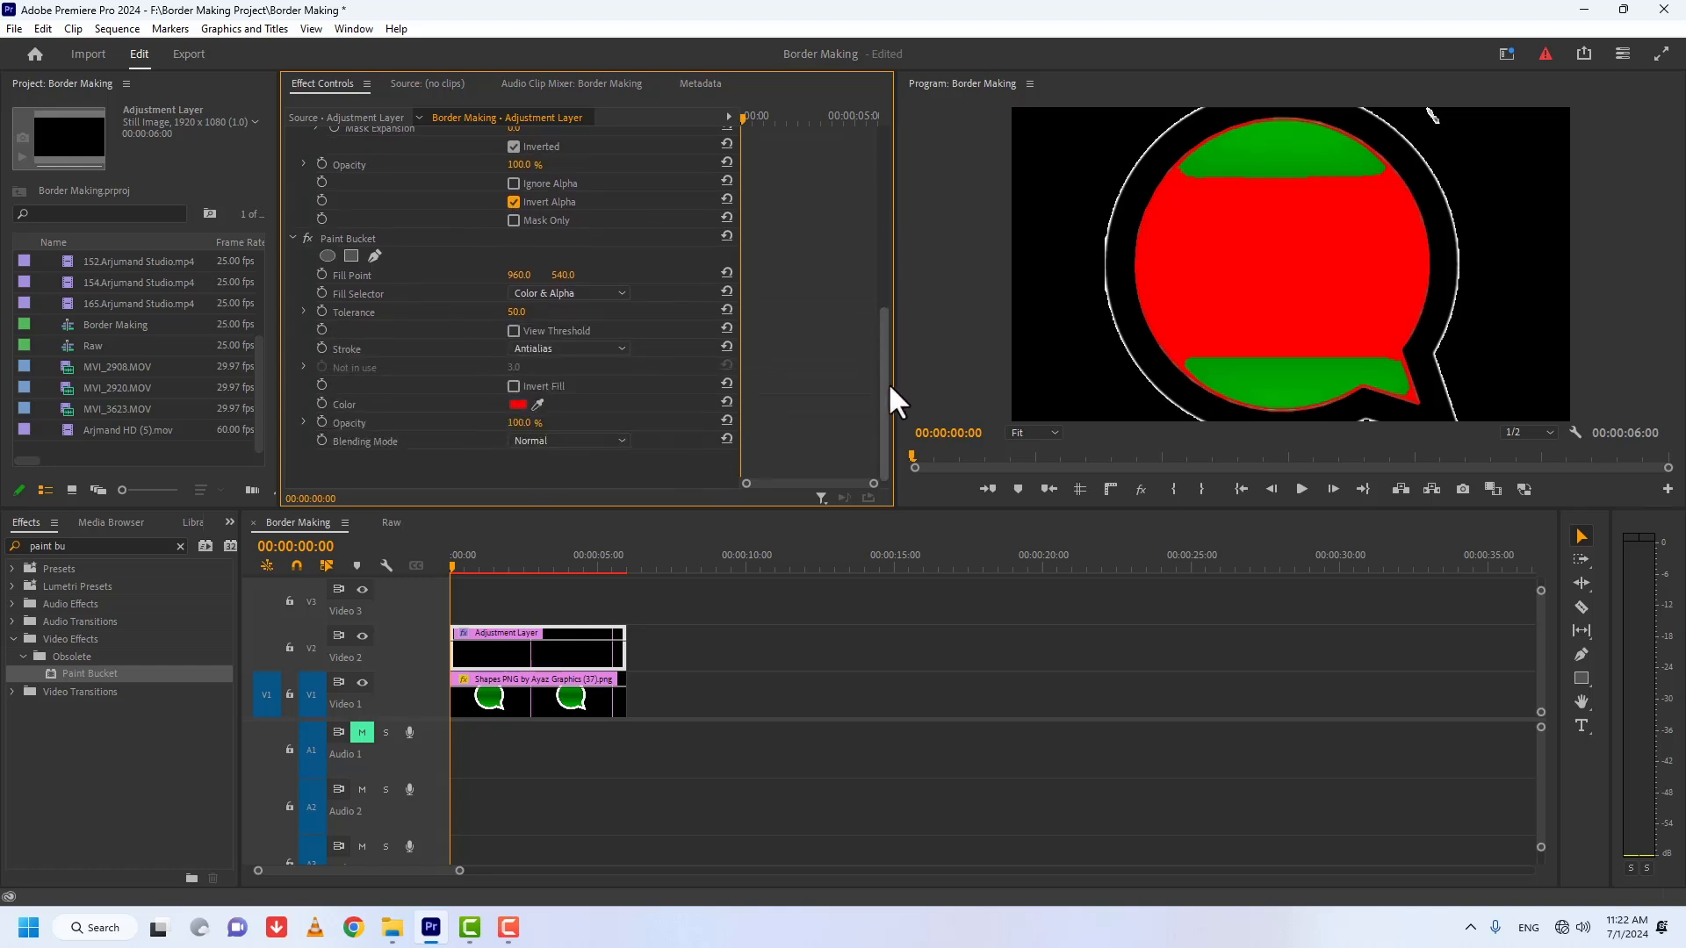
{"action": "left_click", "coordinate": [583, 295]}
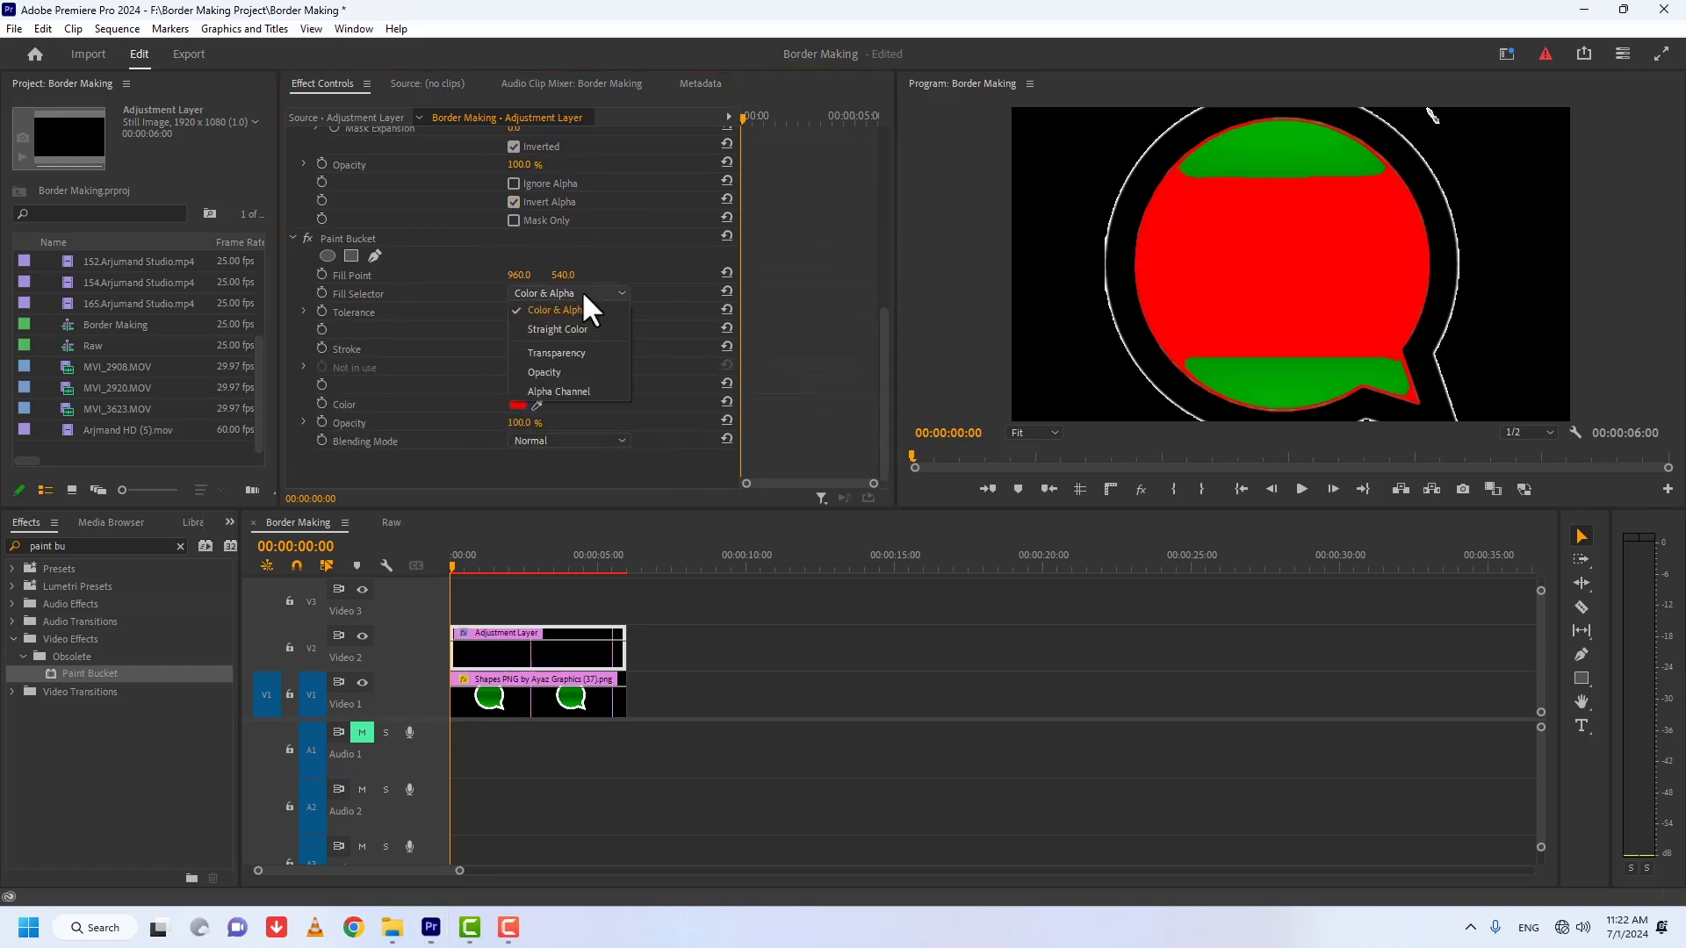
{"action": "left_click", "coordinate": [567, 392]}
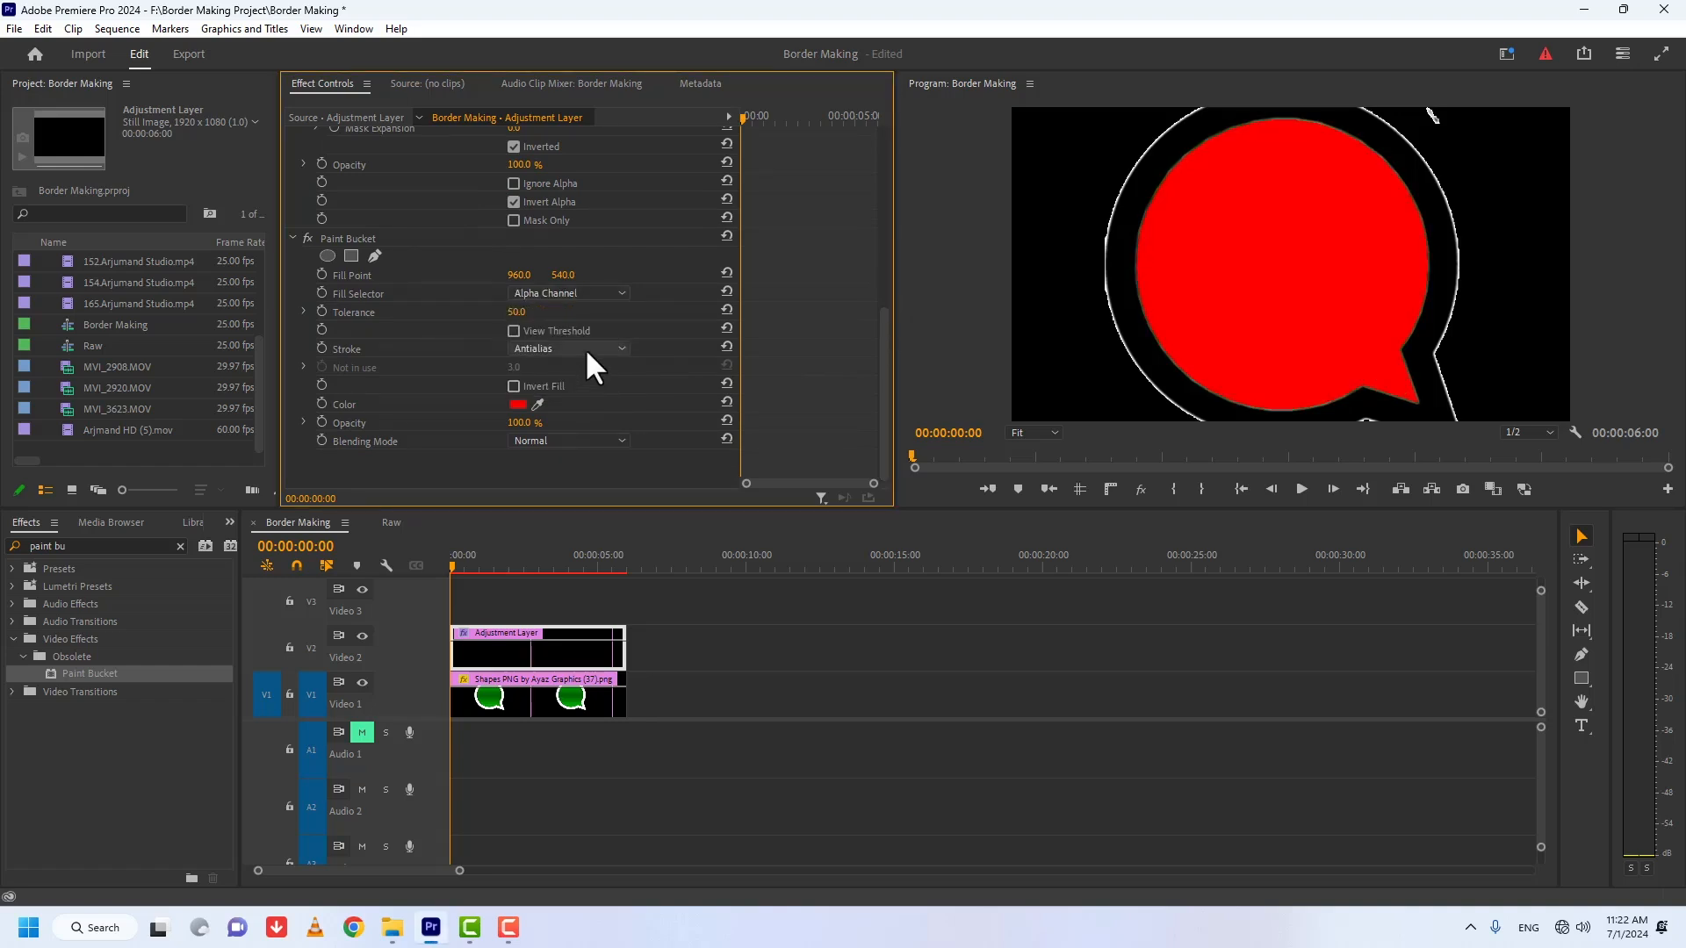
Step: Set Paint Bucket's Stroke option to Stroke with a width of 23.3 and raise the Alpha Adjust mask feather to 64
{"action": "left_click", "coordinate": [587, 350]}
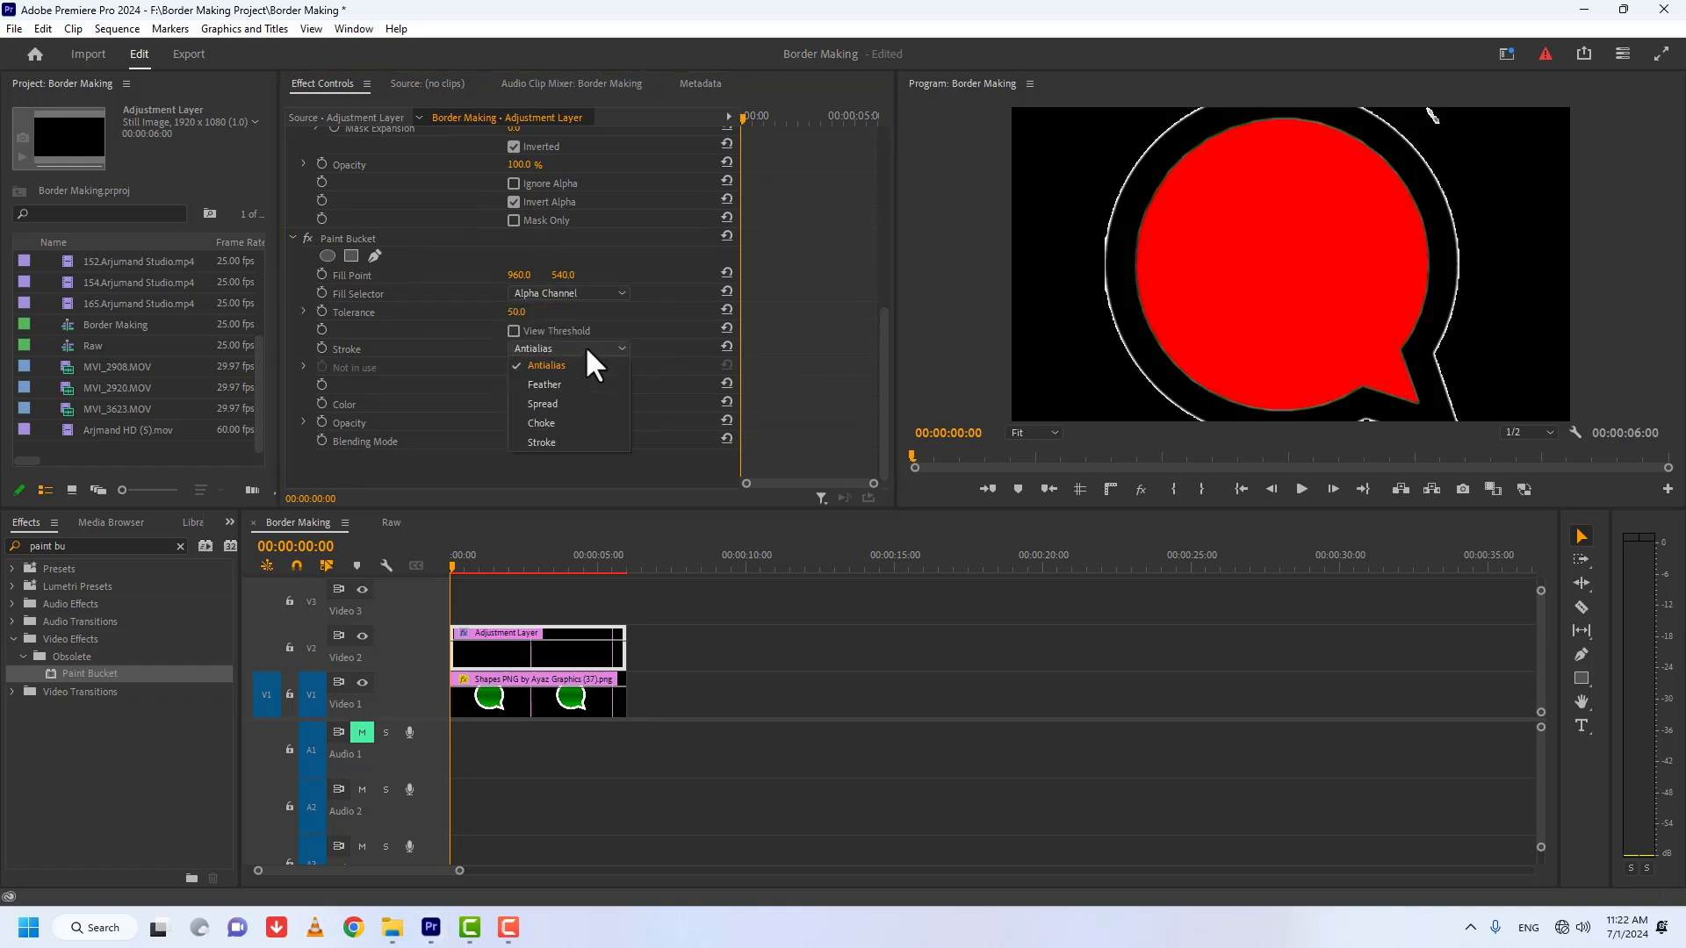
{"action": "left_click", "coordinate": [561, 442]}
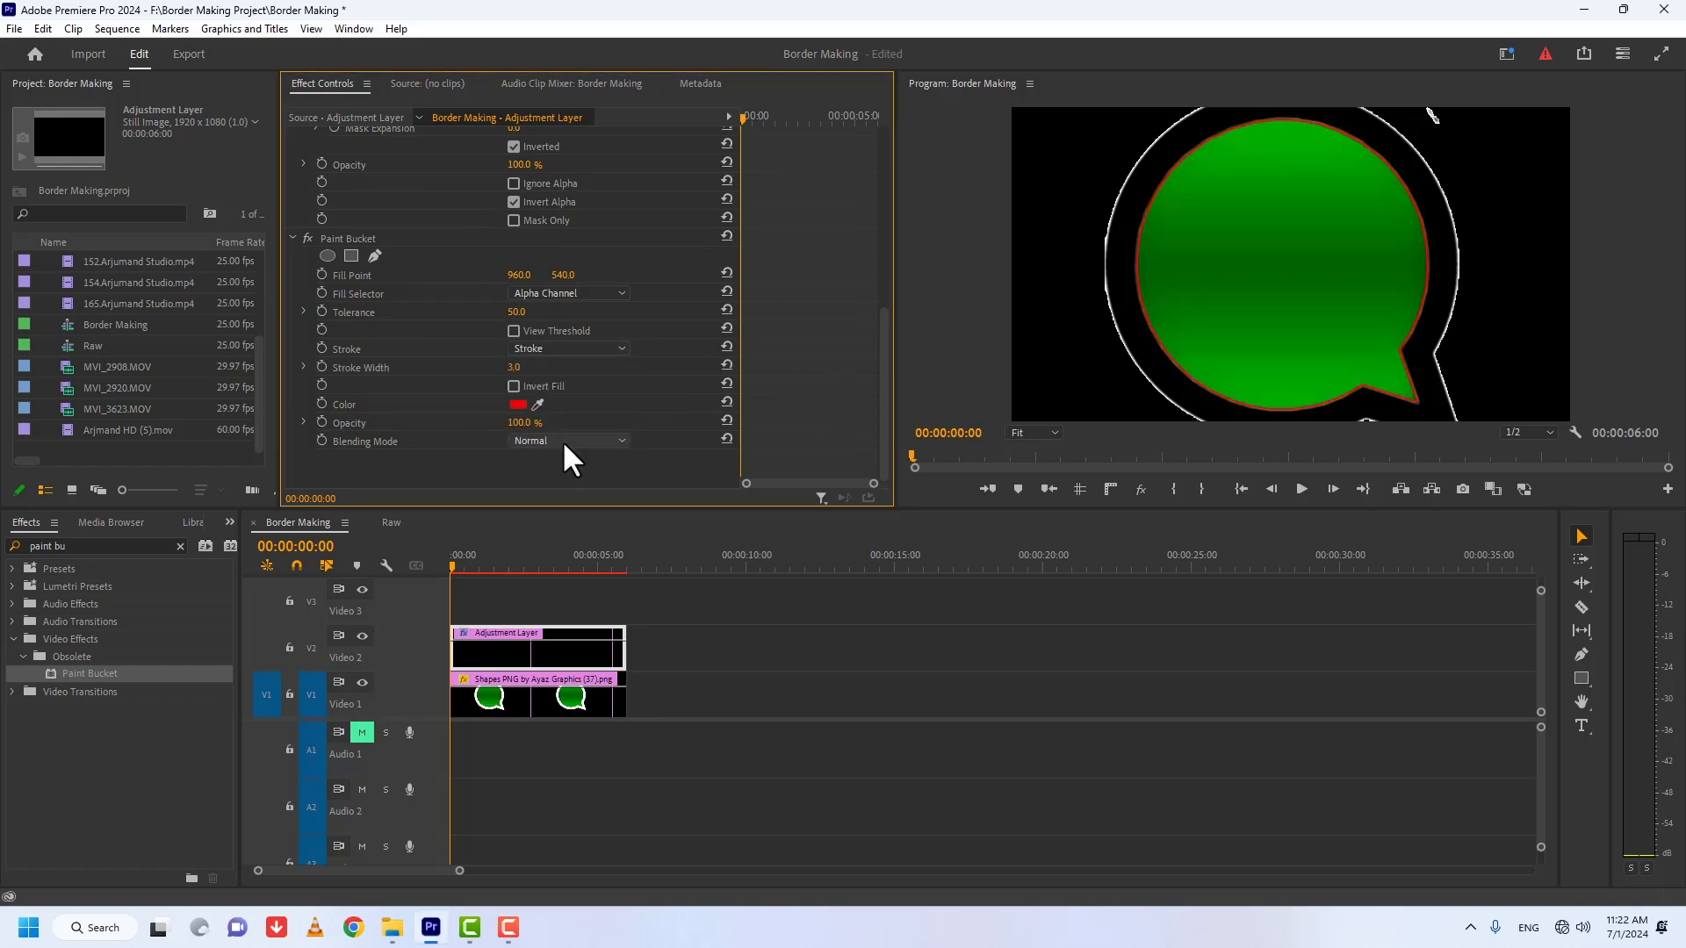
{"action": "left_click_drag", "start_coordinate": [513, 367], "coordinate": [570, 367]}
{"action": "scroll", "coordinate": [356, 250], "scroll_direction": "up", "scroll_amount": 4}
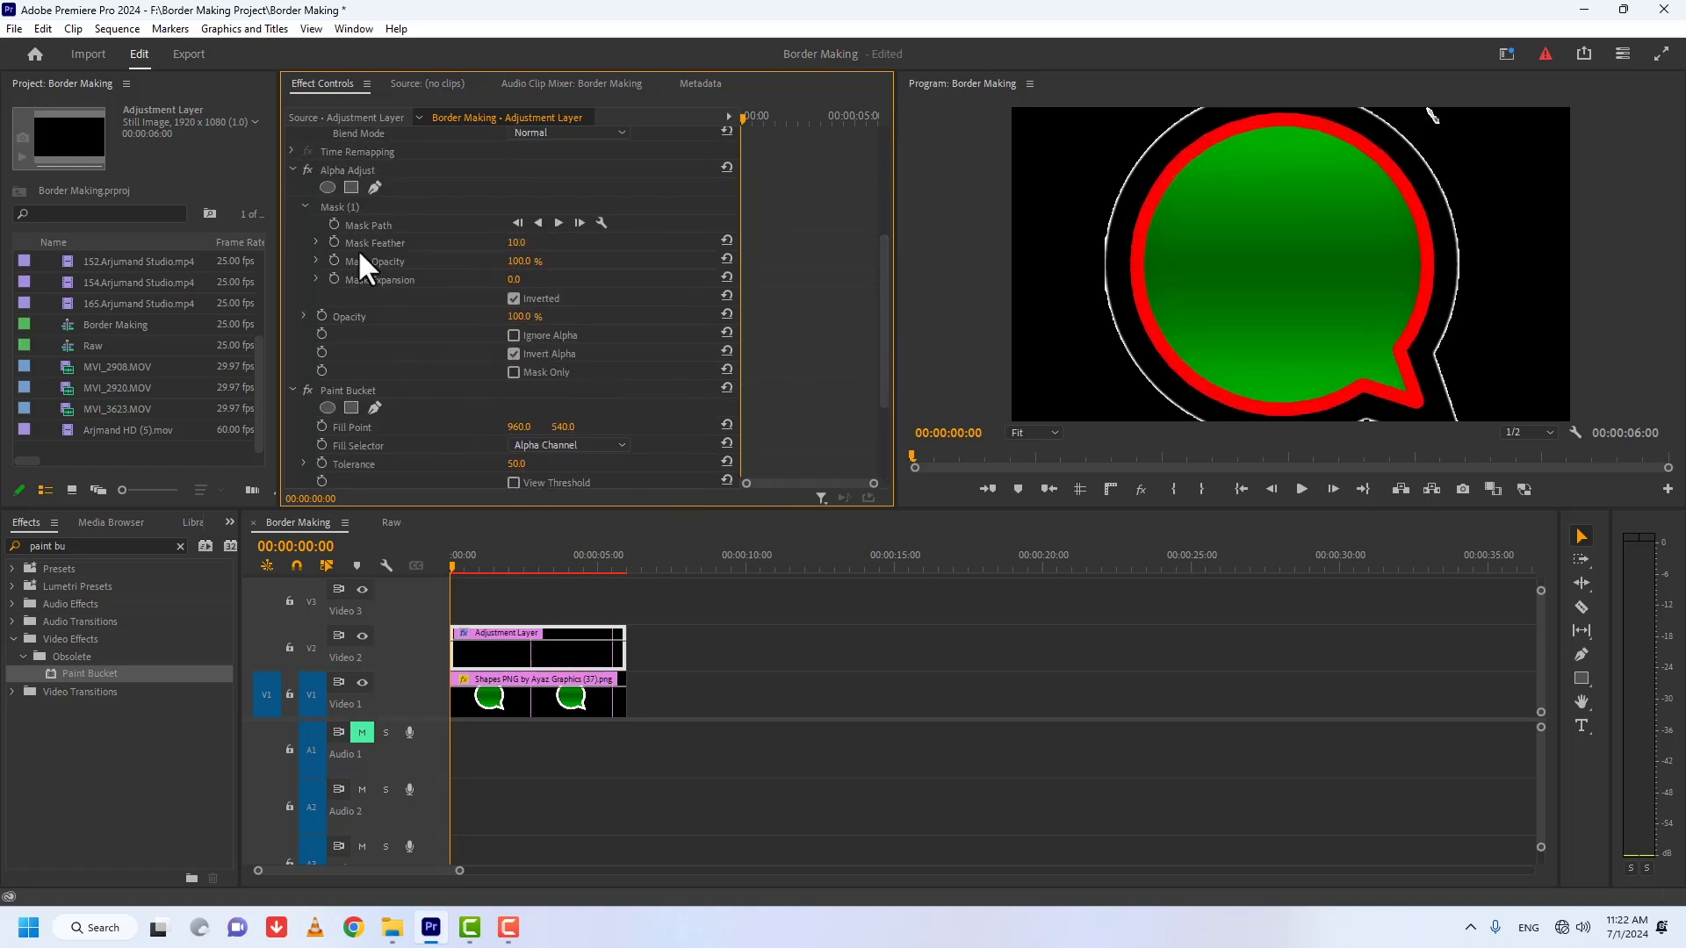
{"action": "left_click_drag", "start_coordinate": [511, 250], "coordinate": [566, 250]}
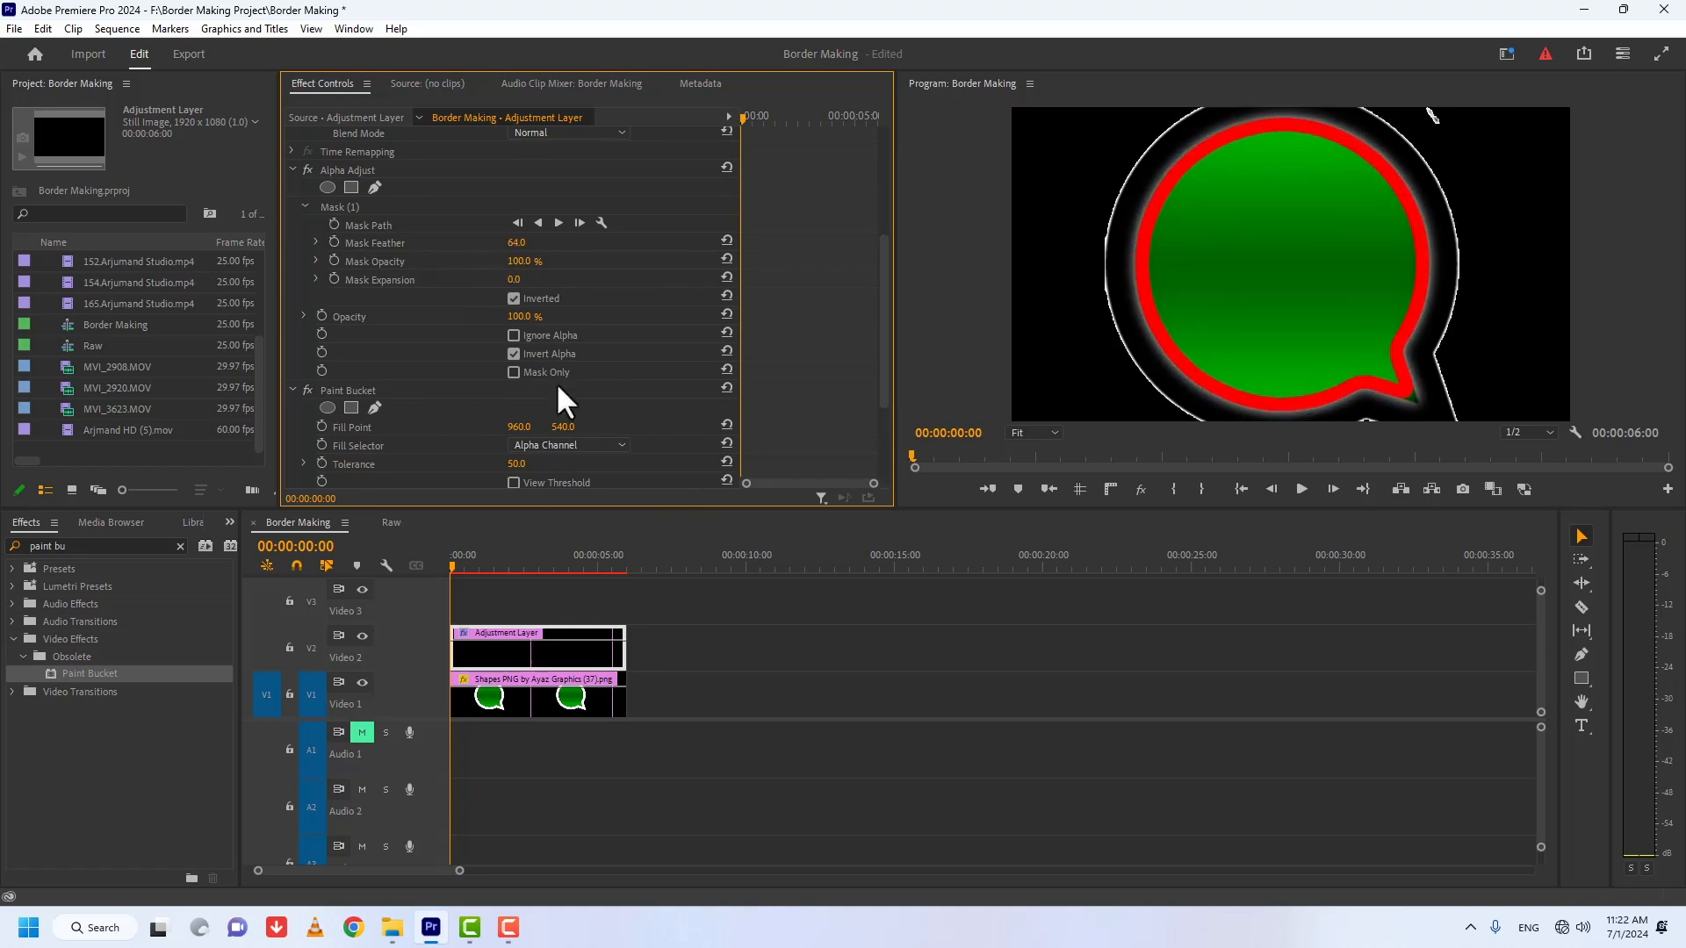
Step: Save the Alpha Adjust and Paint Bucket effects together as a preset named "Whatsap Border"
{"action": "left_click", "coordinate": [180, 546]}
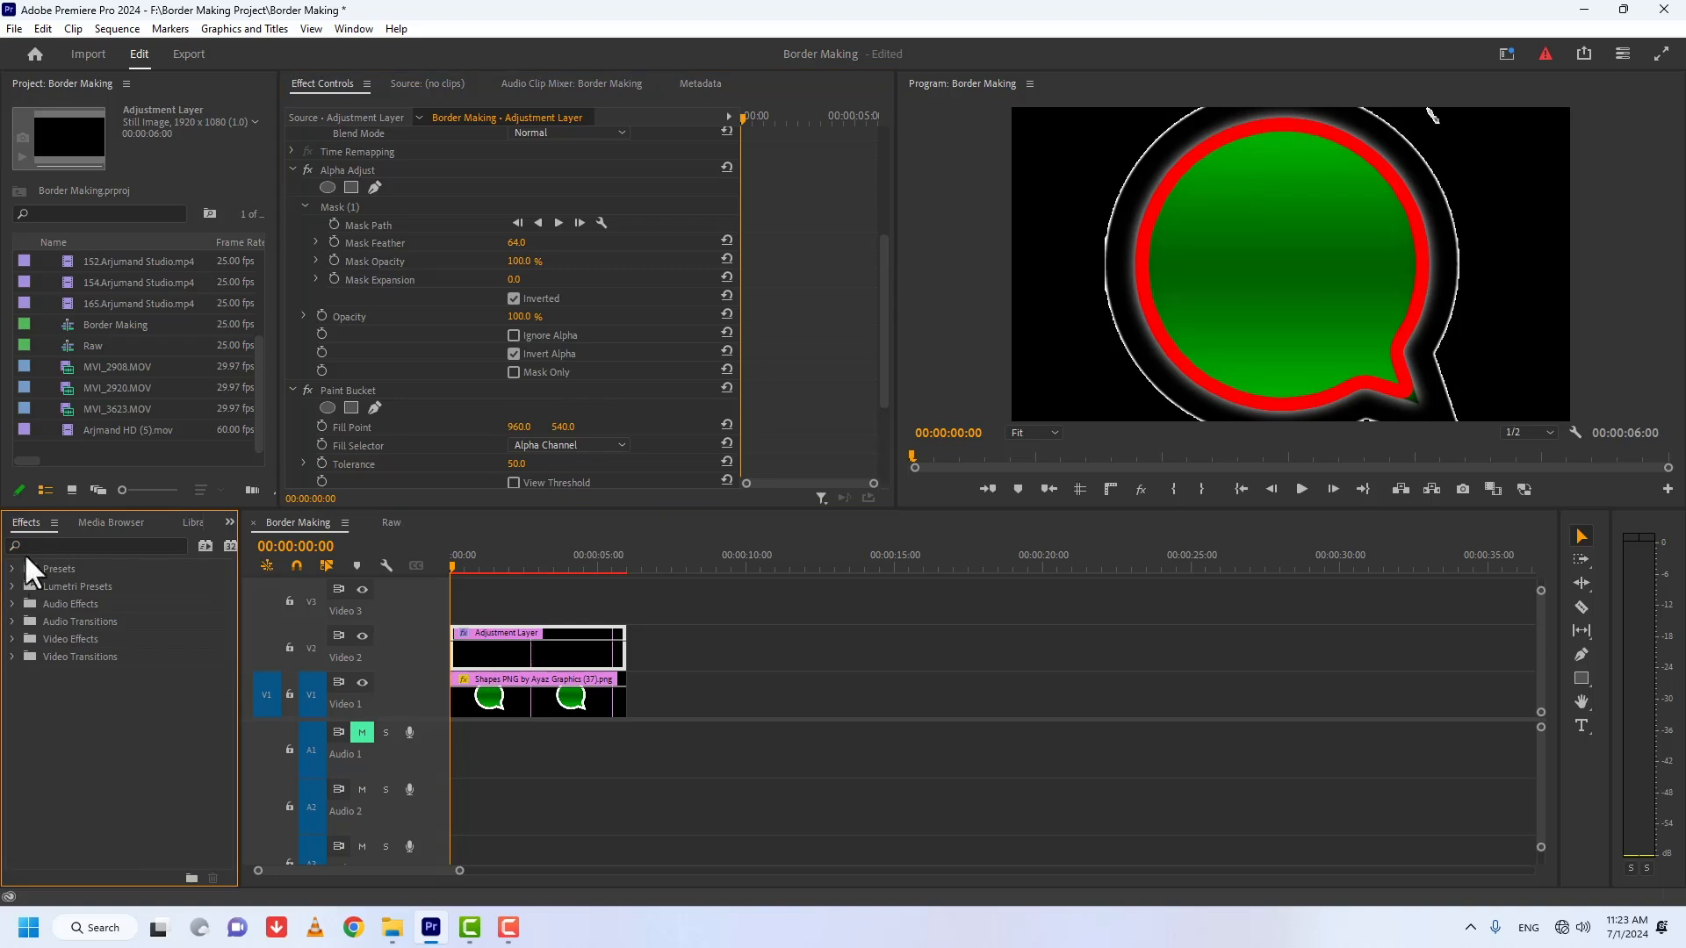
{"action": "scroll", "coordinate": [883, 350], "scroll_direction": "up", "scroll_amount": 1}
{"action": "left_click", "coordinate": [346, 198]}
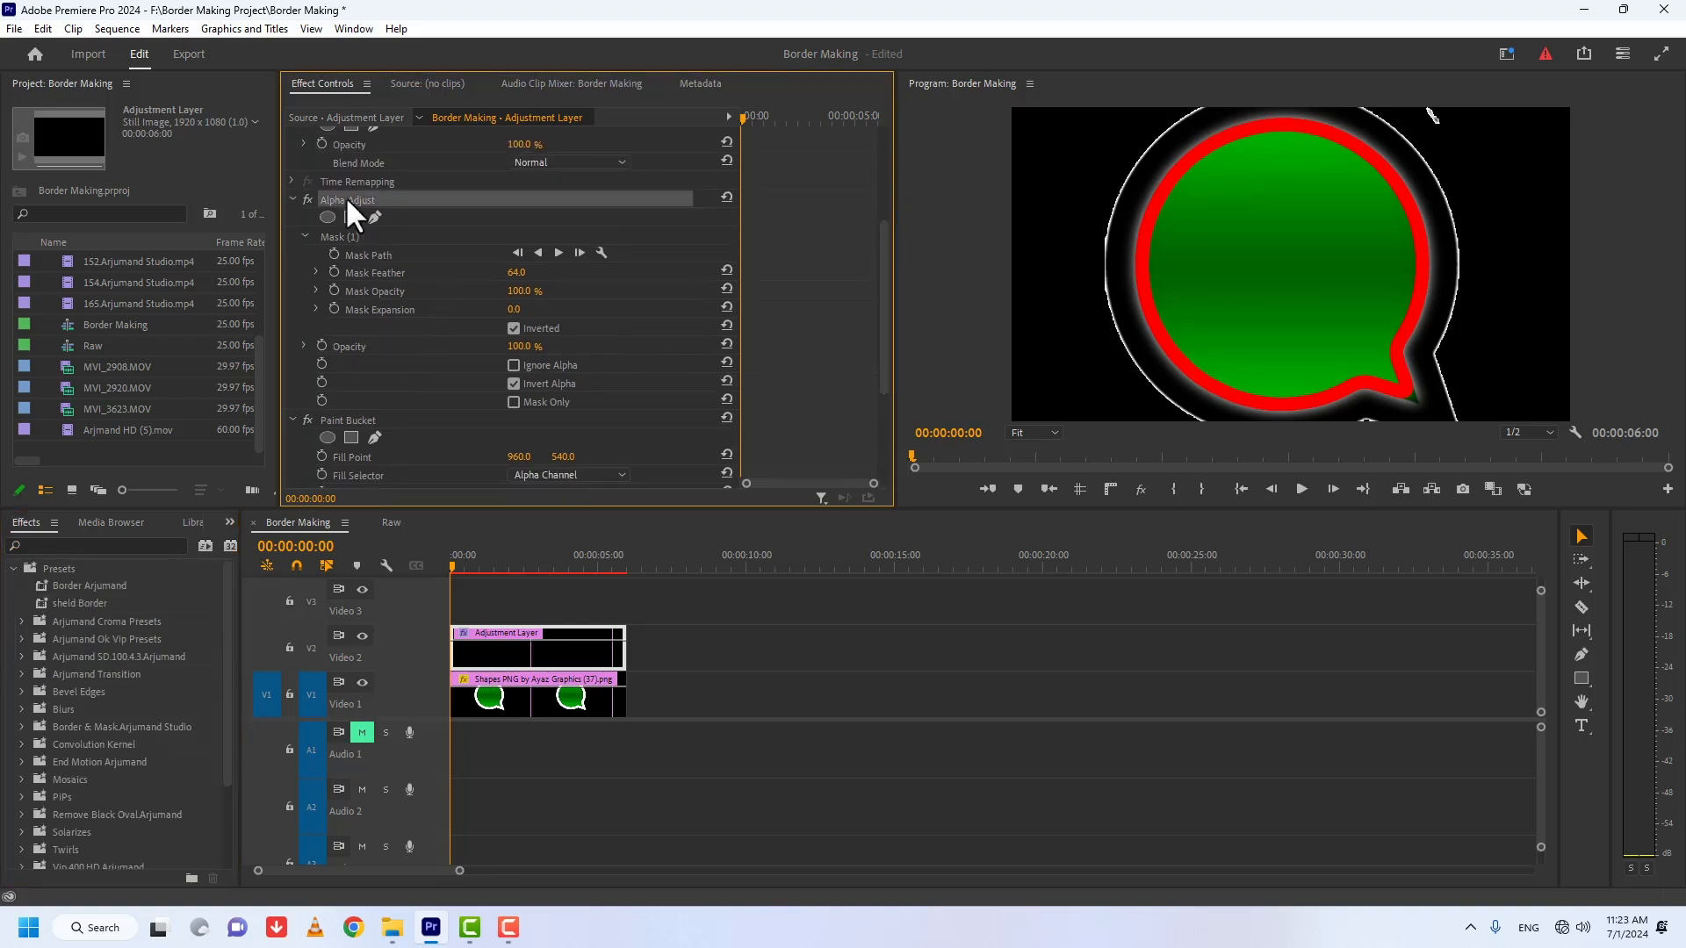
{"action": "left_click", "coordinate": [340, 419]}
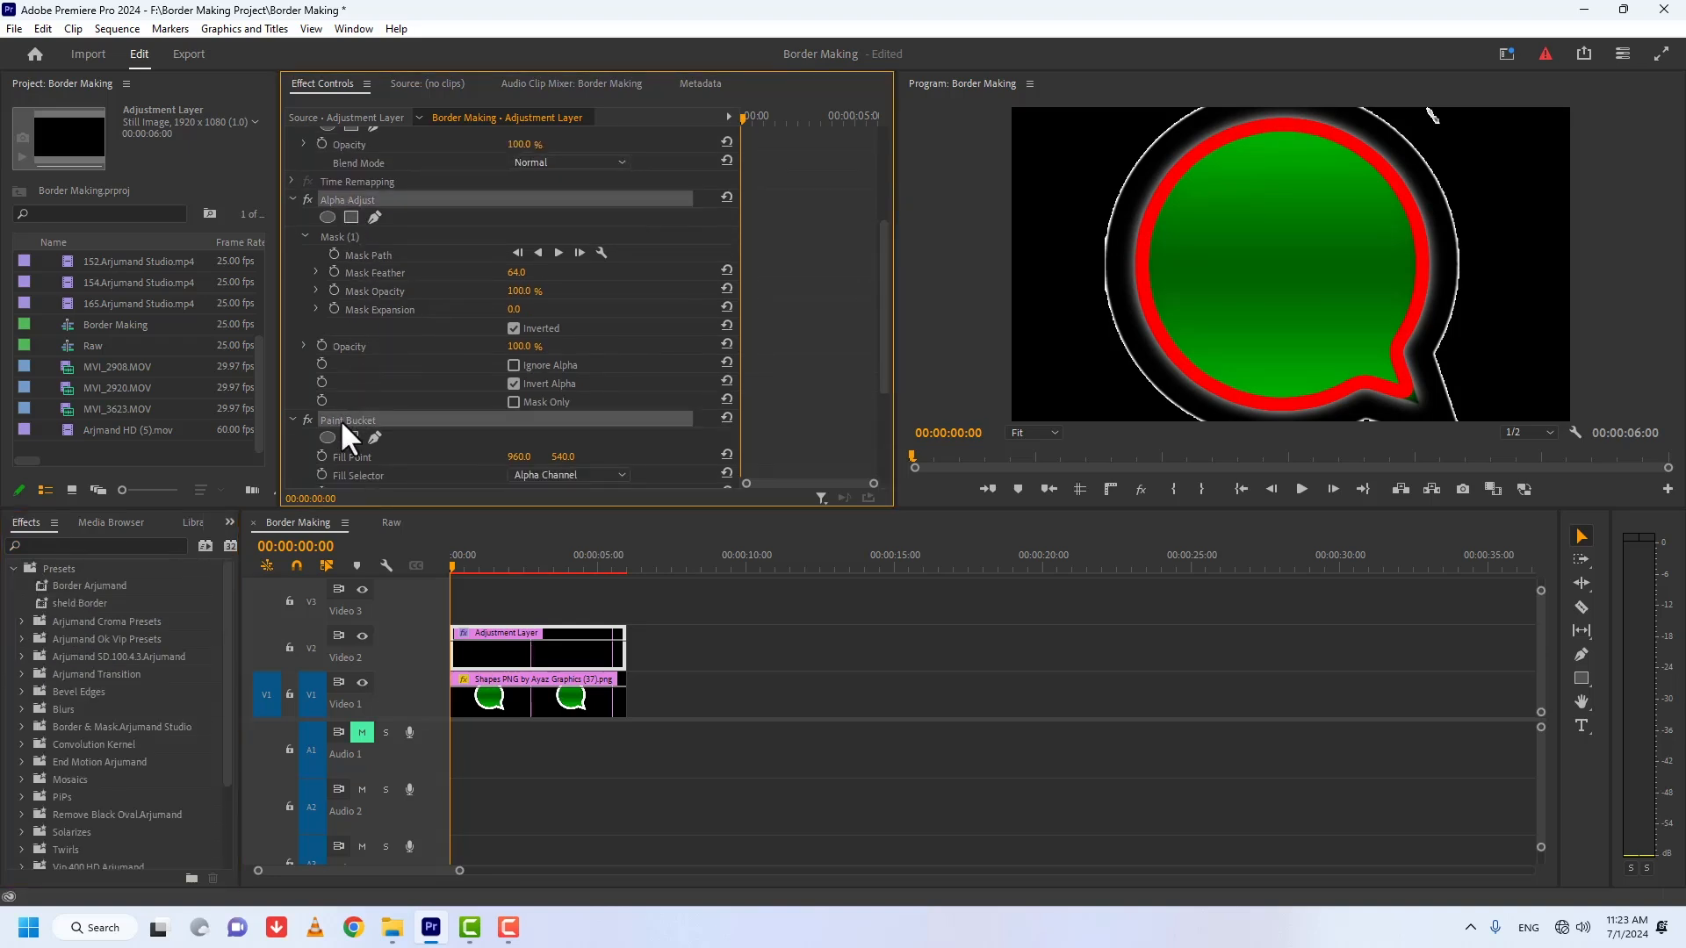
{"action": "right_click", "coordinate": [340, 419]}
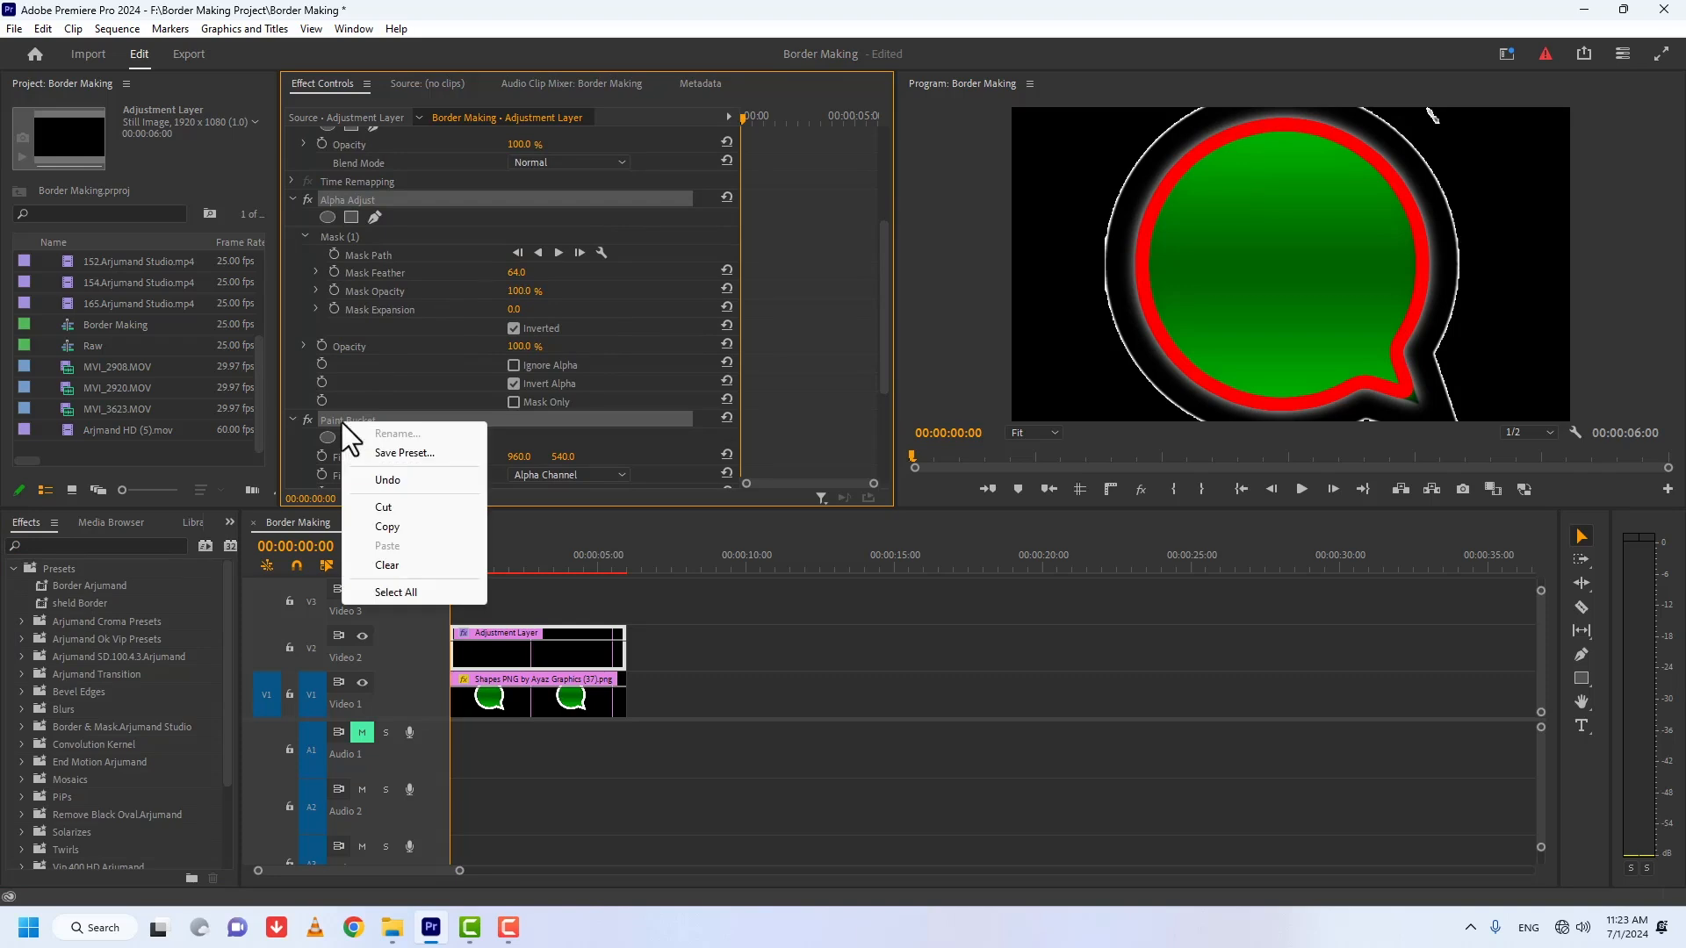
{"action": "left_click", "coordinate": [382, 453]}
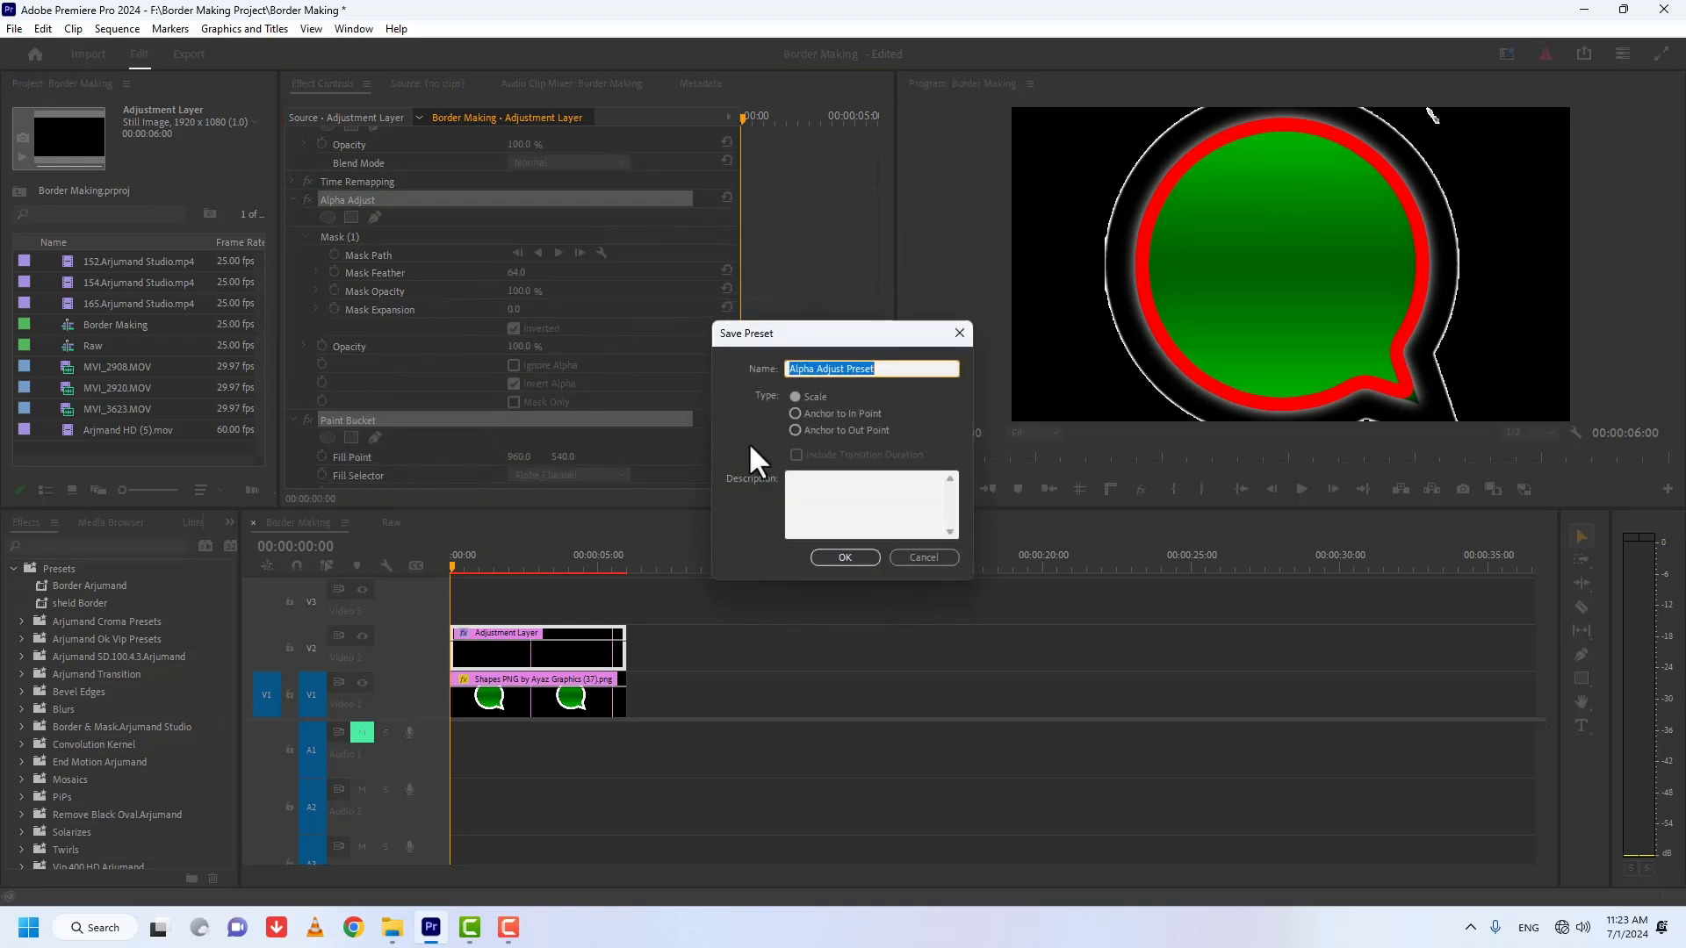
{"action": "type", "text": "Whatsap Border"}
{"action": "key", "text": "Return"}
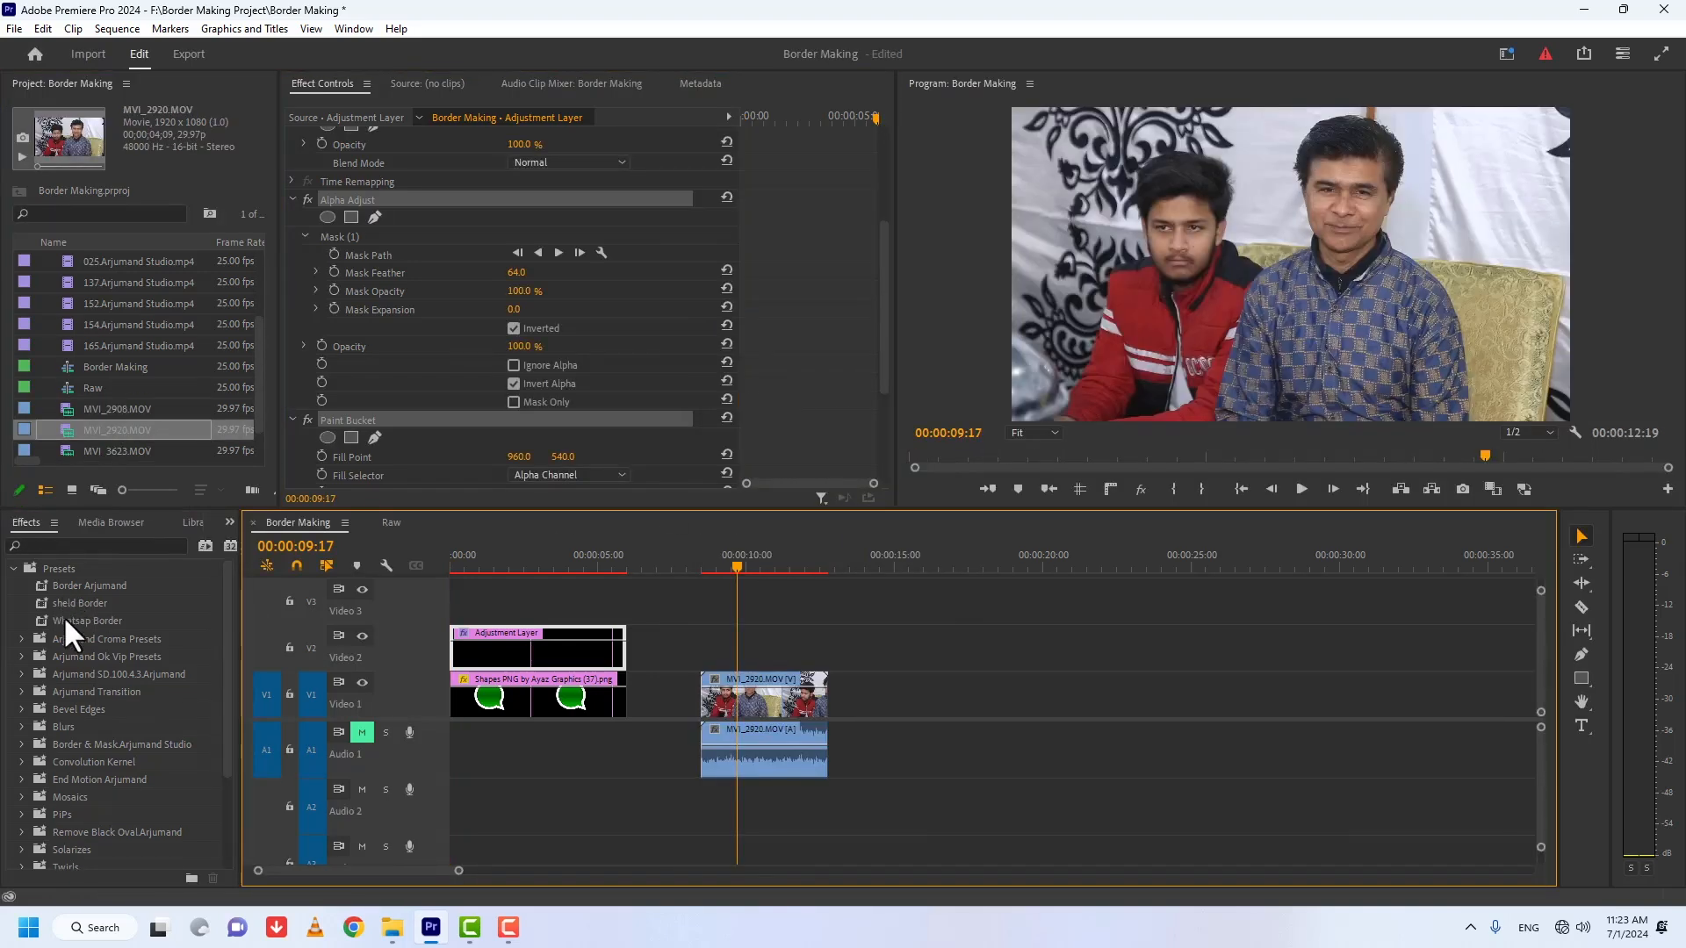
Step: Apply the Whatsap Border preset to the MVI_2920.MOV clip and change its Paint Bucket color to green
{"action": "left_click_drag", "start_coordinate": [66, 620], "coordinate": [768, 692]}
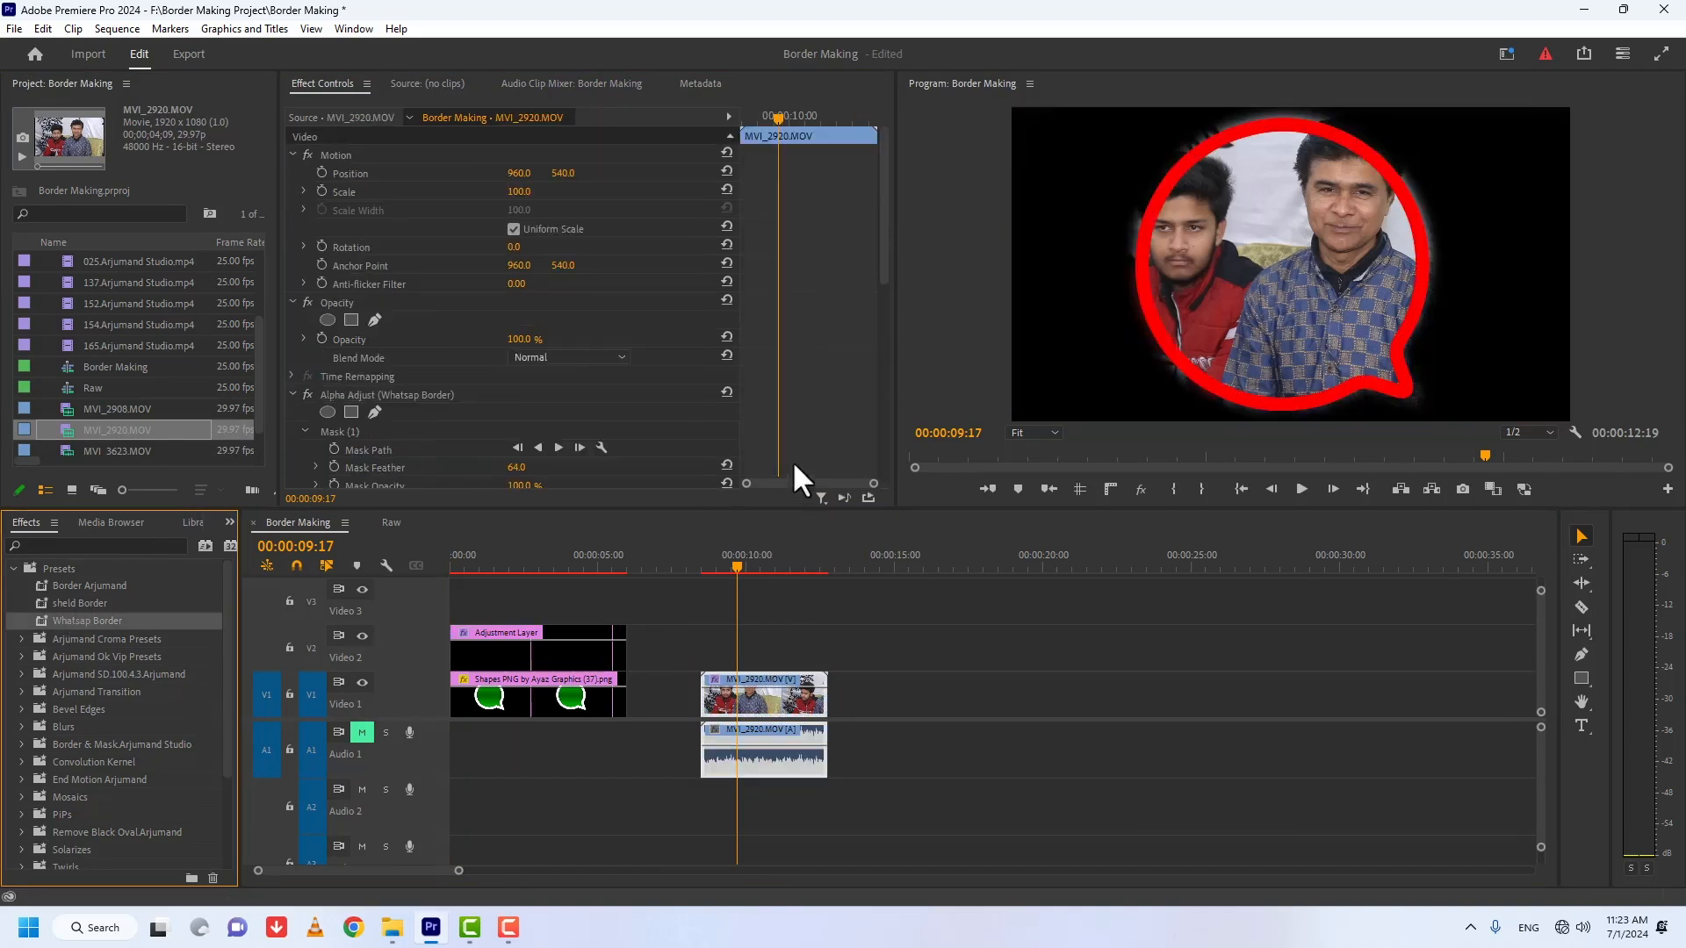
{"action": "left_click_drag", "start_coordinate": [882, 234], "coordinate": [871, 431]}
{"action": "left_click", "coordinate": [518, 384]}
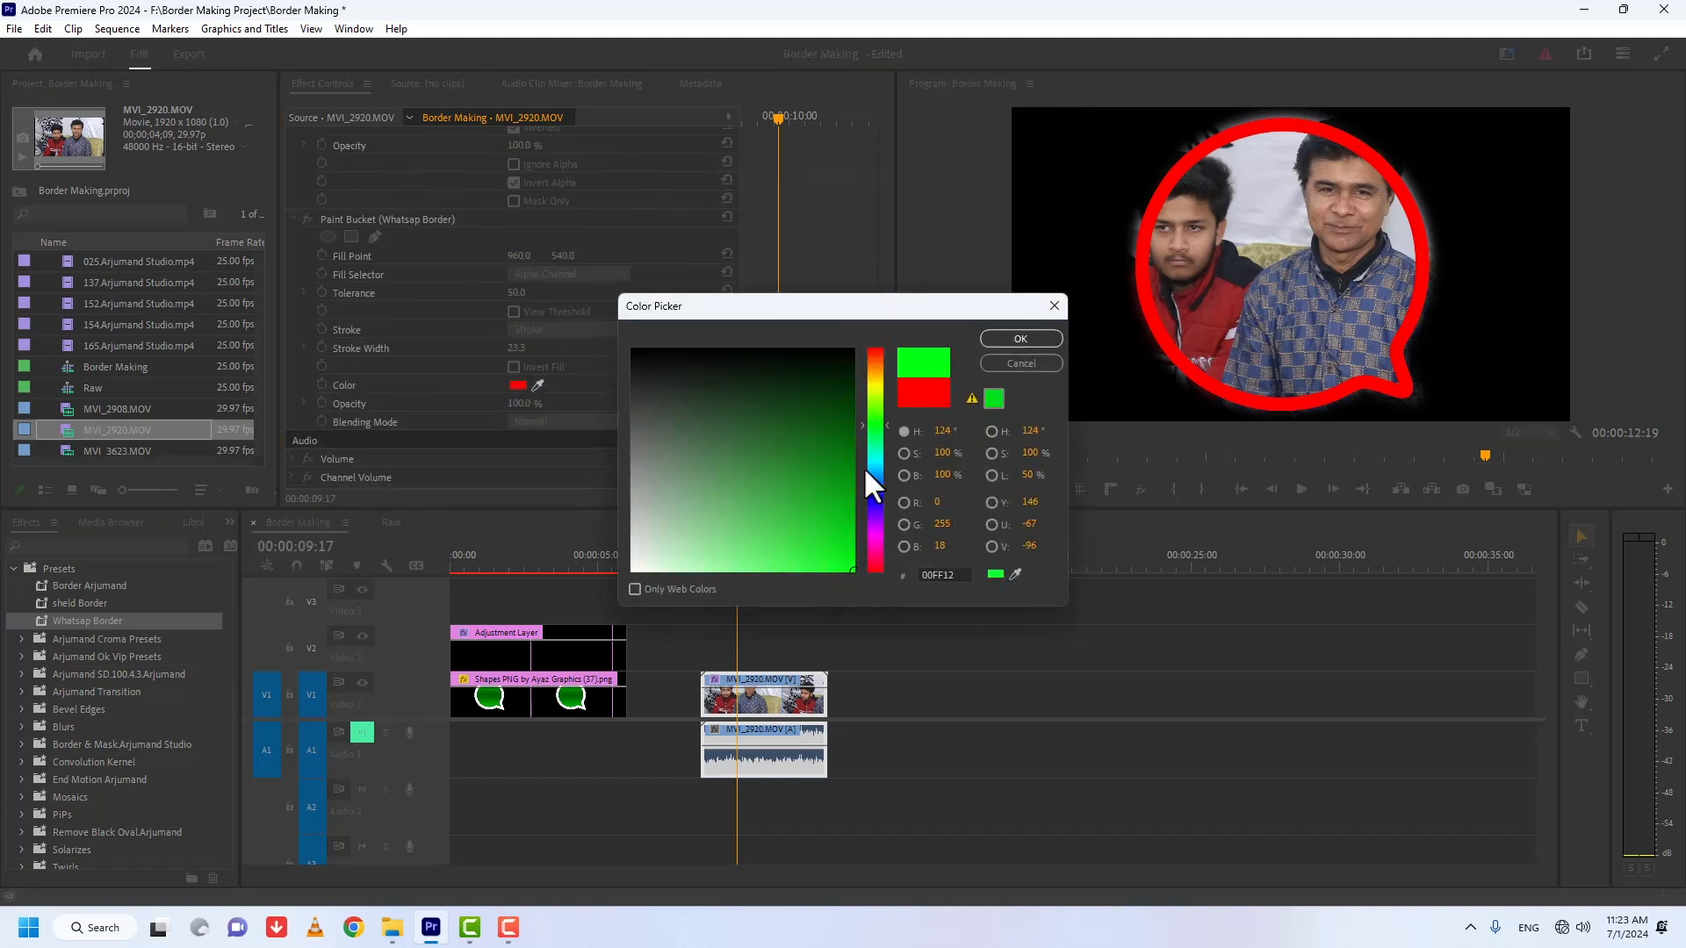
{"action": "left_click", "coordinate": [1005, 339]}
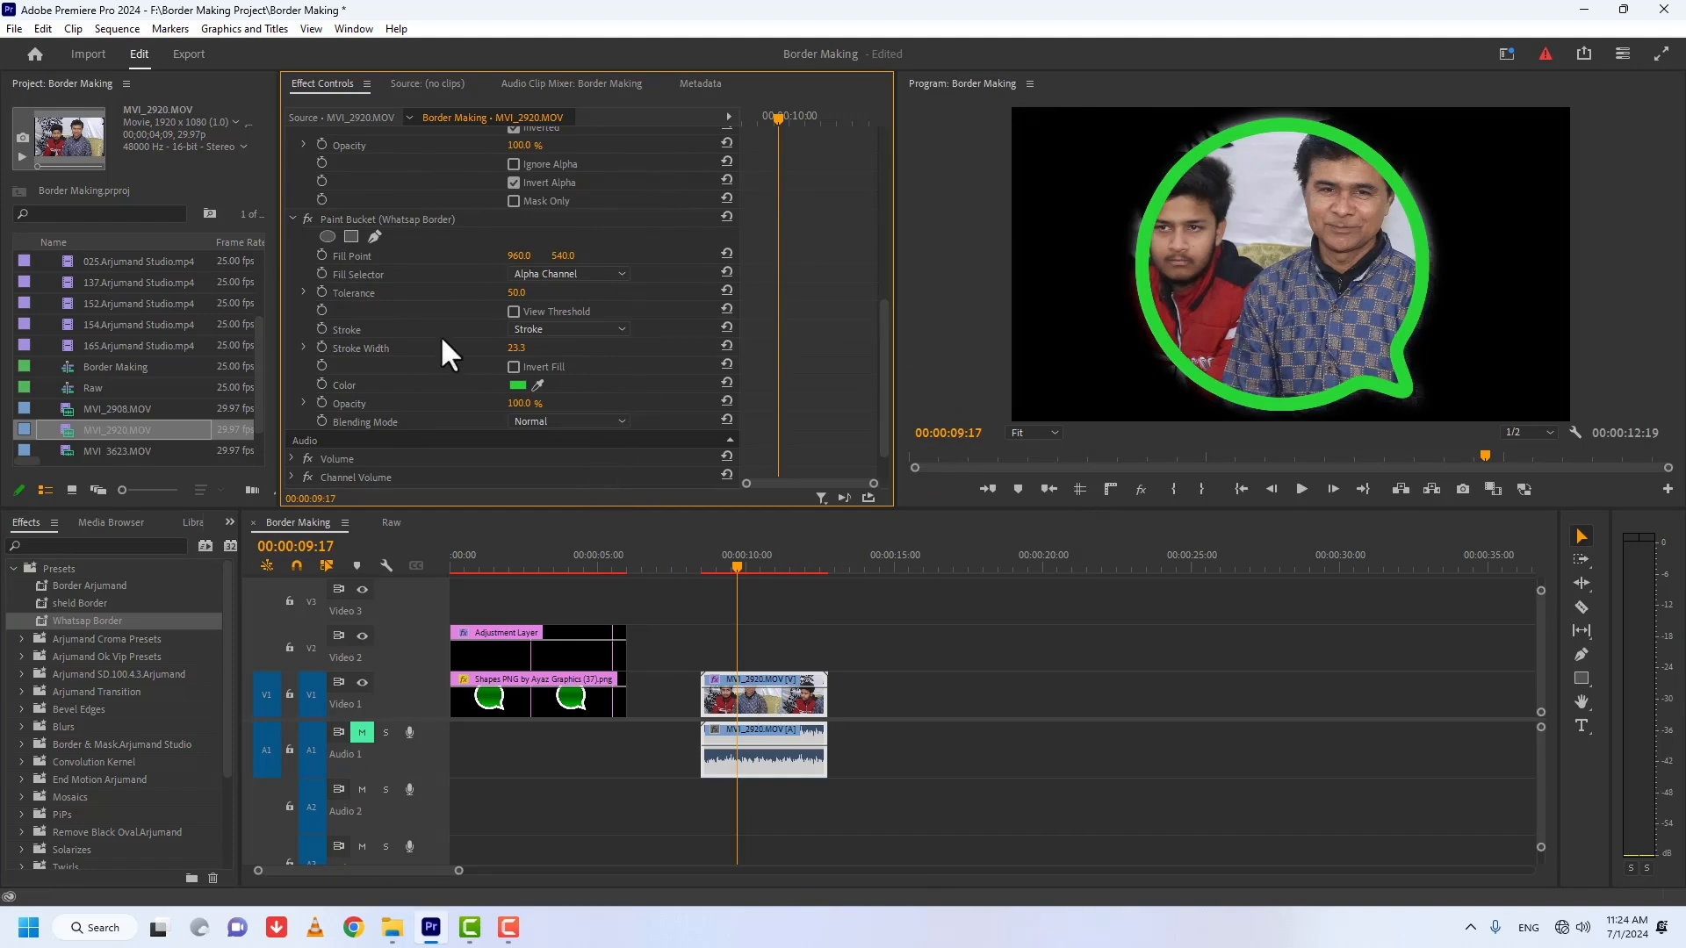
Step: Shift the border mask rightward to frame the man in the patterned blue shirt, save the project and preview it enlarged
{"action": "left_click_drag", "start_coordinate": [880, 337], "coordinate": [880, 227]}
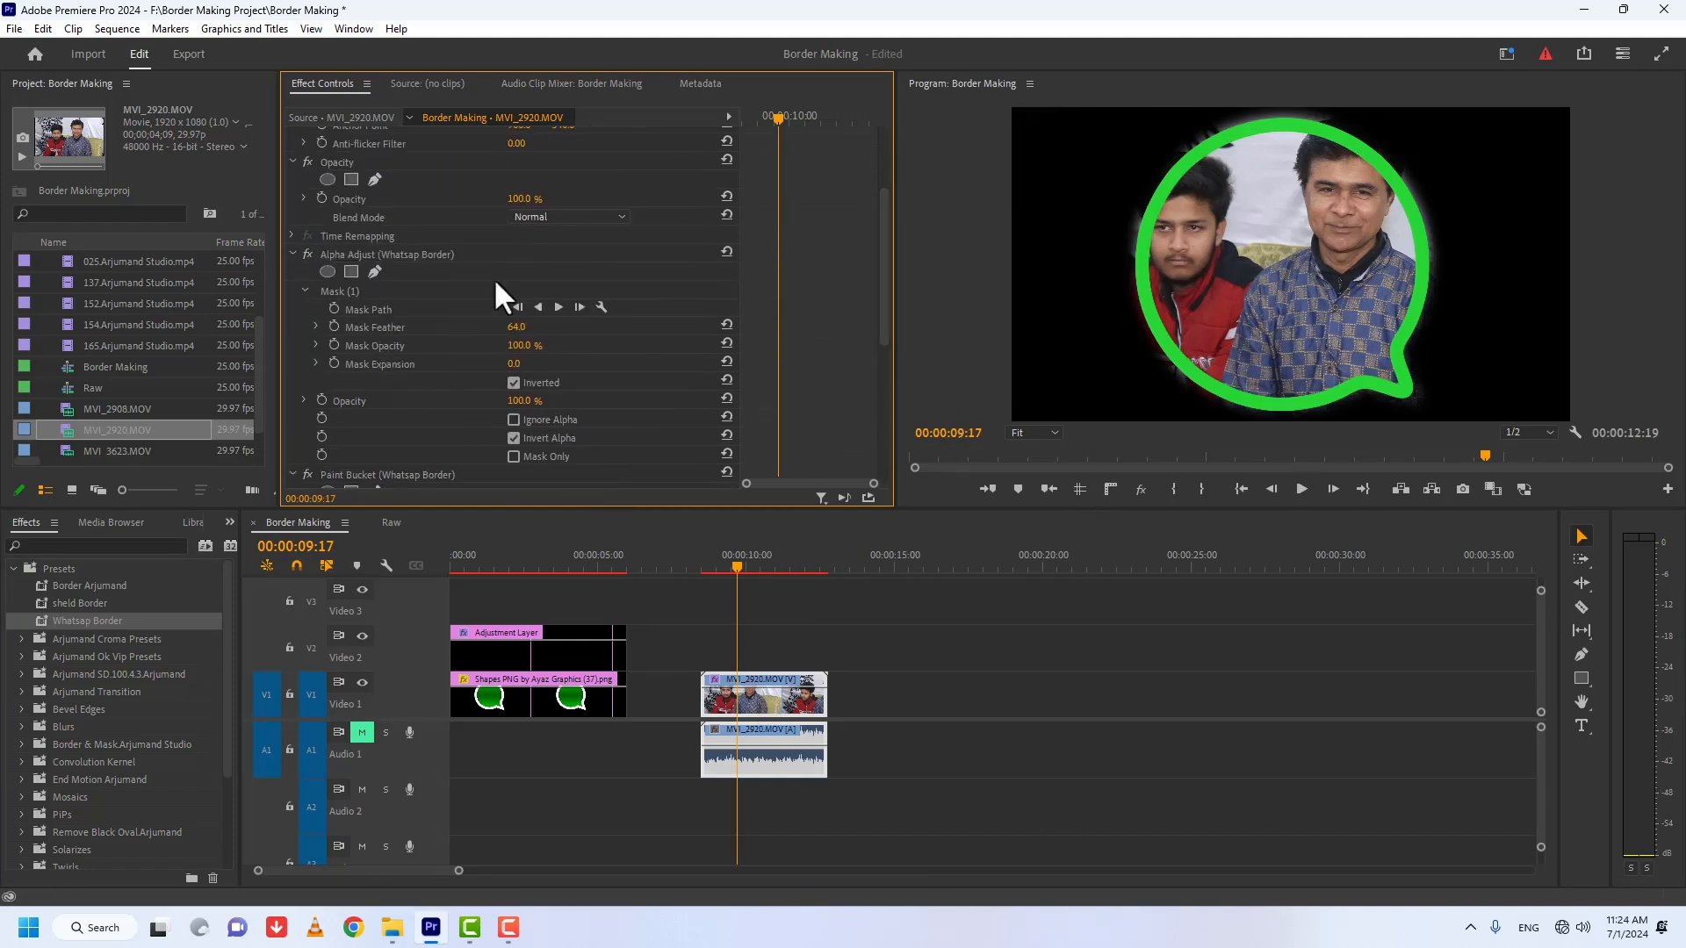
{"action": "left_click", "coordinate": [344, 288]}
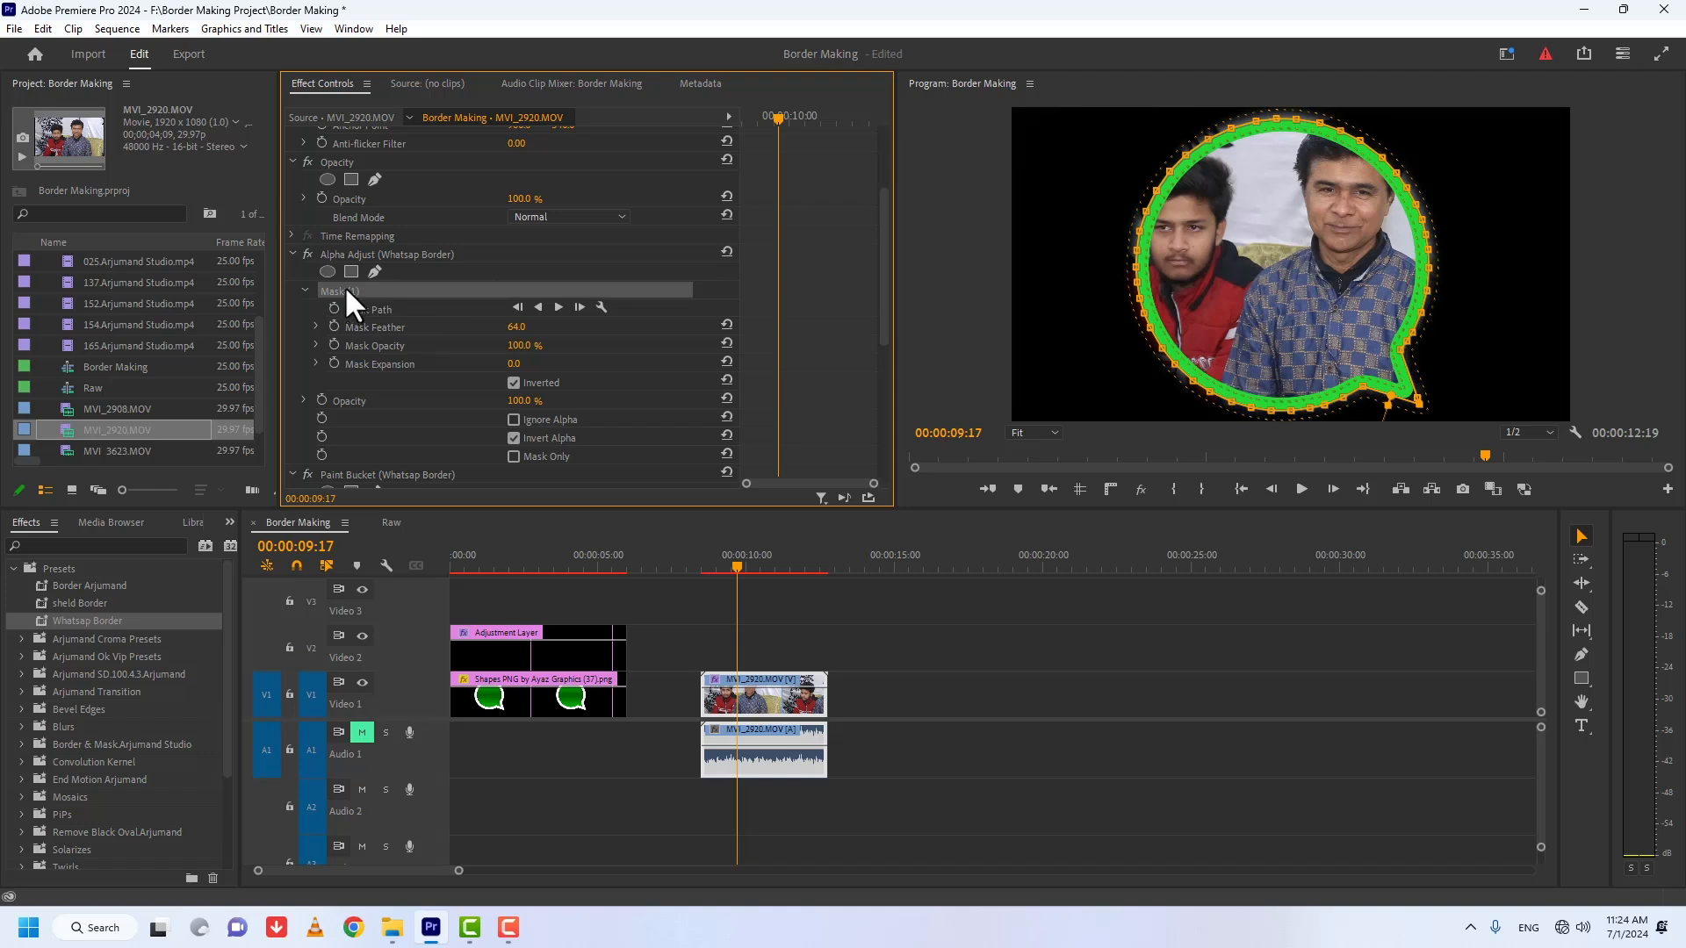
{"action": "left_click_drag", "start_coordinate": [1227, 263], "coordinate": [1302, 251]}
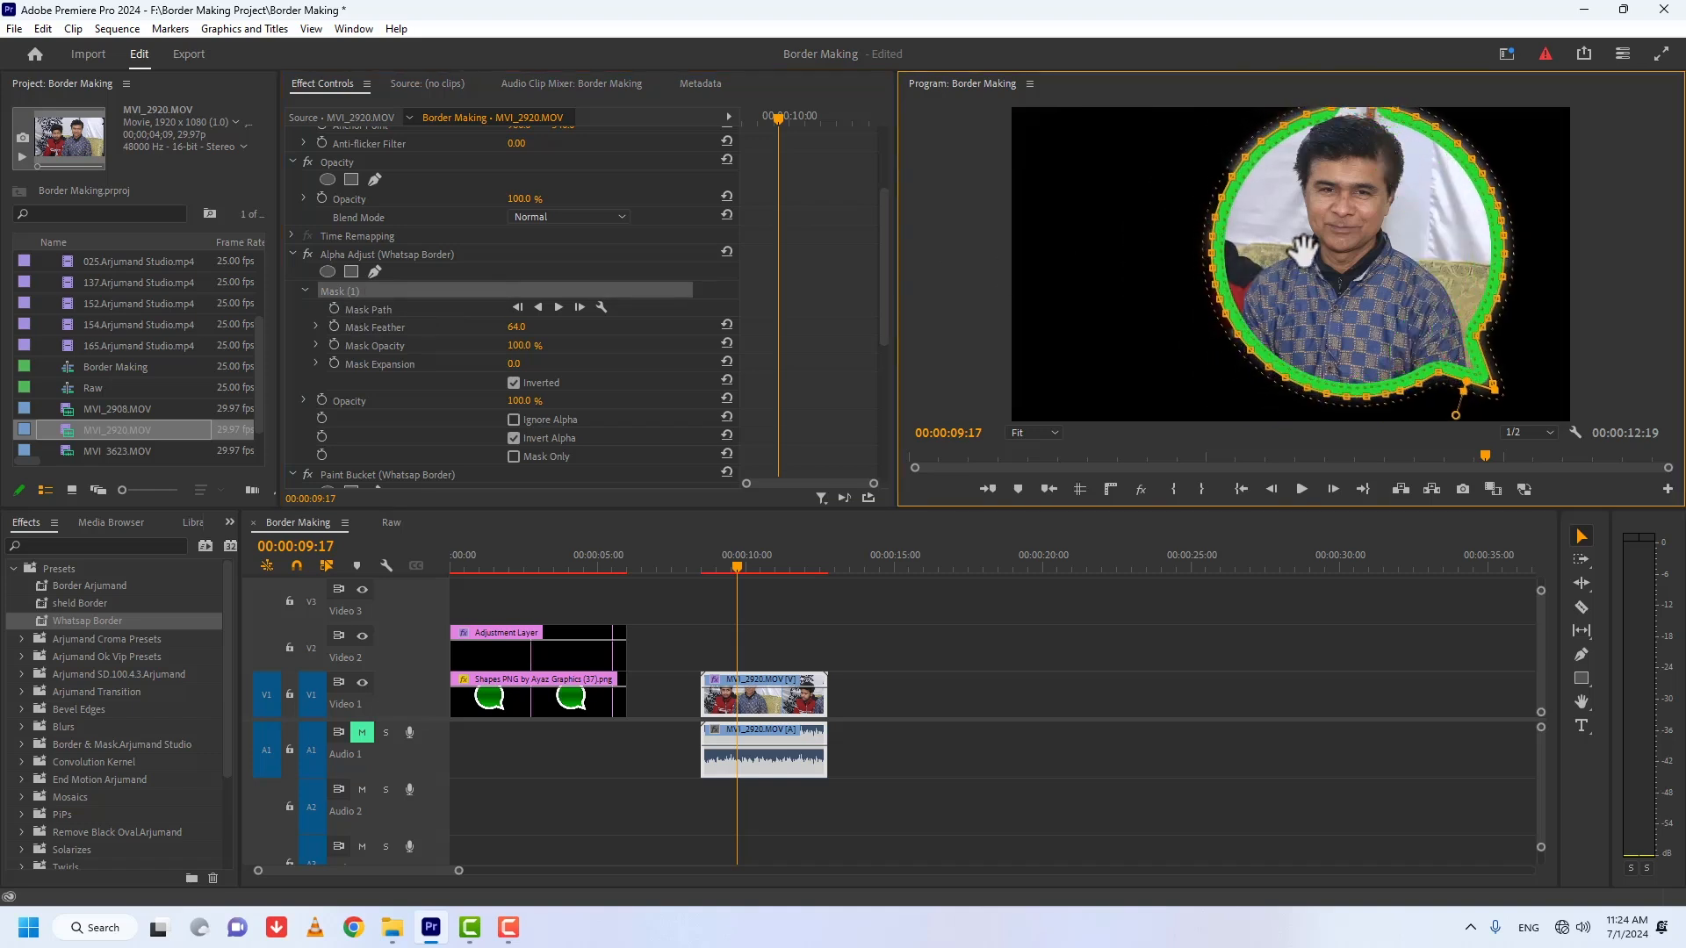
{"action": "key", "text": "ctrl+s"}
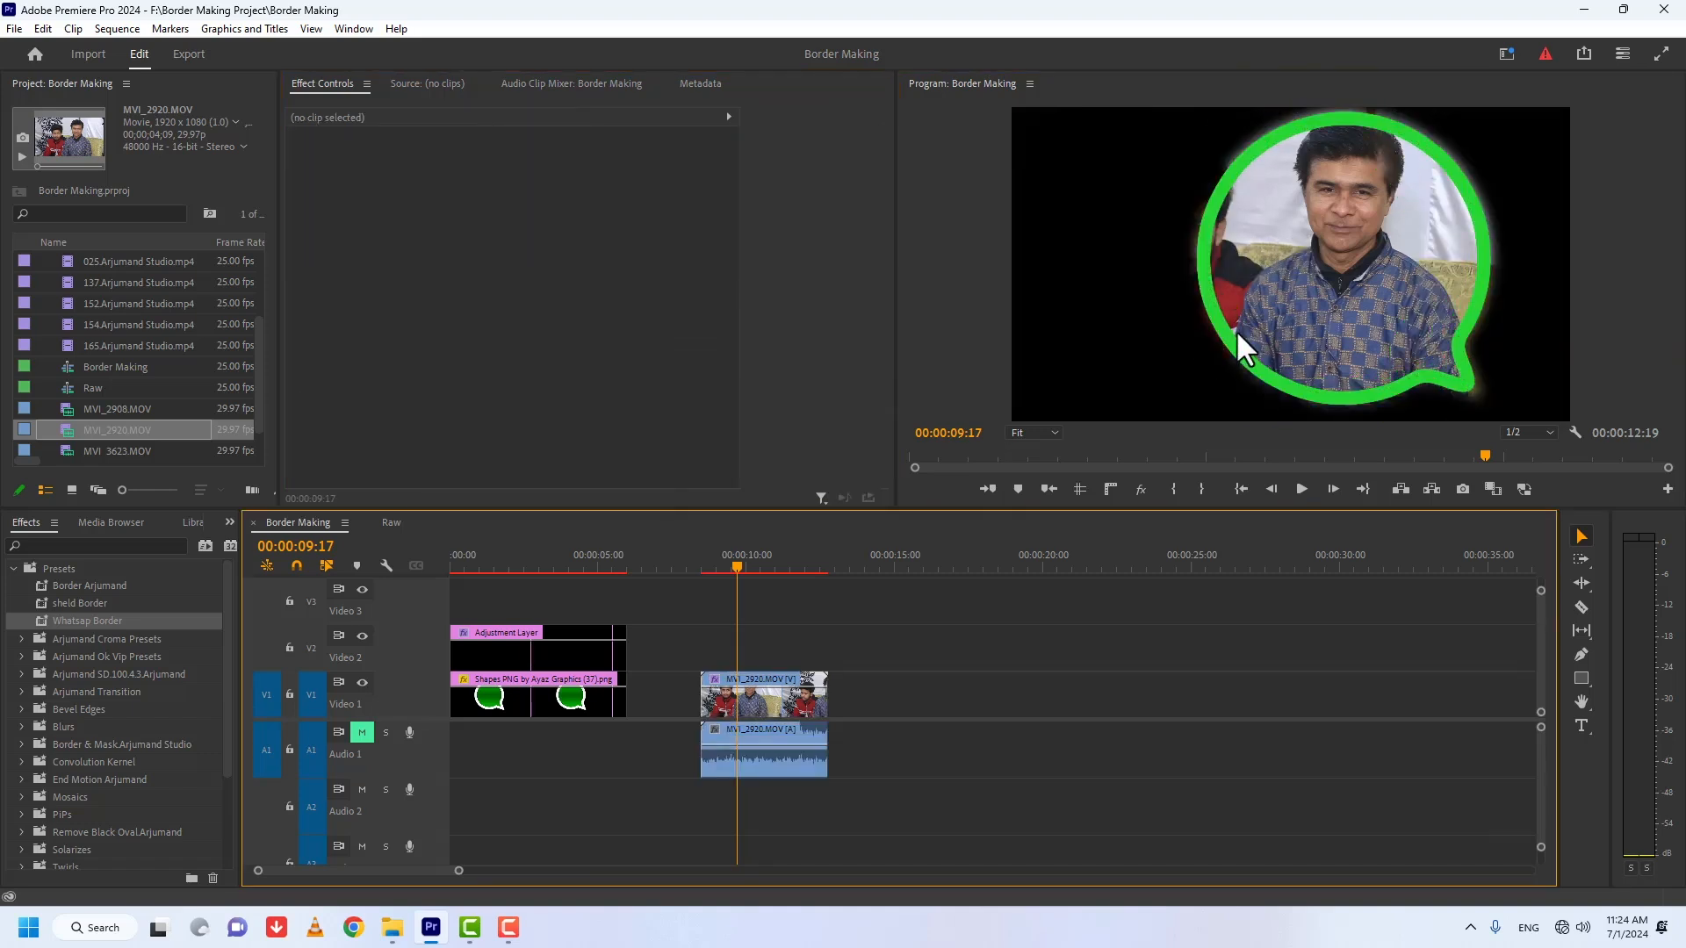
{"action": "key", "text": "grave"}
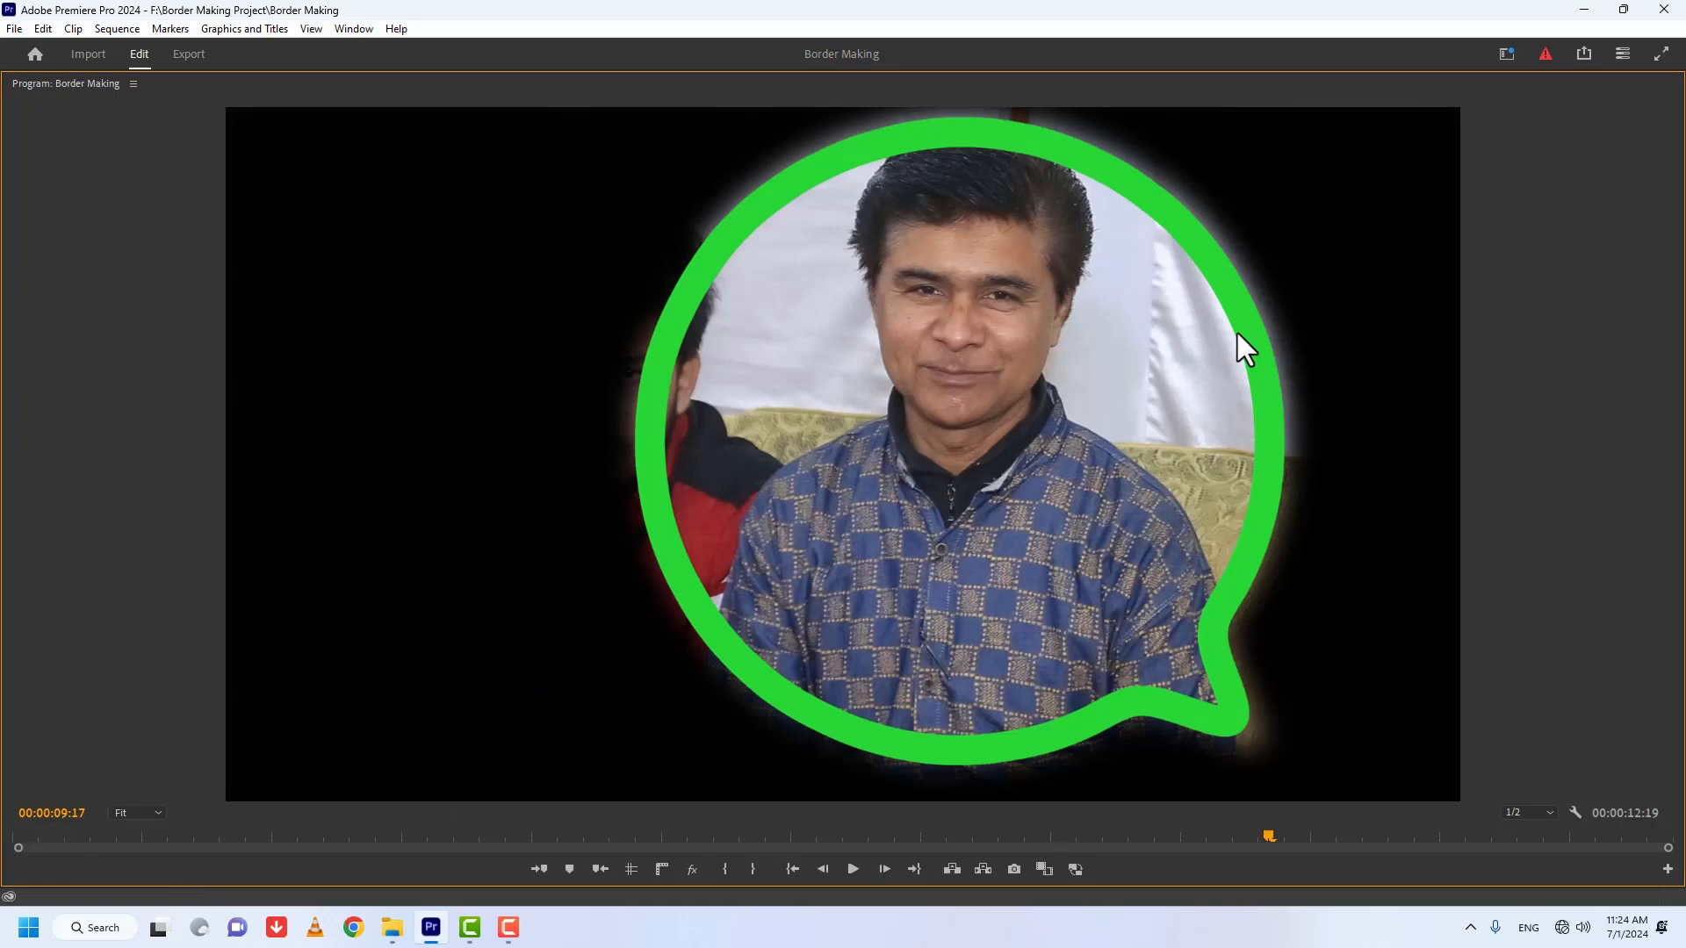
{"action": "key", "text": "grave"}
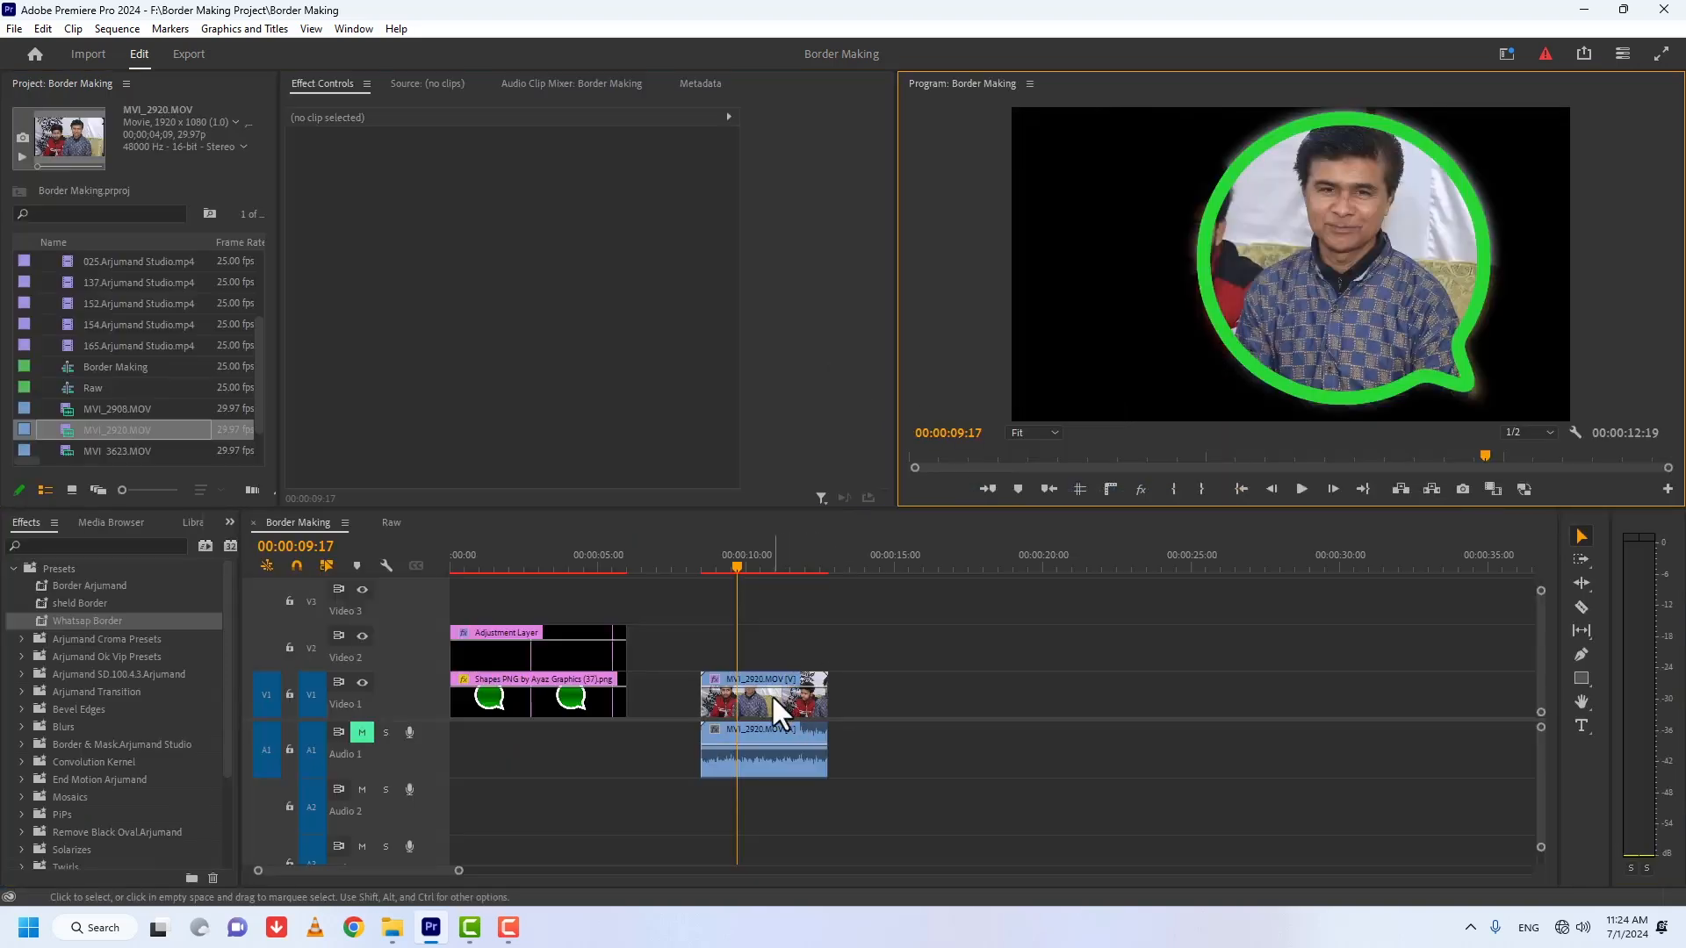
Step: Adjust the bordered MVI_2920.MOV clip's scale and place MVI_2908.MOV on the Video 1 track
{"action": "left_click", "coordinate": [771, 702]}
{"action": "left_click_drag", "start_coordinate": [530, 194], "coordinate": [509, 194]}
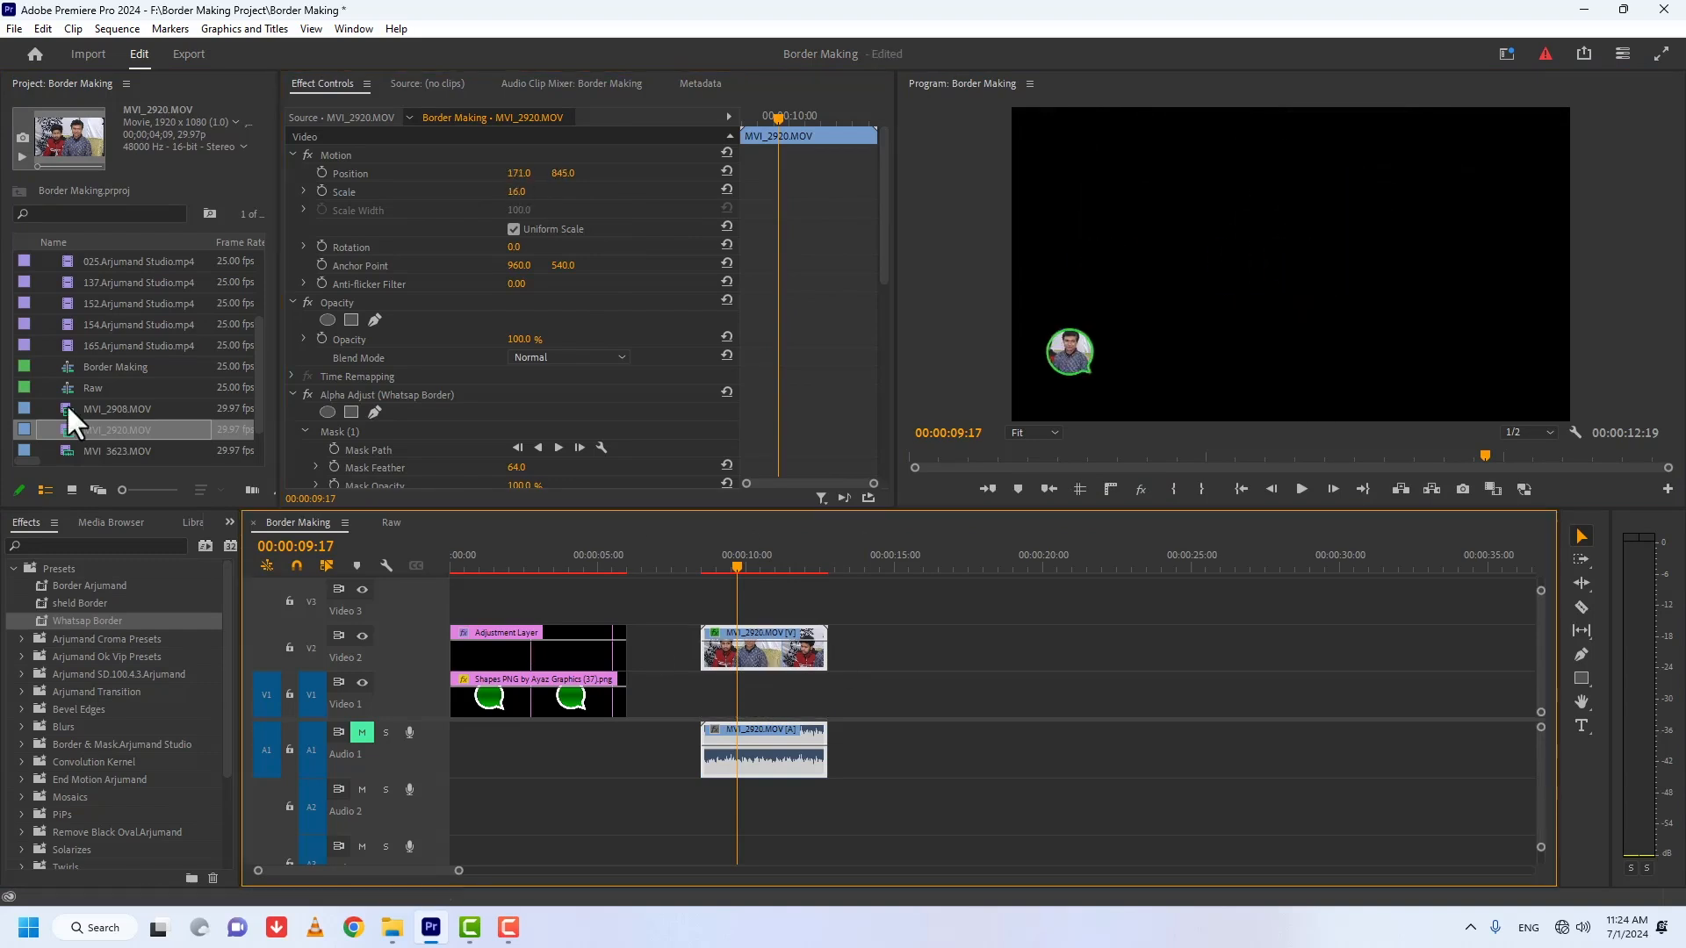
{"action": "left_click_drag", "start_coordinate": [65, 408], "coordinate": [767, 693]}
{"action": "mouse_move", "coordinate": [523, 194]}
{"action": "left_mouse_down"}
{"action": "mouse_move", "coordinate": [562, 194]}
{"action": "mouse_move", "coordinate": [527, 196]}
{"action": "left_mouse_up"}
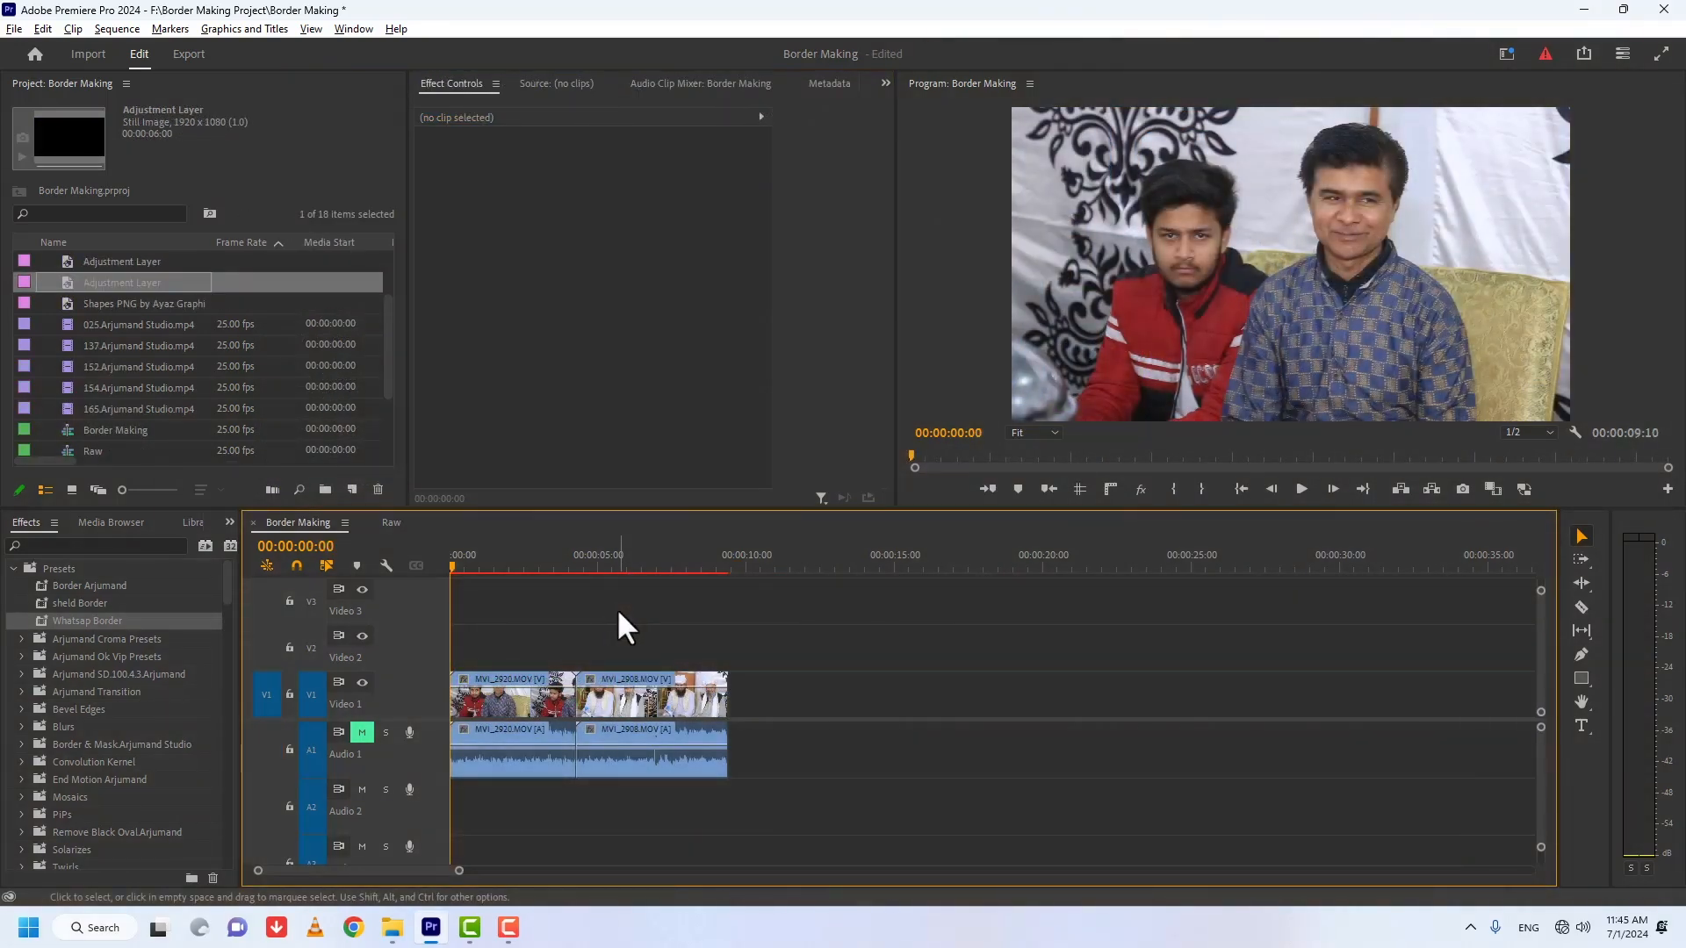
Step: Create a 1920 x 1080, 25 fps adjustment layer and place it on Video 2, extended across both clips
{"action": "left_click", "coordinate": [351, 489]}
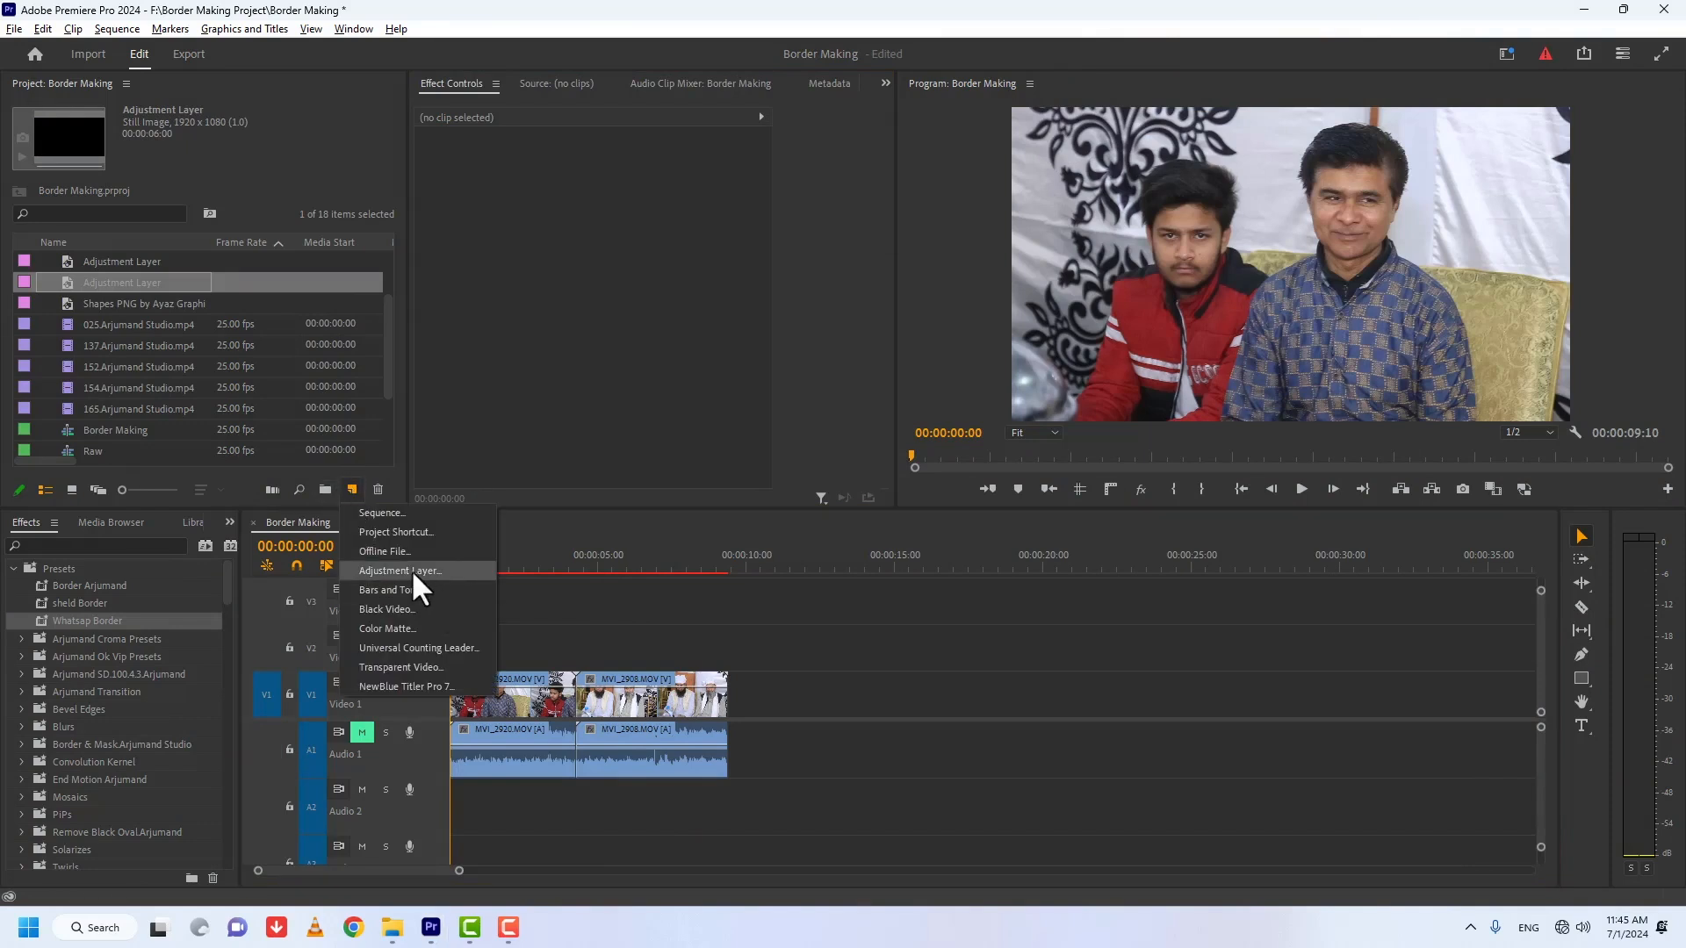
{"action": "left_click", "coordinate": [413, 571]}
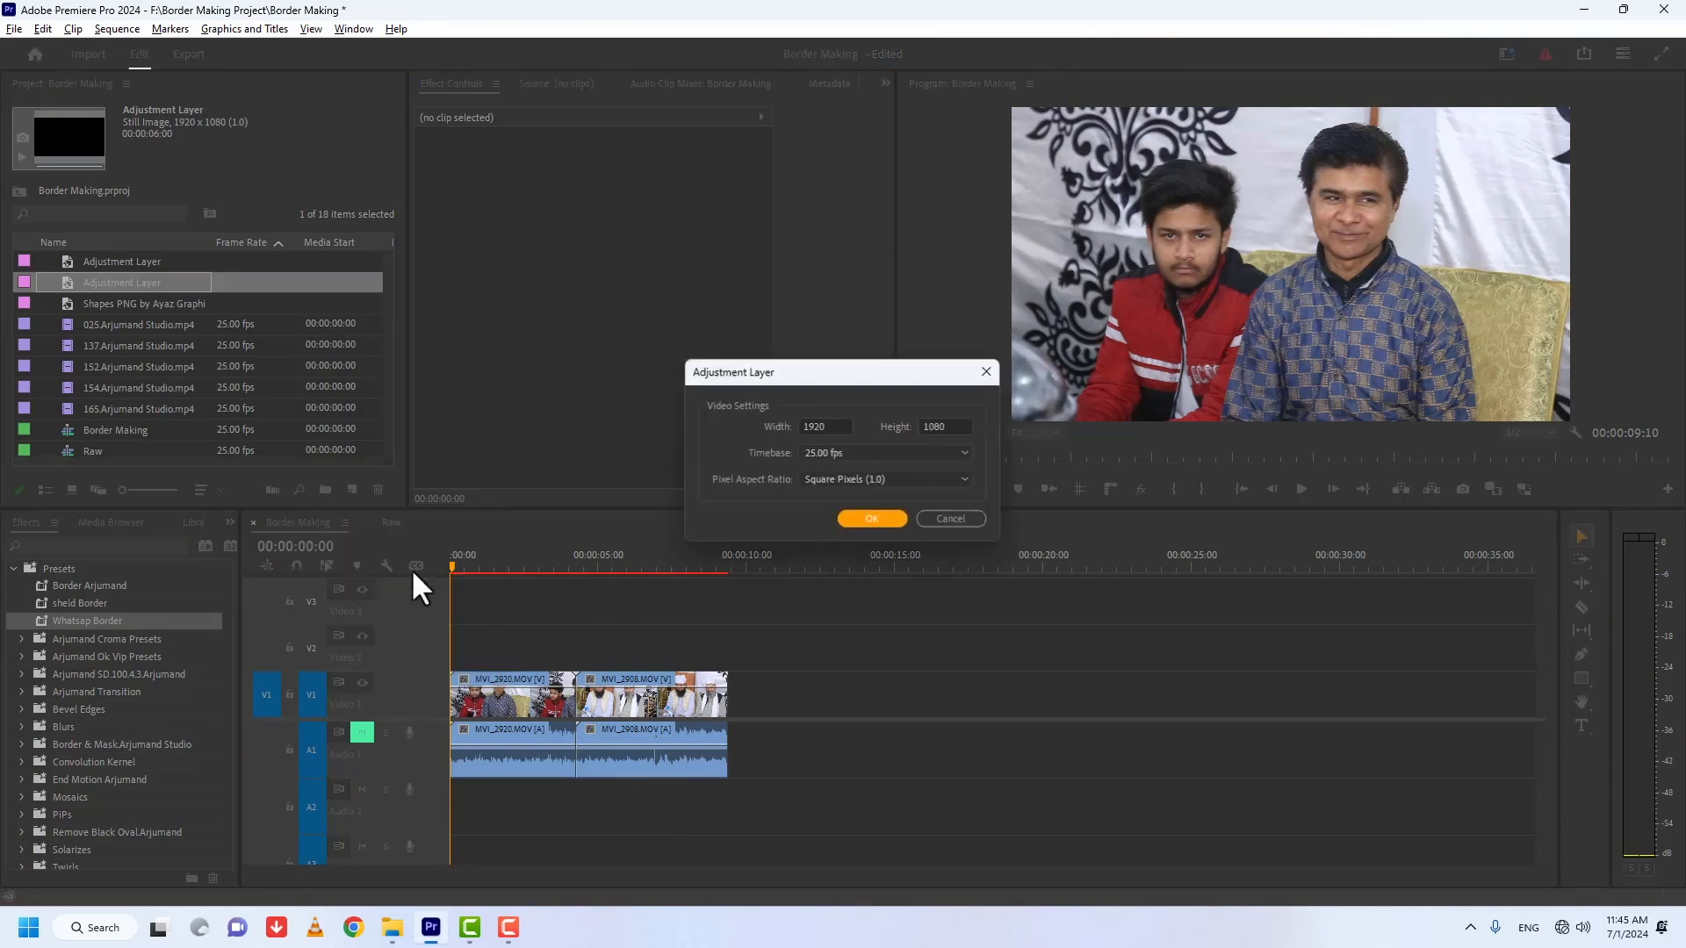
{"action": "left_click", "coordinate": [869, 519]}
{"action": "left_click_drag", "start_coordinate": [70, 317], "coordinate": [489, 677]}
{"action": "left_click_drag", "start_coordinate": [625, 633], "coordinate": [727, 632]}
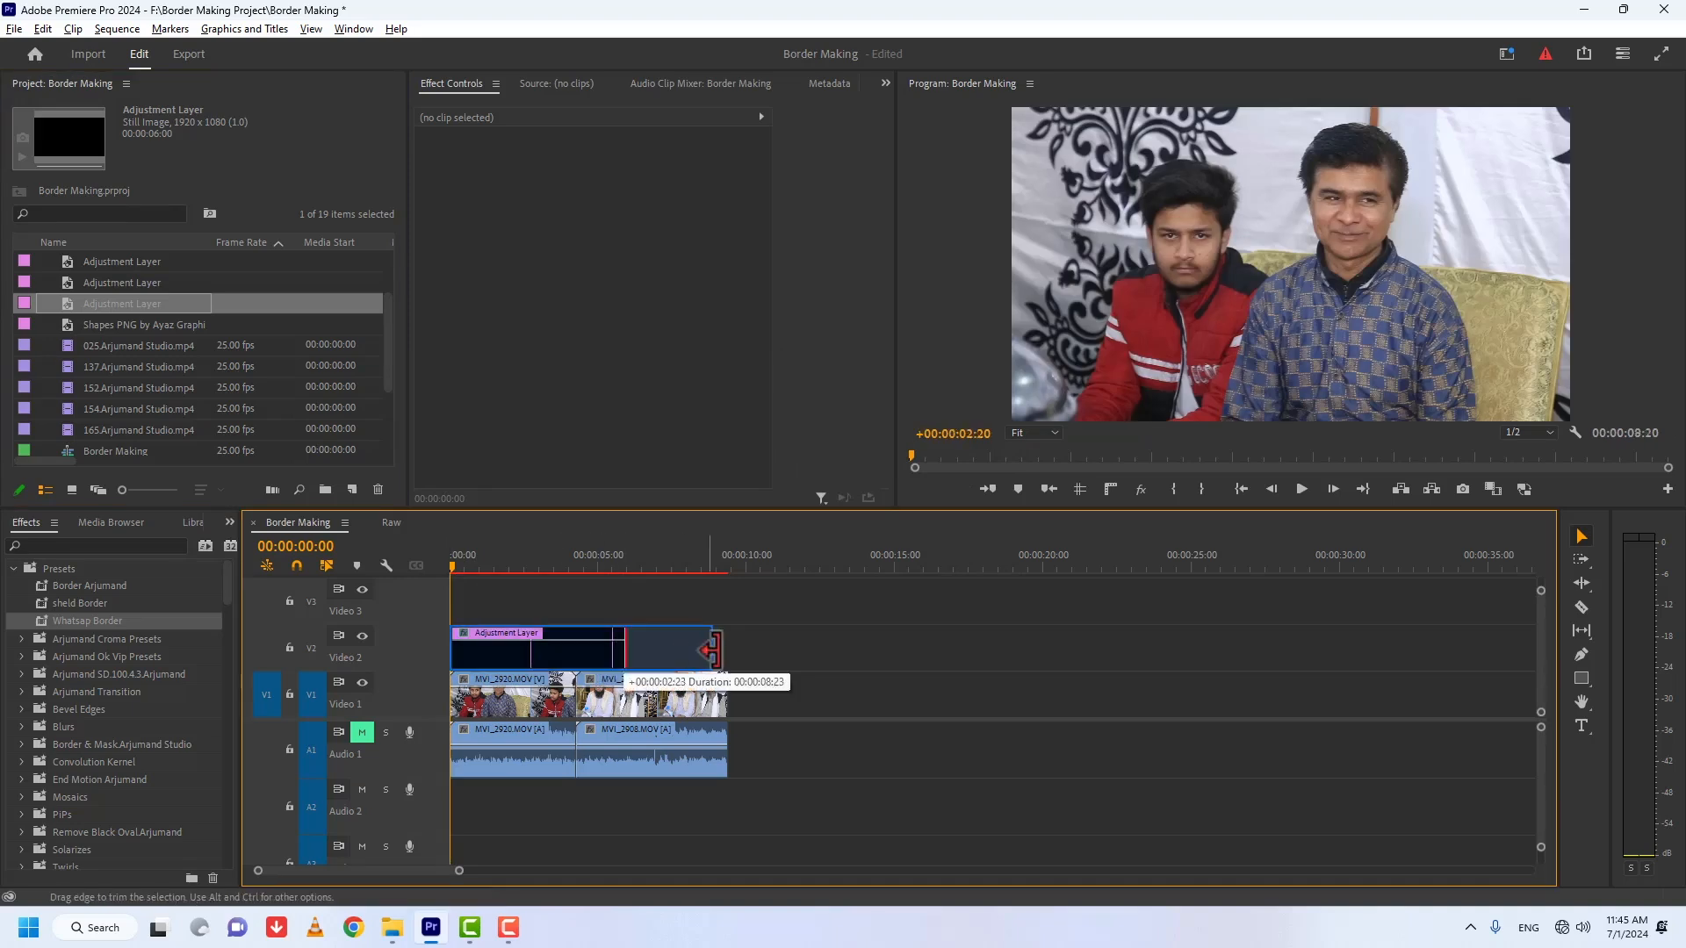
Step: Split the adjustment layer at the cut between MVI_2920.MOV and MVI_2908.MOV
{"action": "key", "text": "c"}
{"action": "left_click", "coordinate": [579, 637]}
{"action": "key", "text": "v"}
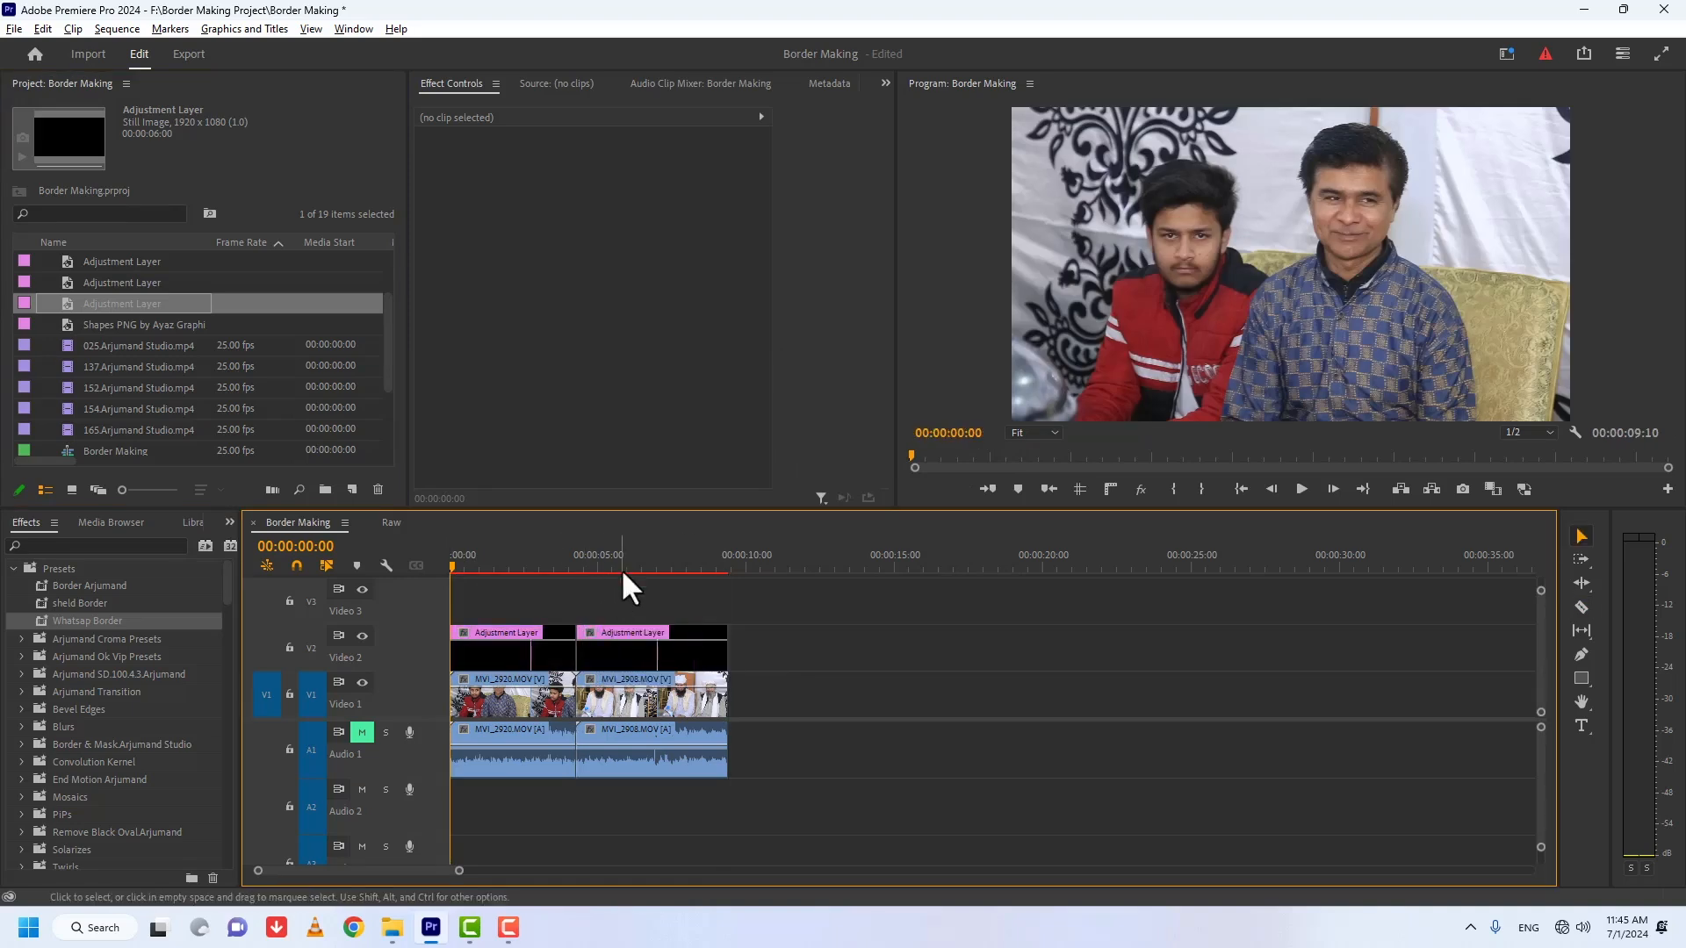
Step: Apply the Whatsap Border preset to the first adjustment layer and the Border Arjumand preset to the second
{"action": "left_click", "coordinate": [502, 567]}
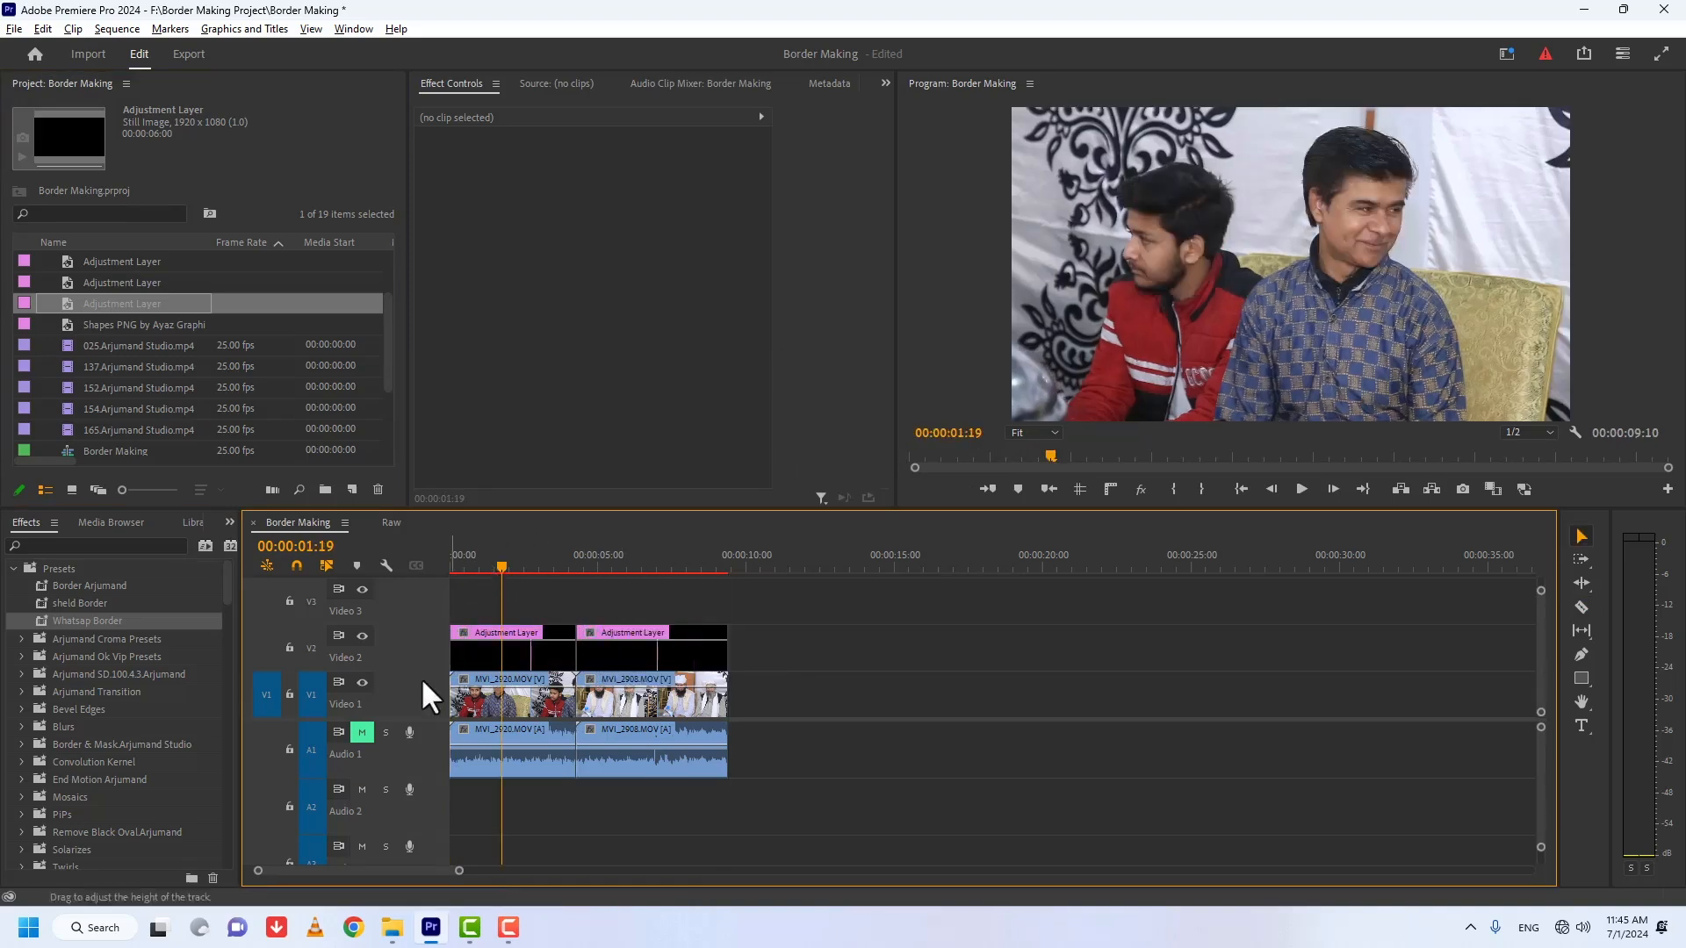
{"action": "left_click_drag", "start_coordinate": [77, 620], "coordinate": [496, 664]}
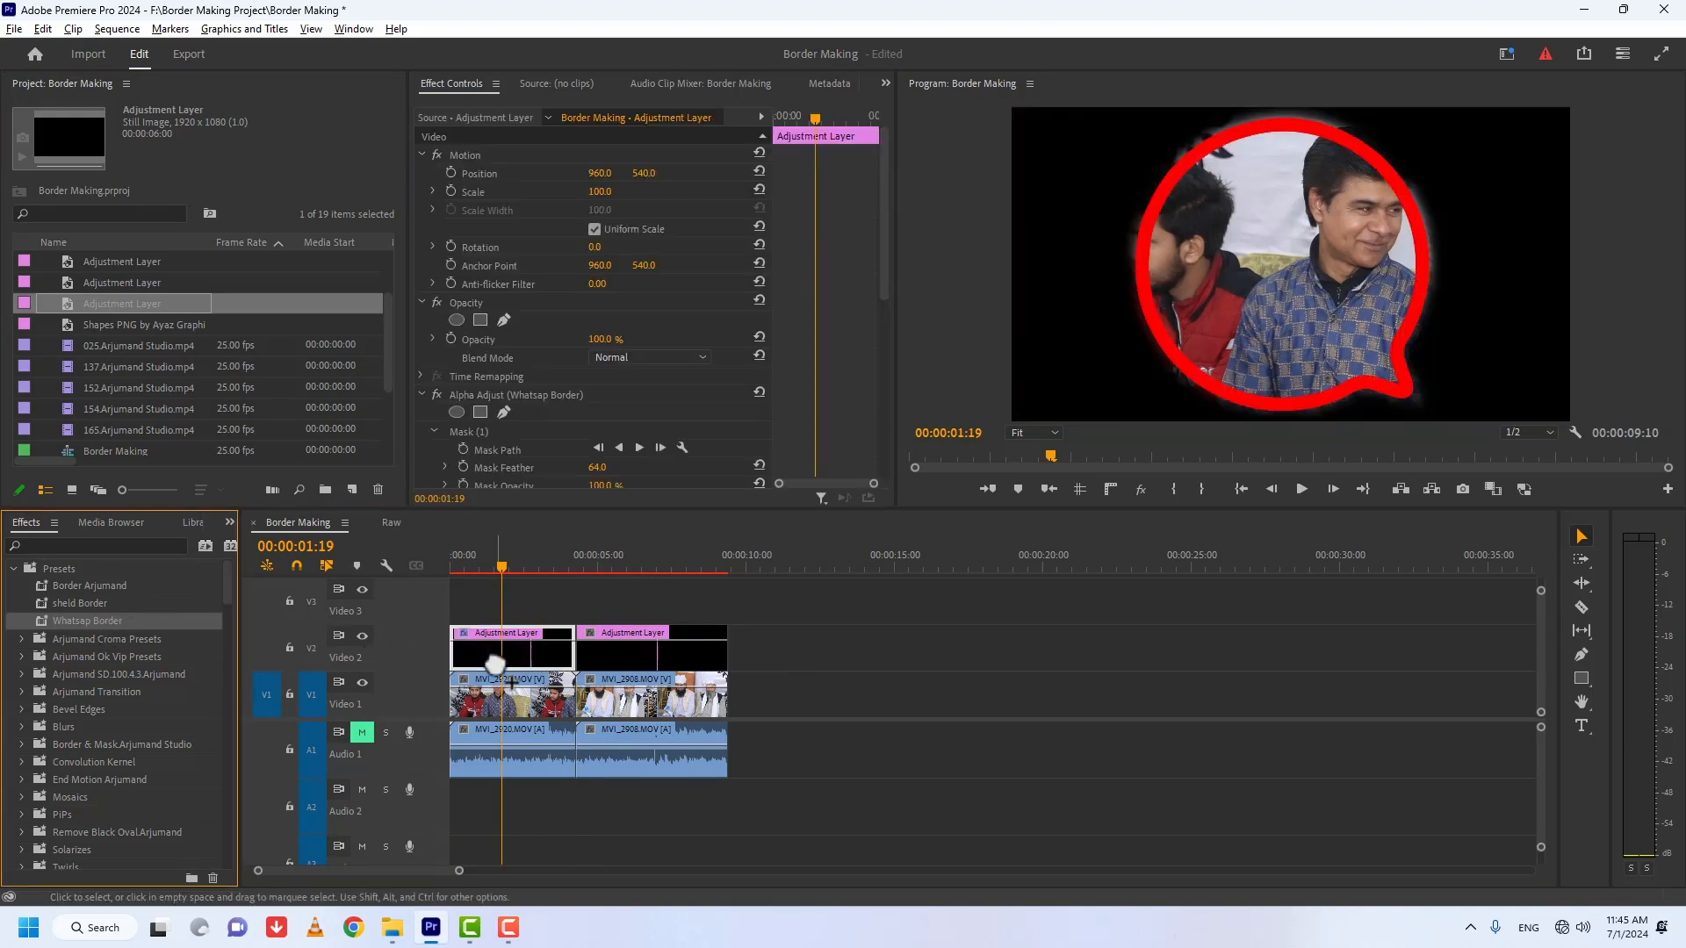
{"action": "left_click", "coordinate": [87, 603]}
{"action": "left_click_drag", "start_coordinate": [81, 582], "coordinate": [638, 646]}
{"action": "left_click", "coordinate": [639, 560]}
Step: Move the first adjustment layer's bubble mask rightward to frame the man in the patterned blue shirt
{"action": "left_click", "coordinate": [511, 555]}
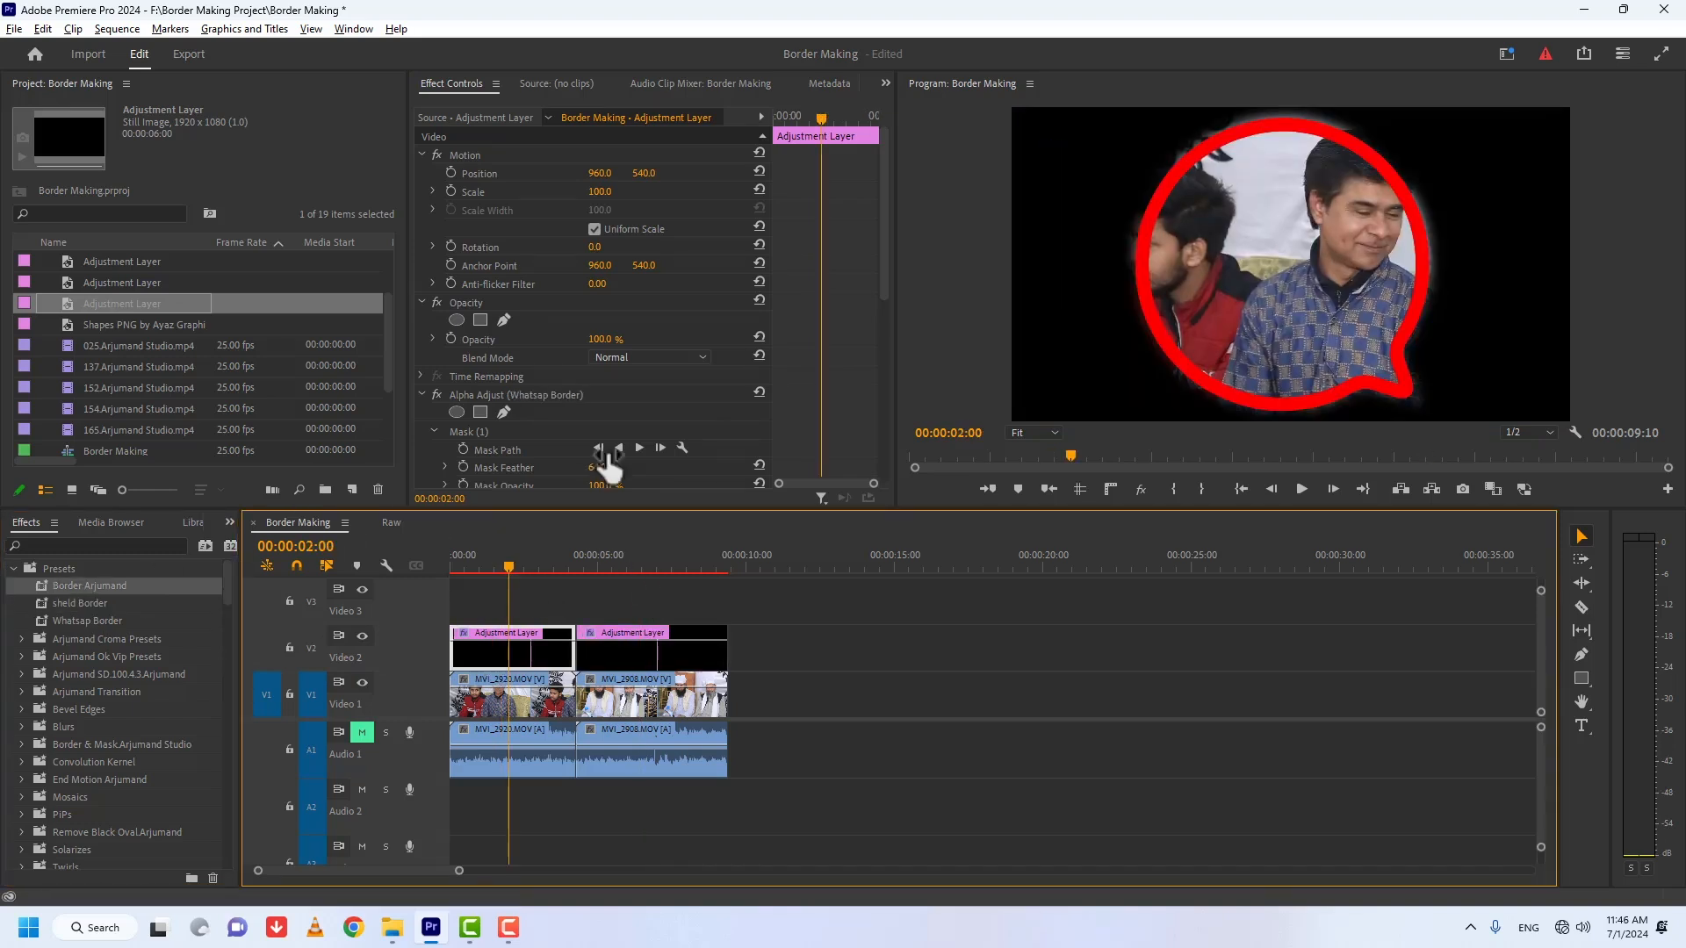
{"action": "scroll", "coordinate": [883, 371], "scroll_direction": "down", "scroll_amount": 5}
{"action": "left_click", "coordinate": [467, 207]}
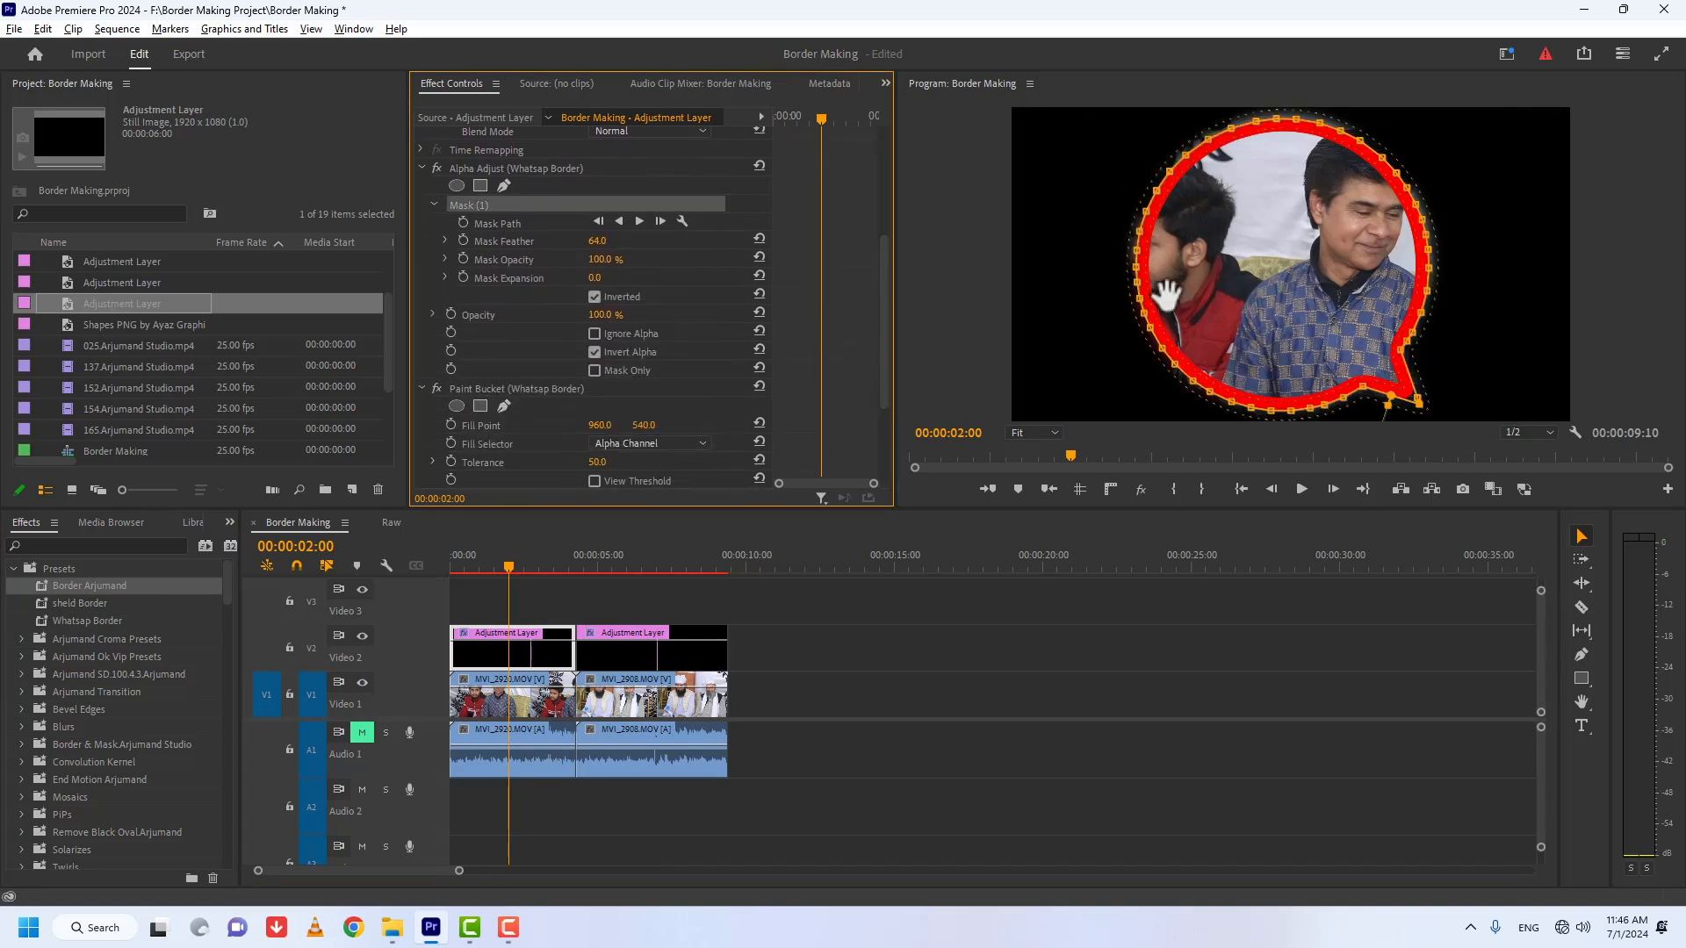
{"action": "left_click_drag", "start_coordinate": [1167, 295], "coordinate": [1268, 272]}
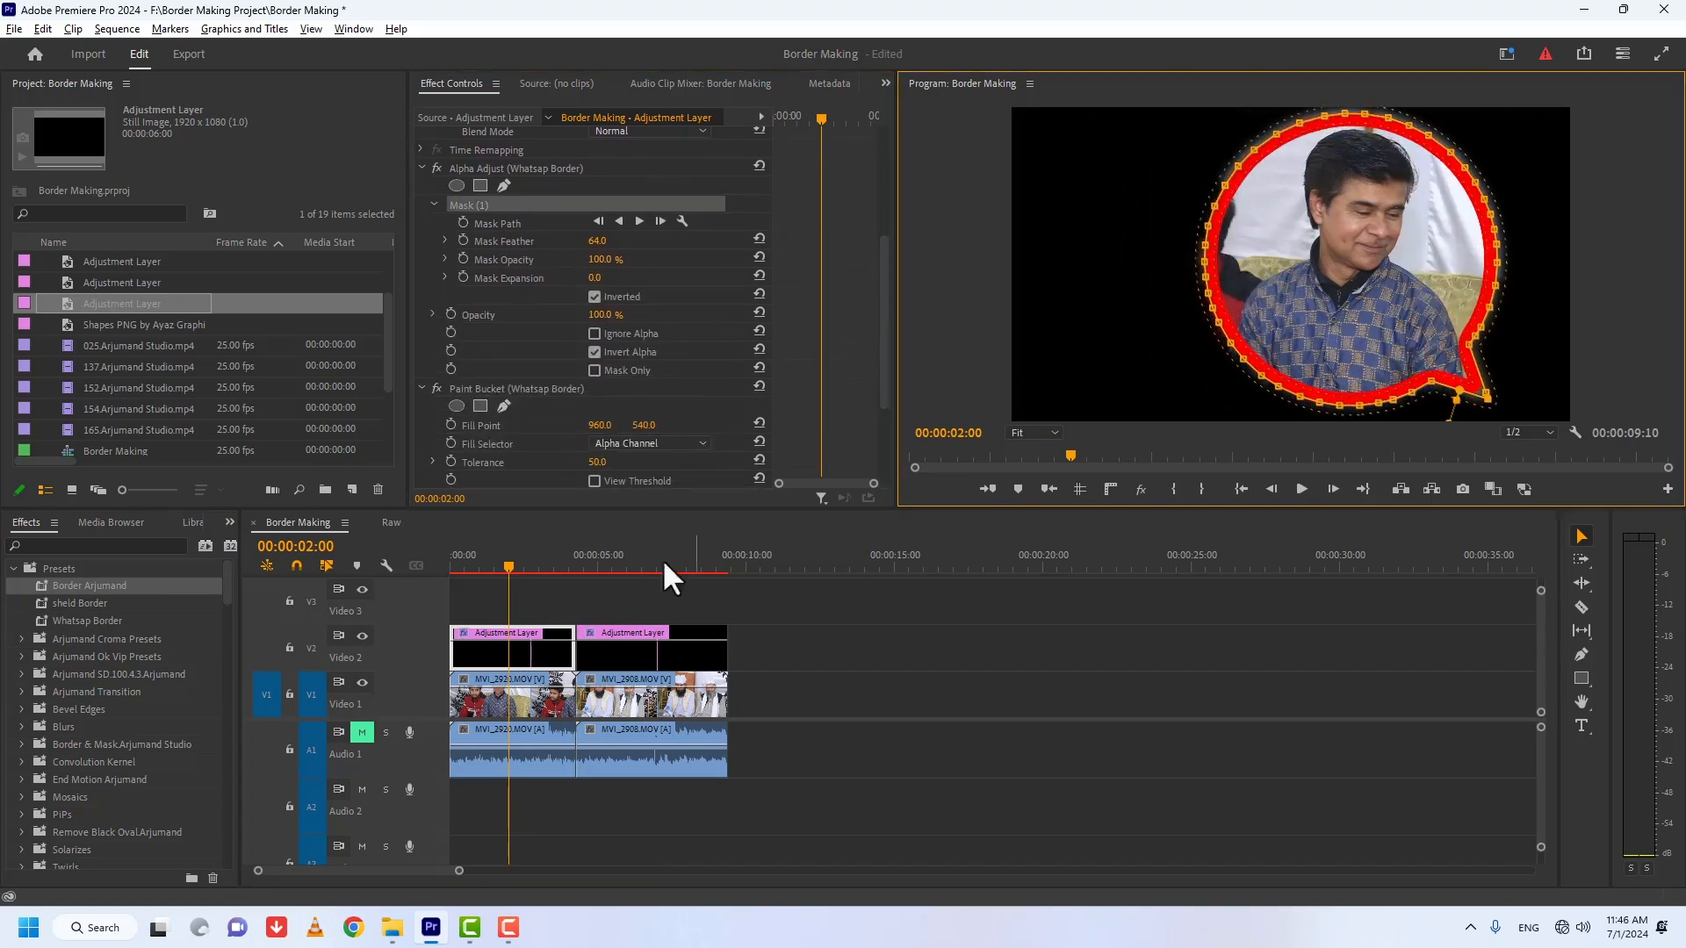
Step: Delete MVI_2920.MOV from the sequence and move MVI_2908.MOV to the start, under the bubble-border adjustment layer
{"action": "left_click", "coordinate": [545, 691]}
{"action": "key", "text": "Delete"}
{"action": "left_click_drag", "start_coordinate": [633, 707], "coordinate": [510, 693]}
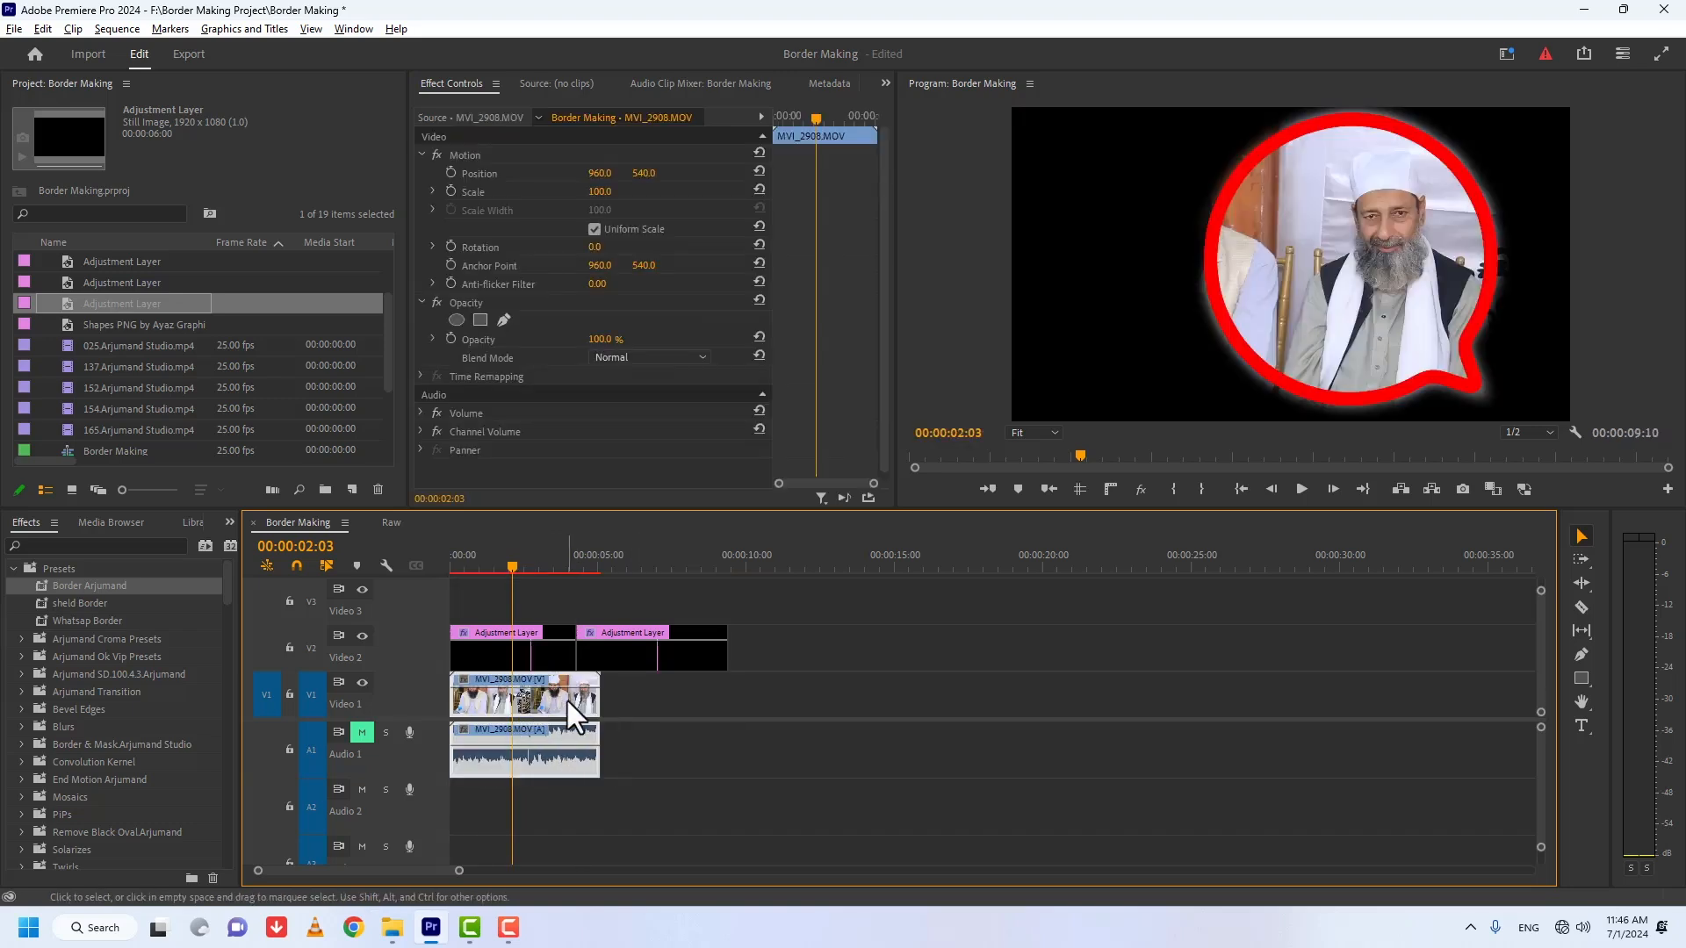
Step: Select the first adjustment layer's Alpha Adjust mask and nudge the bubble border rightward over MVI_2908.MOV
{"action": "left_click", "coordinate": [535, 644]}
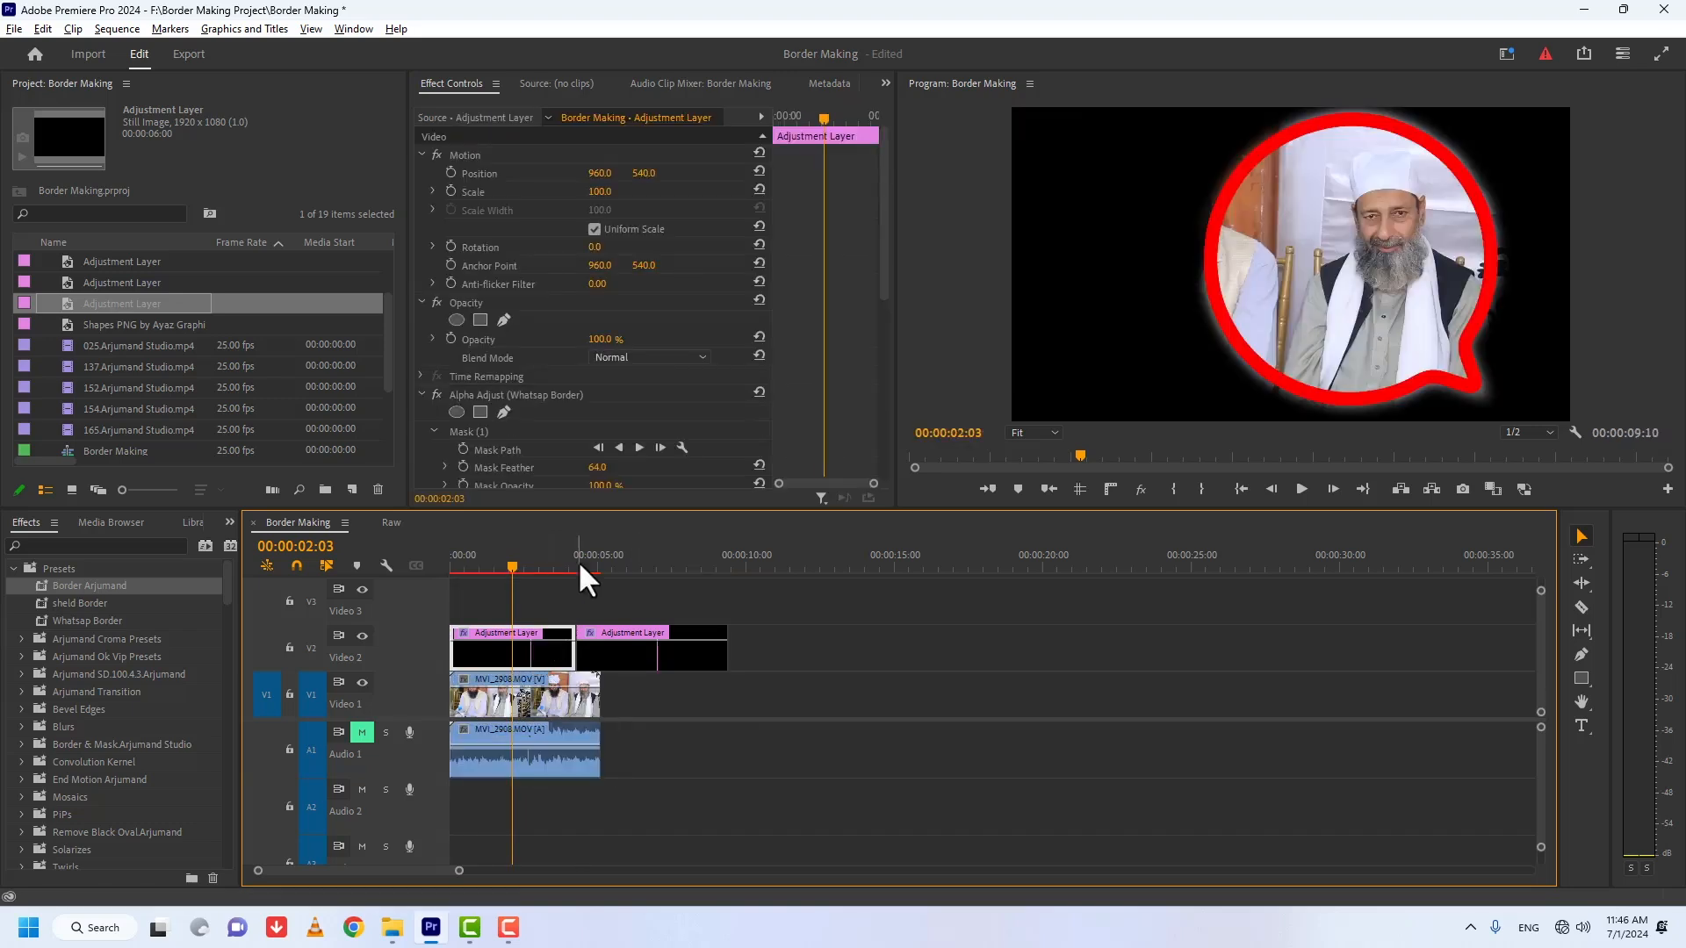
{"action": "left_click_drag", "start_coordinate": [884, 273], "coordinate": [882, 346]}
{"action": "left_click", "coordinate": [464, 278]}
{"action": "left_click_drag", "start_coordinate": [1268, 294], "coordinate": [1307, 295]}
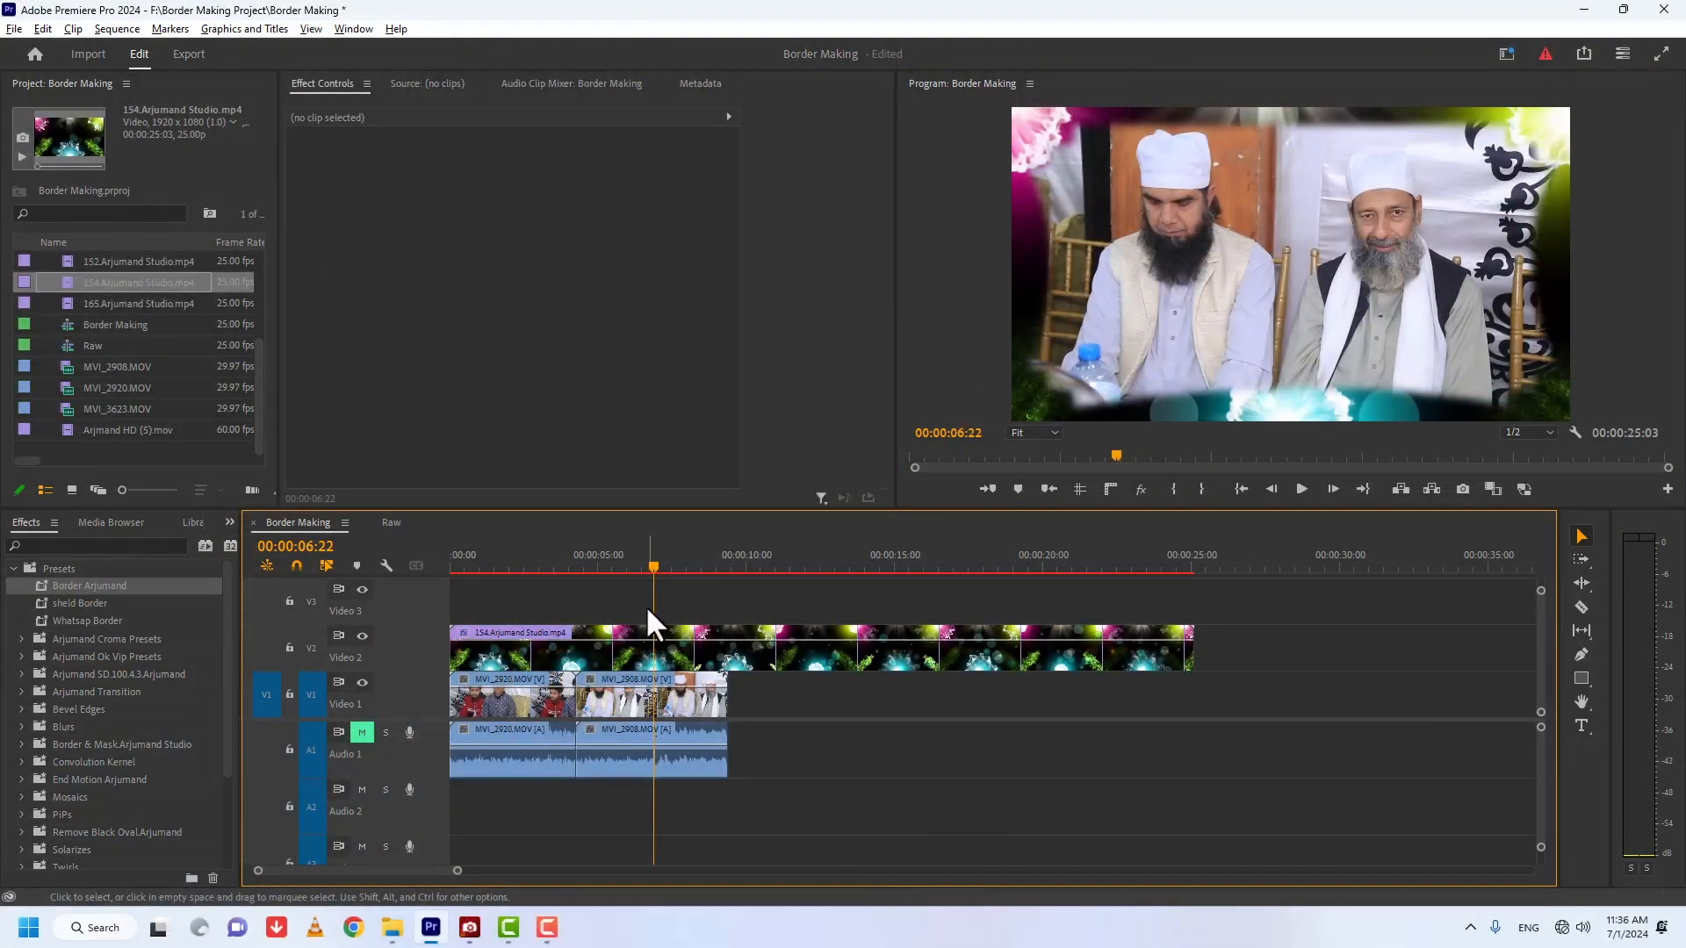
Step: Switch to ACDSee Quick View to show the video transition image
{"action": "left_click", "coordinate": [470, 929]}
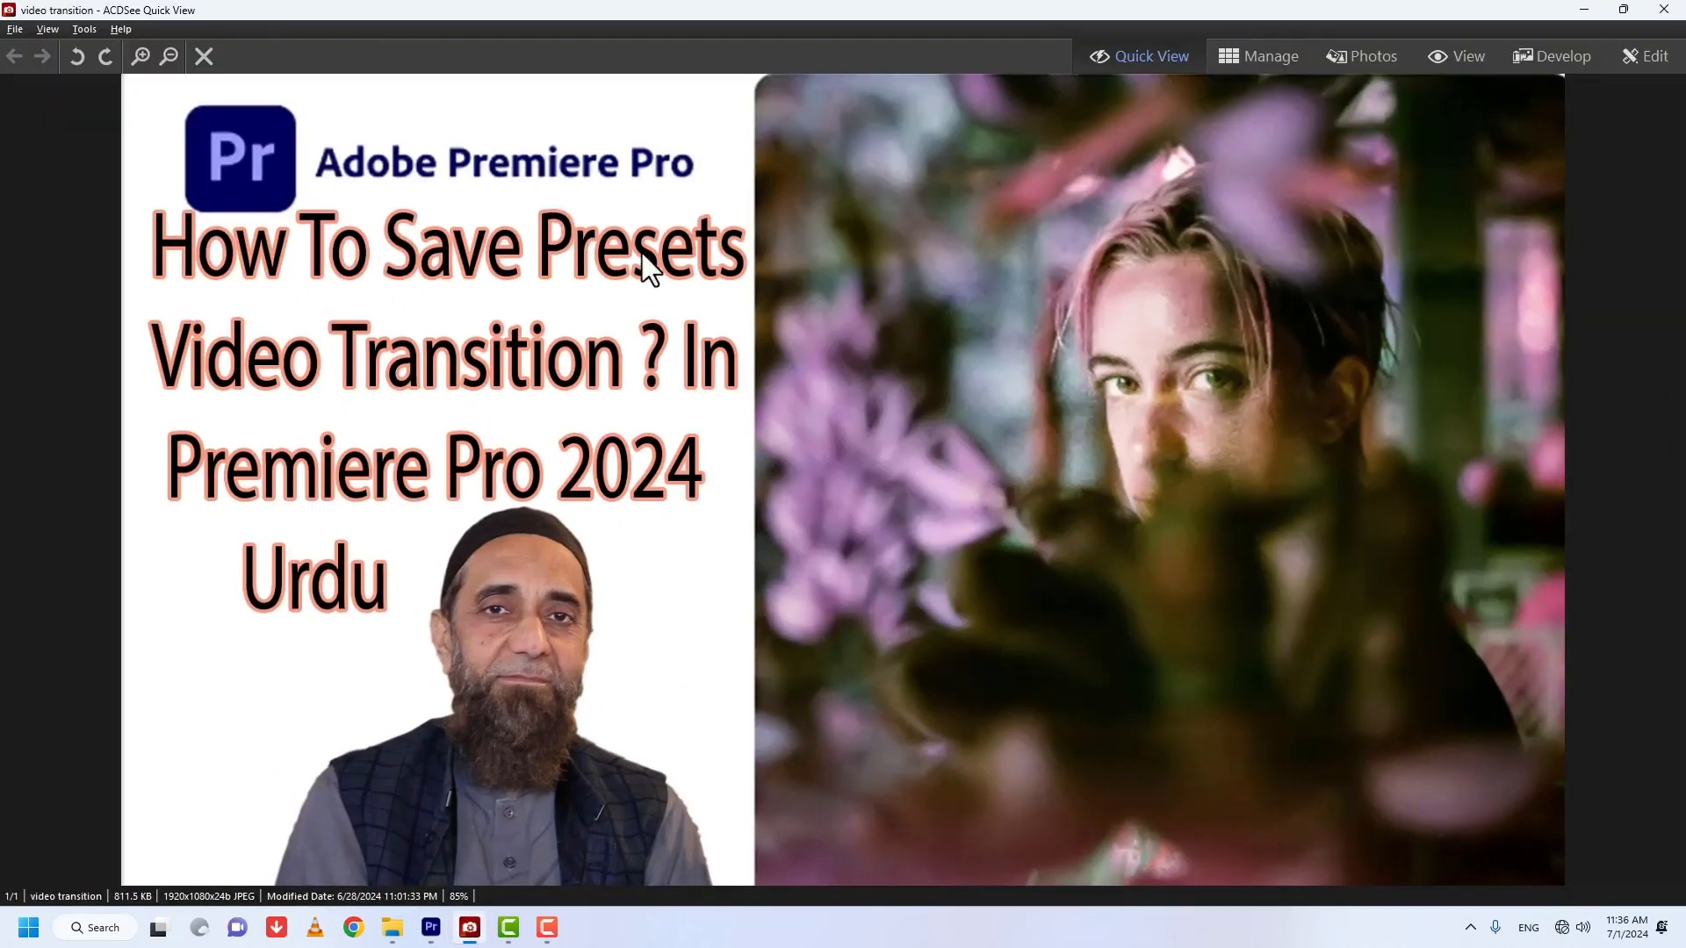